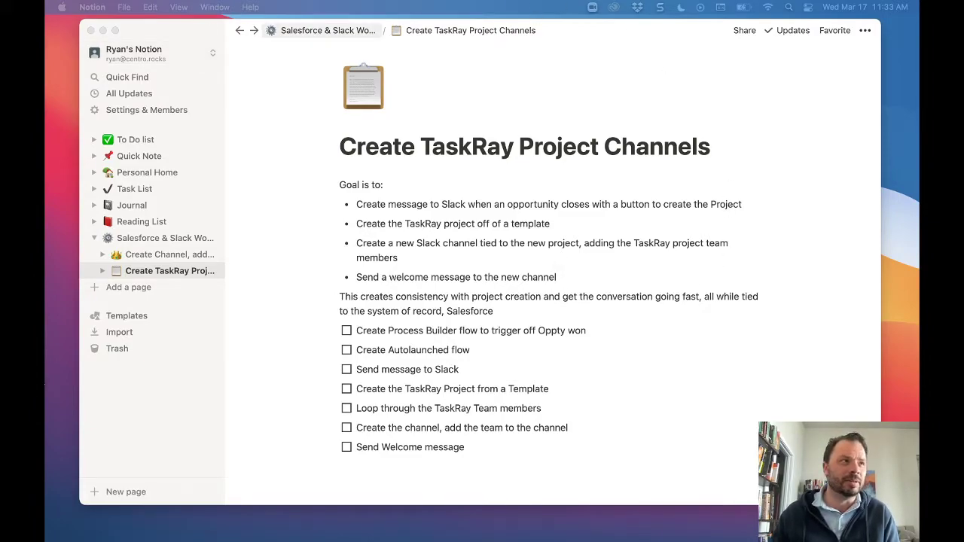
Switch to the Chrome window showing the Salesforce Flows setup page and reposition it fully into view.
key(super+Tab)
drag(381, 181, 807, 134)
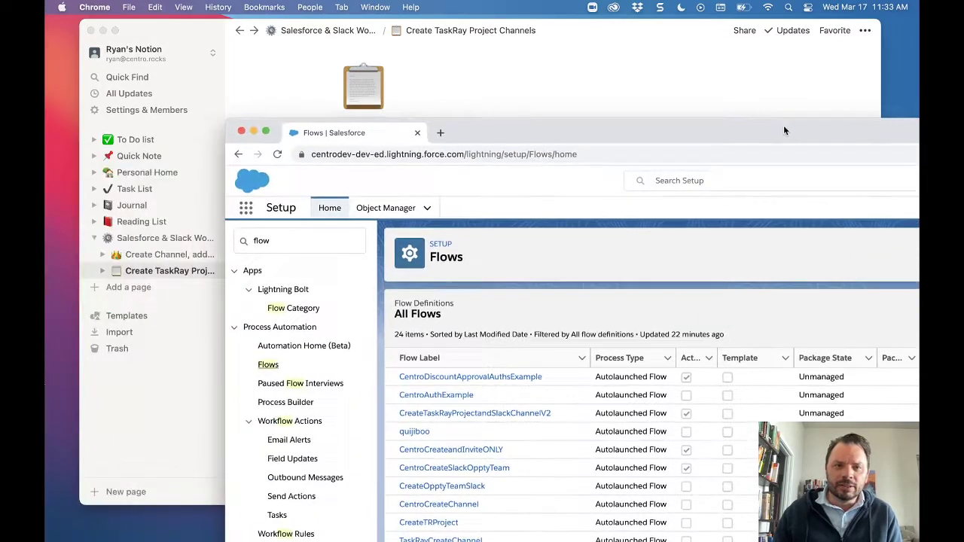
drag(482, 132, 340, 31)
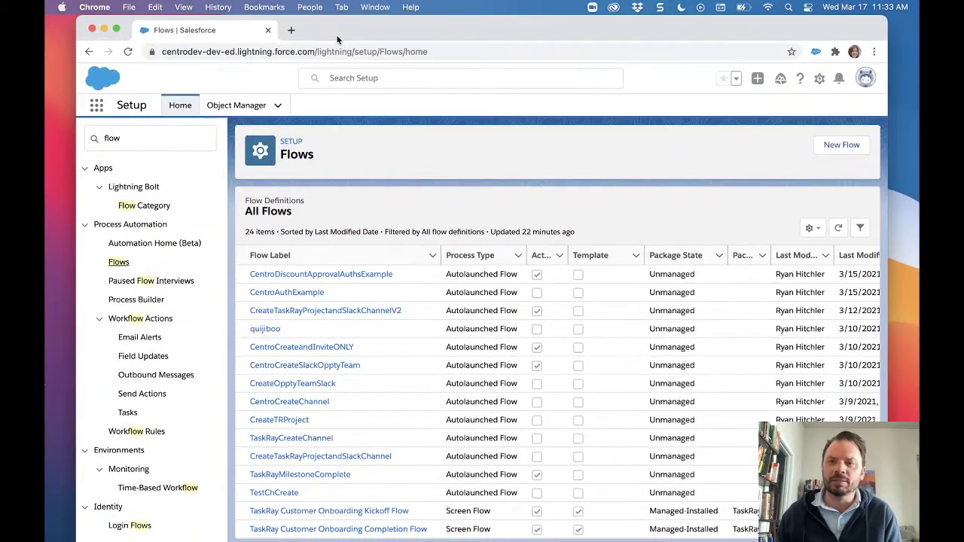
Create a new Autolaunched Flow (No Trigger) using the Auto-Layout canvas.
click(842, 146)
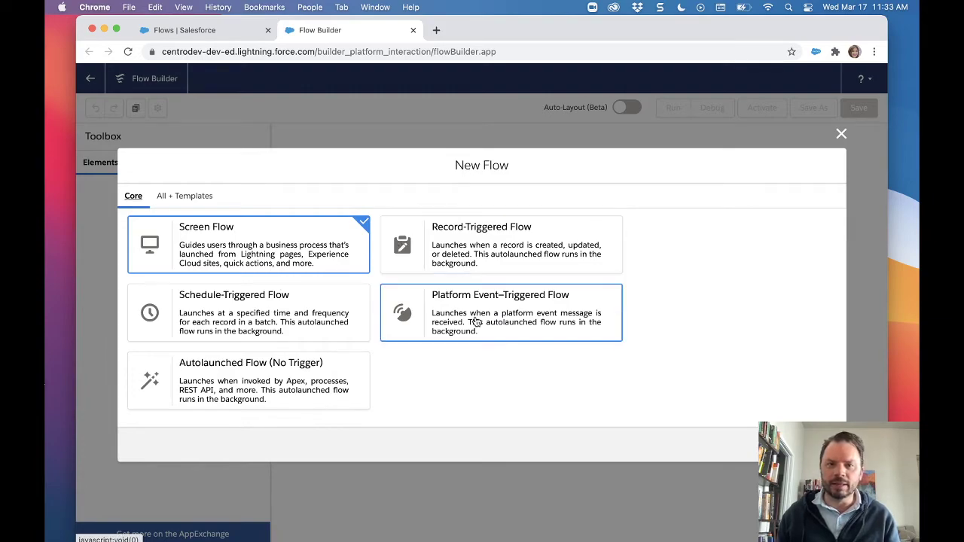
click(317, 372)
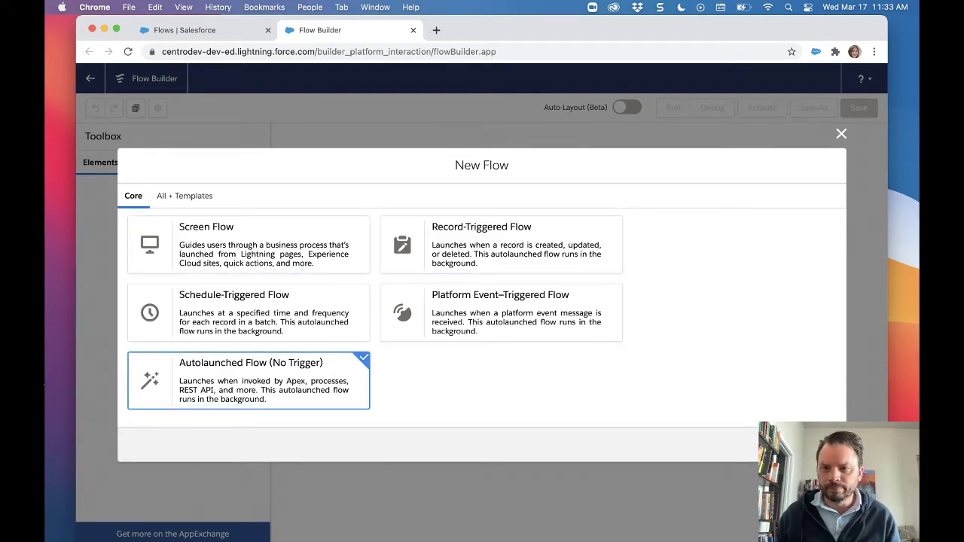
click(820, 445)
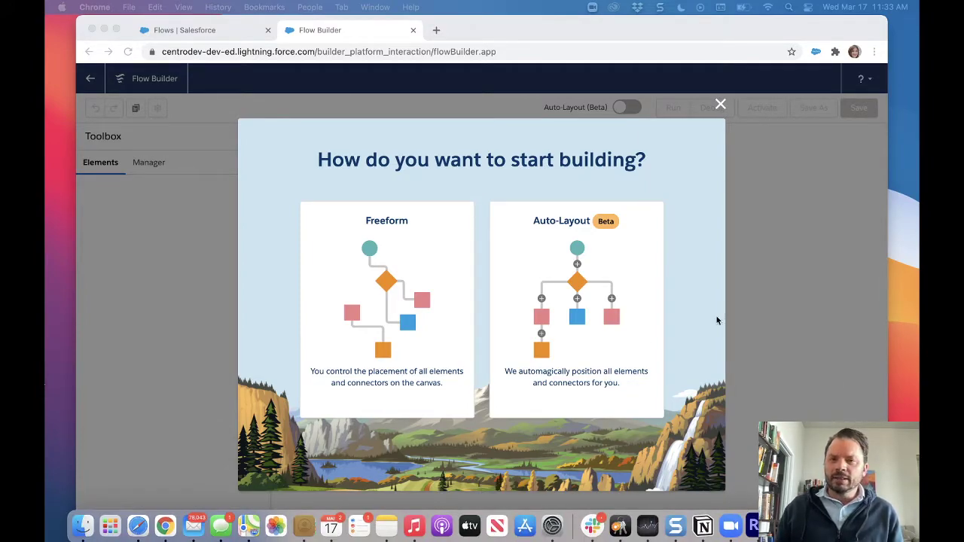
click(604, 309)
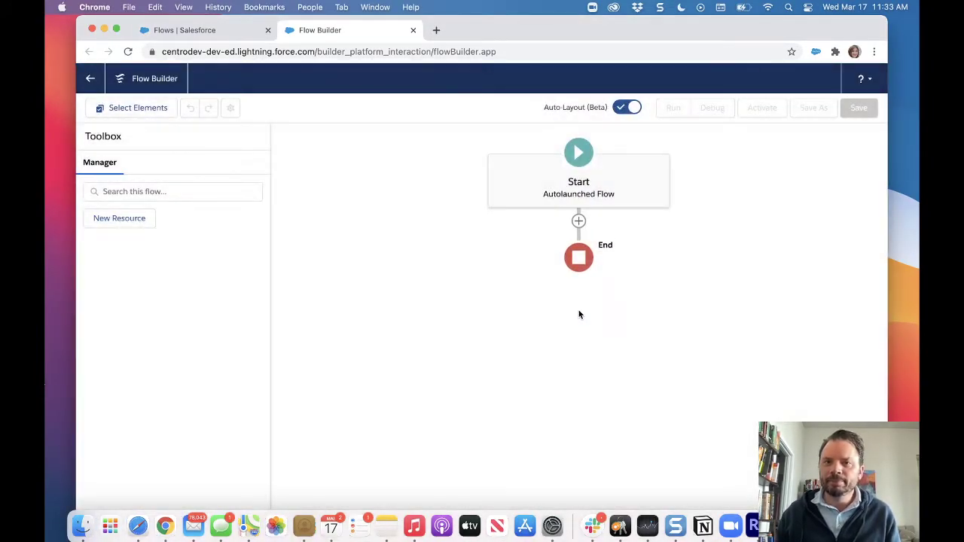
Create a text variable resource with the API name varOpportunityId and make it available for input.
click(176, 191)
click(139, 220)
click(284, 263)
click(284, 286)
click(298, 283)
text(varOpp)
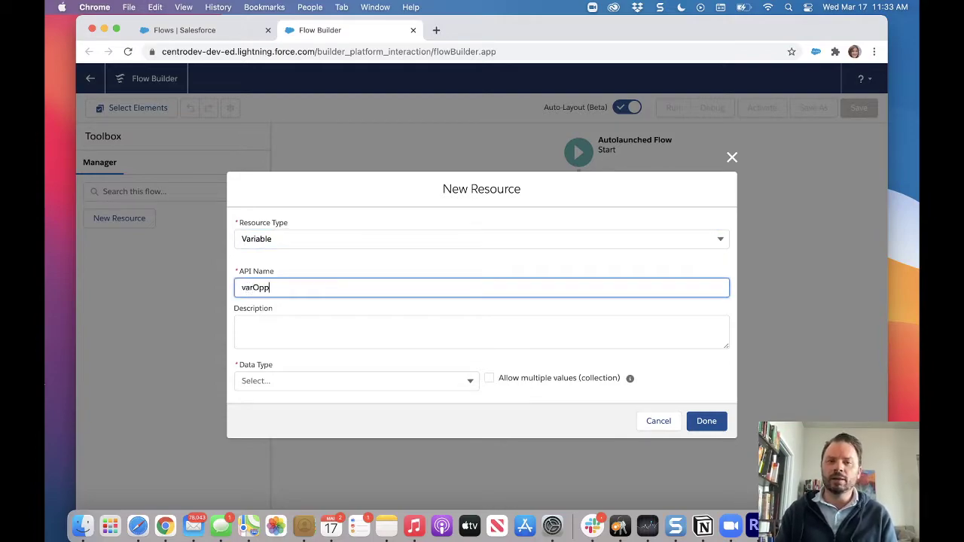
text(ortunityId)
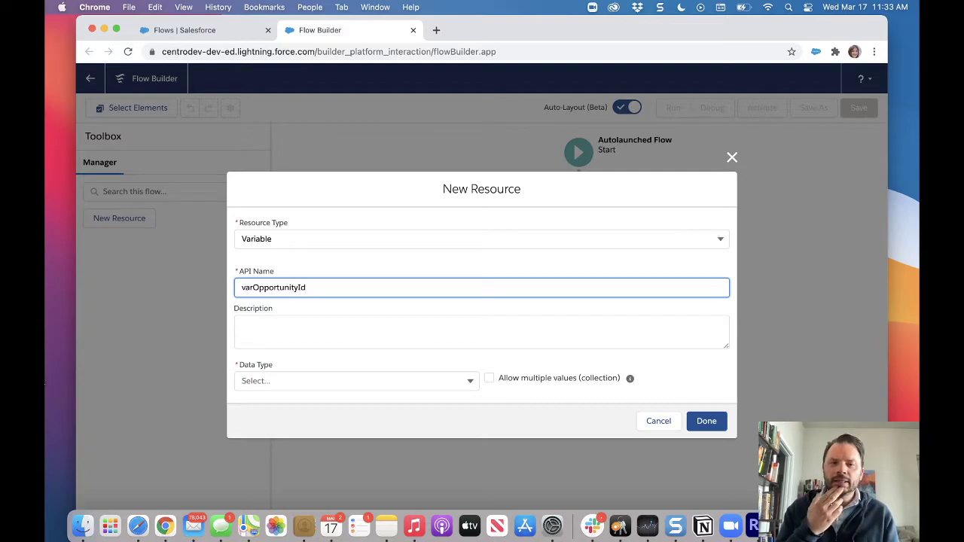
click(419, 385)
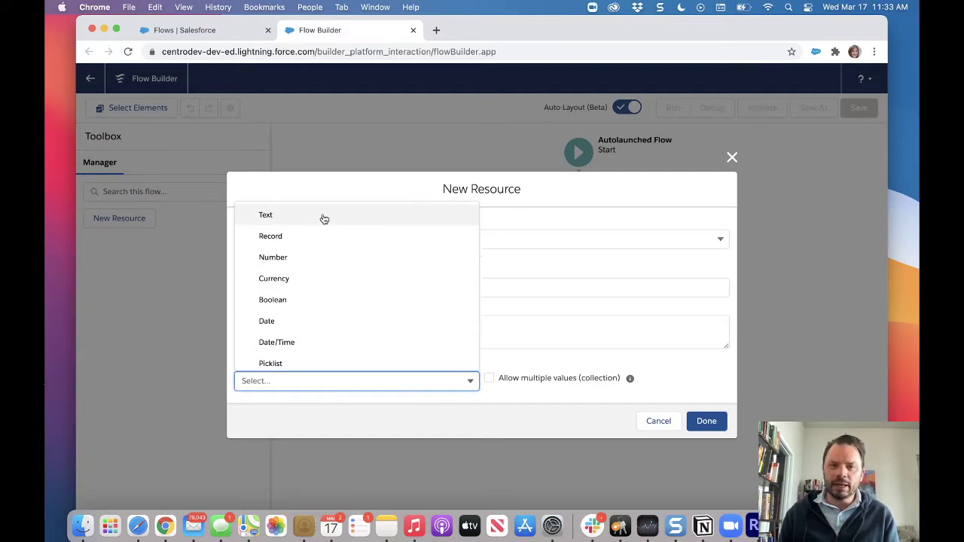
click(323, 219)
click(260, 413)
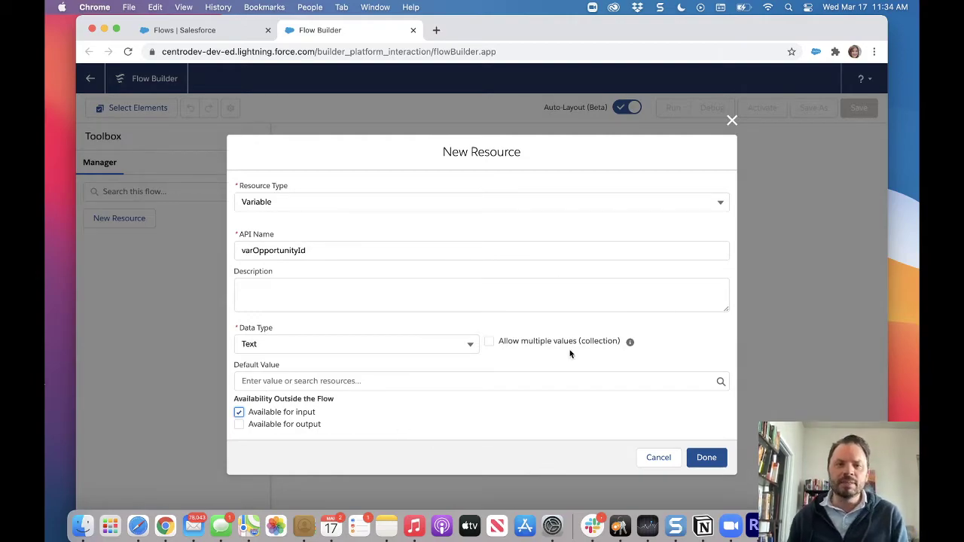
click(706, 458)
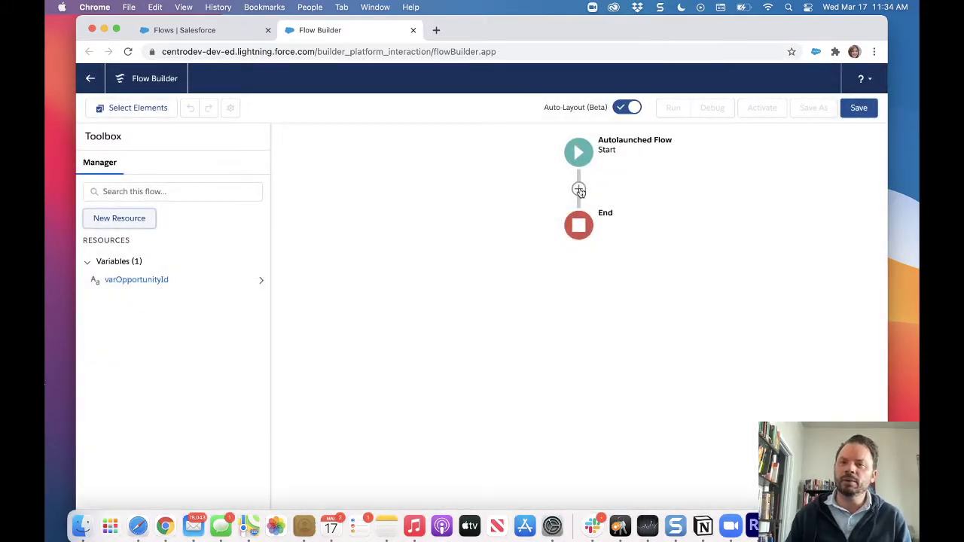
Add an action element after Start using the Centro action "Centro: Send a record notification to Slack".
click(579, 189)
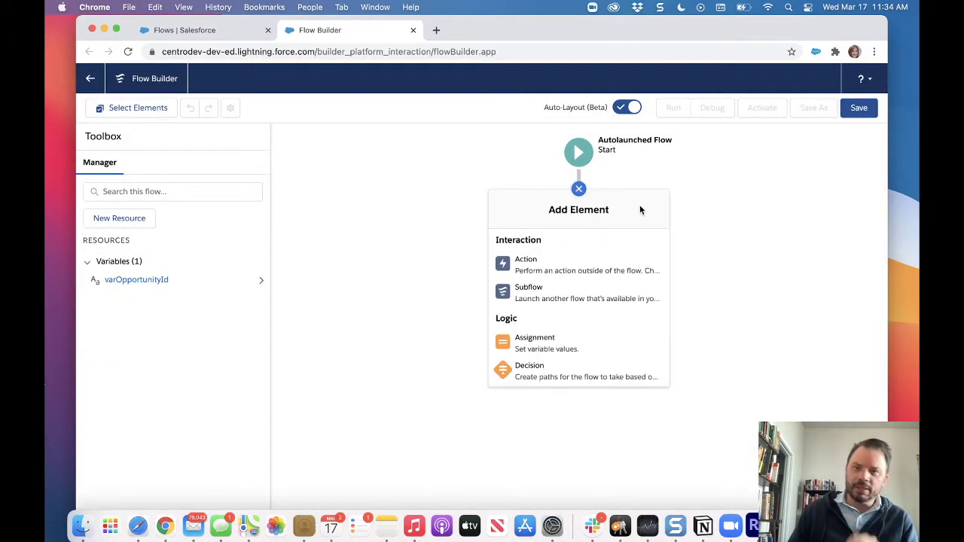
click(544, 275)
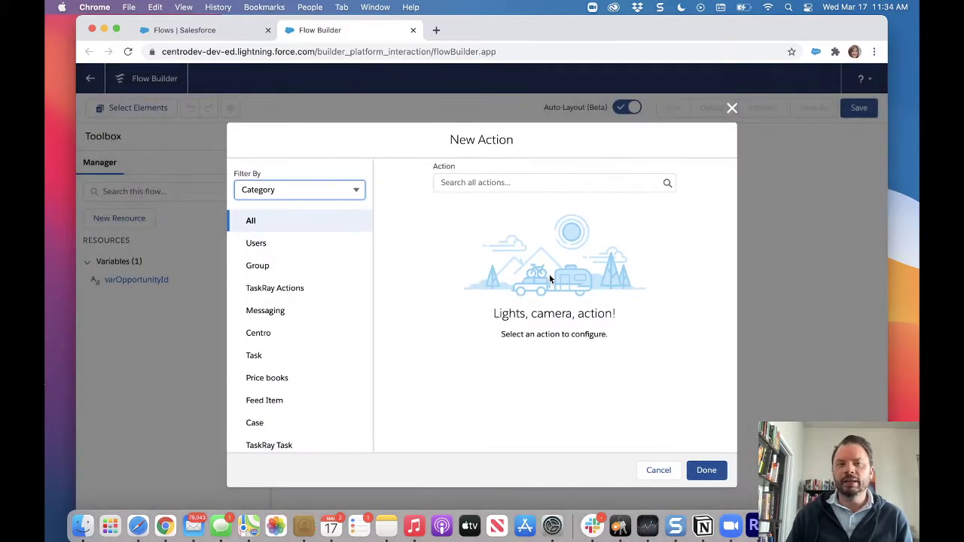
click(263, 335)
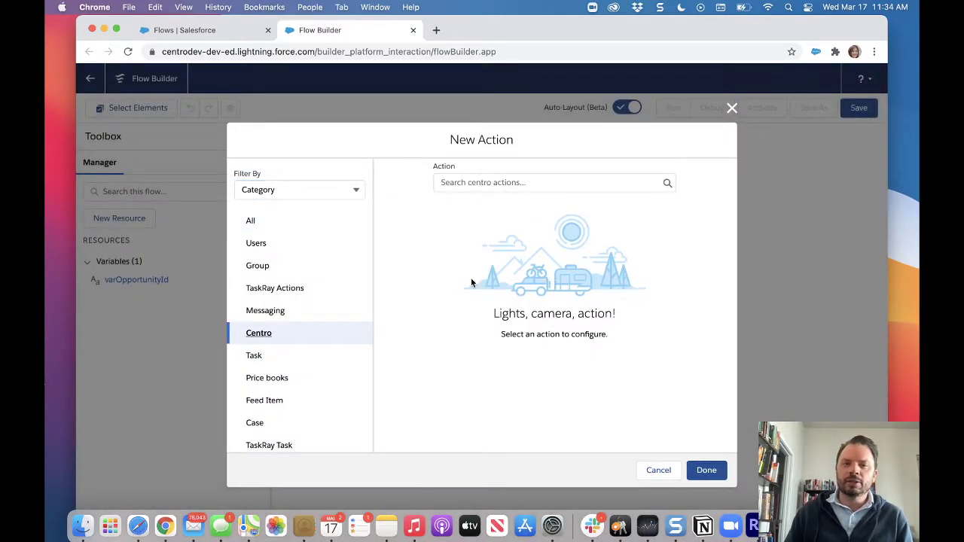
click(495, 182)
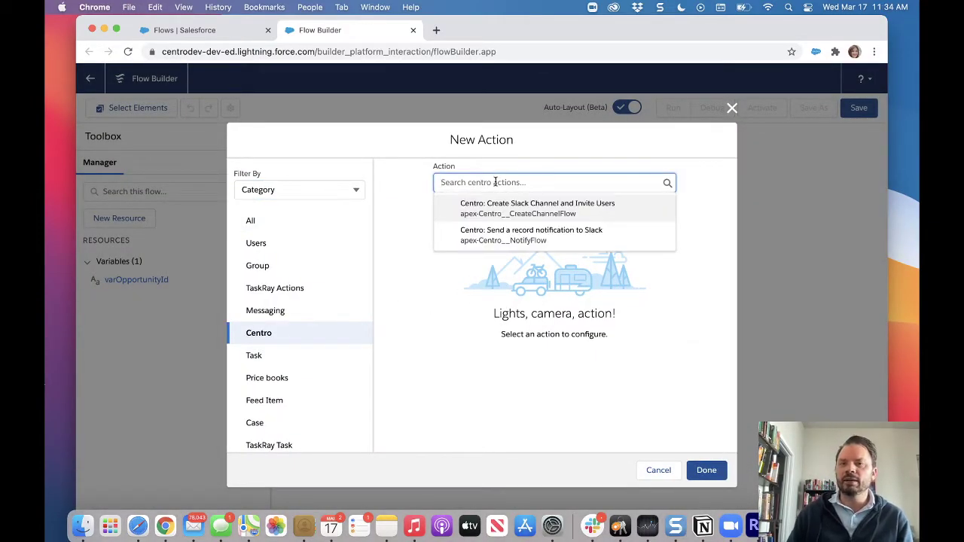
click(499, 239)
Label the action OpptyWonMessage and set it to post to the sales Slack channel.
click(470, 215)
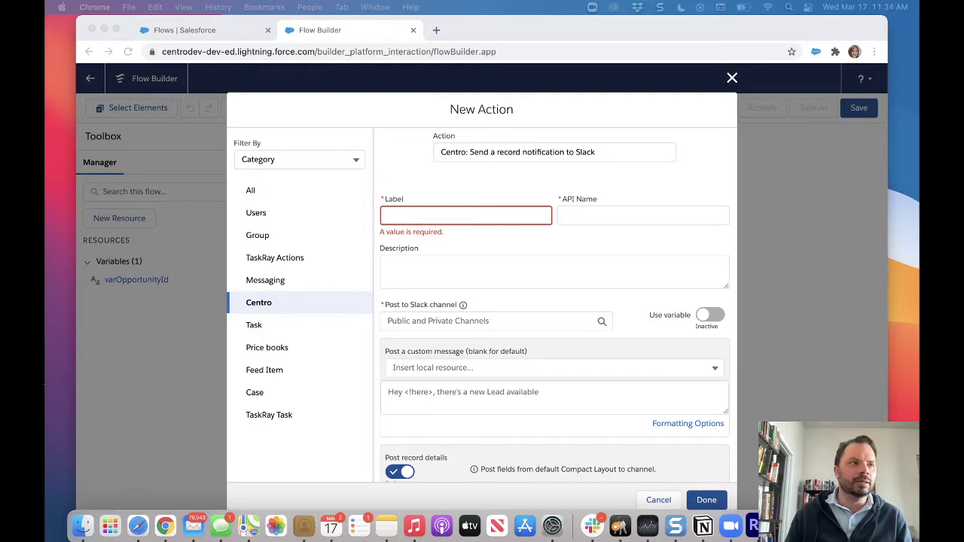
click(469, 216)
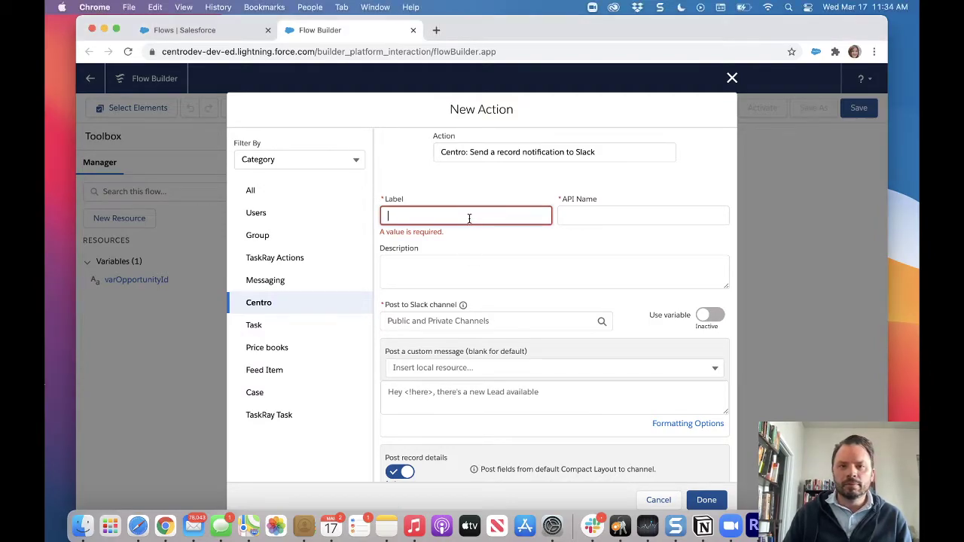
text(Oppty)
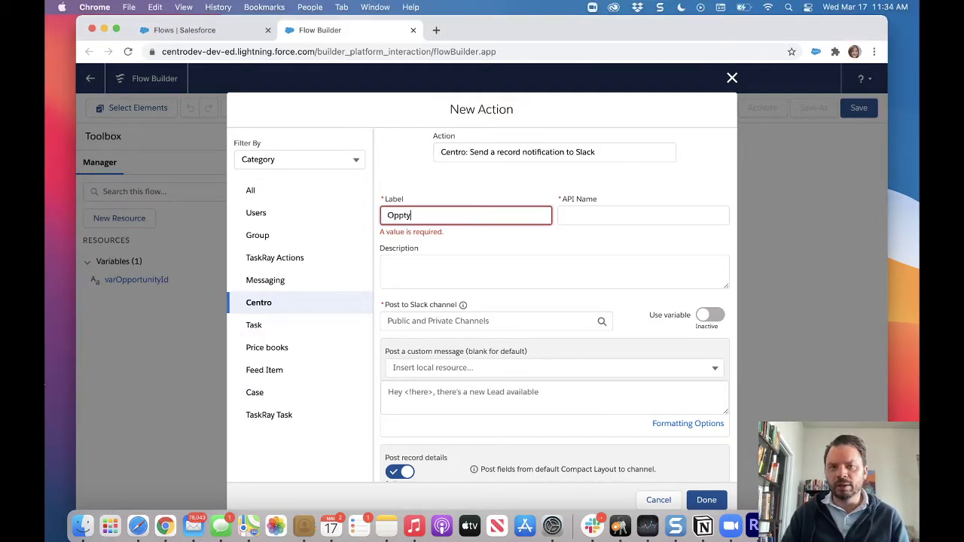
text(WonMe)
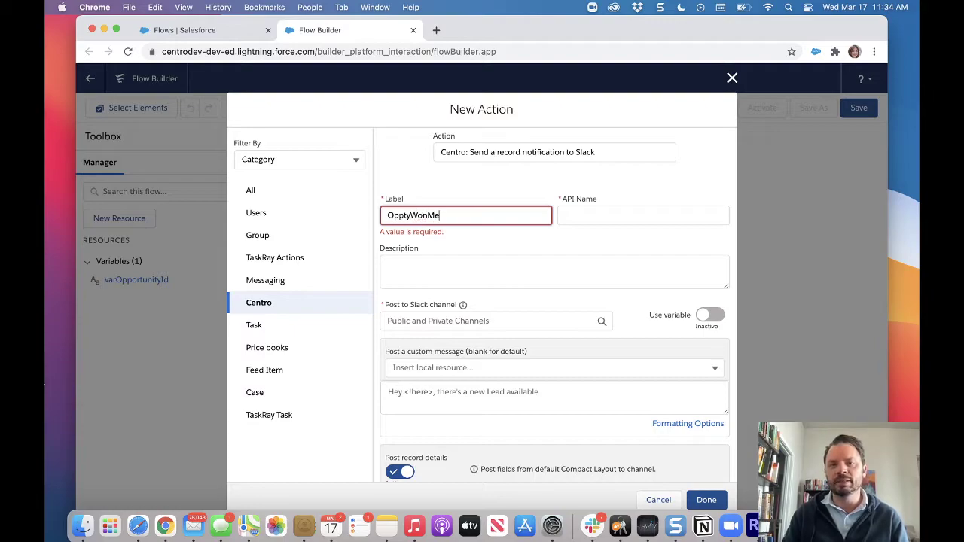
text(ssage)
key(Tab)
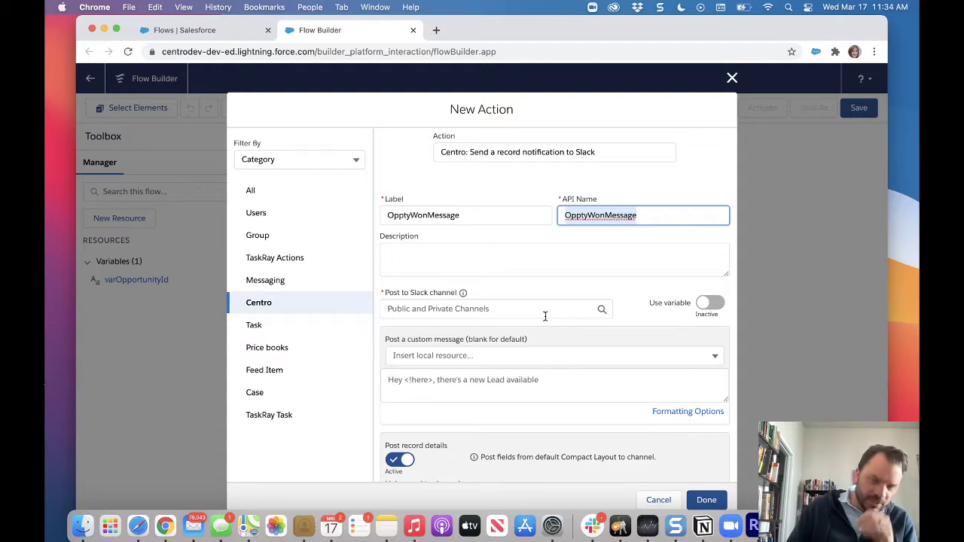
click(475, 305)
click(413, 378)
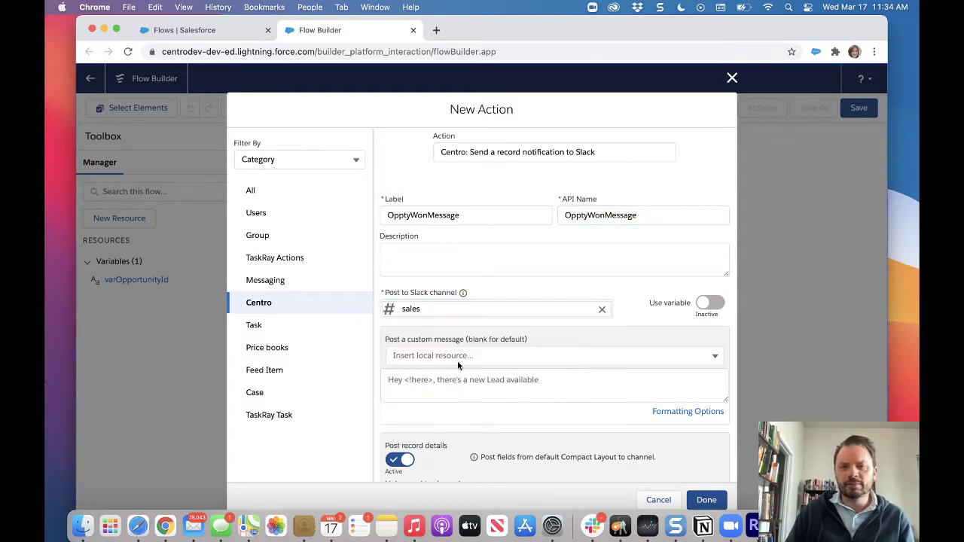
Enter the custom message "Hello <!here> we close this opportunity! Would you like to create a Project and Channel?".
click(467, 380)
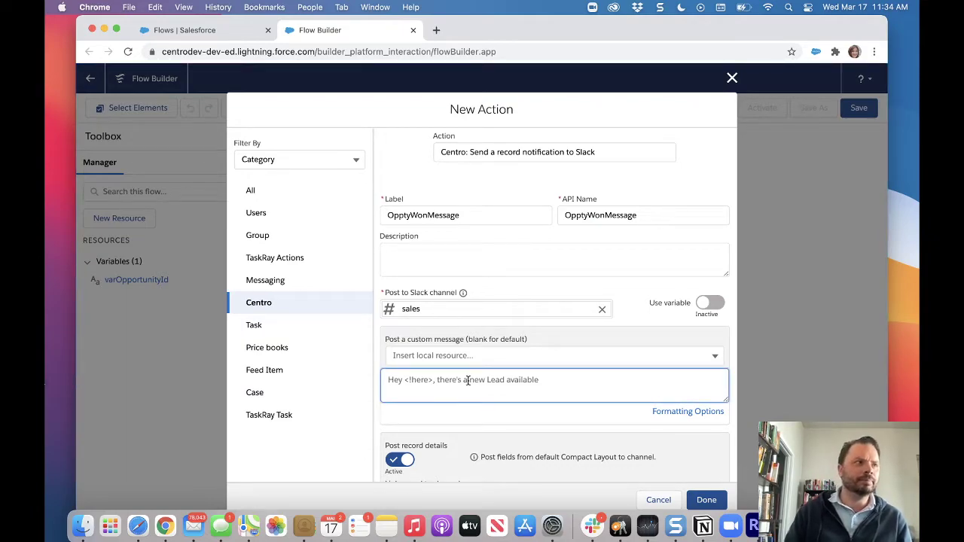
text(Hello )
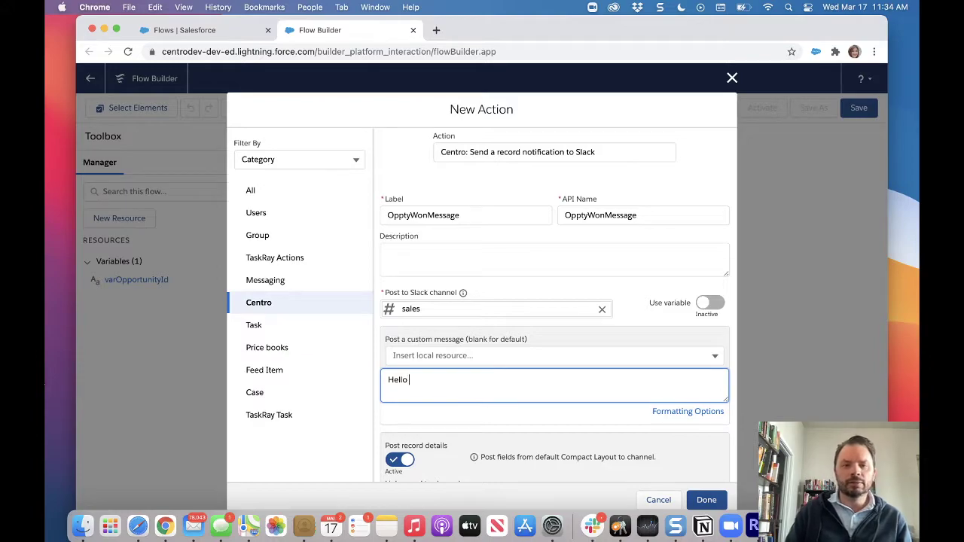
text(<!here>)
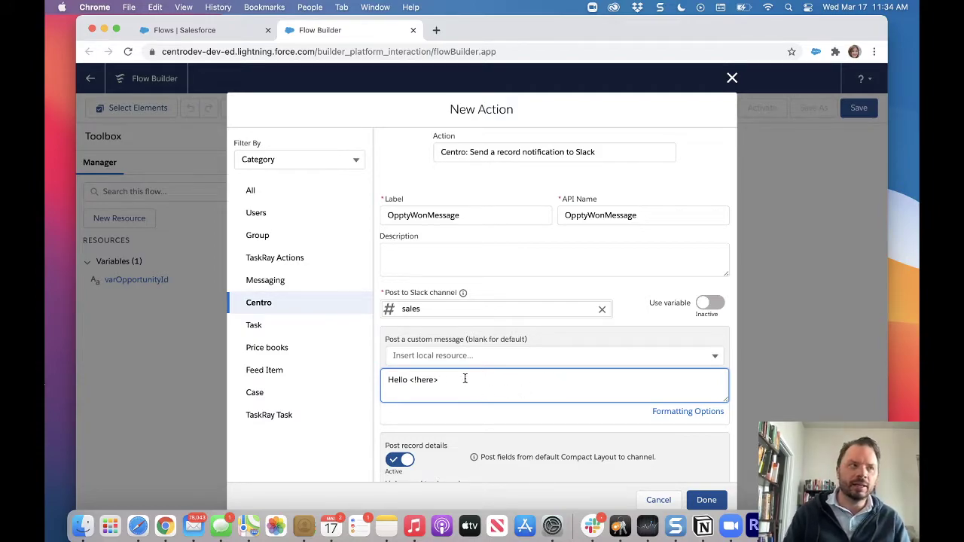
text(we)
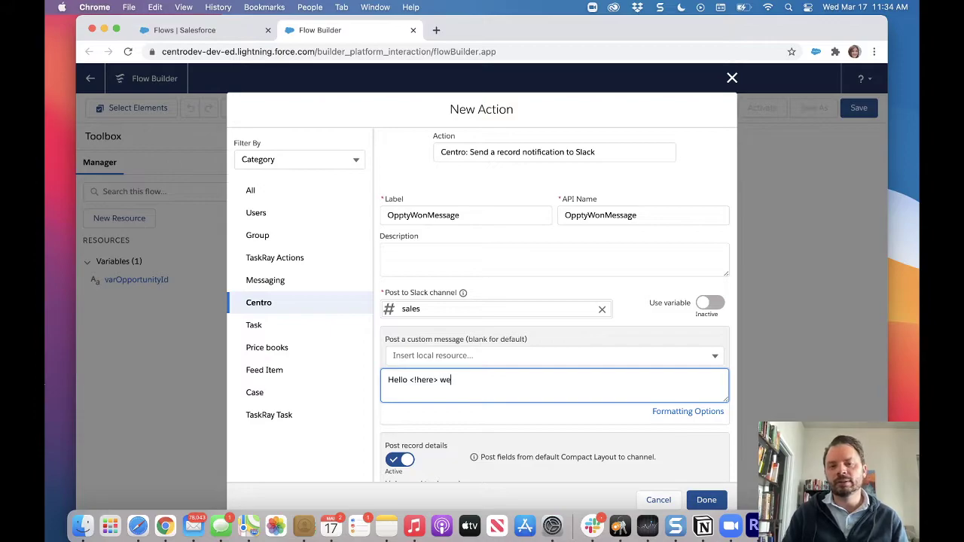
text( close t)
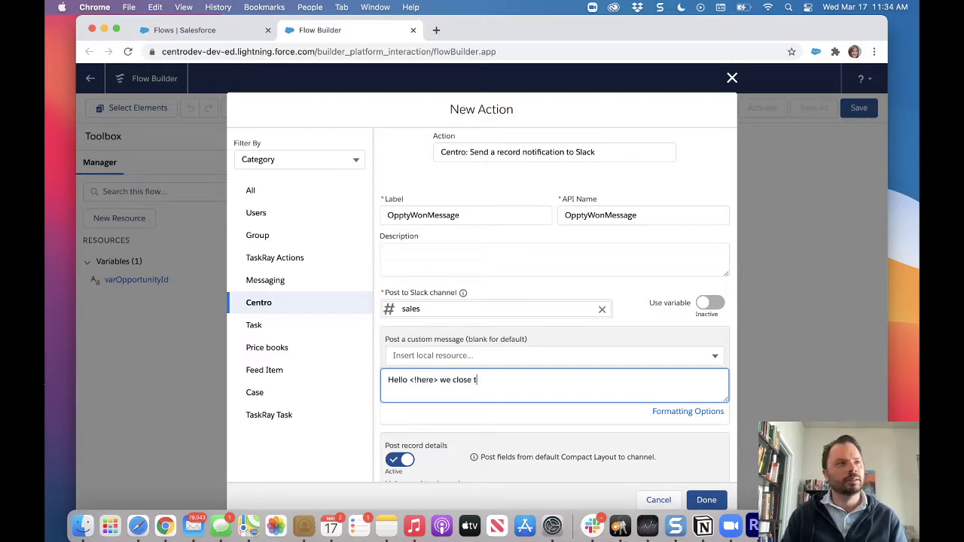
text(his opportunity!)
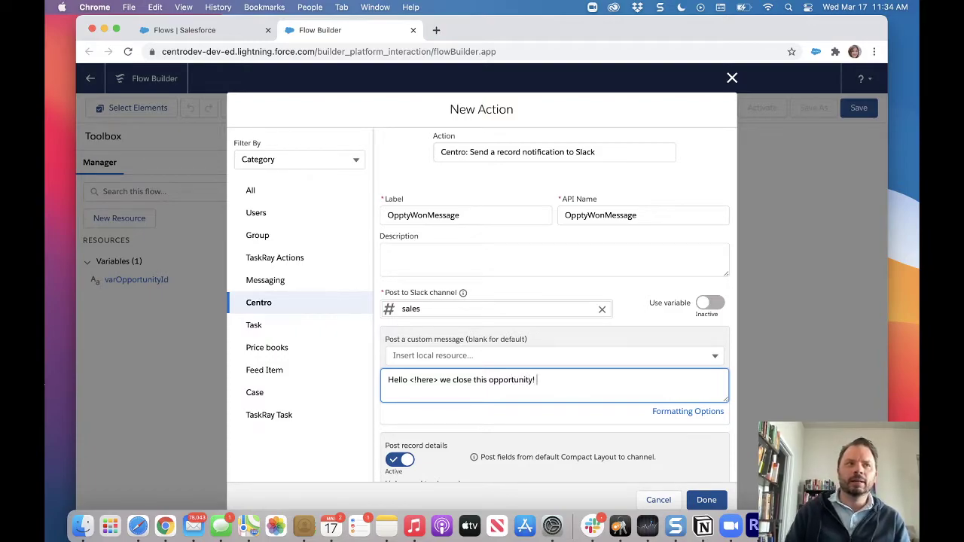
text( Whats)
key(BackSpace)
key(BackSpace)
key(BackSpace)
key(BackSpace)
text(ould you )
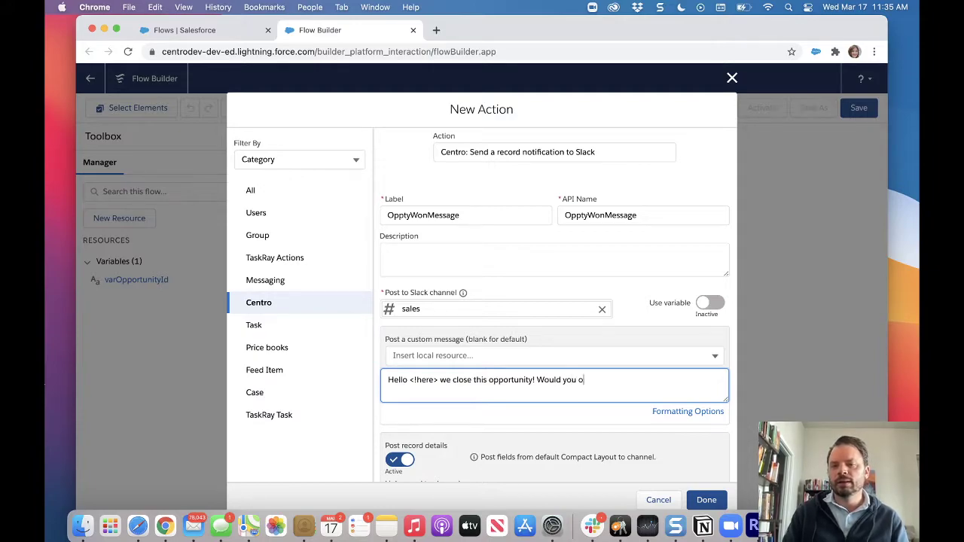
text(like to creat)
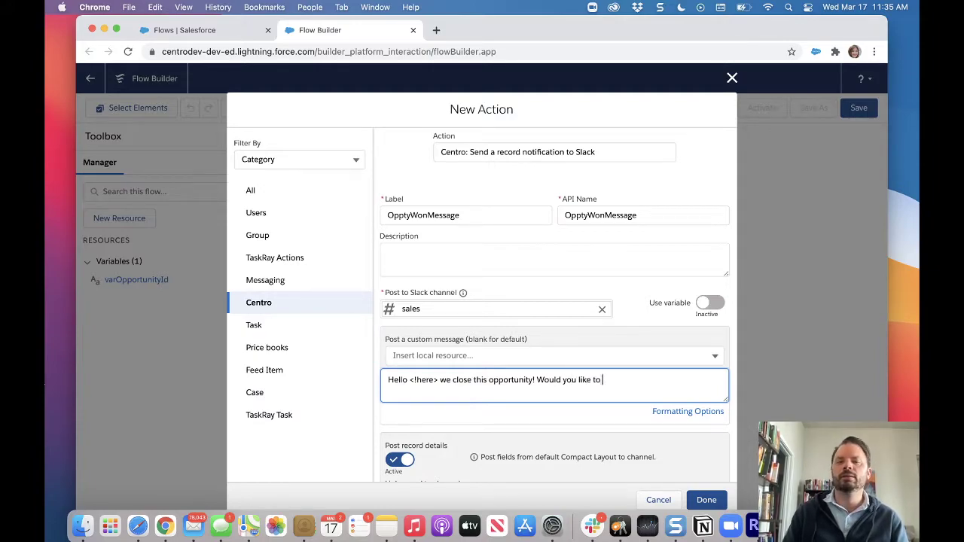
text(e a Project and C)
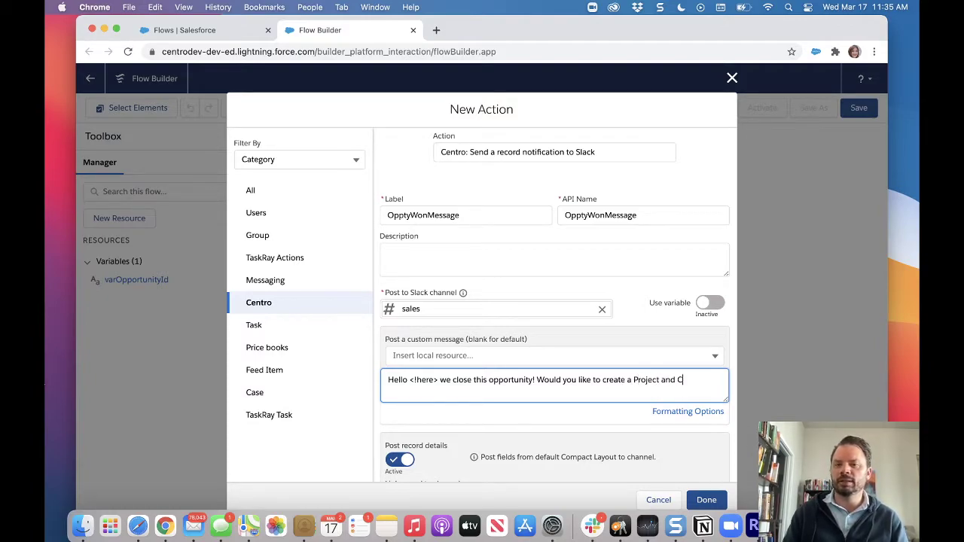
text(hannel?)
Set the record variable used for the notification's record details to varOpportunityId.
scroll(472, 384, down, 2)
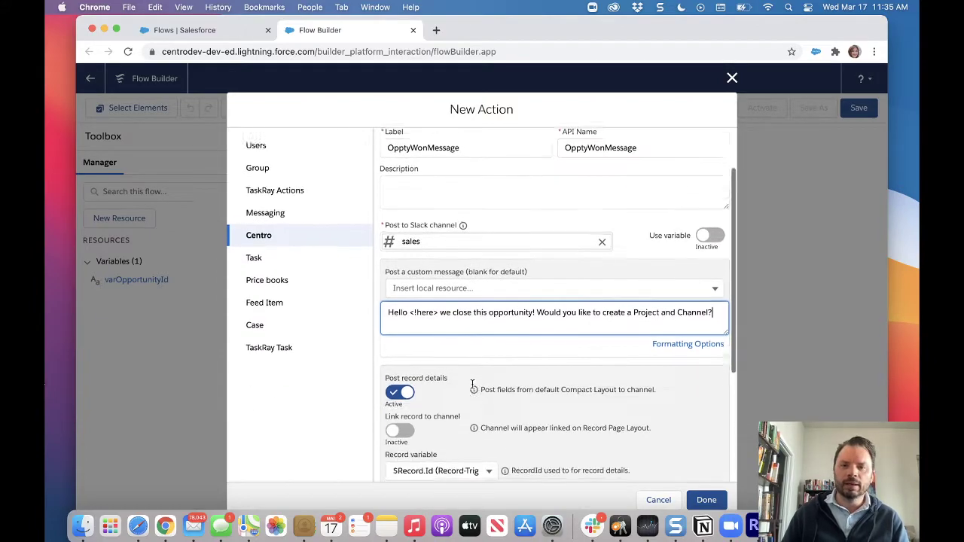
scroll(472, 385, down, 1)
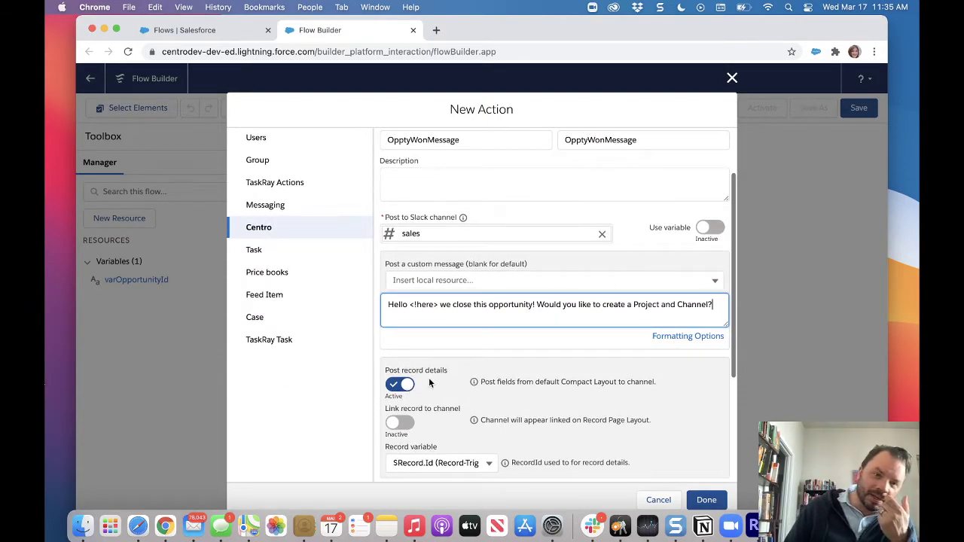
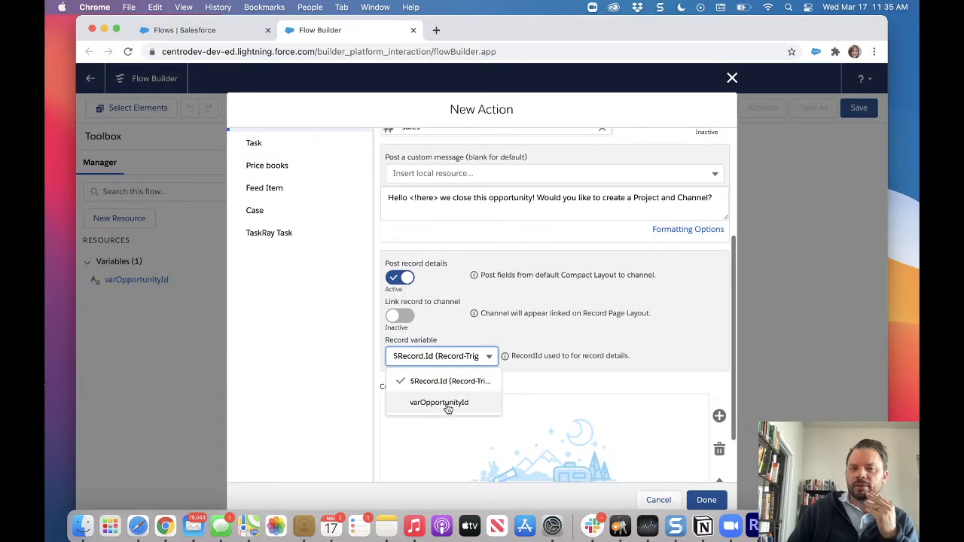
click(445, 406)
scroll(559, 380, down, 1)
scroll(559, 380, down, 2)
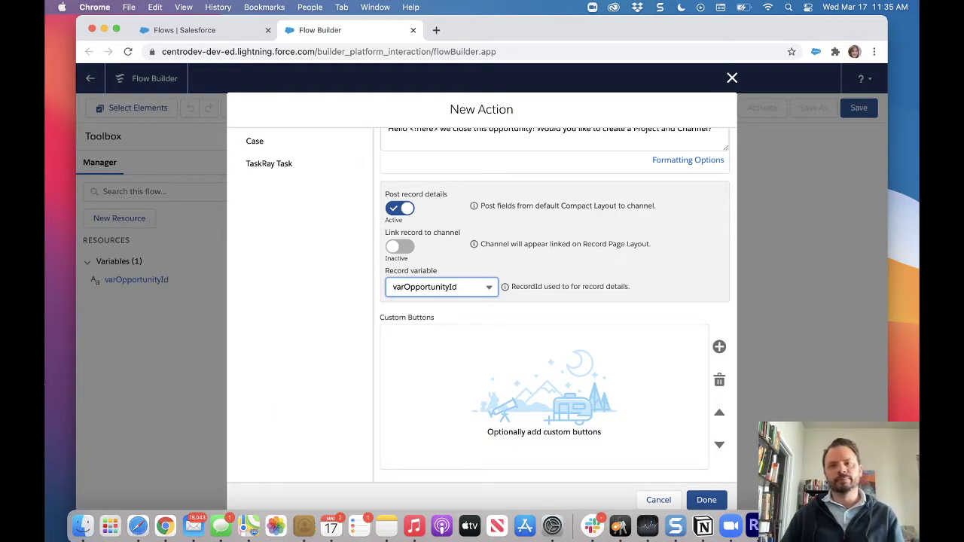
Add a custom button labelled "Create Project" with API name Create_Project to the notification.
click(719, 347)
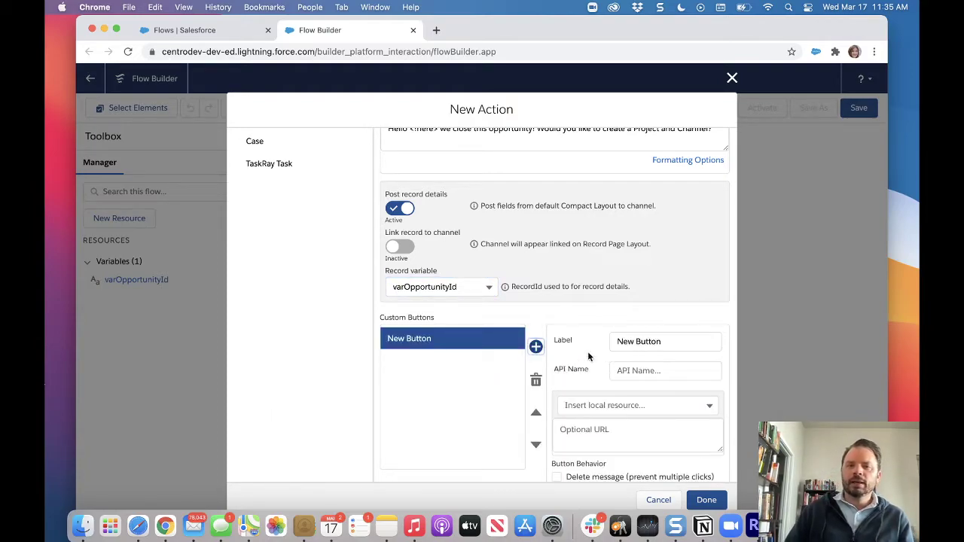
click(682, 340)
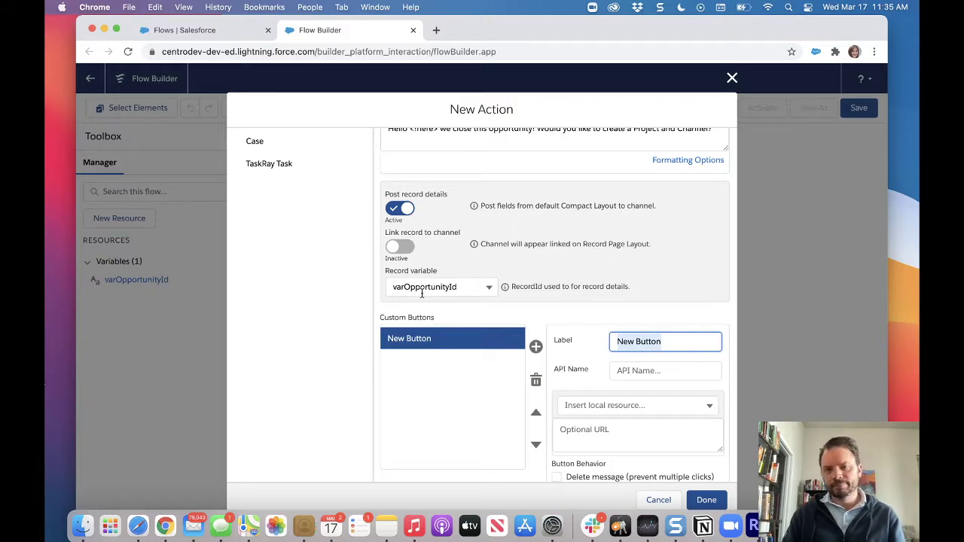
text(Create Project)
key(Tab)
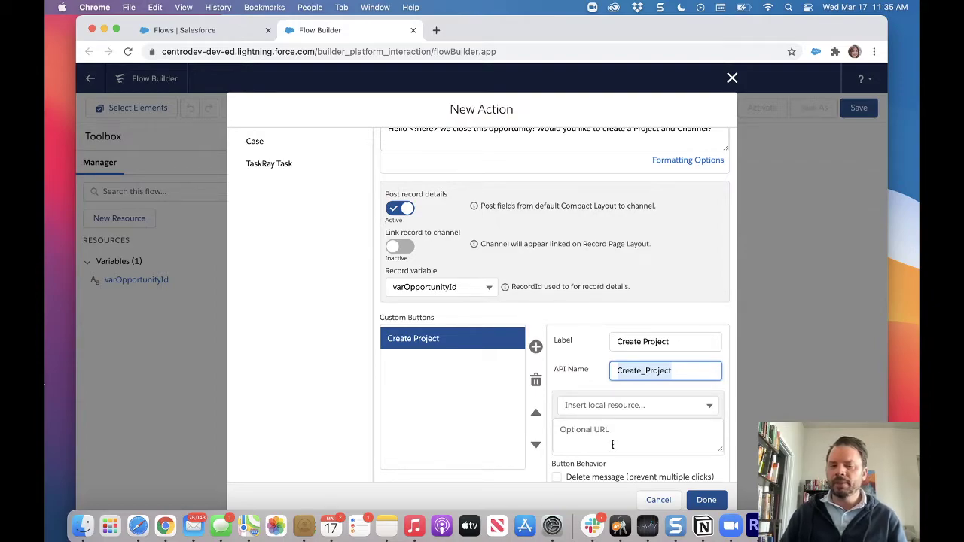
Set the Create Project button to publish a platform event and delete the message on use, and finish the action.
scroll(614, 444, down, 3)
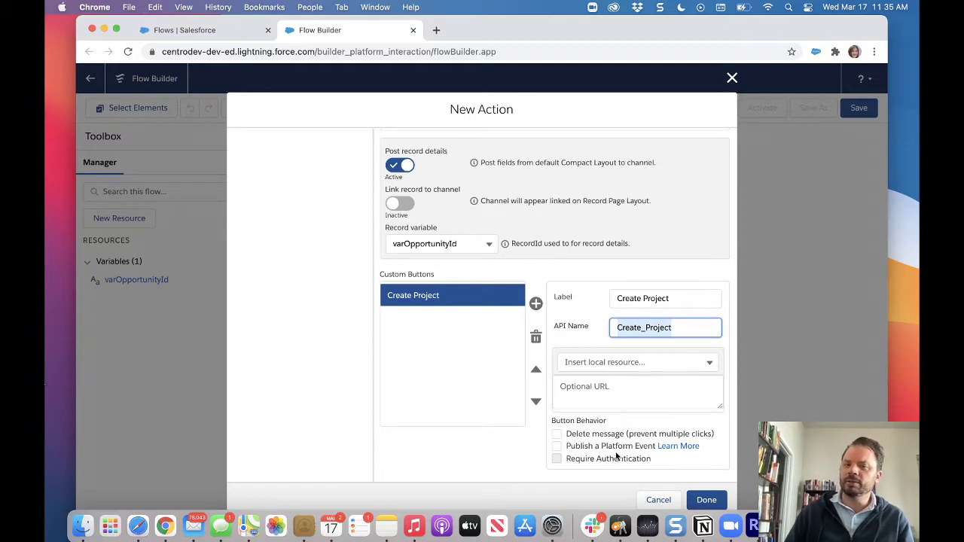
click(628, 449)
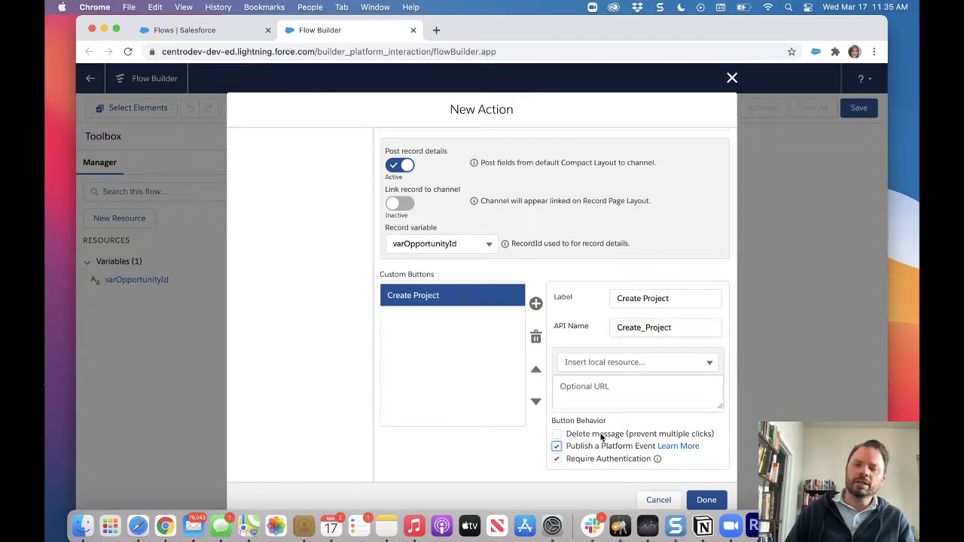
click(601, 436)
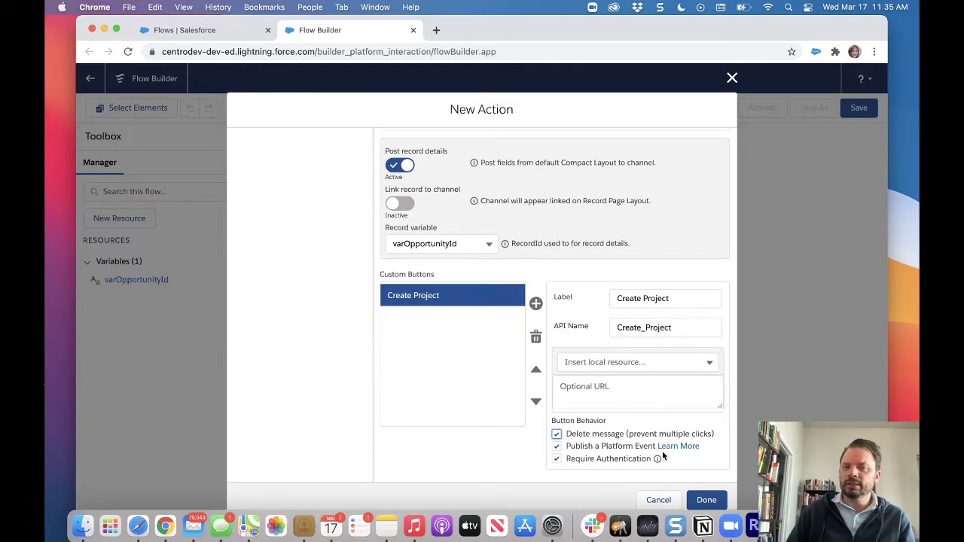
click(706, 500)
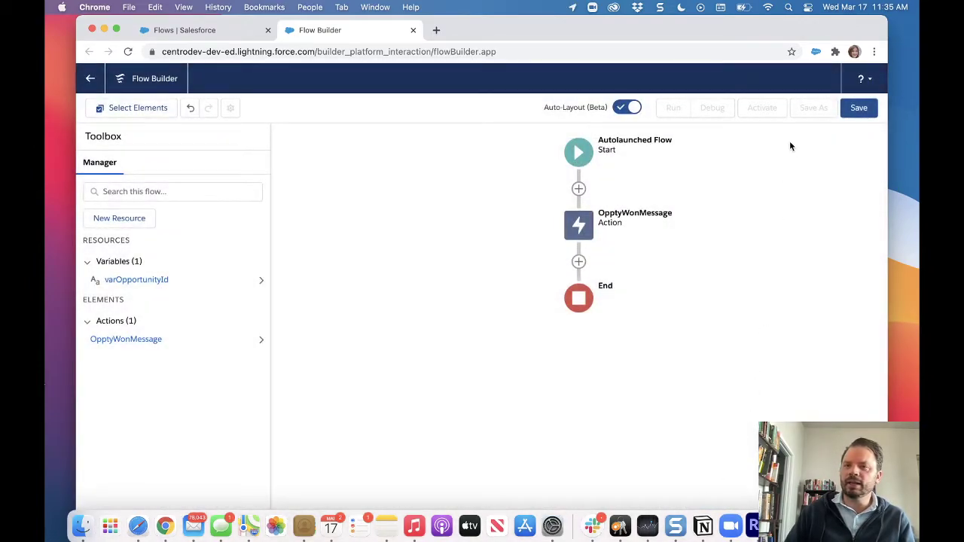
Save the flow with the label and API name TwitchCreateTRProjectCh and activate it.
click(859, 109)
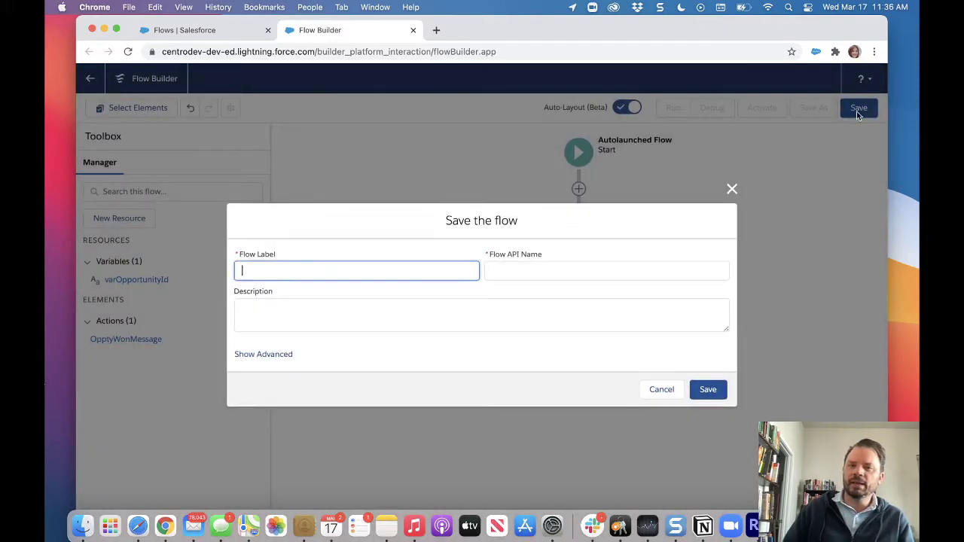
text(T)
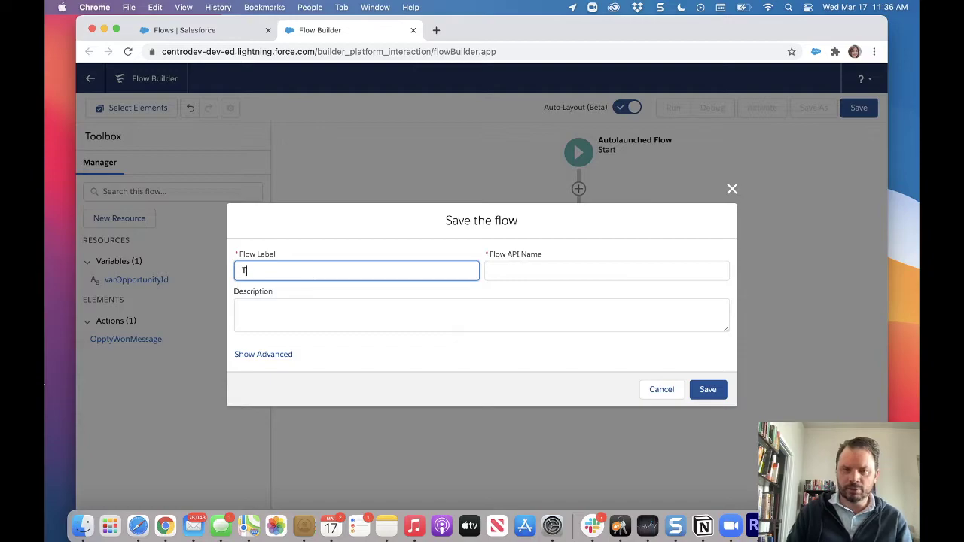
text(wticch)
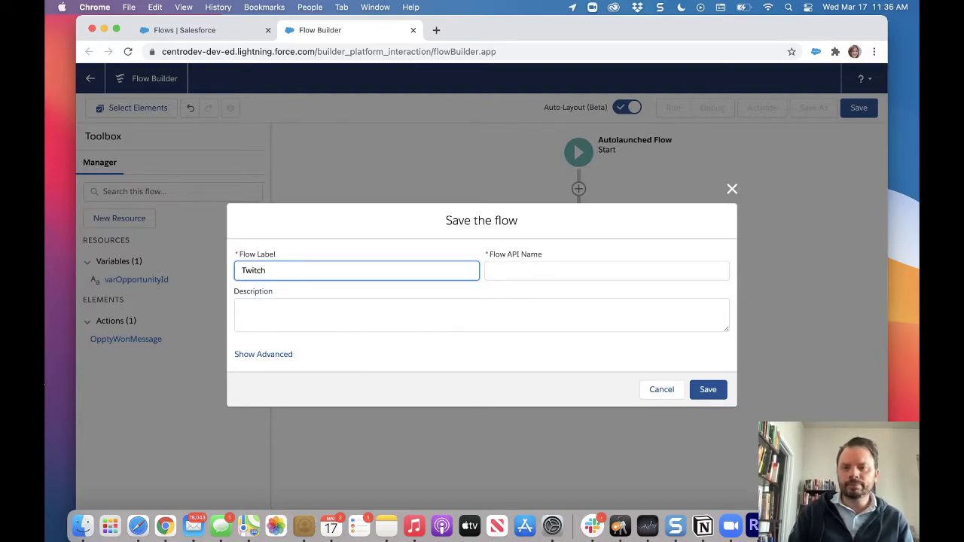
text(CreateTRPojectCh)
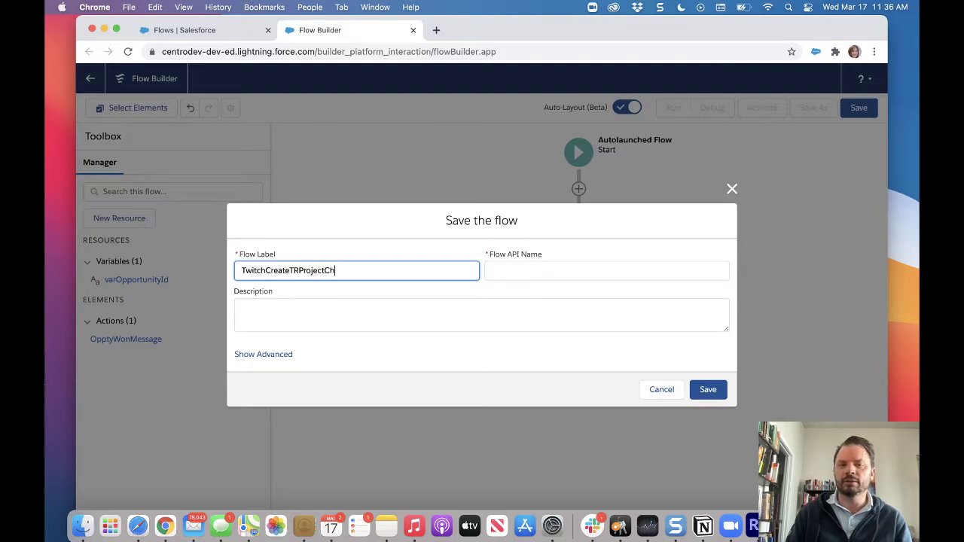
key(Tab)
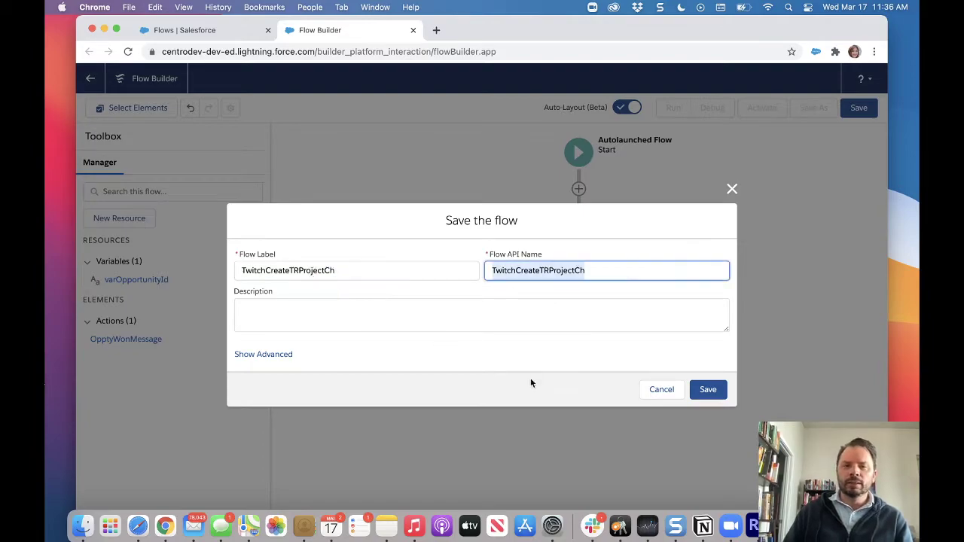
click(706, 389)
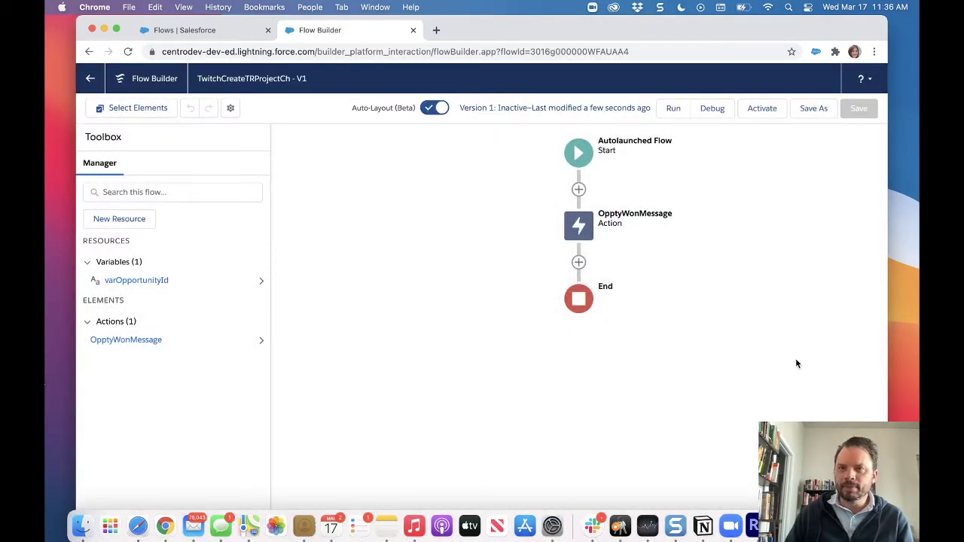
click(763, 108)
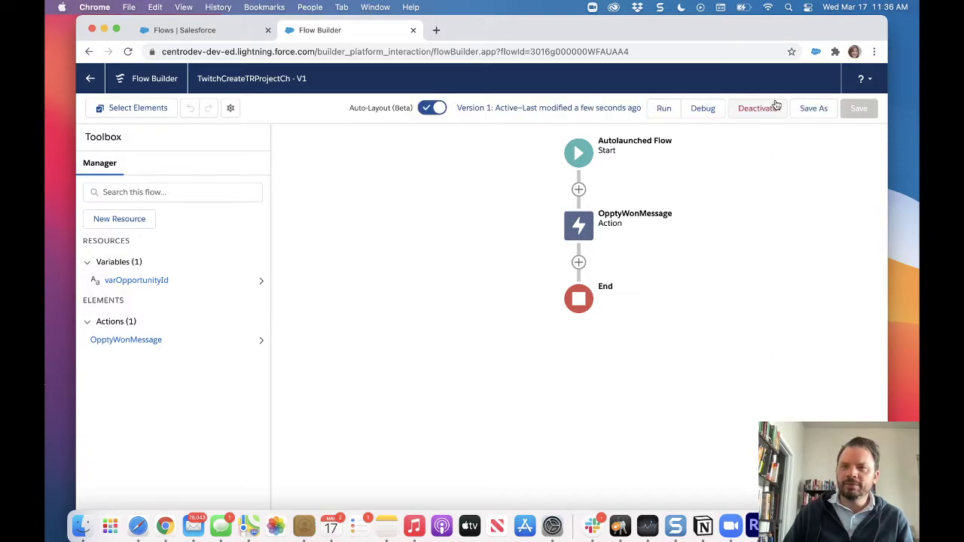
Open a debug run of the flow and bring the Greenbelt Manufacturing account page into the same browser window.
click(700, 112)
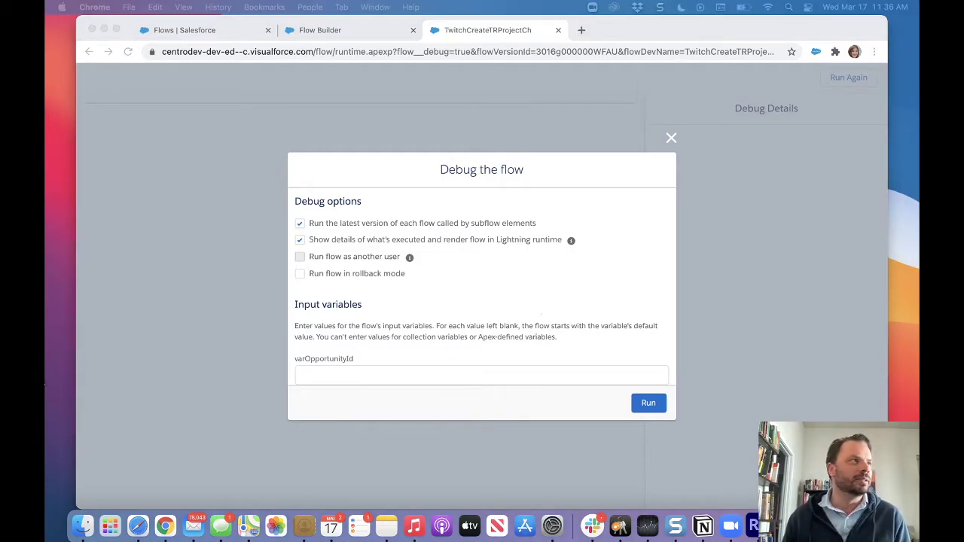
key(super+grave)
drag(441, 161, 381, 92)
drag(269, 30, 648, 37)
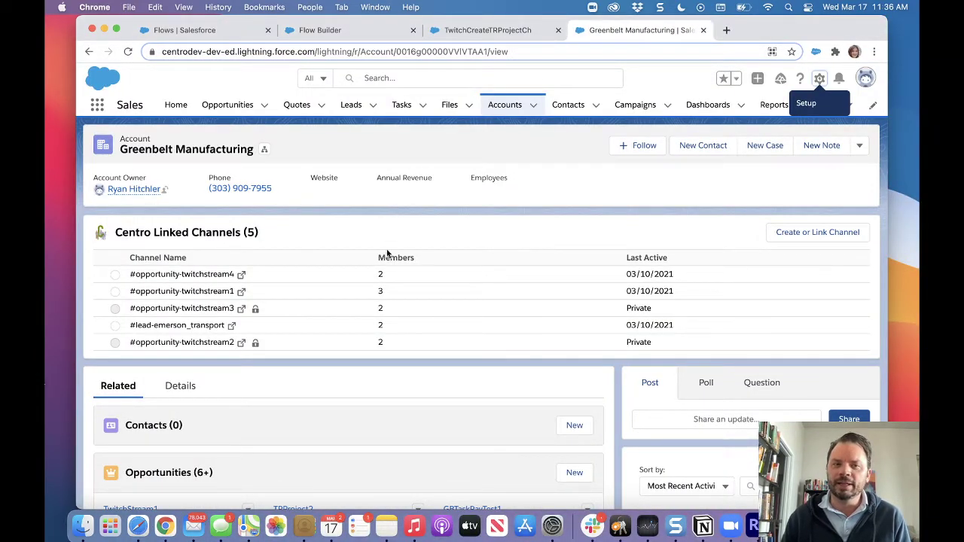
Start a new opportunity for Greenbelt Manufacturing named TwitchStream2 with an amount of $1,234.00 and close date 3/26/2021.
scroll(375, 267, down, 3)
click(575, 263)
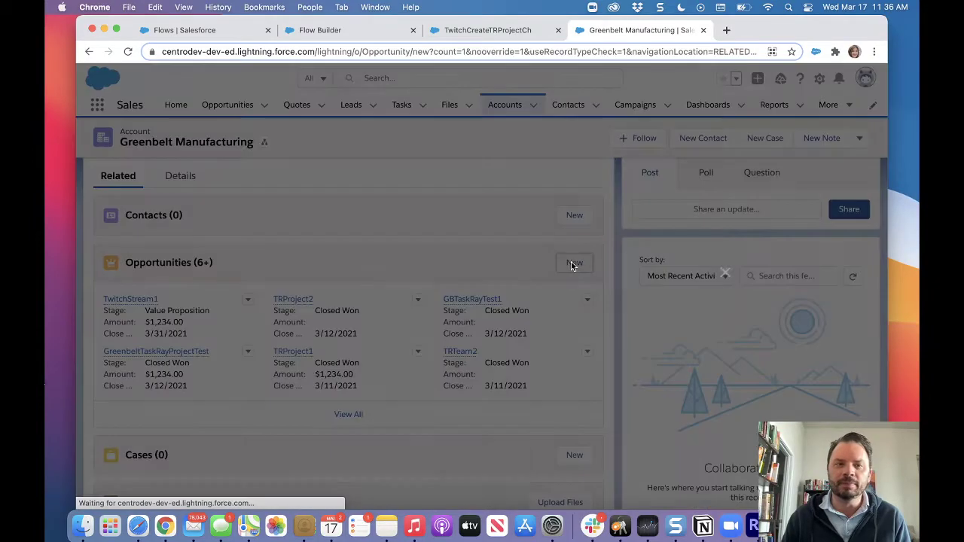
click(369, 262)
text(TwitchStream2)
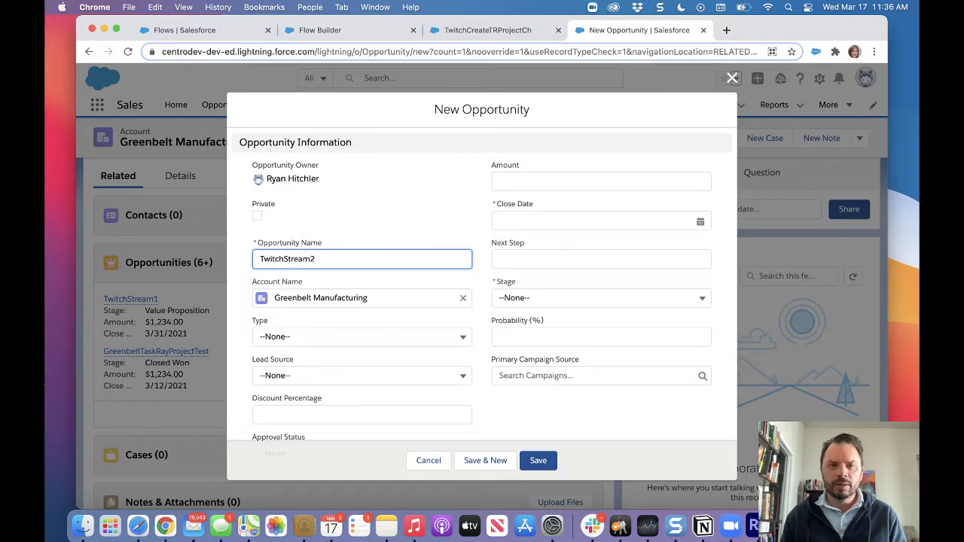
key(Tab)
click(529, 183)
text(1234)
click(527, 221)
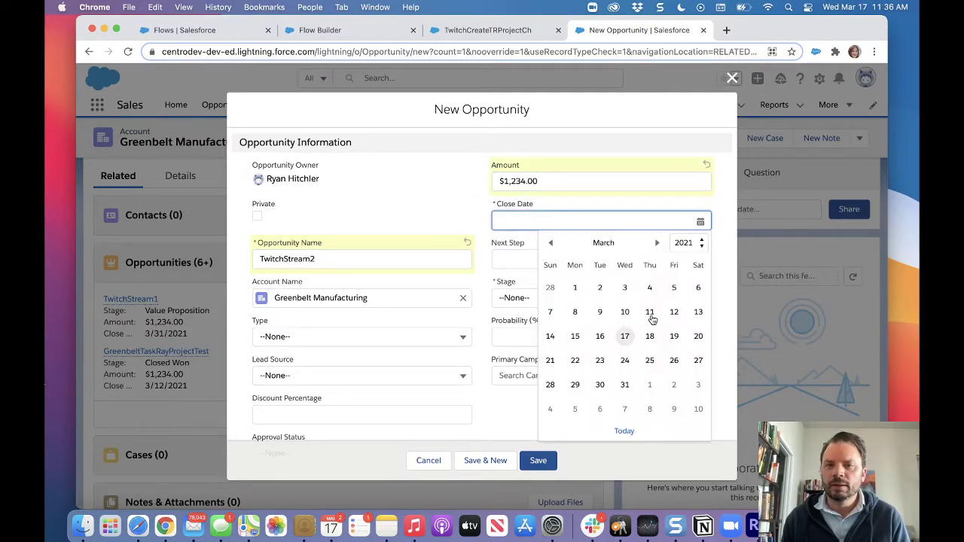
click(673, 359)
Set the new opportunity's stage to Prospecting and save the record.
click(531, 298)
click(527, 363)
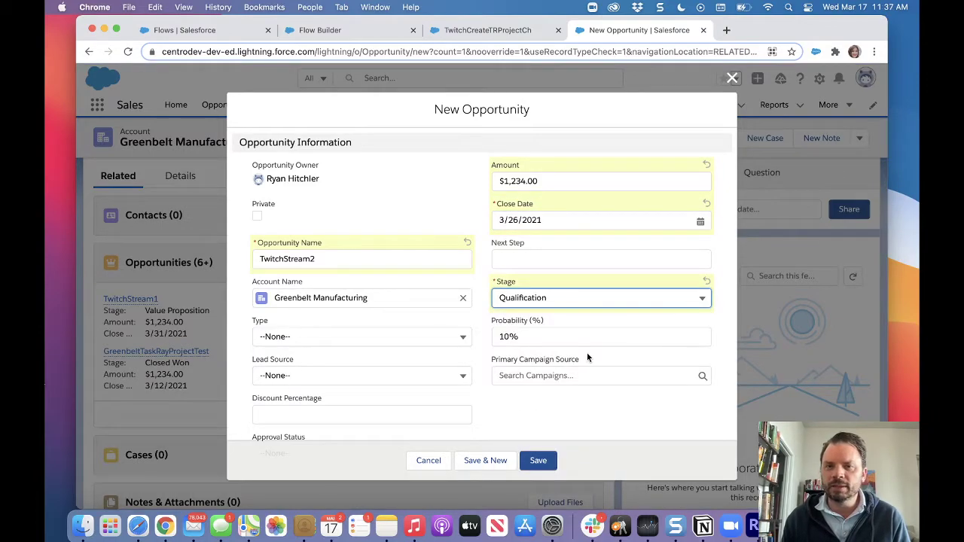
click(561, 299)
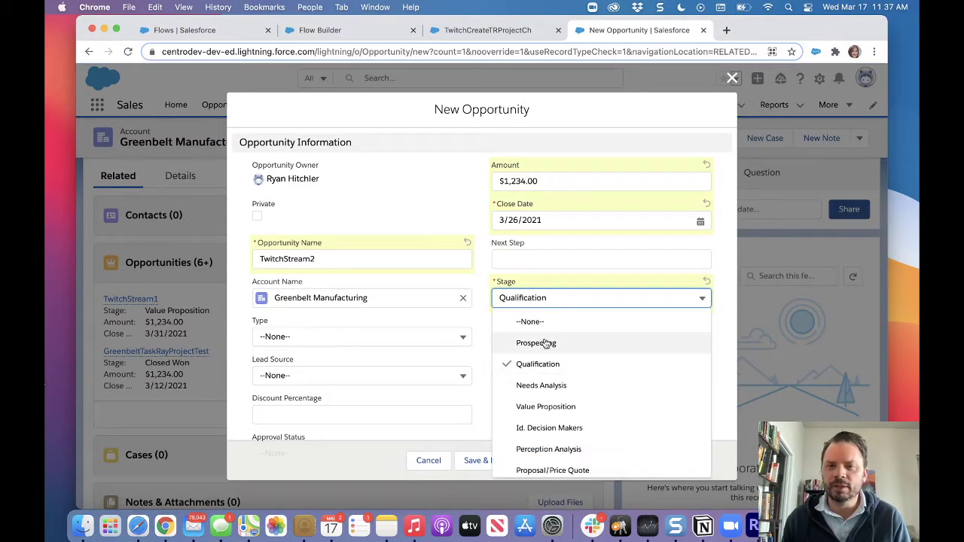
click(549, 343)
click(561, 298)
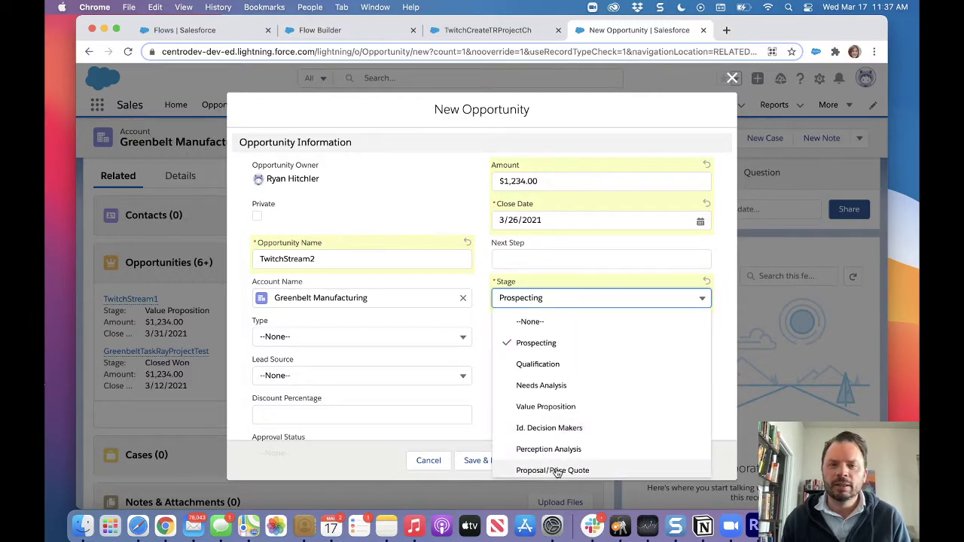
click(538, 340)
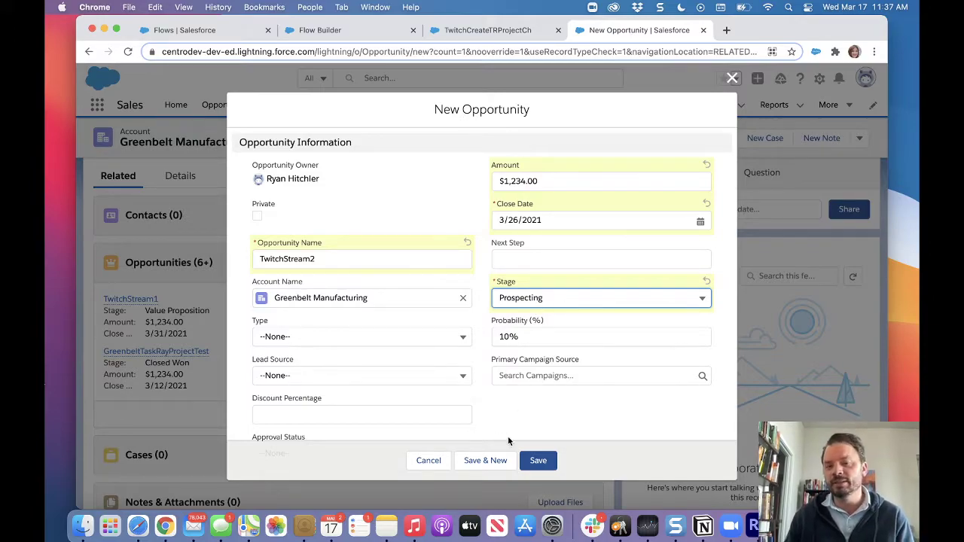
scroll(572, 386, down, 2)
click(538, 460)
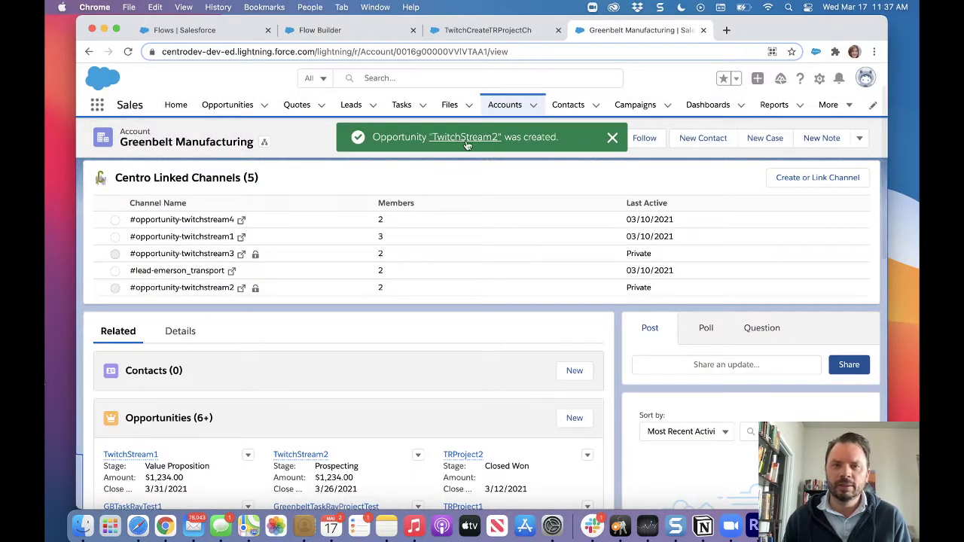
Open the TwitchStream2 opportunity and copy its record ID from the page address.
click(466, 140)
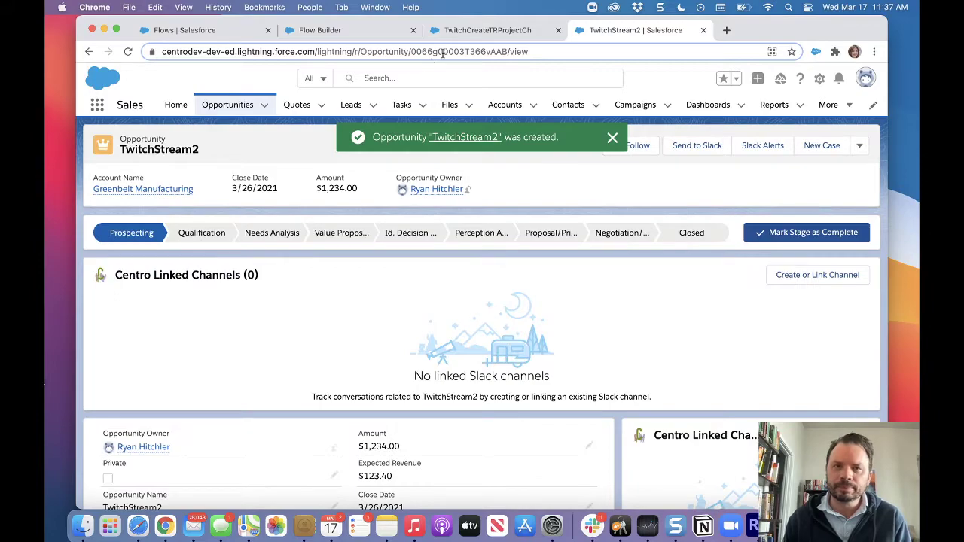
double_click(443, 51)
key(super+c)
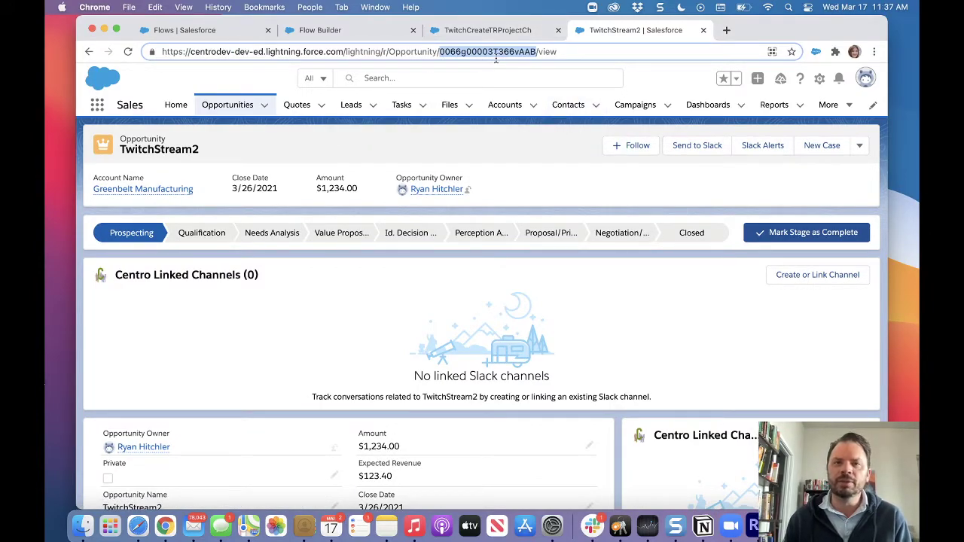
Run the flow debug with the copied TwitchStream2 record ID as the varOpportunityId input.
click(491, 29)
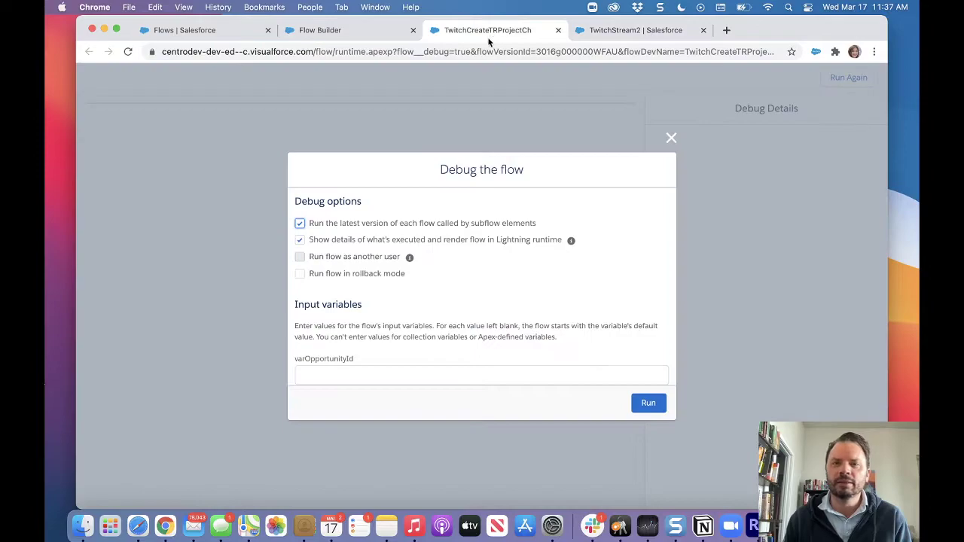
click(385, 374)
key(super+v)
click(648, 402)
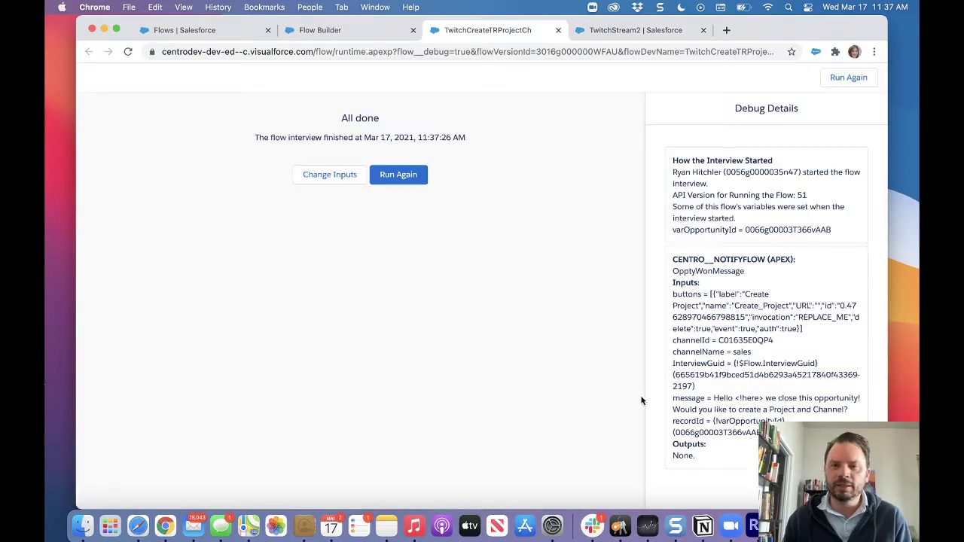
Switch to Slack and trigger Create Project on the TwitchStream2 notification in the #sales channel.
click(600, 538)
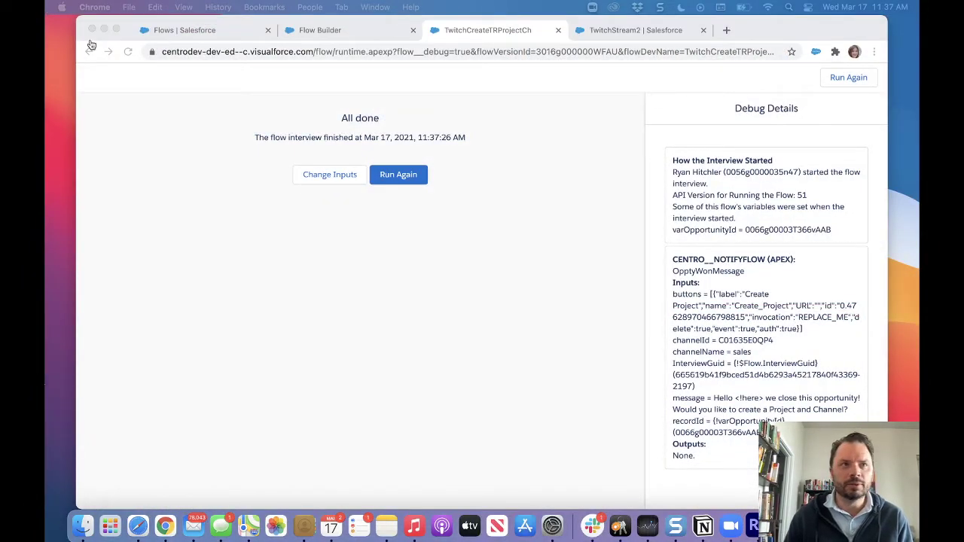
key(super+Tab)
drag(235, 23, 152, 30)
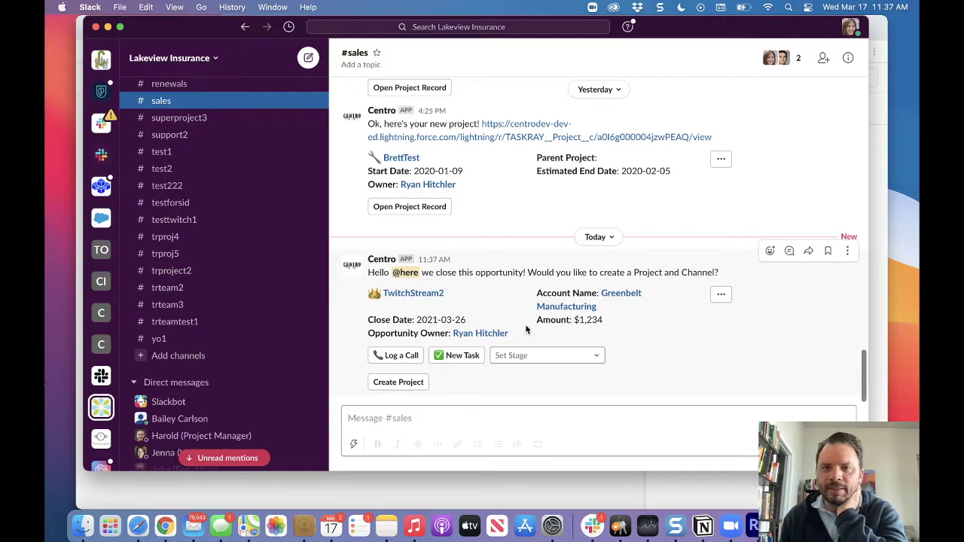
click(384, 386)
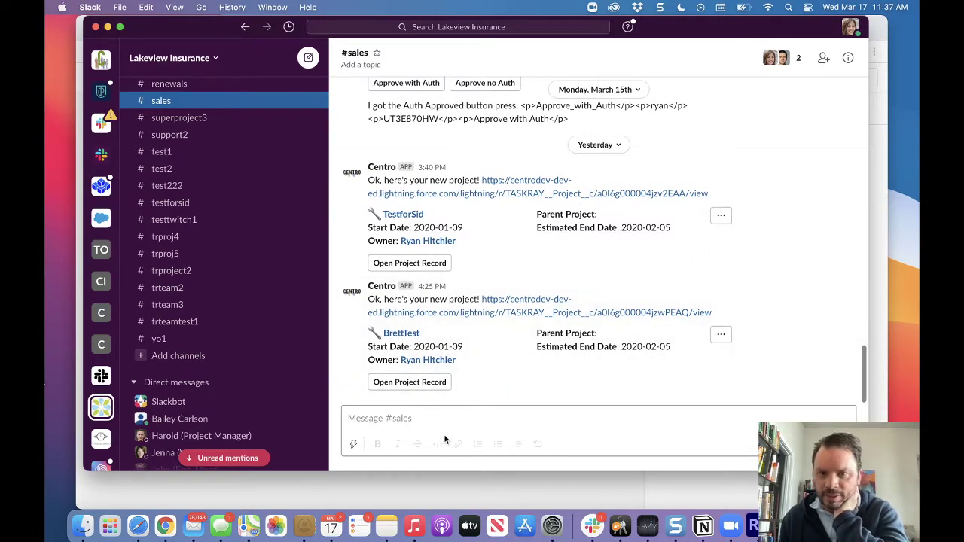
Switch back to Chrome, close the finished flow debug page, and return to the TwitchCreateTRProjectCh flow in Flow Builder.
click(194, 483)
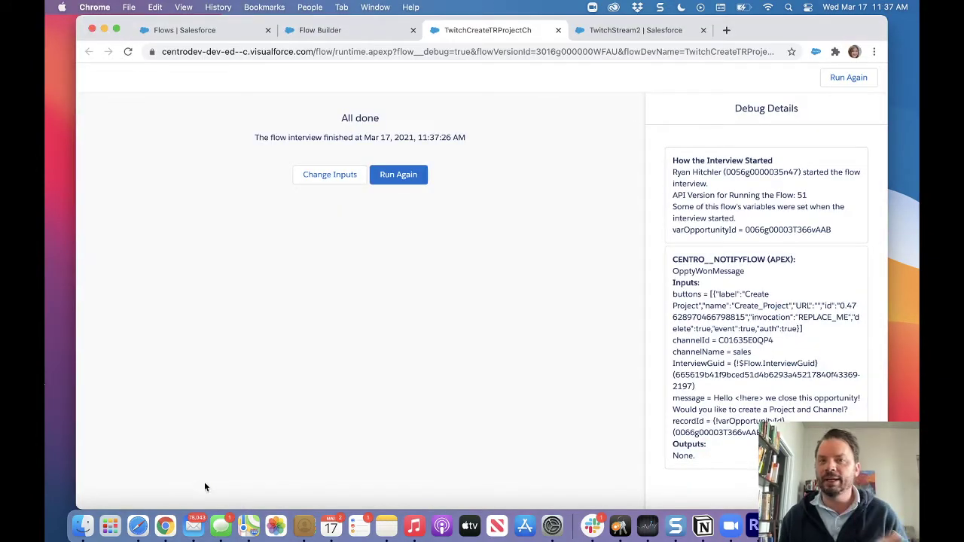
click(558, 31)
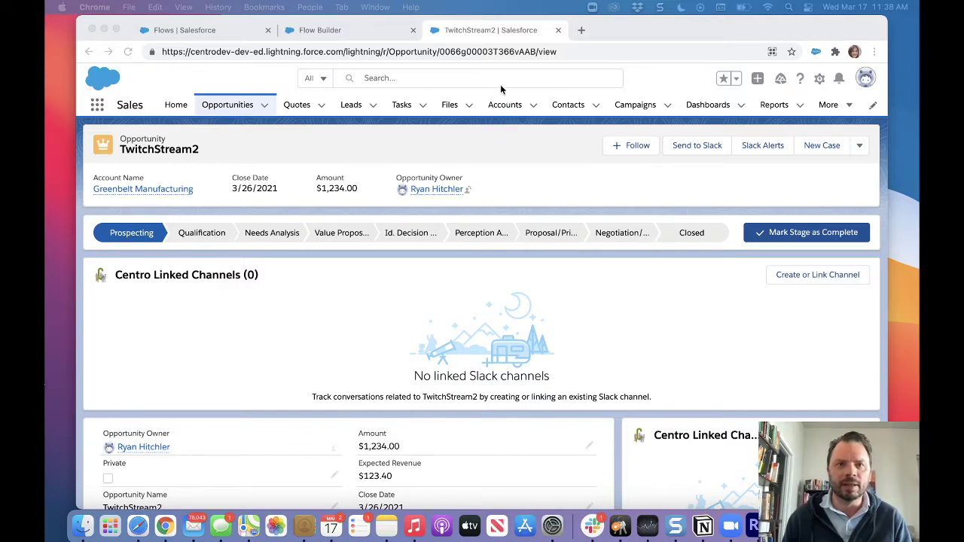
click(319, 30)
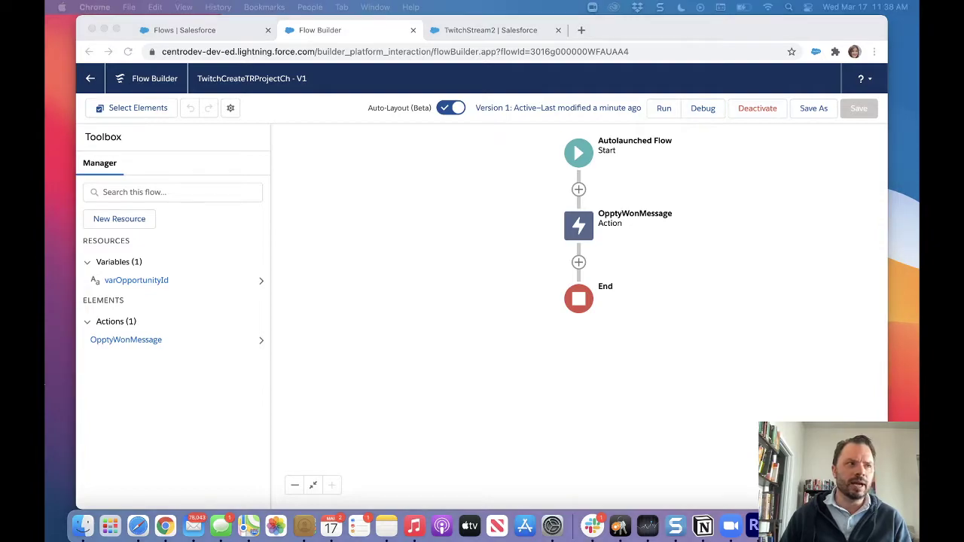
Copy the Create Project custom button's API name from the OpptyWonMessage action and close its settings.
click(579, 262)
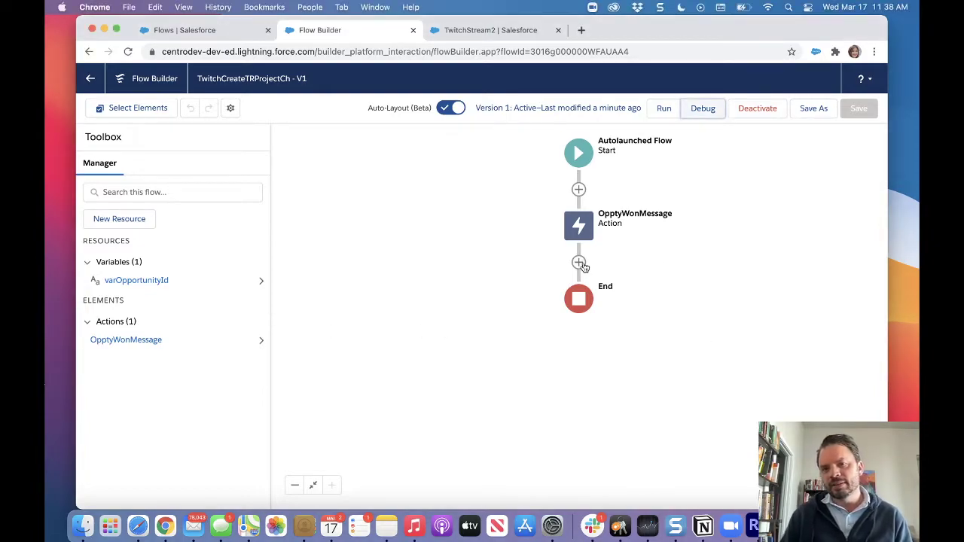
click(579, 263)
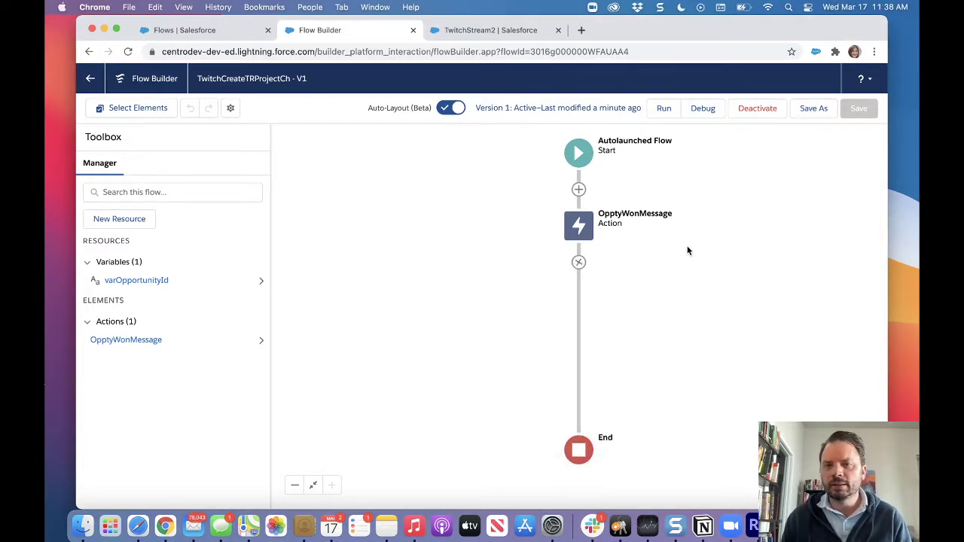
click(578, 226)
click(578, 357)
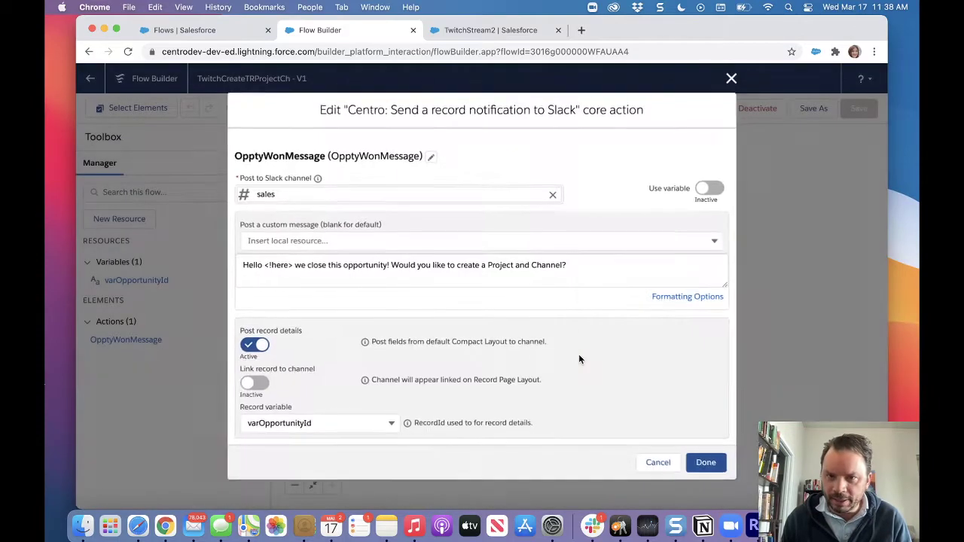
scroll(515, 347, down, 5)
click(583, 290)
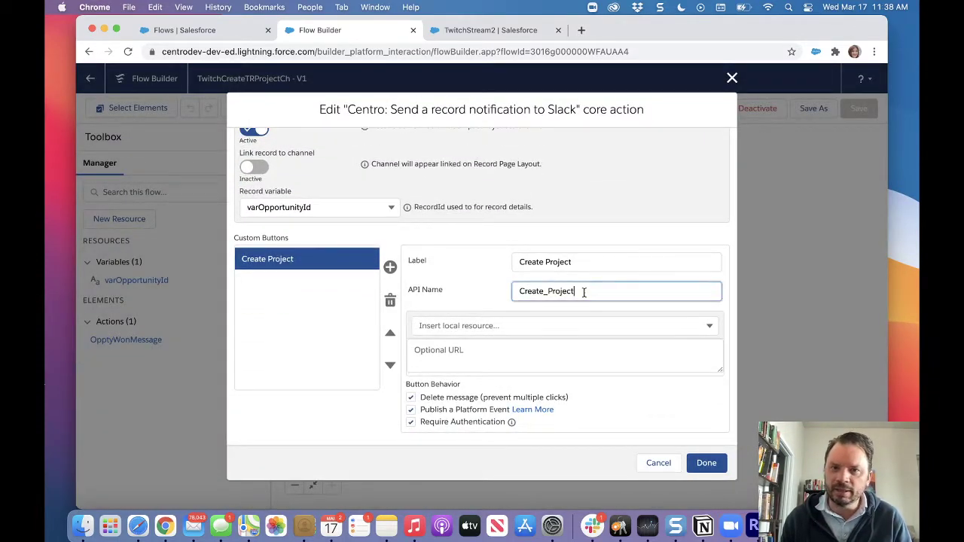
drag(583, 290, 495, 275)
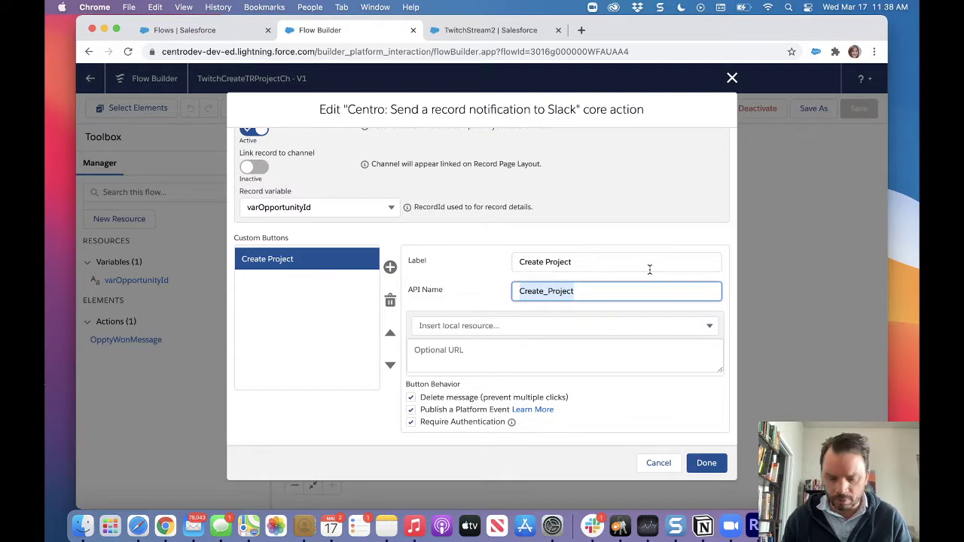
click(706, 462)
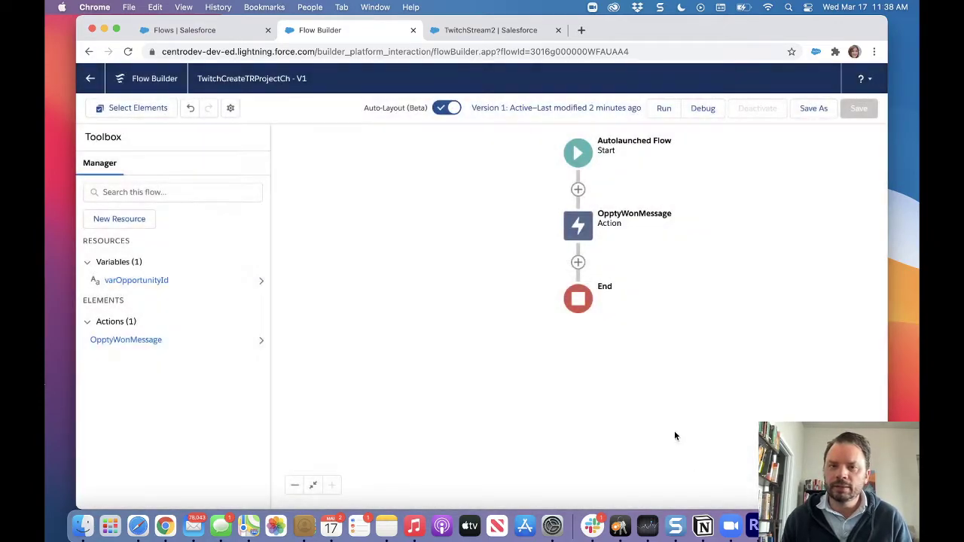
Add a Pause element after OpptyWonMessage, with ProjectClickEvent as its label and API name.
click(753, 526)
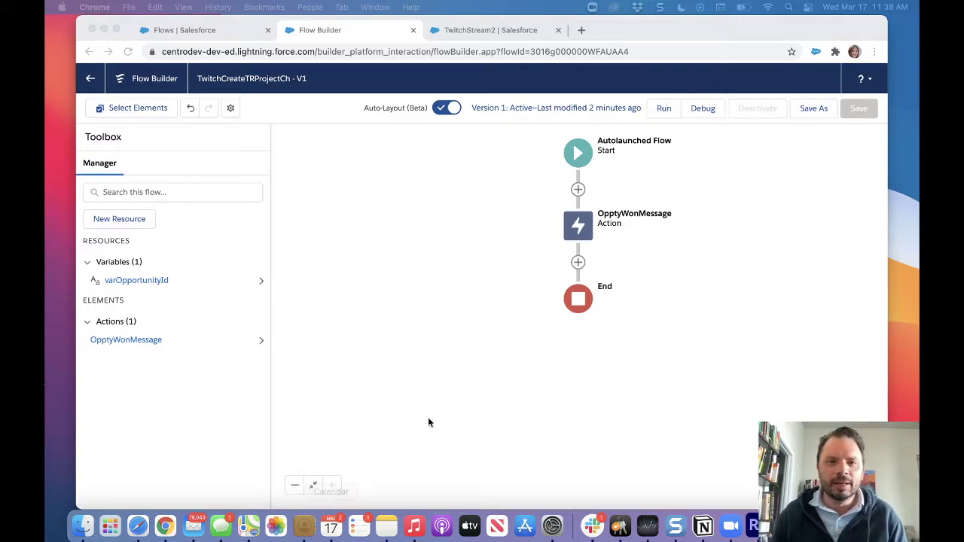
click(577, 262)
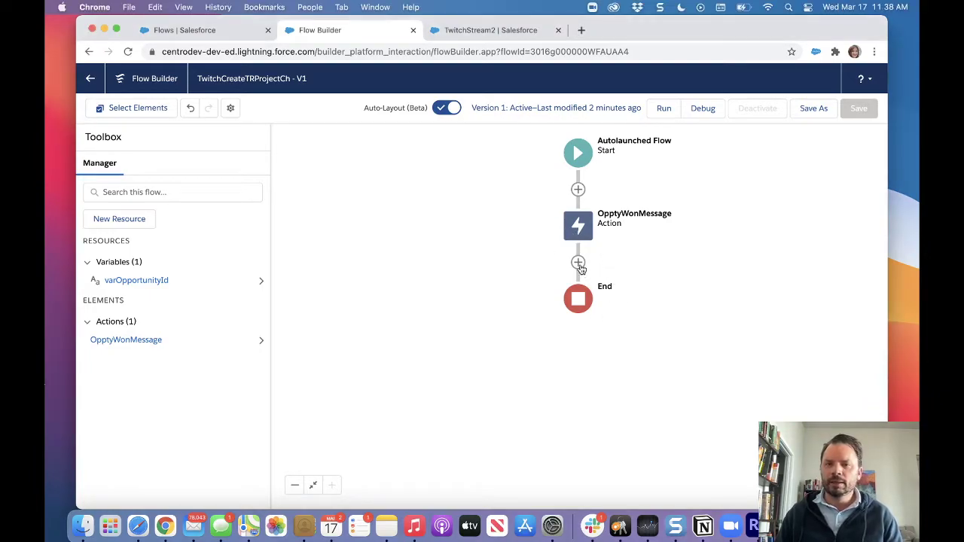
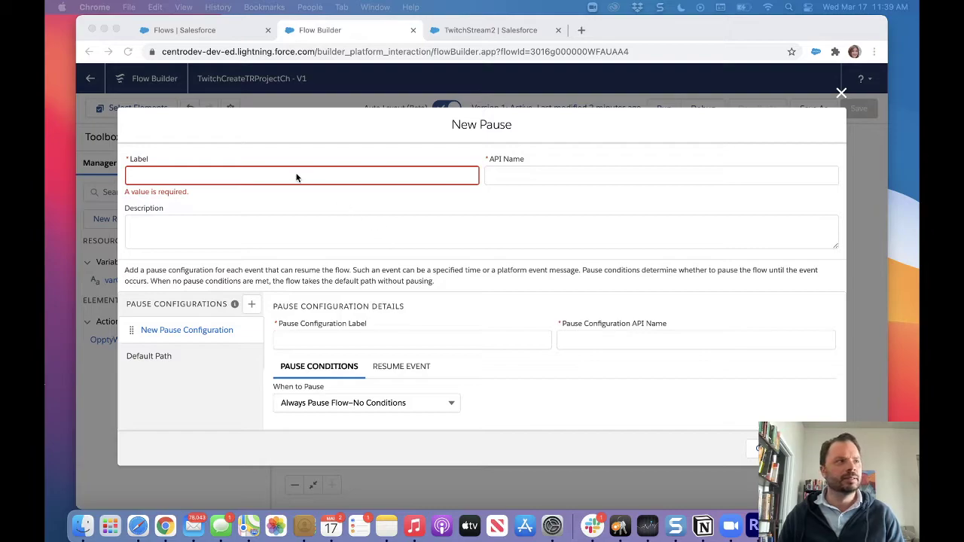
click(319, 178)
text(Pro)
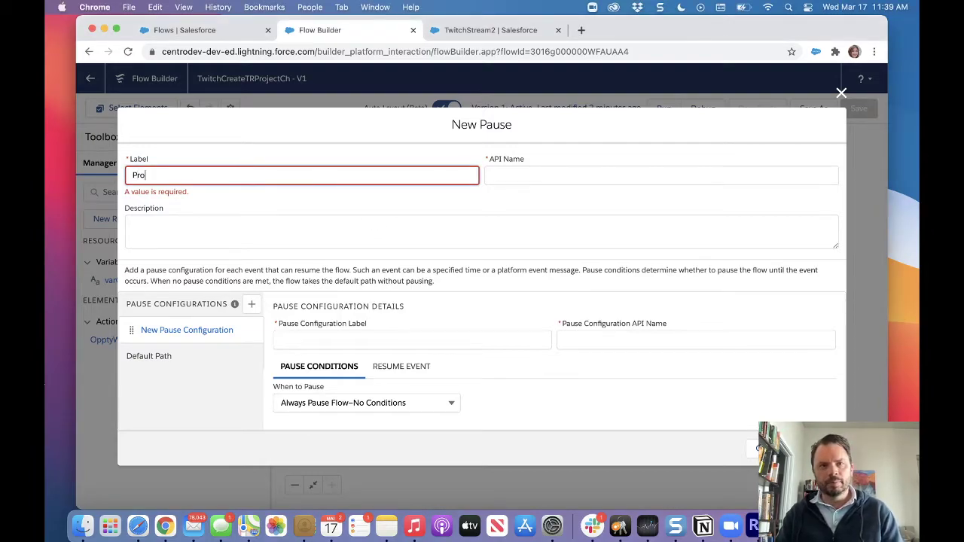
text(jectClickEvent)
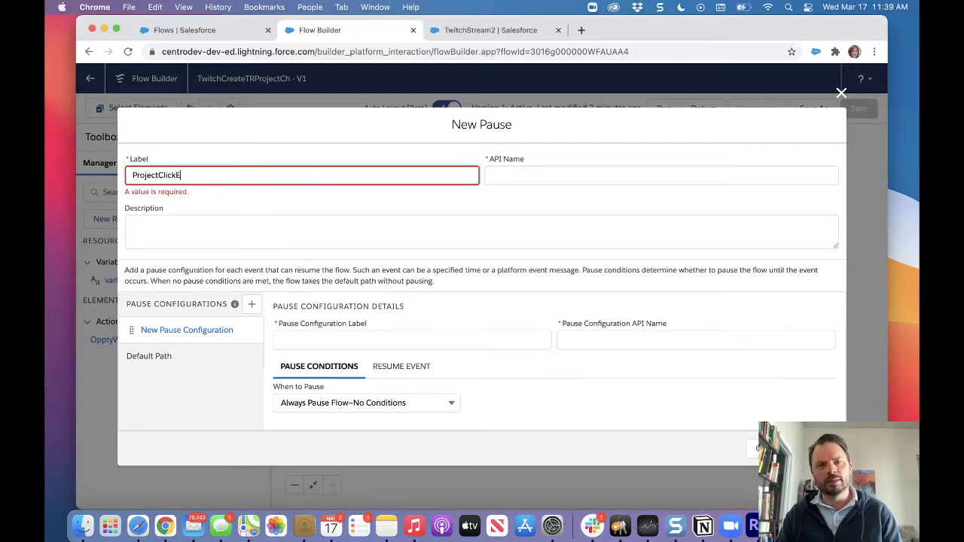
key(Tab)
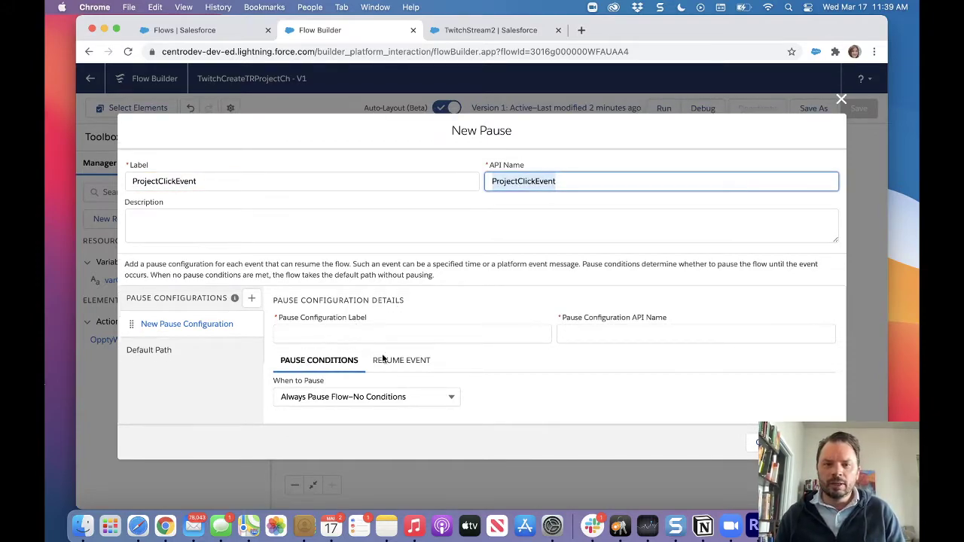
Name the pause configuration ProjectButtonCreateClick, using the same text for its API name.
click(315, 339)
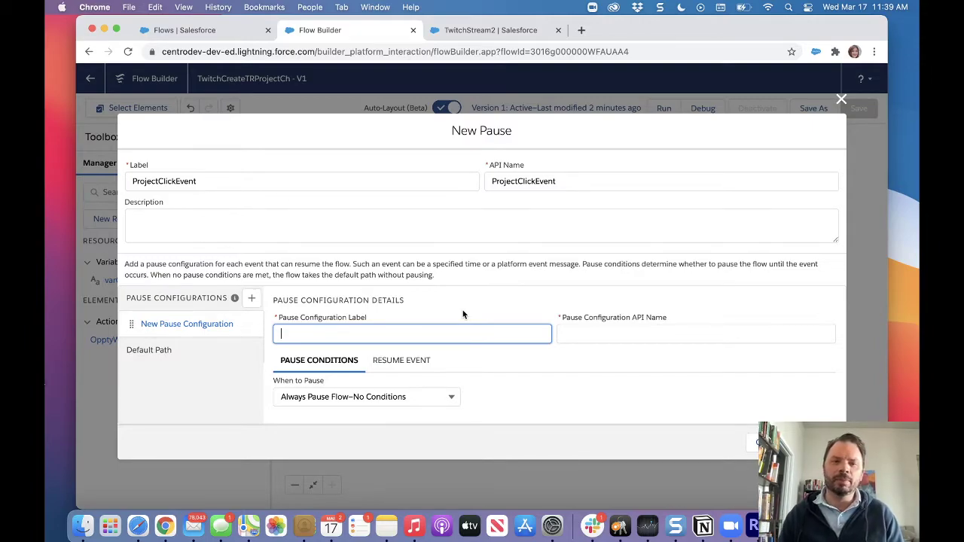
text(P)
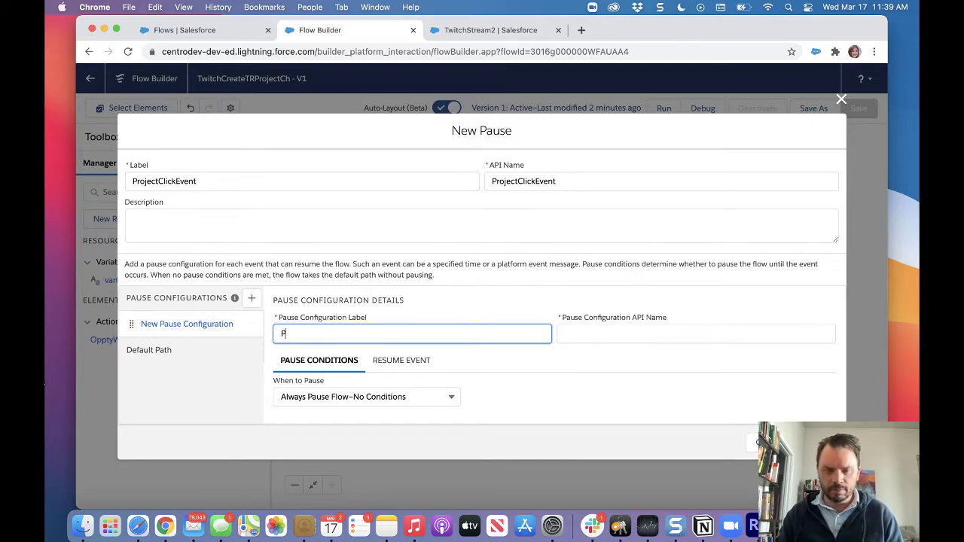
text(rojectButtonCreate)
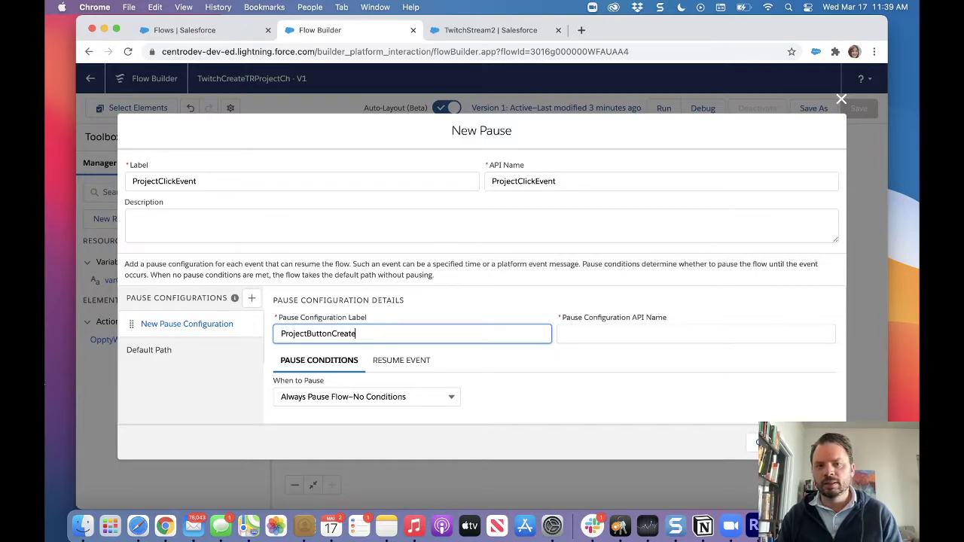
text(Click)
key(Tab)
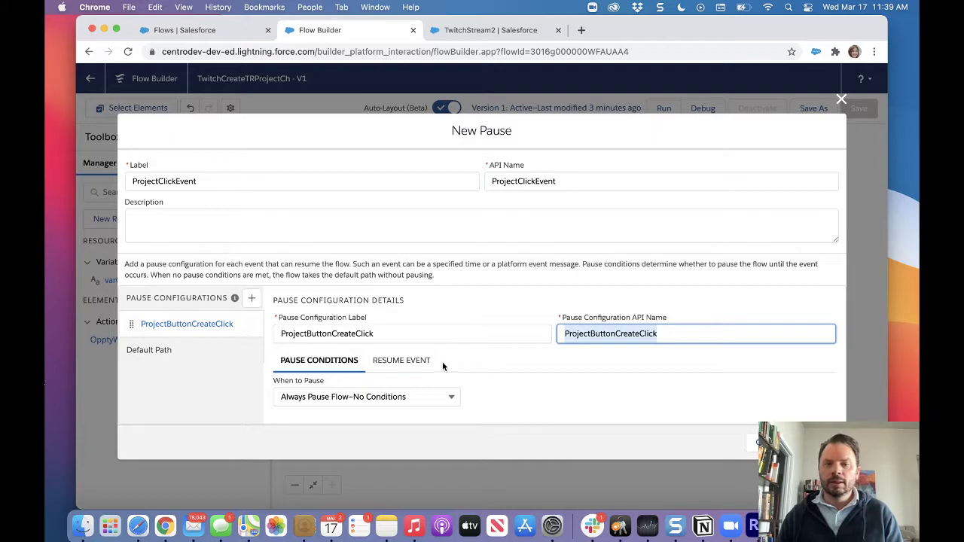
Set the resume event to pause until a platform event message is received, using the Centro Action platform event.
click(386, 361)
scroll(406, 363, down, 3)
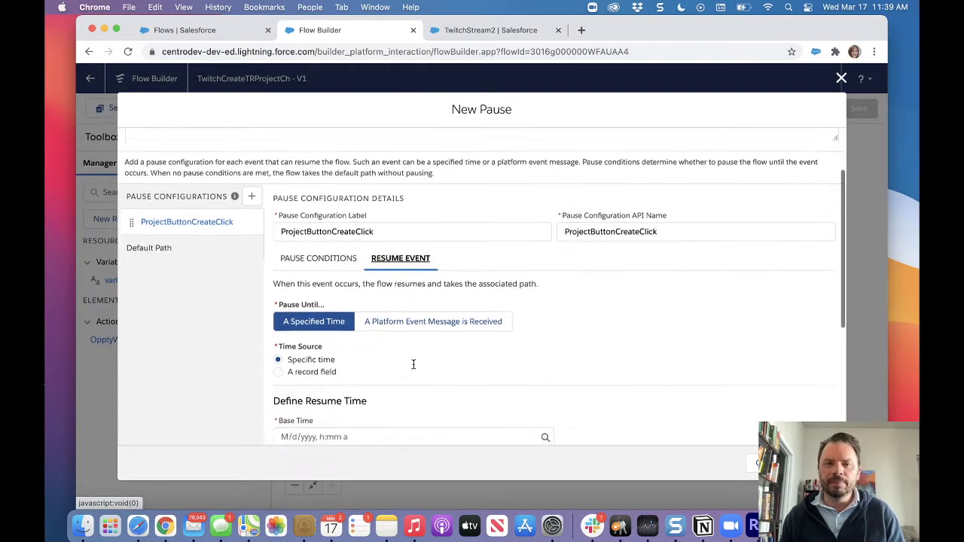
click(424, 320)
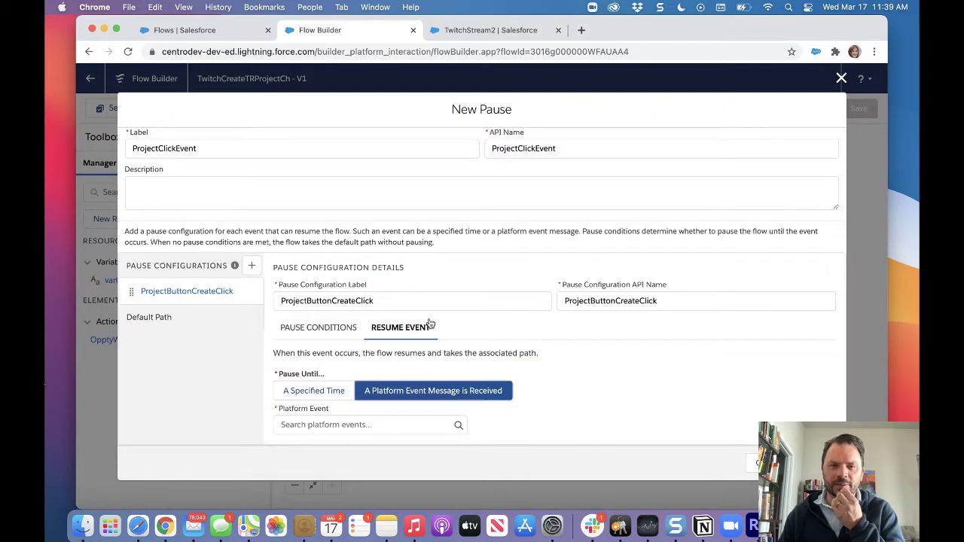
click(386, 426)
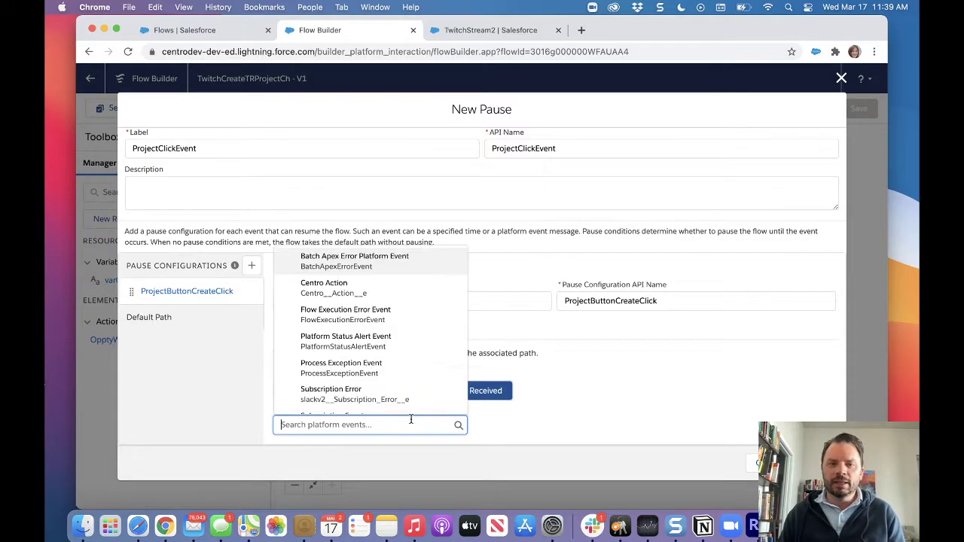
click(326, 295)
scroll(588, 395, down, 4)
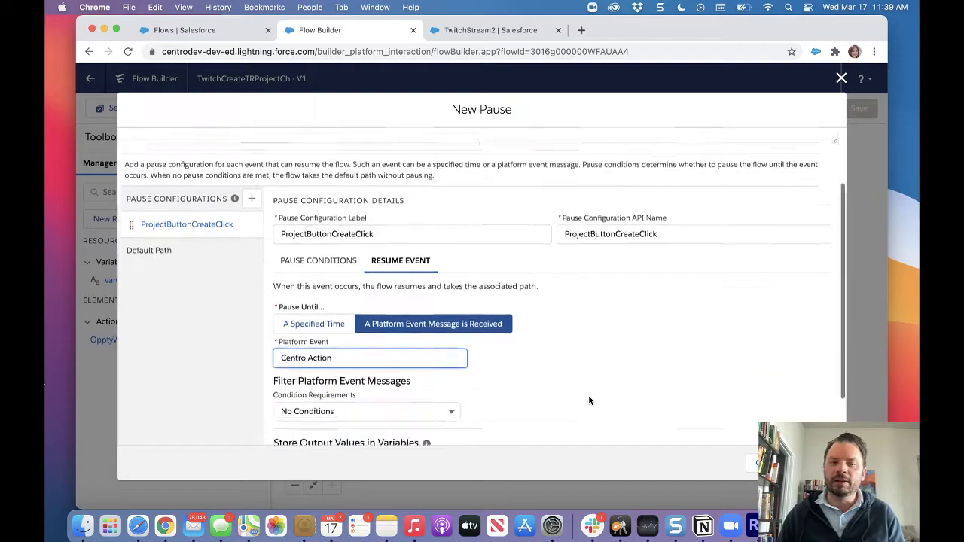
Filter the event messages with All Conditions Are Met (AND), requiring Centro__InterviewGuid__c to equal {!$Flow.InterviewGuid}.
click(388, 349)
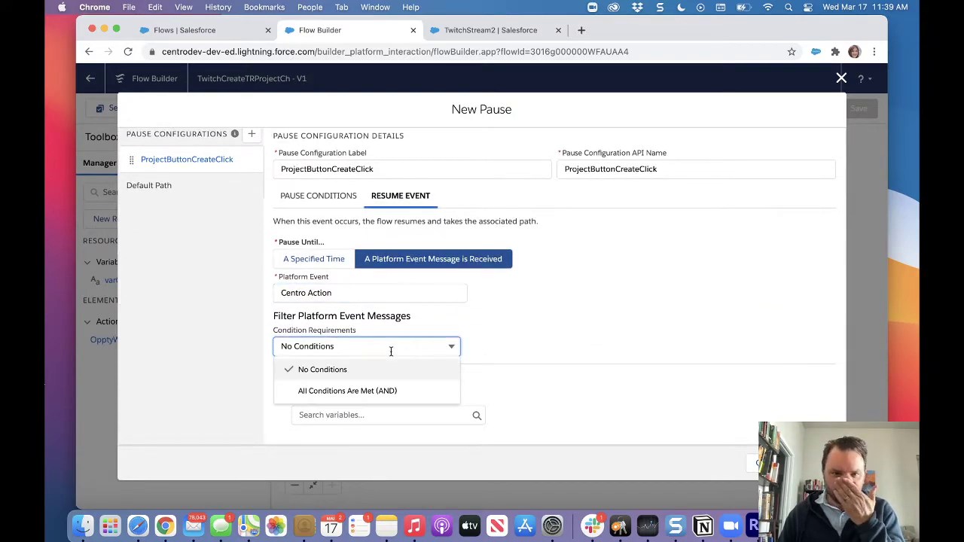
click(365, 394)
scroll(495, 389, down, 2)
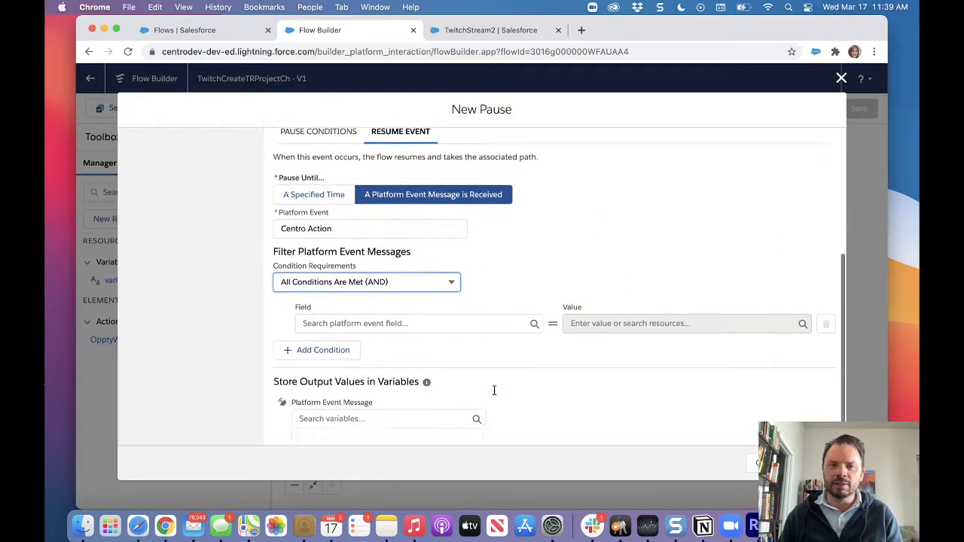
click(430, 320)
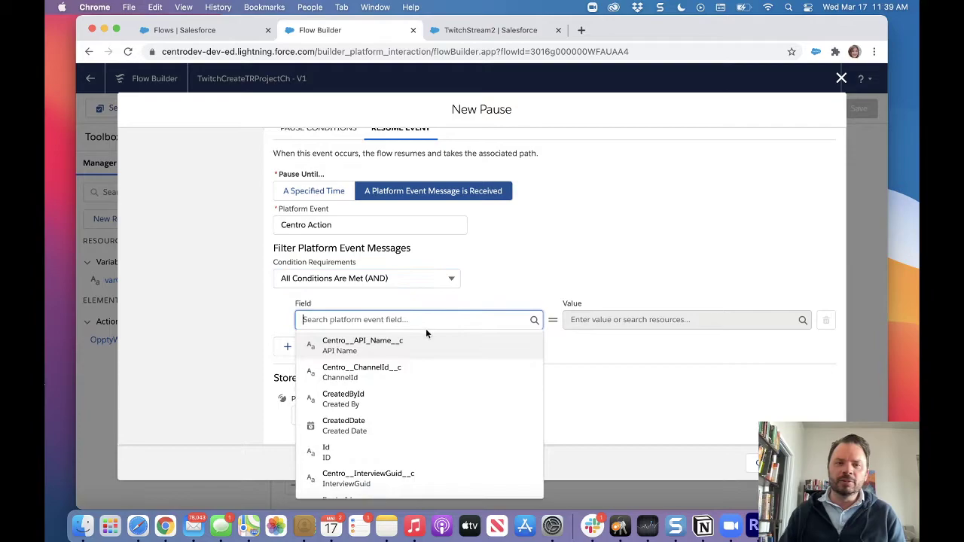
scroll(424, 452, down, 1)
click(418, 463)
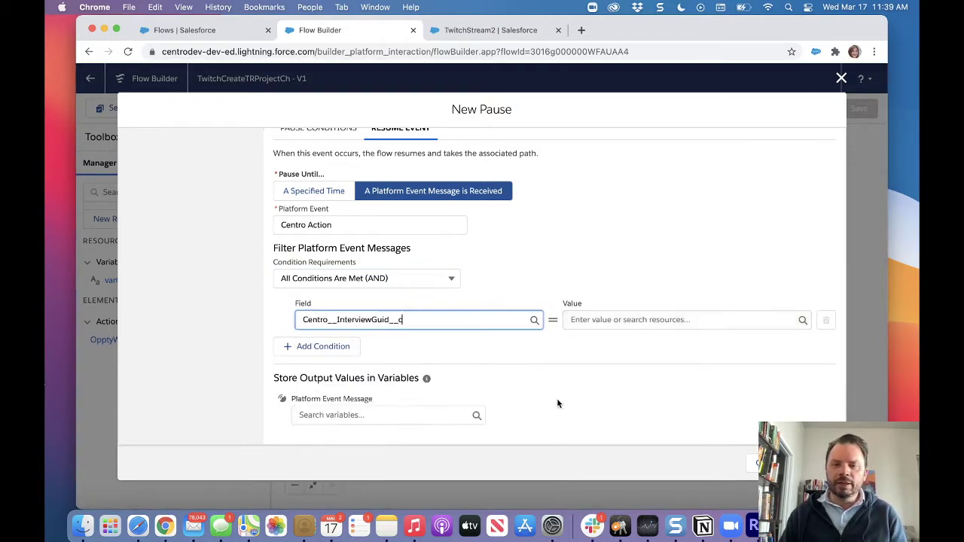
click(660, 319)
scroll(624, 344, down, 8)
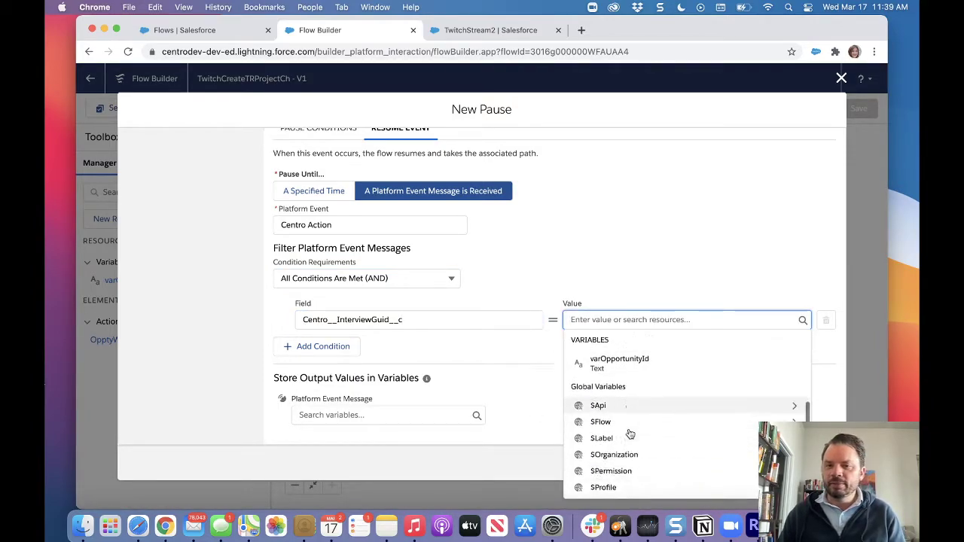
click(613, 356)
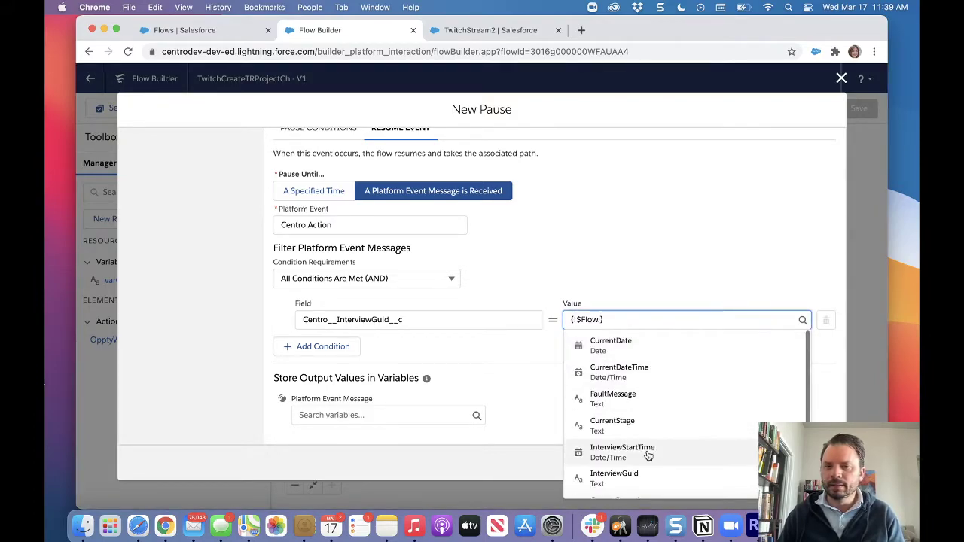
click(628, 483)
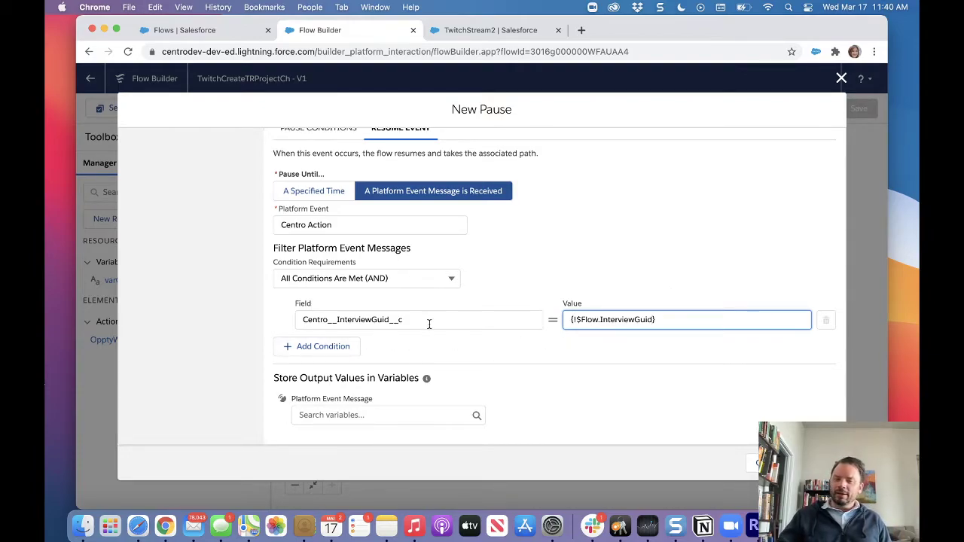
Add a second event message filter condition requiring Centro__API_Name__c to equal Create_Project.
click(337, 351)
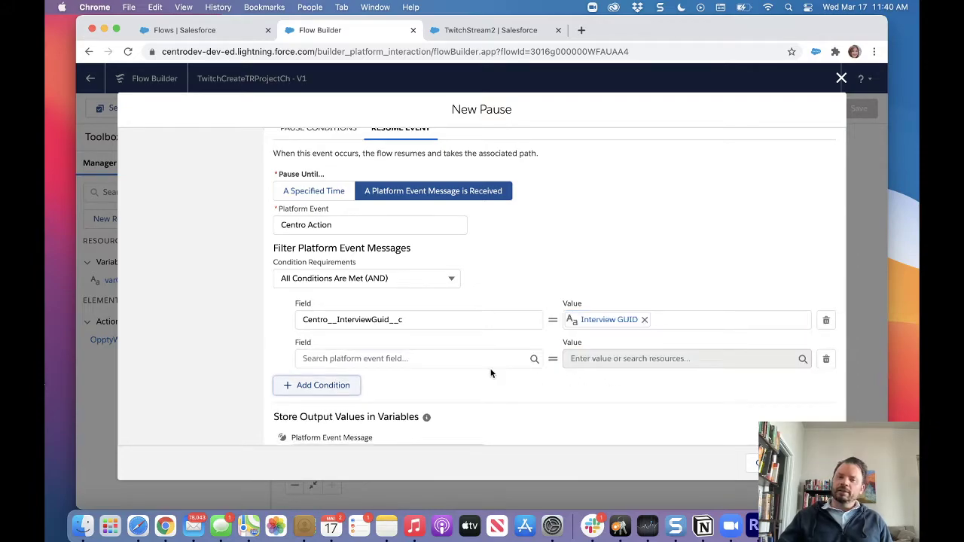
click(440, 359)
scroll(423, 301, down, 1)
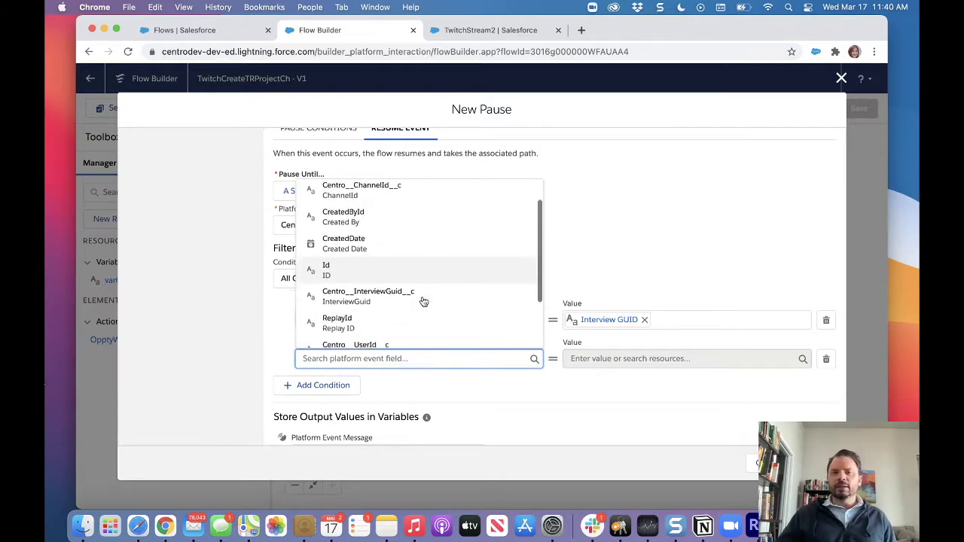
scroll(423, 302, down, 3)
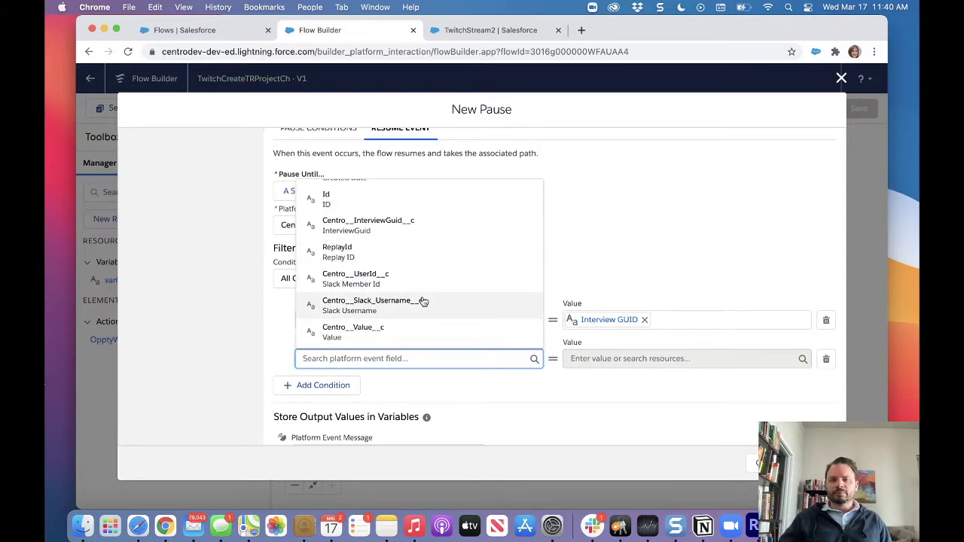
scroll(423, 301, up, 3)
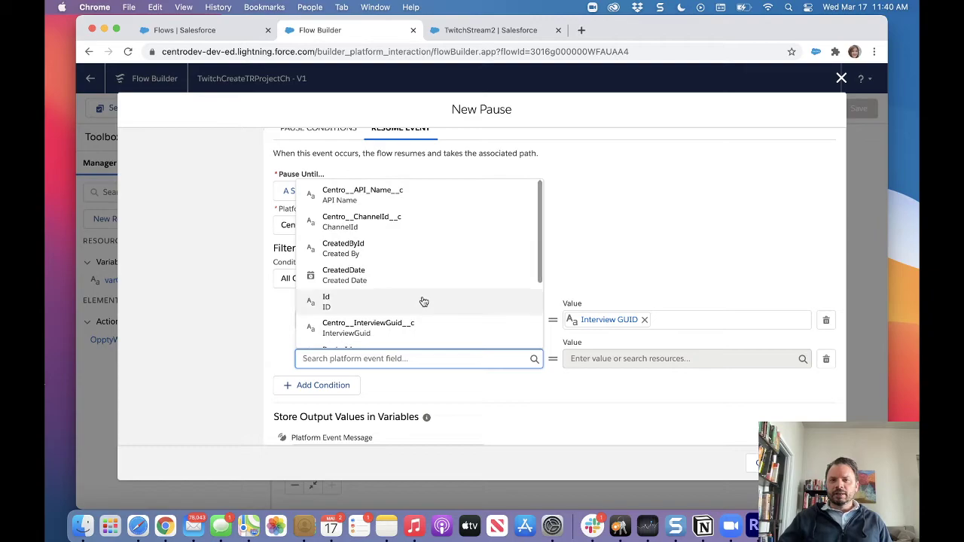
click(404, 195)
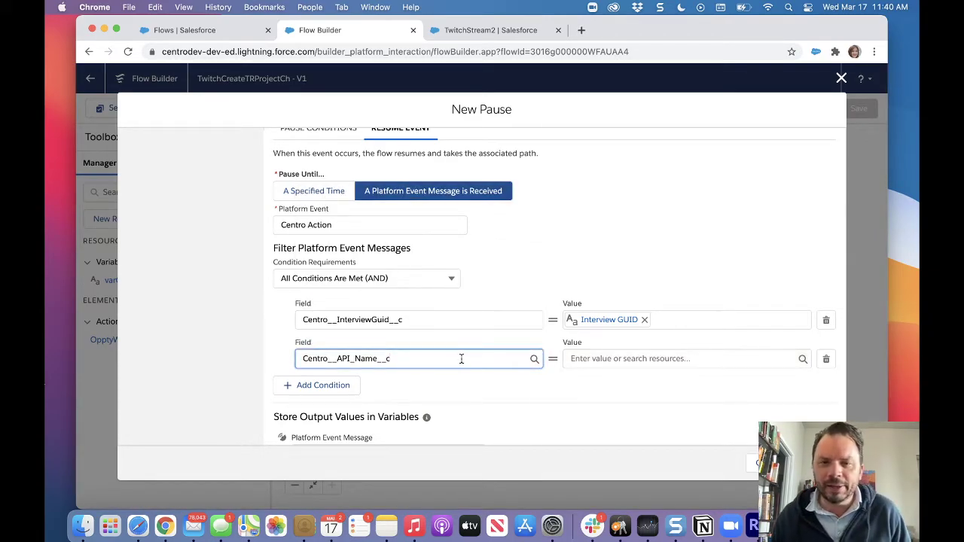
click(578, 359)
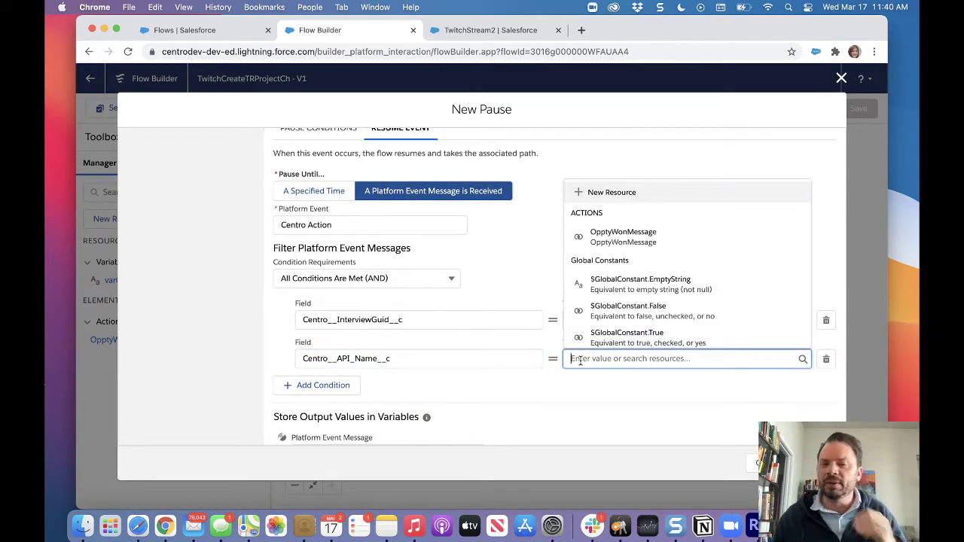
text(Create_Project)
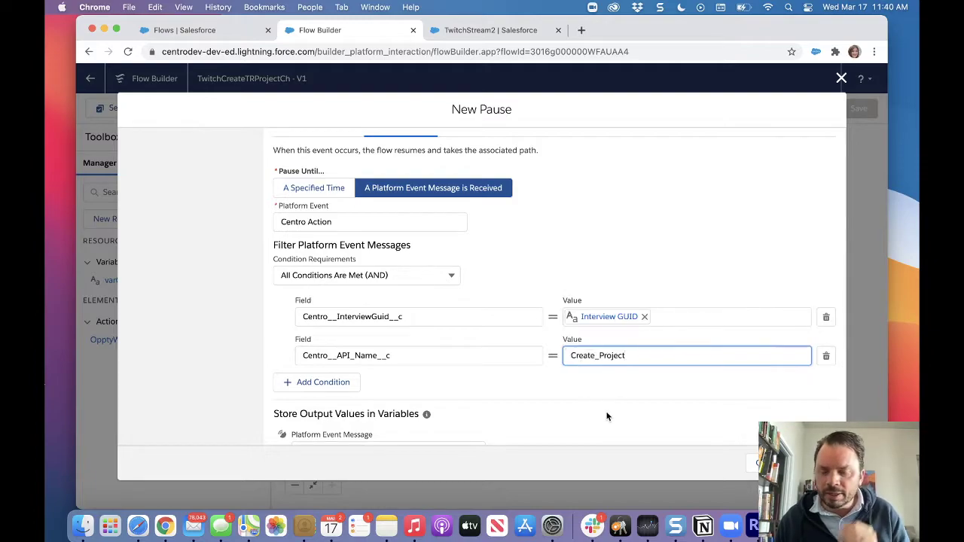
Review the ProjectButtonCreateClick resume event settings and confirm the new Pause element.
scroll(607, 416, down, 1)
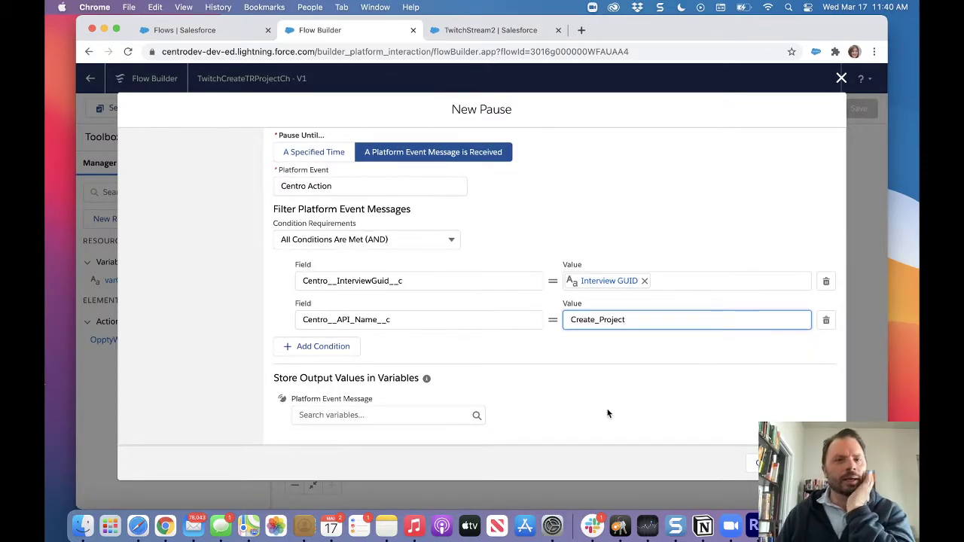
scroll(608, 413, up, 3)
scroll(609, 412, up, 2)
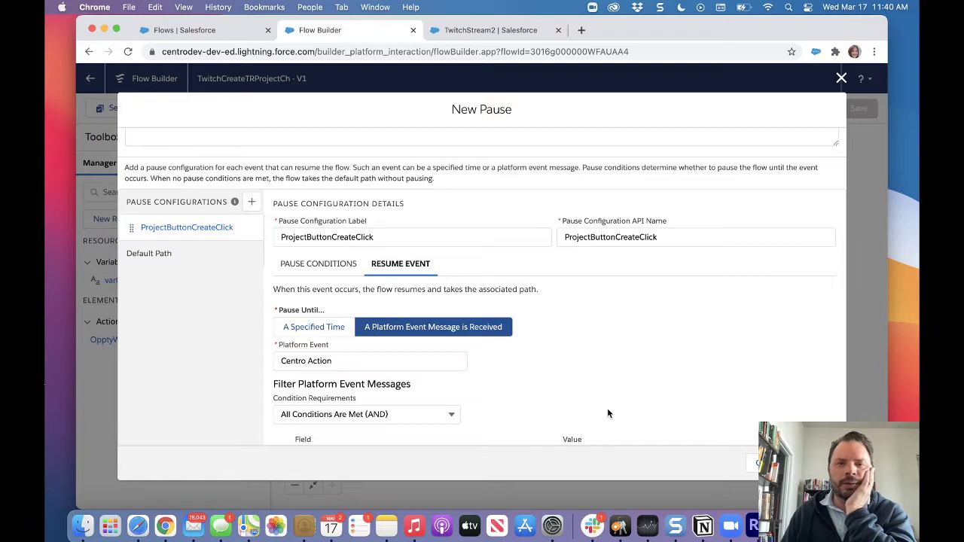
scroll(609, 413, down, 5)
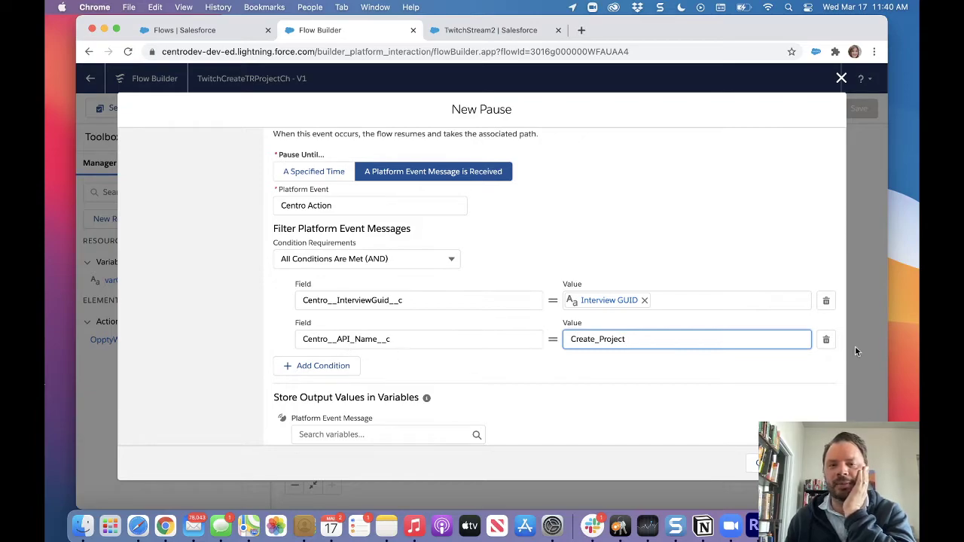
click(784, 462)
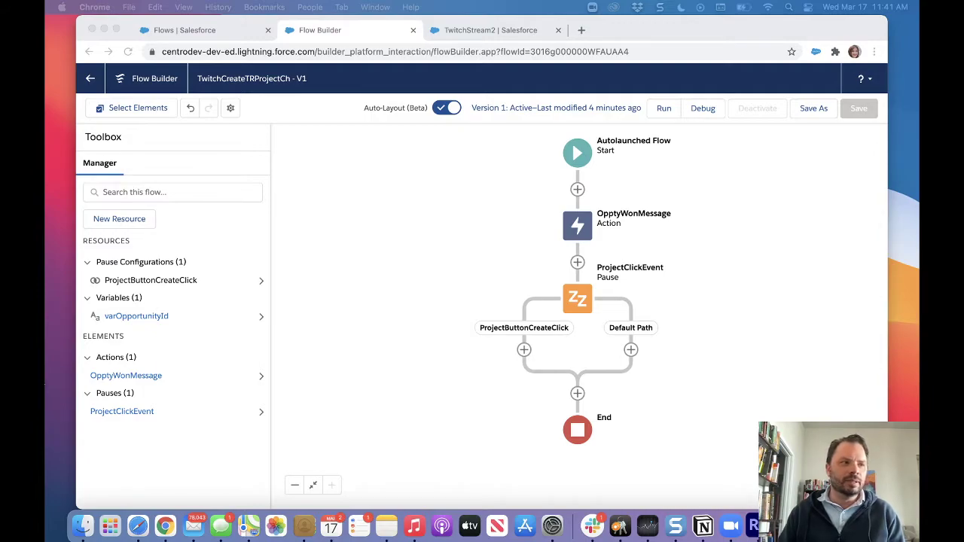
Create a new Variable resource with the API name varProjectName and the data type Text.
click(522, 351)
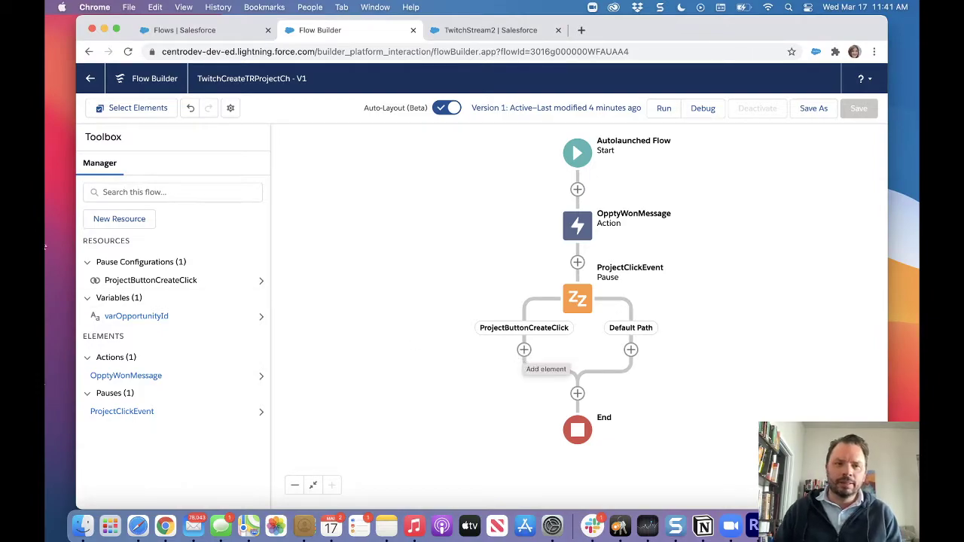
click(106, 223)
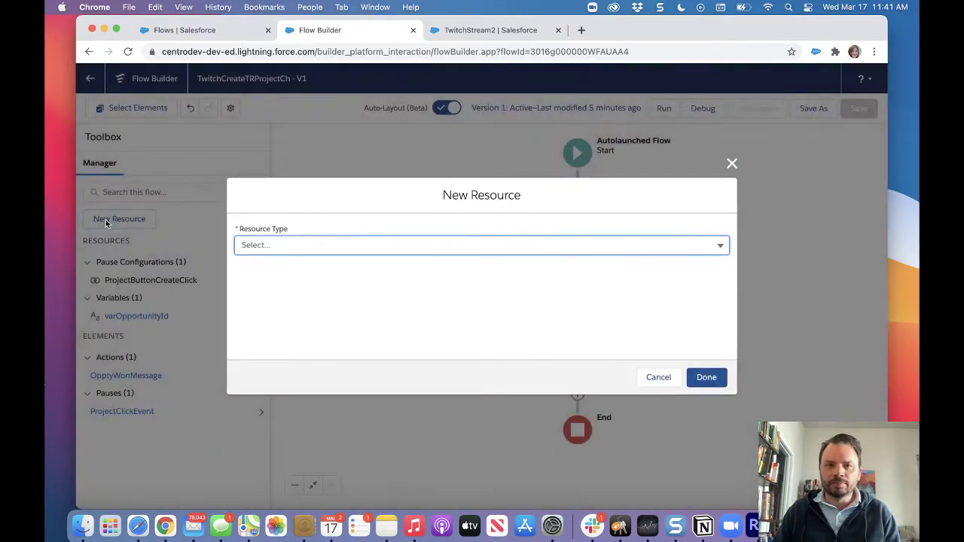
click(272, 245)
click(293, 269)
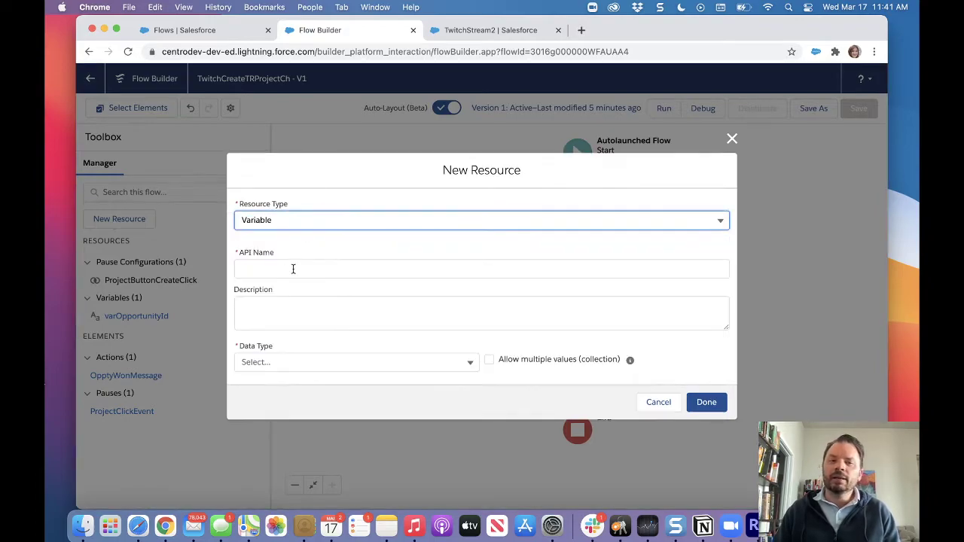
click(293, 268)
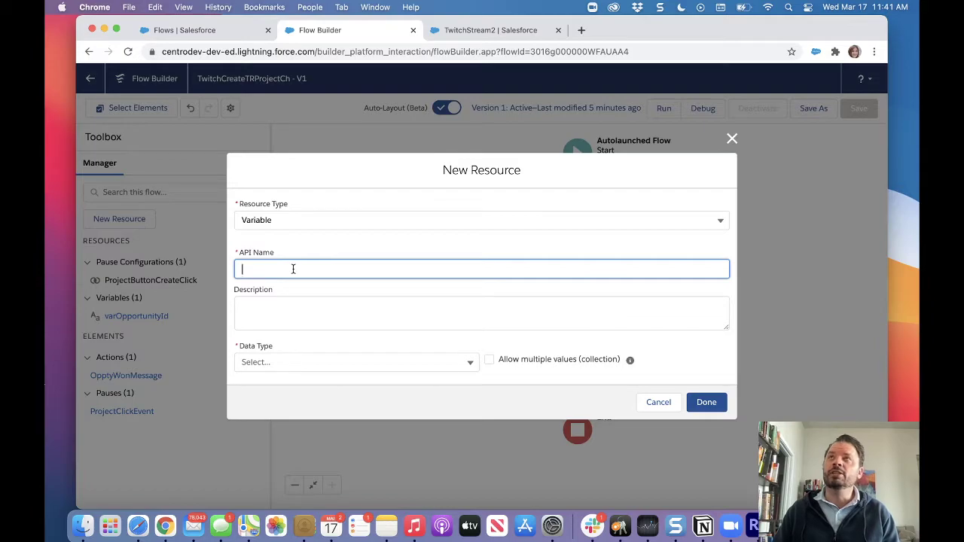
text(var)
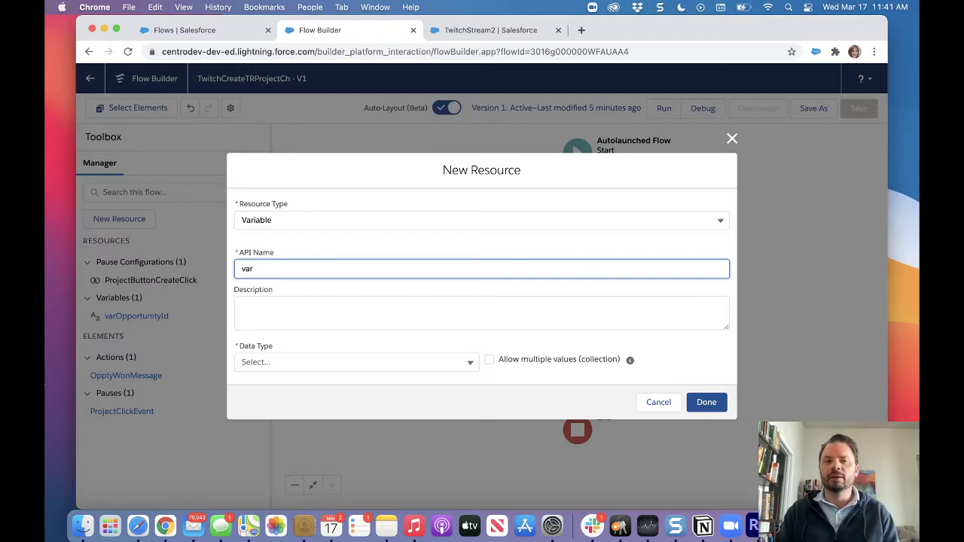
text(ProjectName)
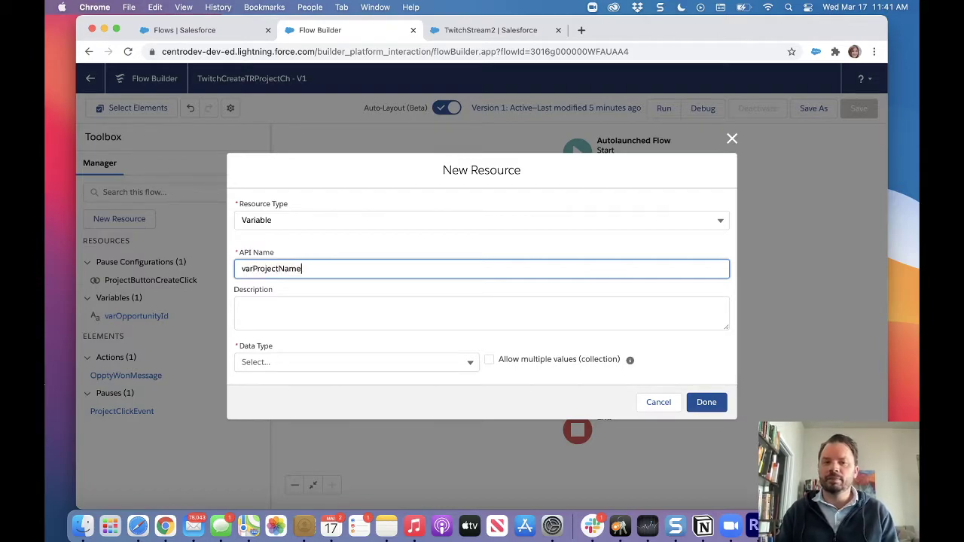
click(294, 364)
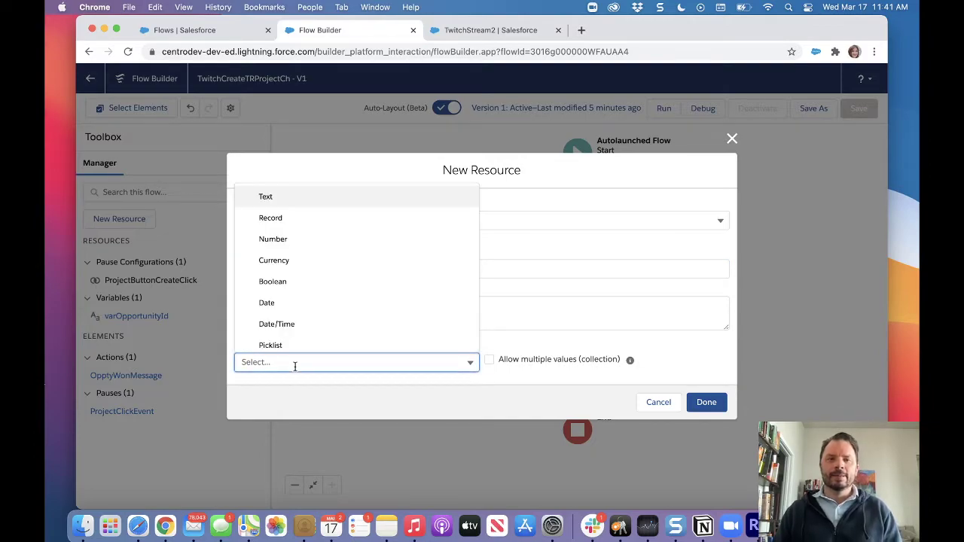
click(291, 202)
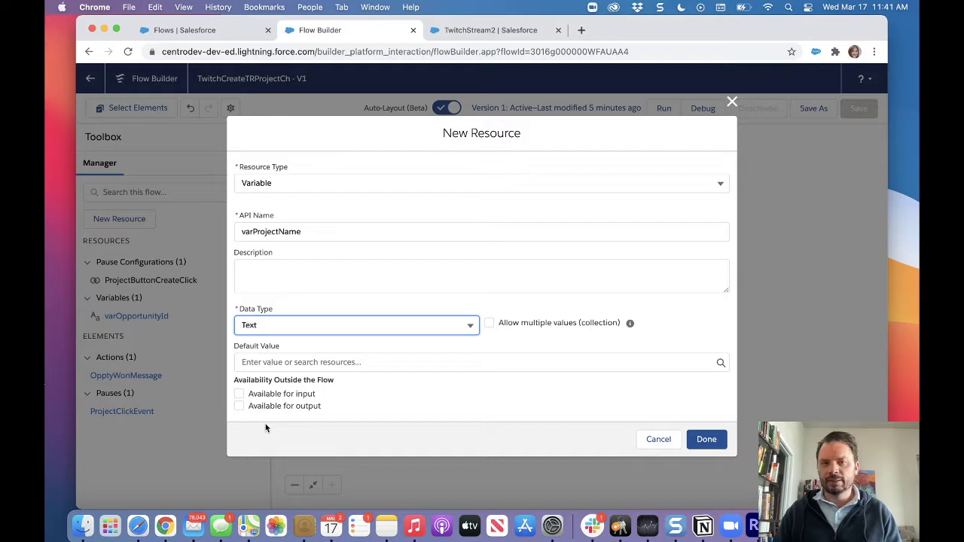
click(704, 439)
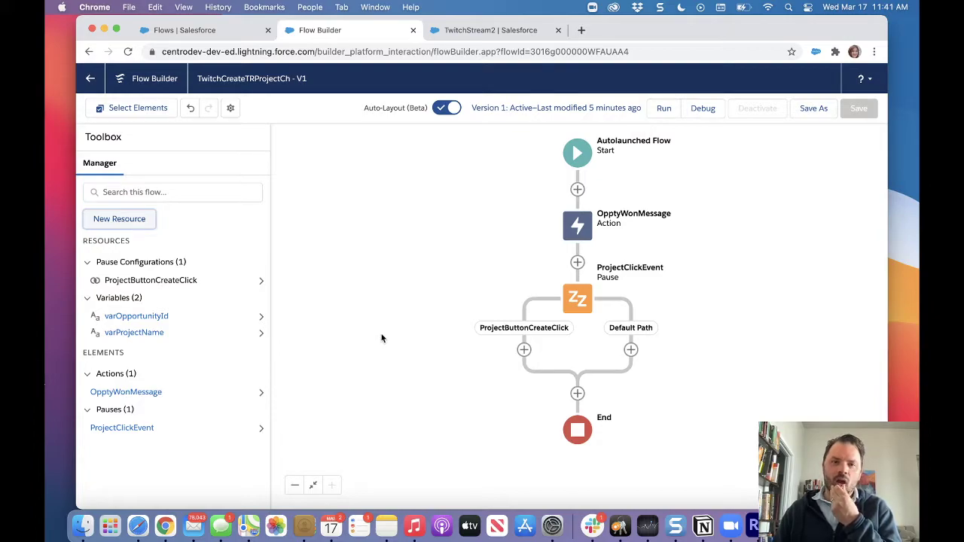
Add a Get Records element on the ProjectButtonCreateClick path, with GetOpportunityFields as its label and API name.
click(524, 350)
scroll(524, 430, down, 10)
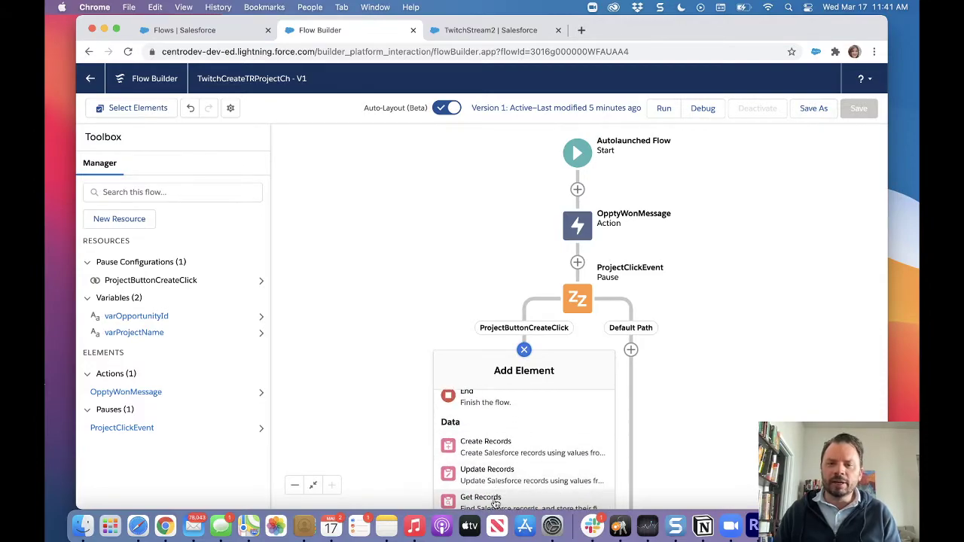
click(498, 500)
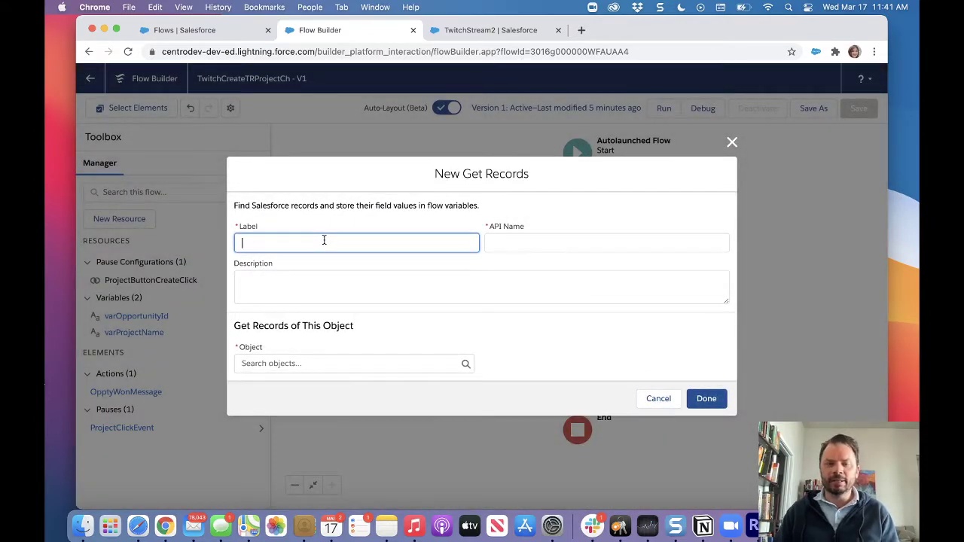
text(GetOp)
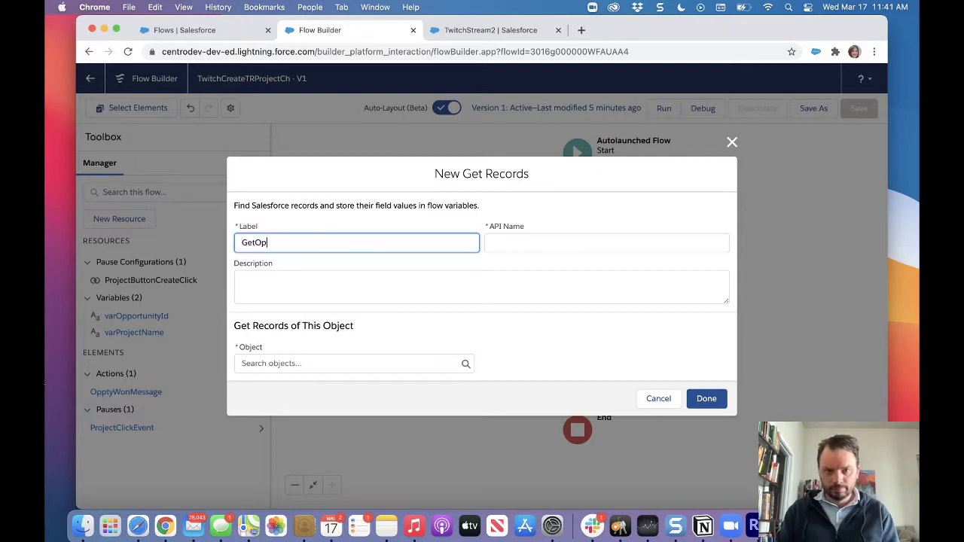
text(portunityFie)
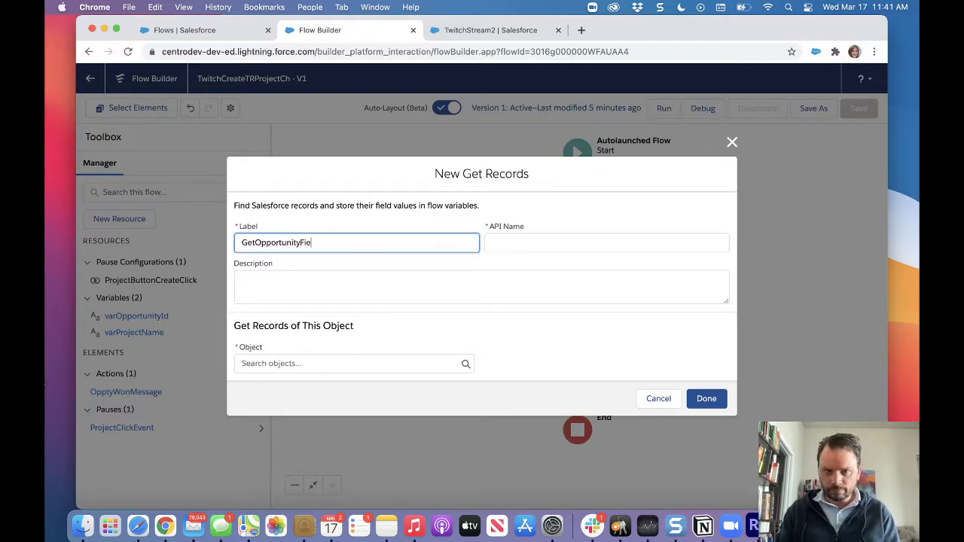
text(lds)
key(Tab)
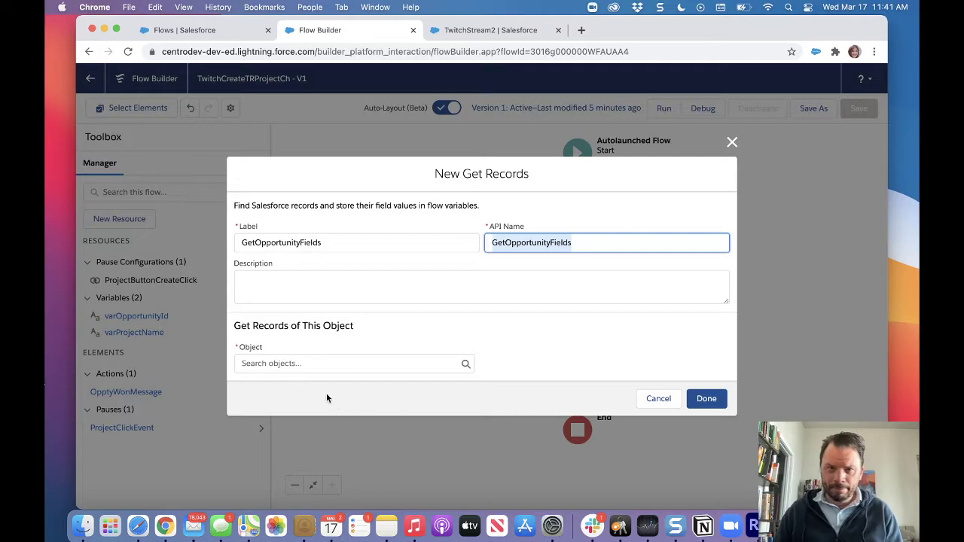
Set the object whose records are retrieved to Opportunity.
click(344, 364)
text(opp)
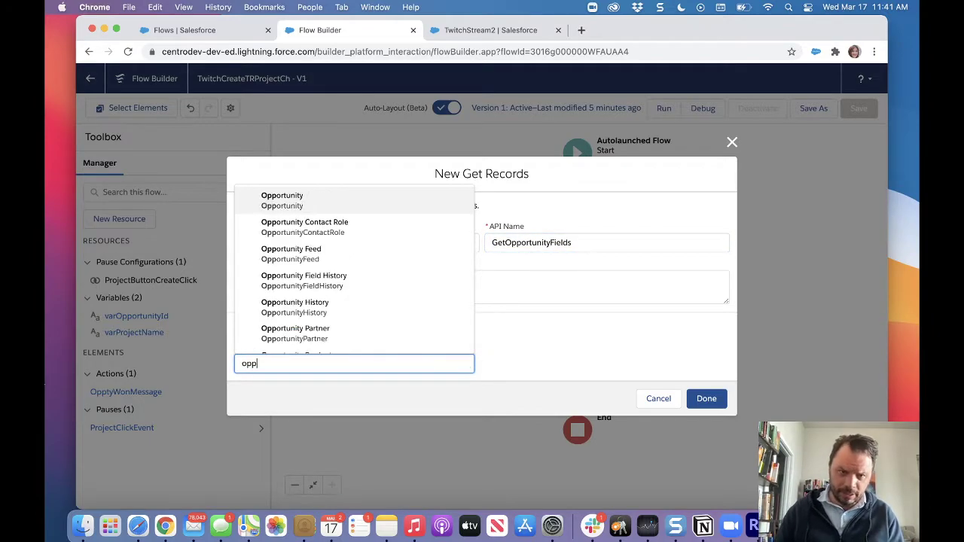
click(389, 201)
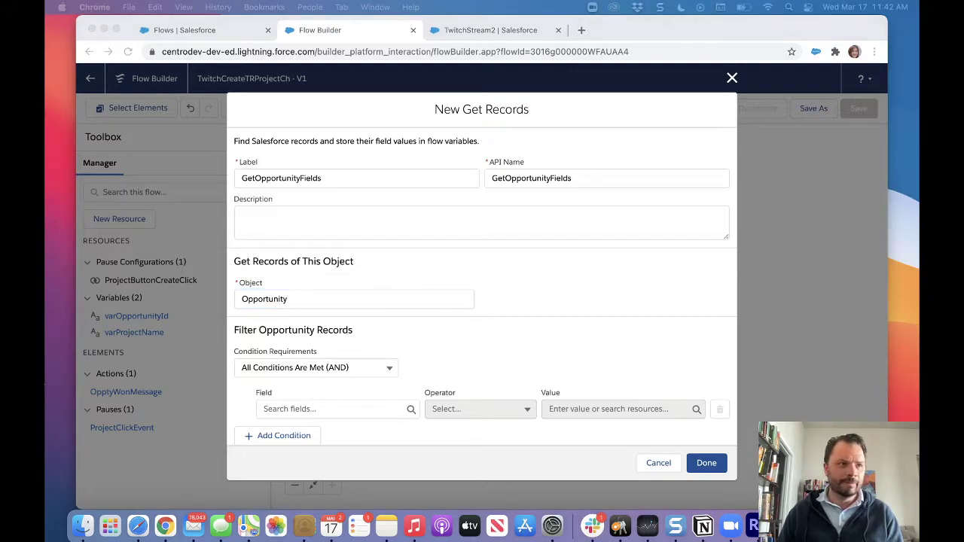
key(super+Tab)
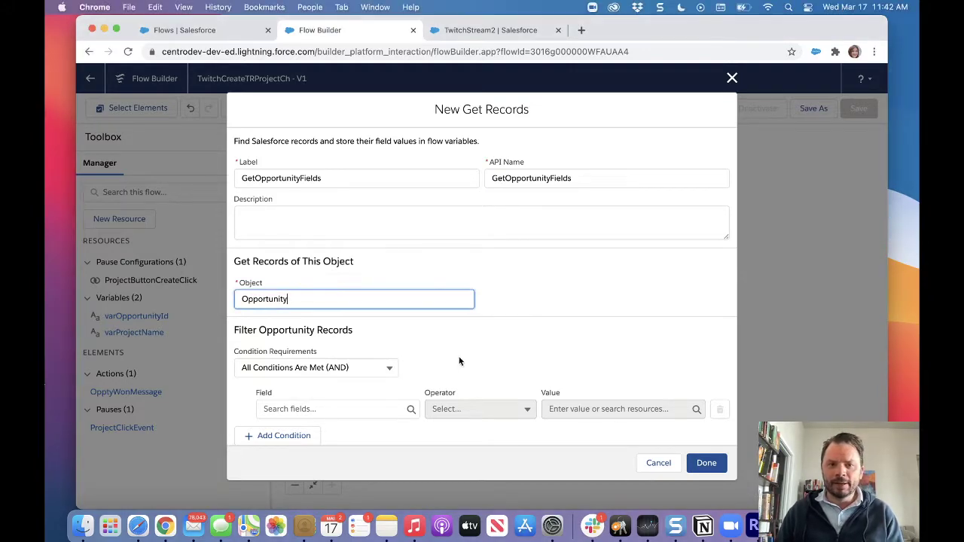
Filter the Opportunity records in GetOpportunityFields by the Id field.
scroll(512, 337, down, 2)
scroll(512, 337, down, 2)
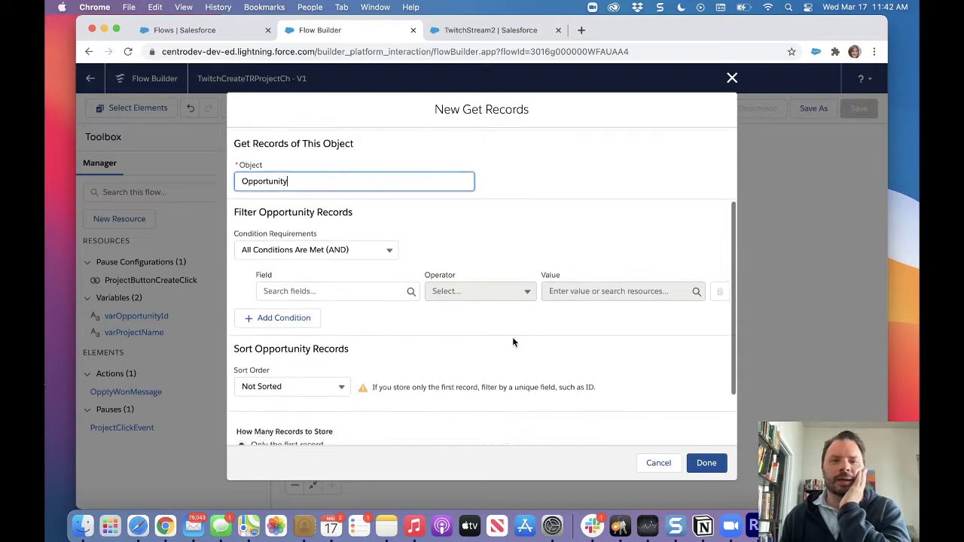
click(375, 296)
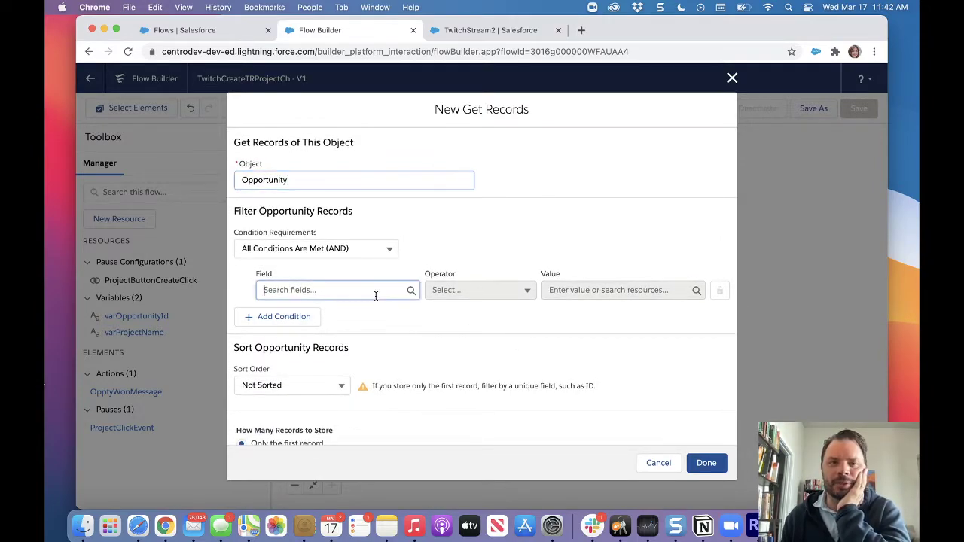
scroll(356, 362, down, 2)
scroll(356, 362, down, 5)
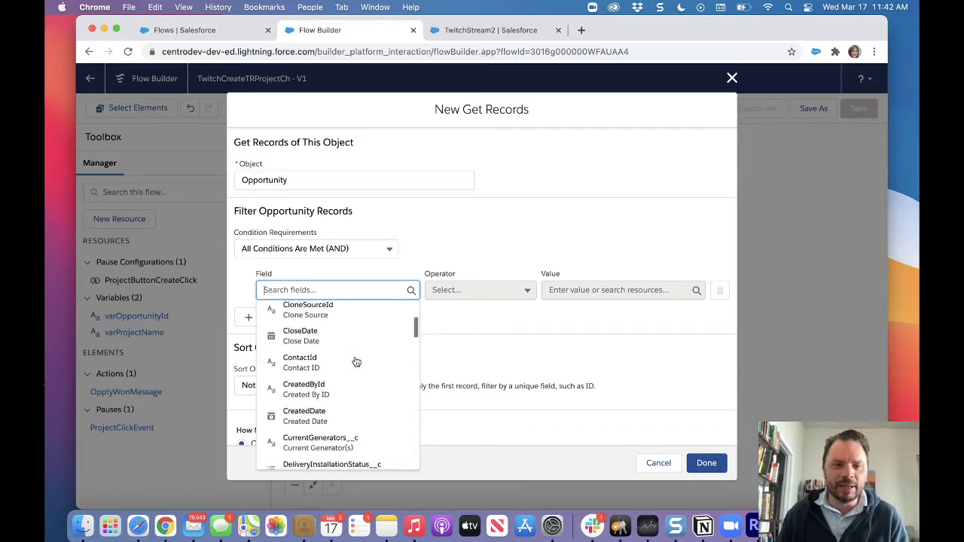
text(opp)
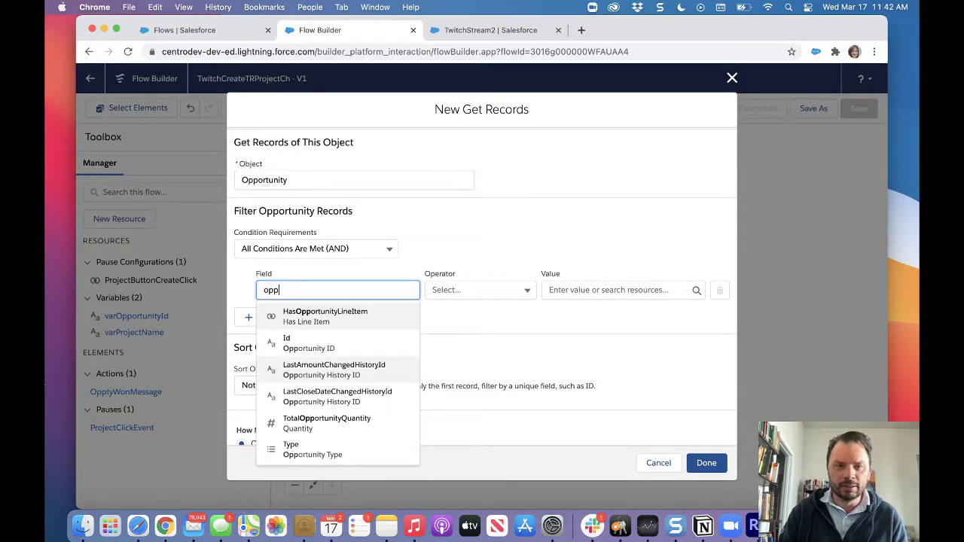
click(333, 345)
Require the Id filter to equal the varOpportunityId variable and confirm the new Get Records element.
click(613, 296)
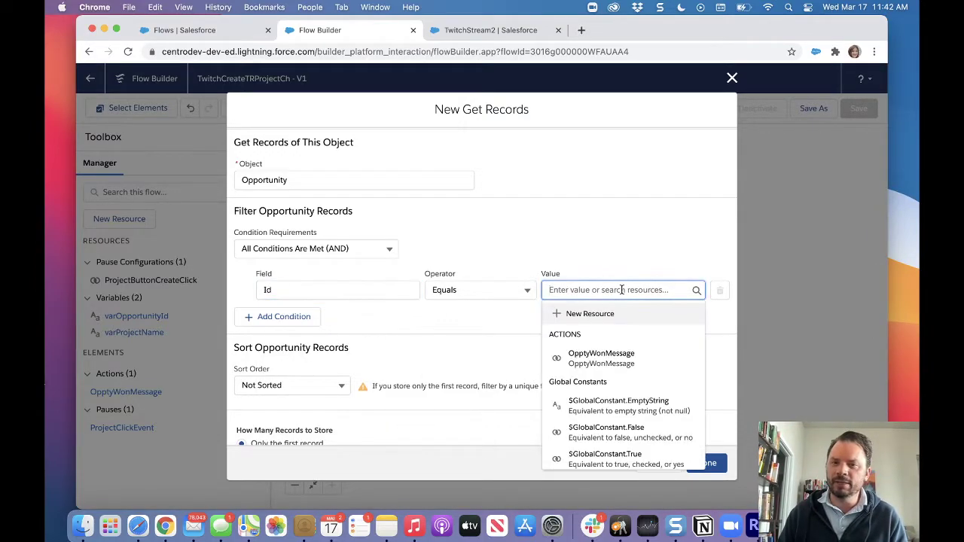
scroll(625, 369, down, 10)
scroll(627, 372, up, 3)
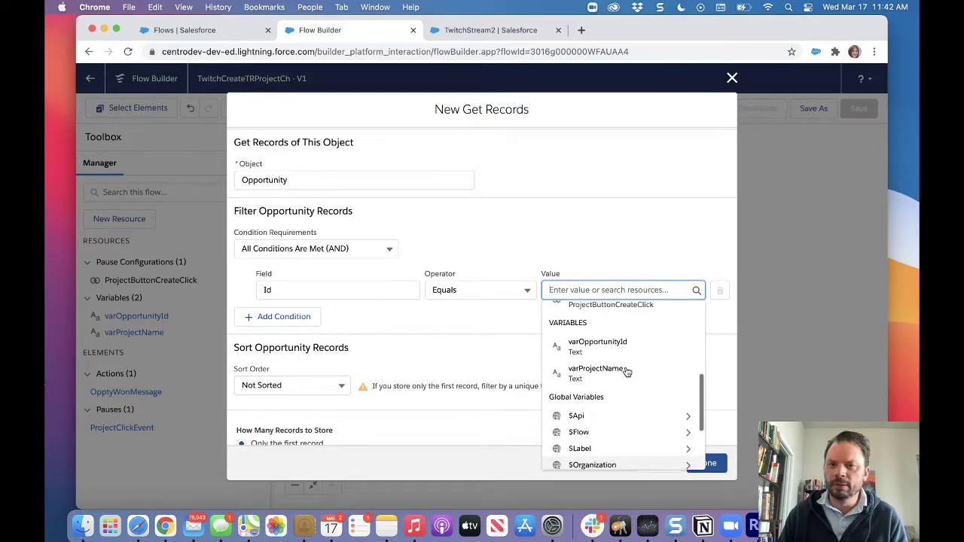
scroll(599, 361, down, 1)
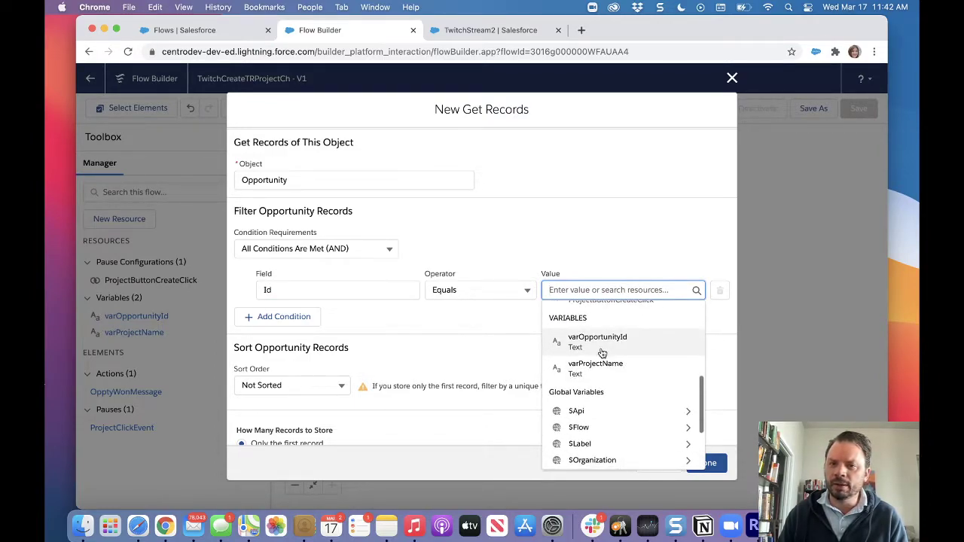
click(602, 343)
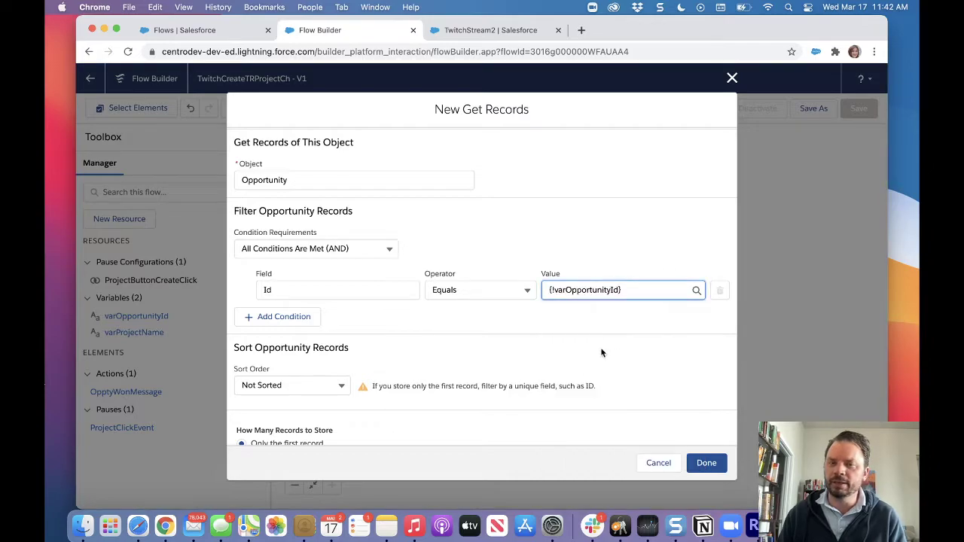
scroll(601, 350, down, 3)
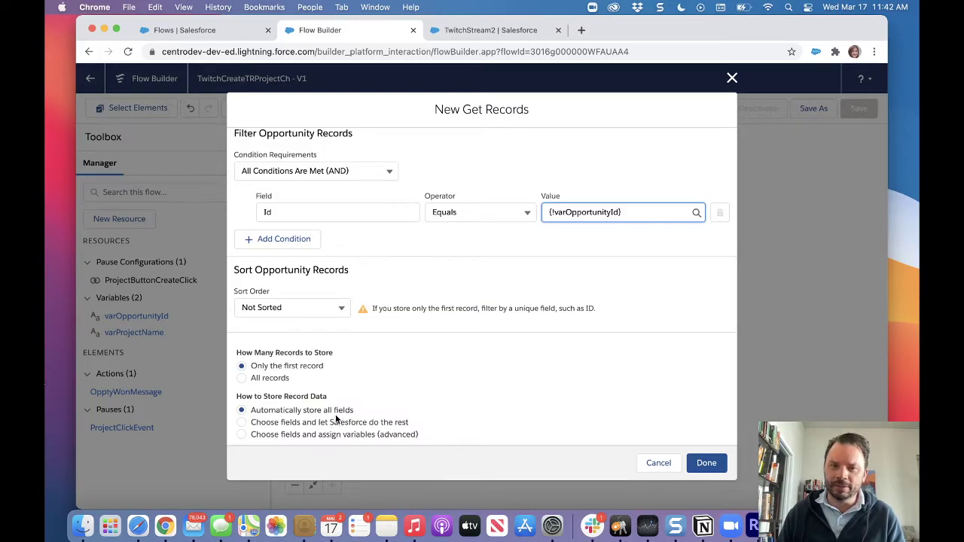
click(711, 463)
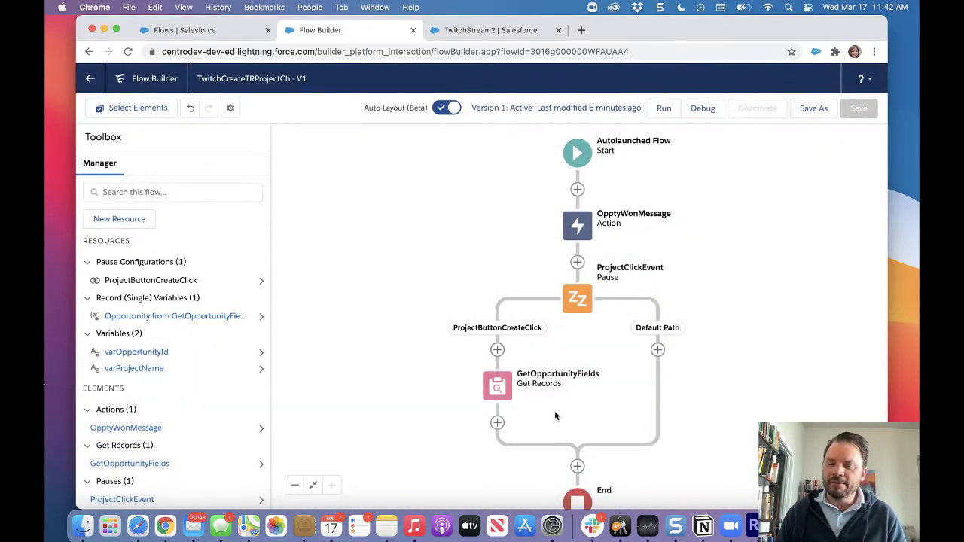
Add an Assignment element after GetOpportunityFields, with setProjectName as its label and API name.
click(497, 423)
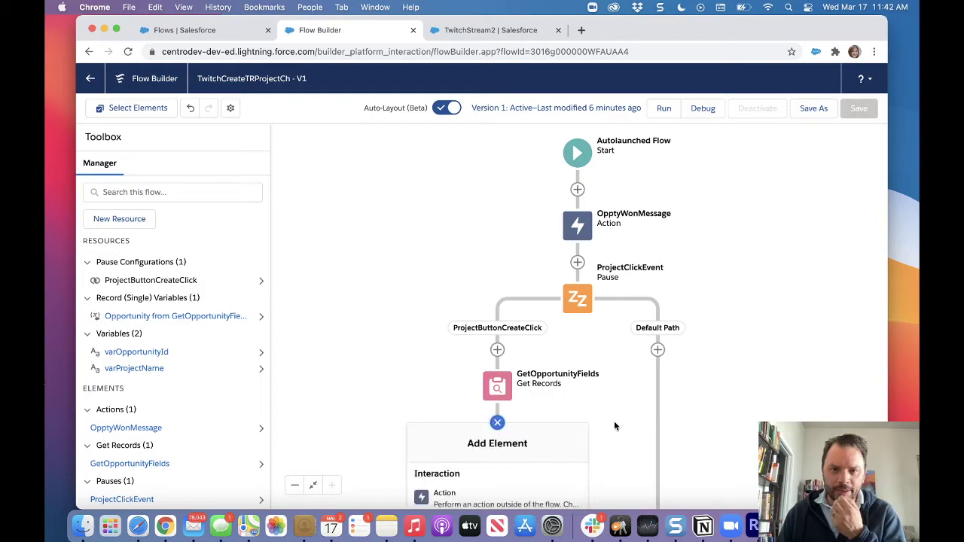
scroll(780, 300, down, 5)
click(780, 301)
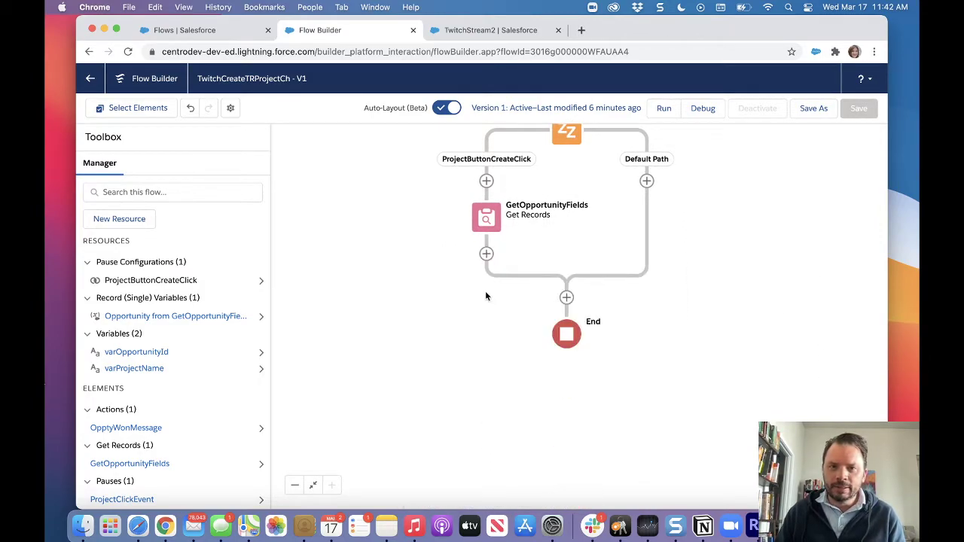
click(487, 255)
click(455, 407)
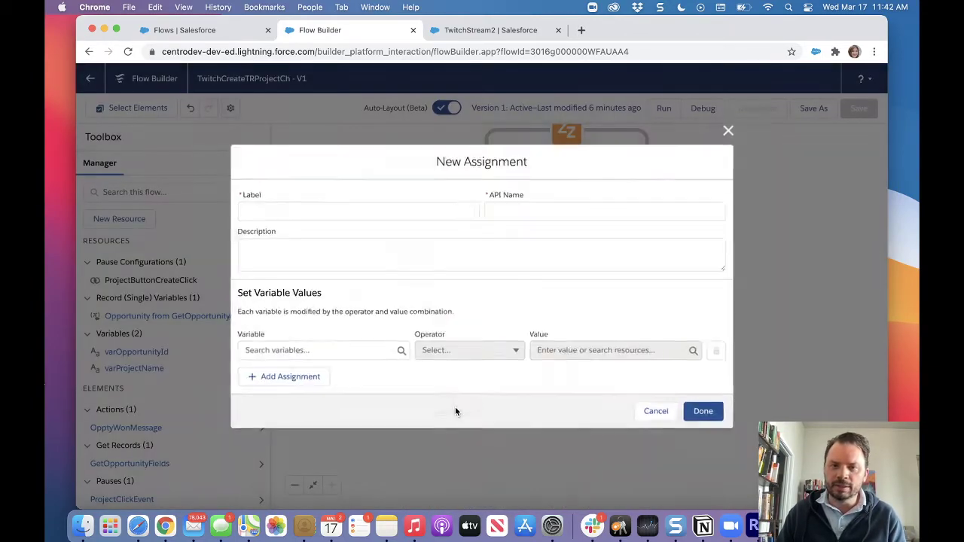
click(330, 213)
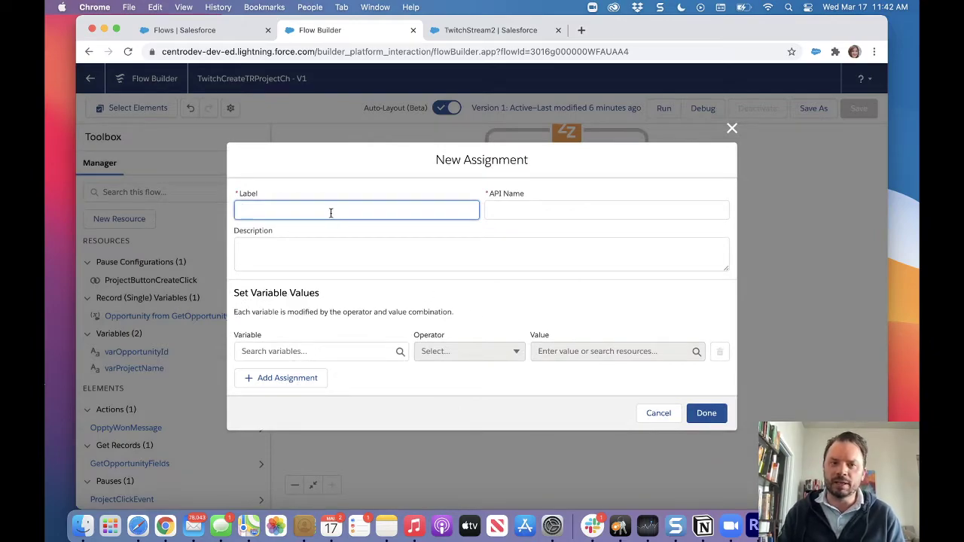
text(setProje)
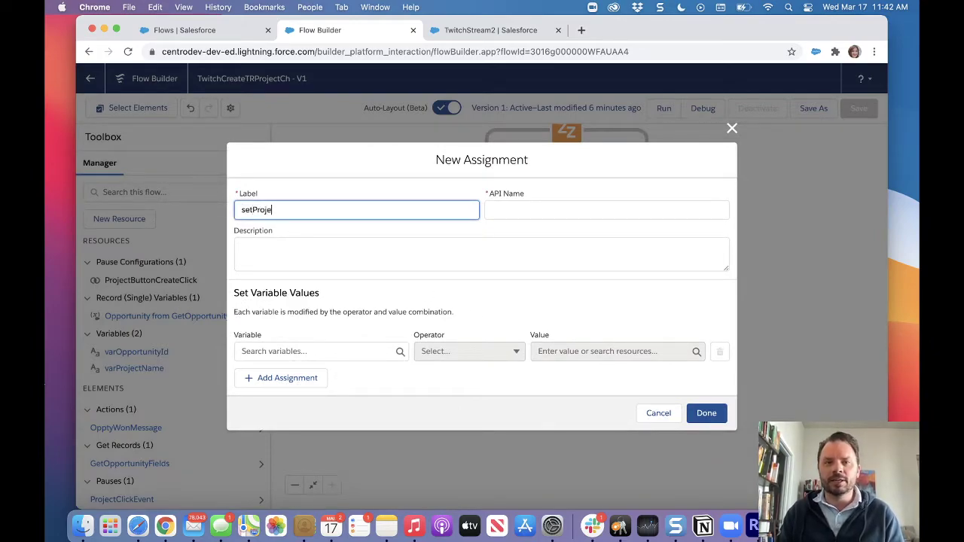
text(ctName)
key(Tab)
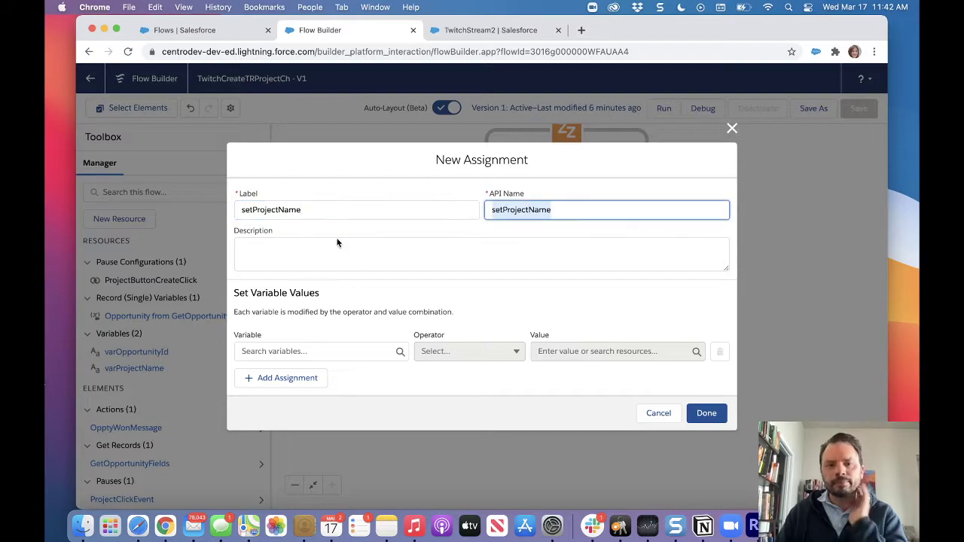
Set varProjectName equal to the Name field of the Opportunity from GetOpportunityFields and confirm the assignment.
click(344, 351)
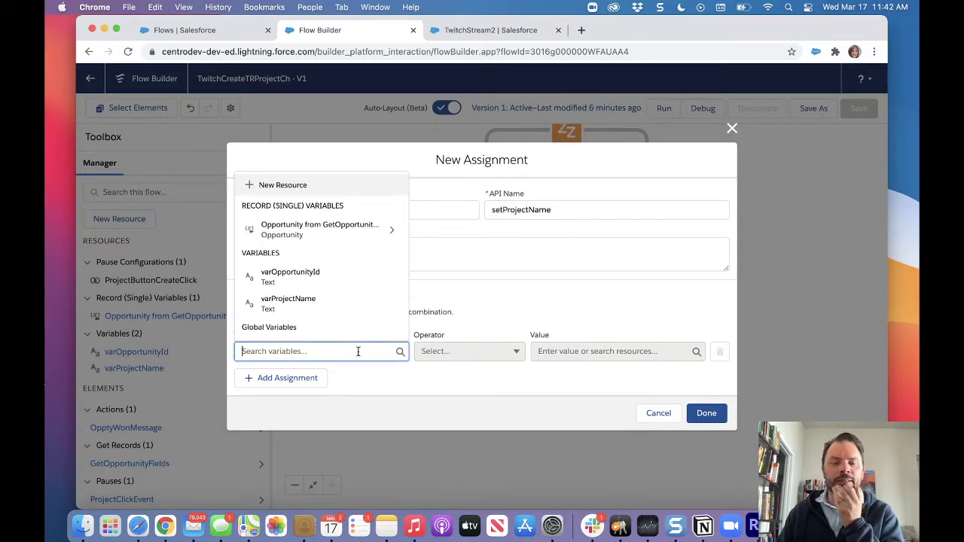
click(344, 309)
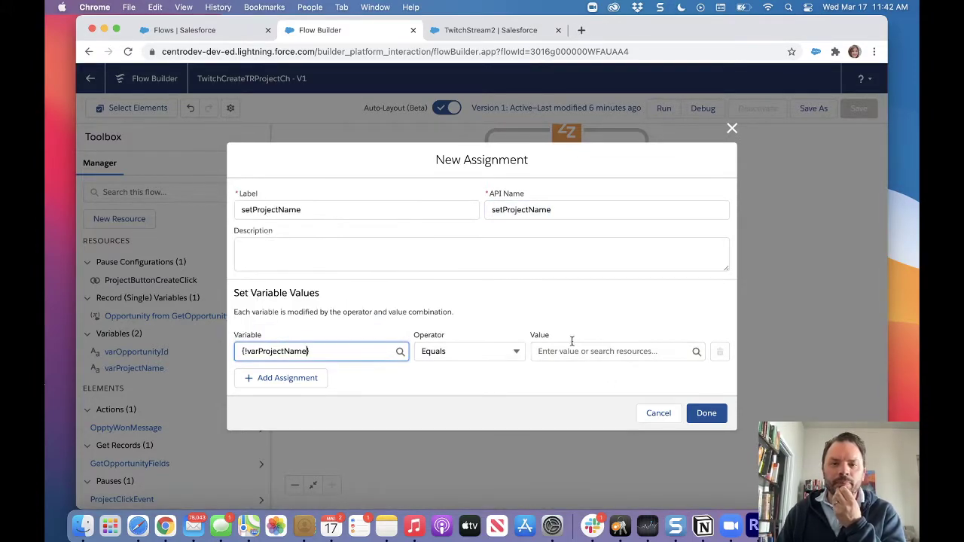
click(568, 351)
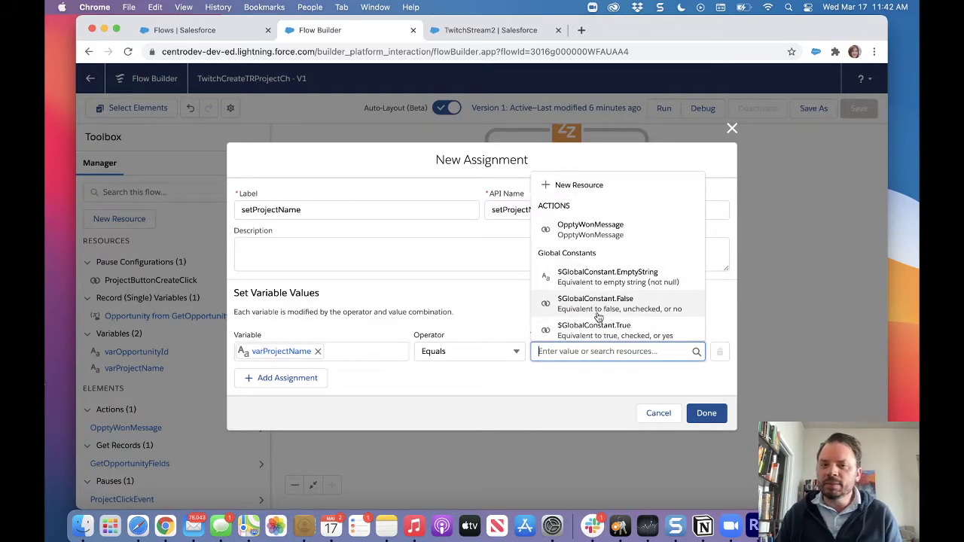
scroll(596, 317, down, 2)
scroll(596, 319, down, 5)
scroll(595, 323, up, 3)
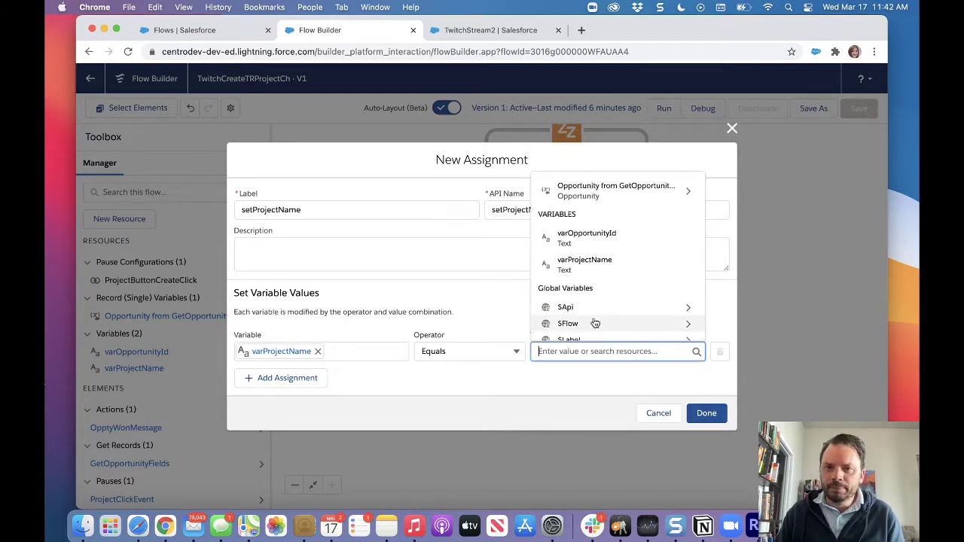
scroll(594, 323, up, 1)
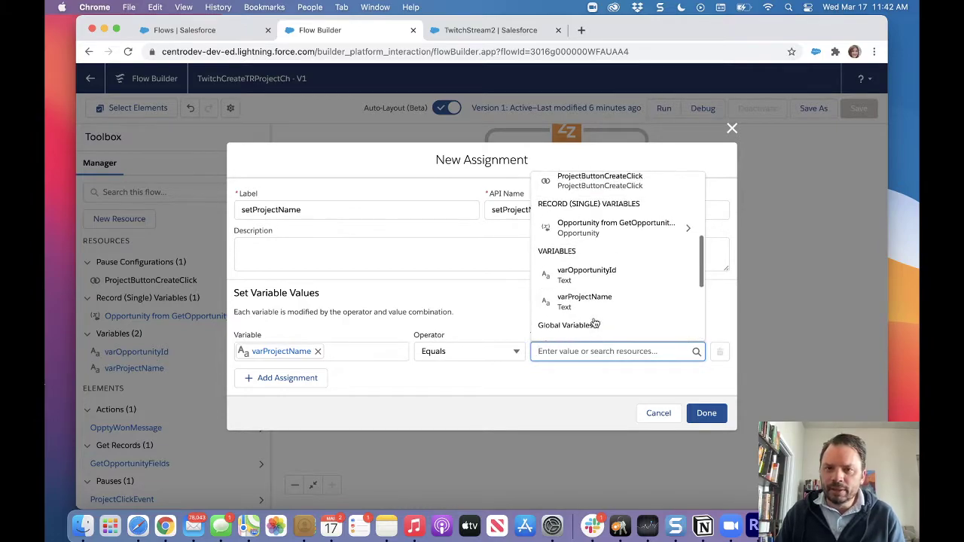
click(633, 234)
scroll(631, 288, down, 3)
scroll(633, 285, down, 6)
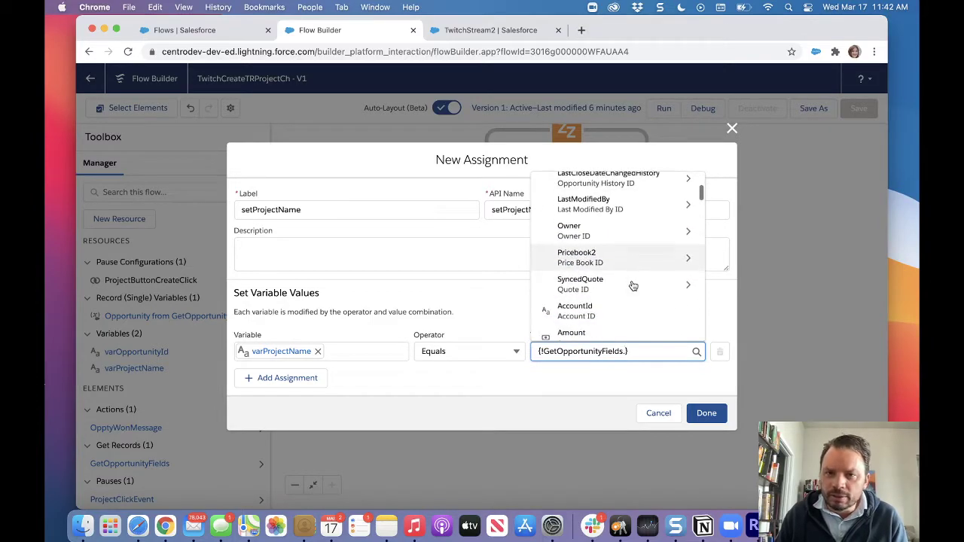
scroll(632, 285, down, 3)
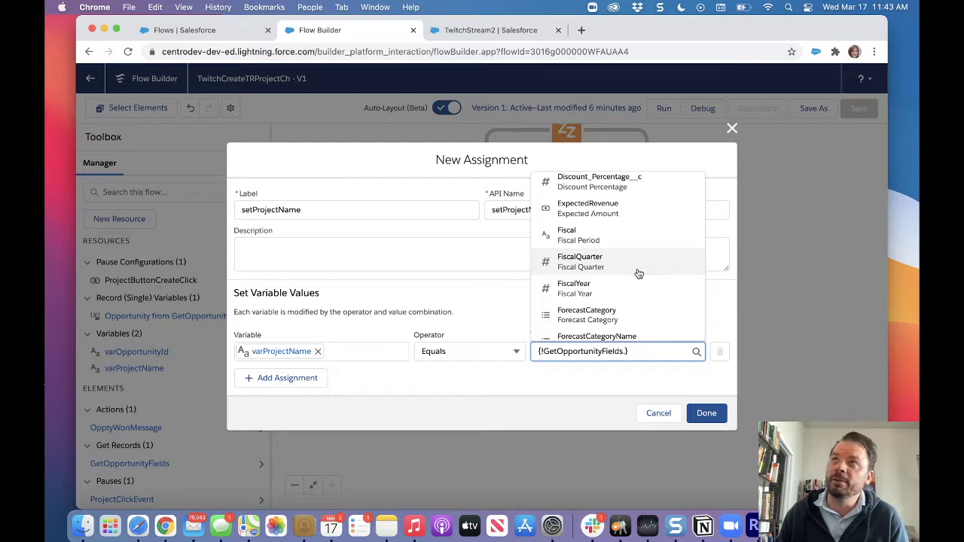
scroll(635, 274, down, 3)
scroll(633, 281, down, 5)
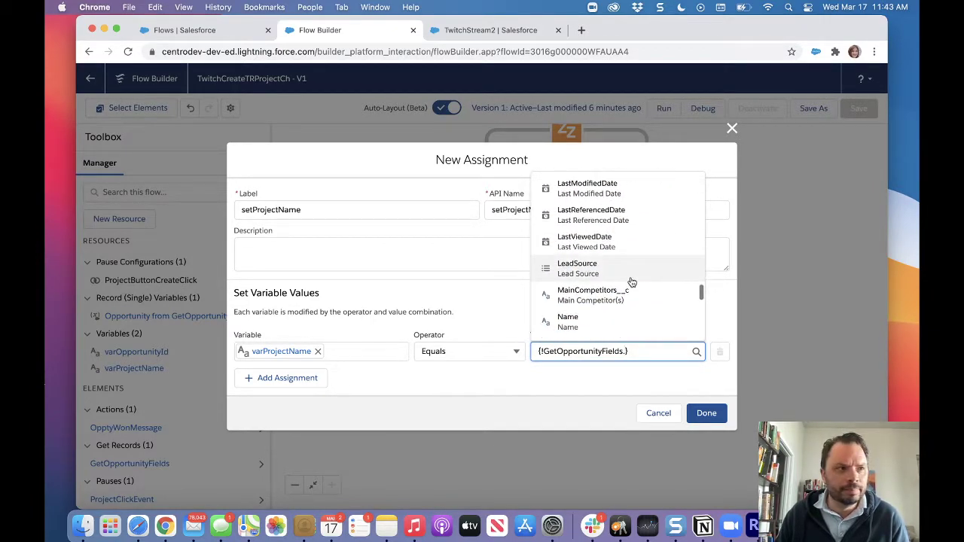
scroll(631, 281, down, 3)
click(586, 227)
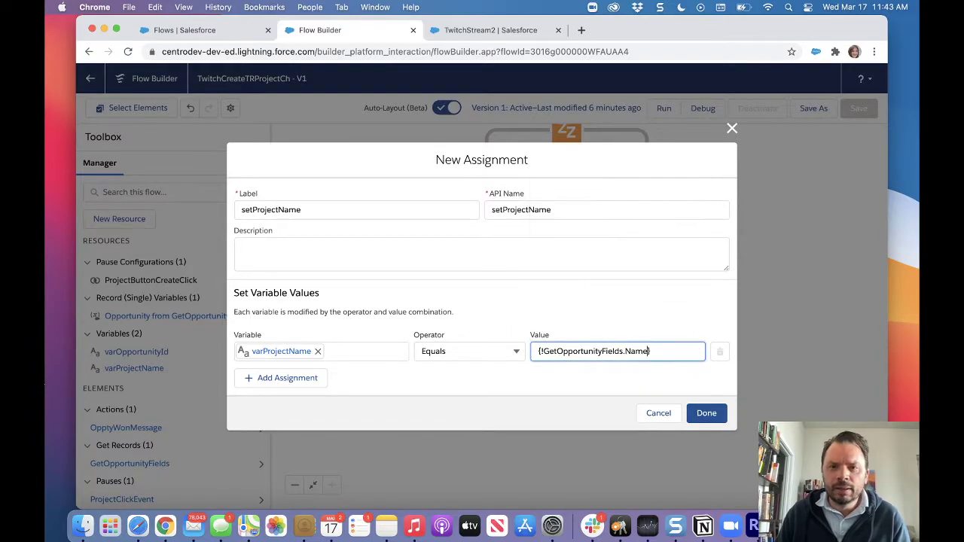
click(700, 413)
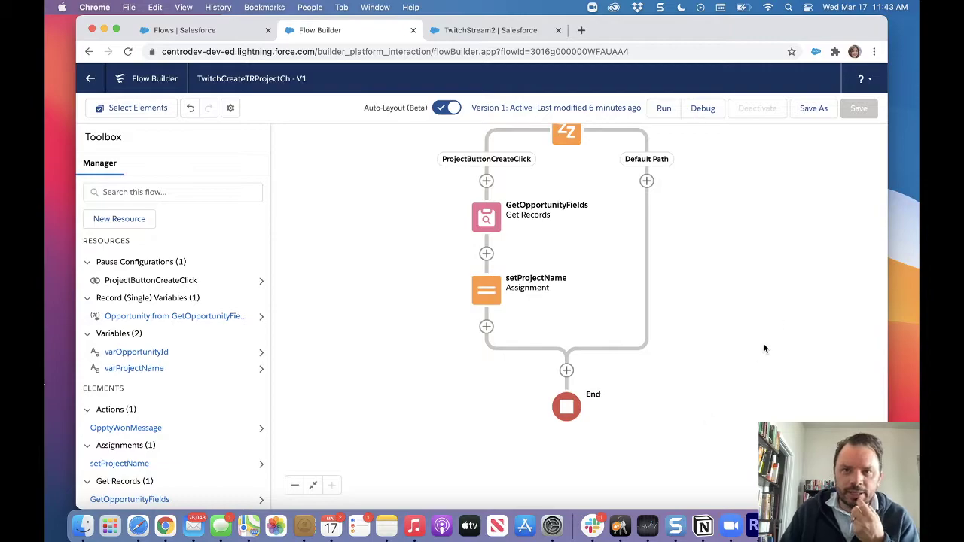
Add an Action element after setProjectName using the Centro action for sending a record notification to Slack.
drag(764, 279, 755, 285)
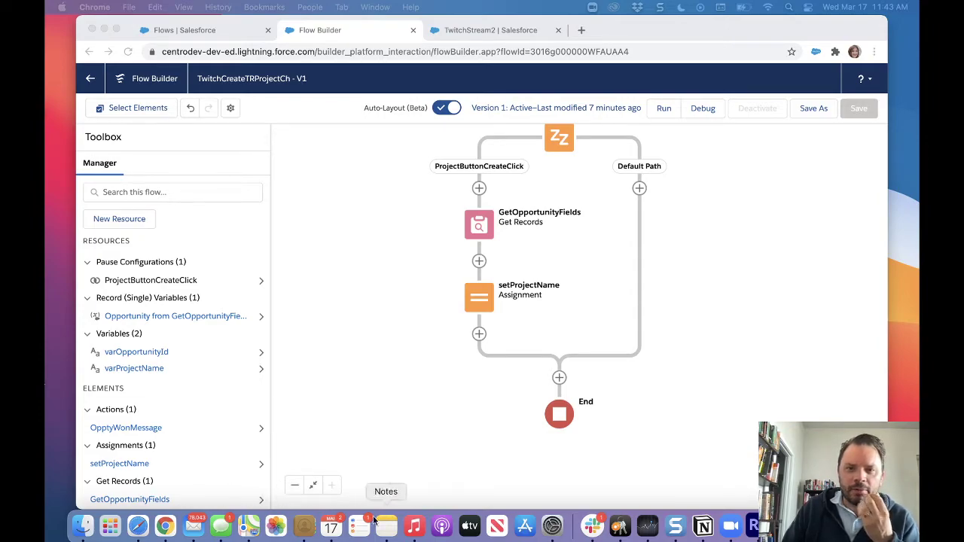
click(479, 336)
click(480, 337)
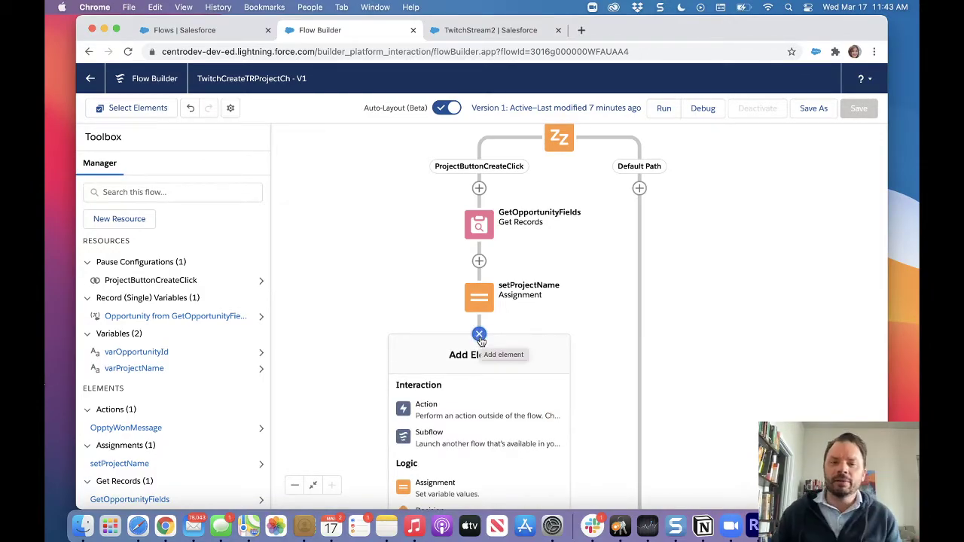
scroll(532, 409, down, 2)
scroll(530, 406, up, 2)
click(501, 406)
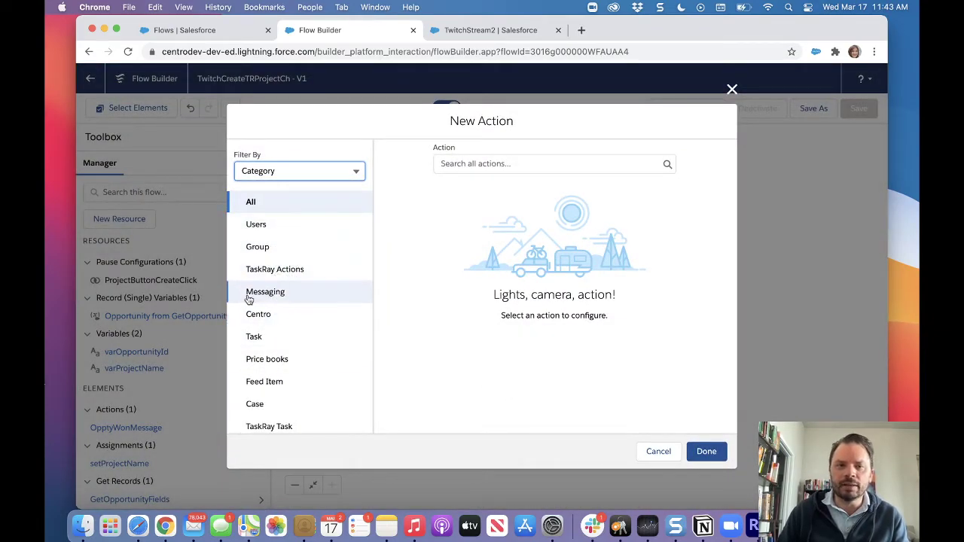
click(259, 314)
click(549, 163)
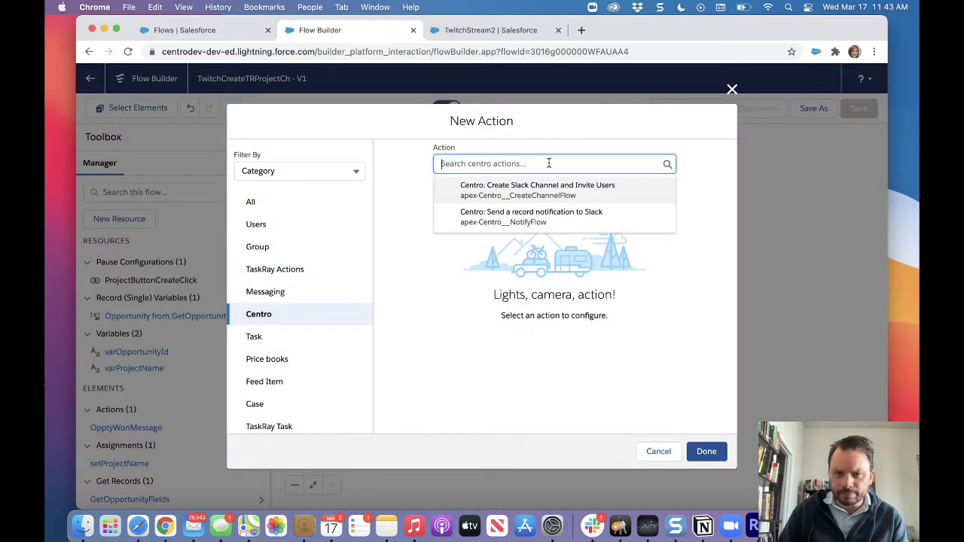
click(536, 223)
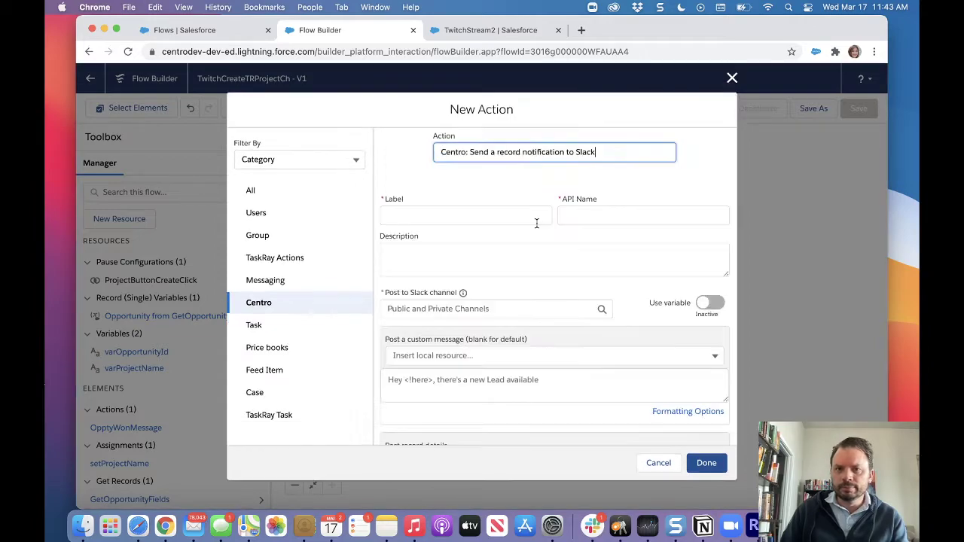
Enter TestingProjectName as the label and API name of the new Slack notification action.
click(483, 216)
text(T)
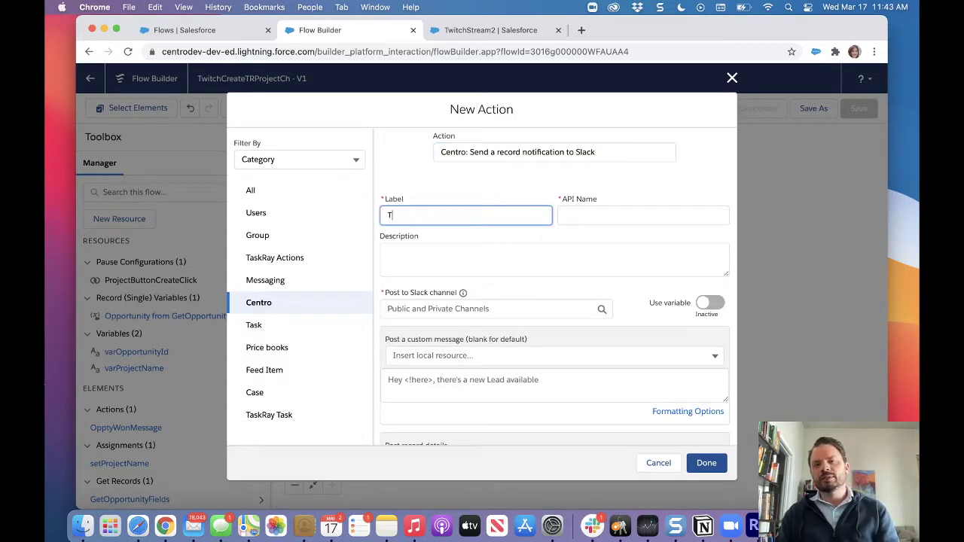
text(estingProje)
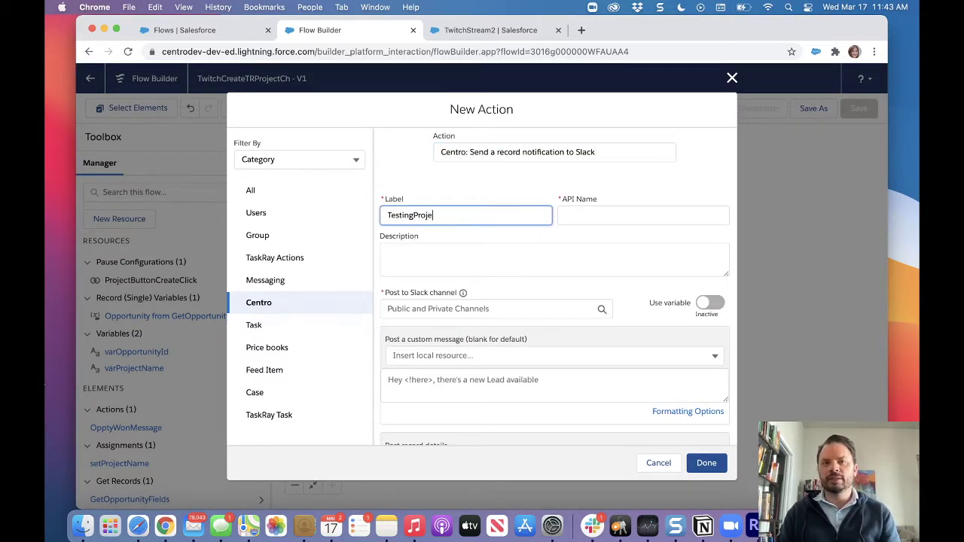
text(ctName)
key(Tab)
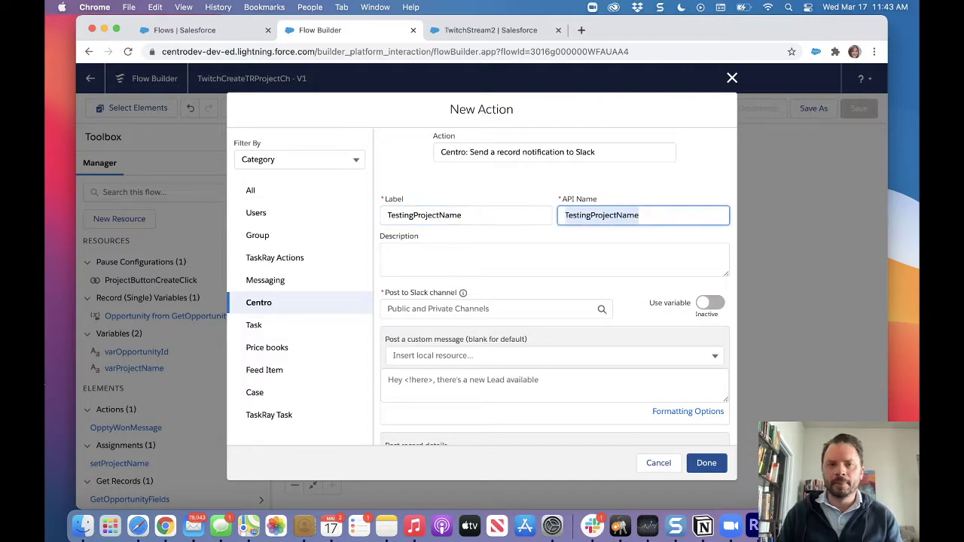
Choose the sales channel as the Slack channel the TestingProjectName notification posts to.
click(546, 312)
click(504, 371)
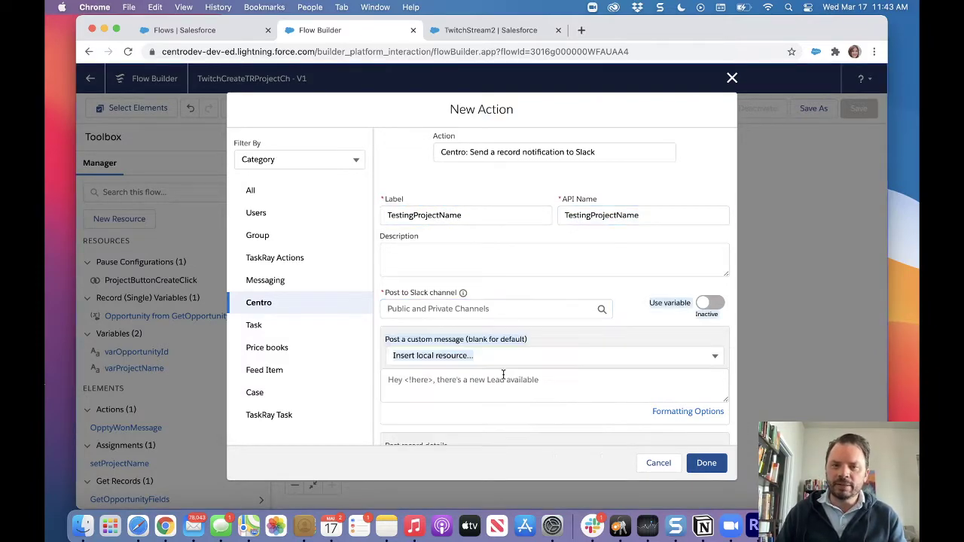
click(491, 305)
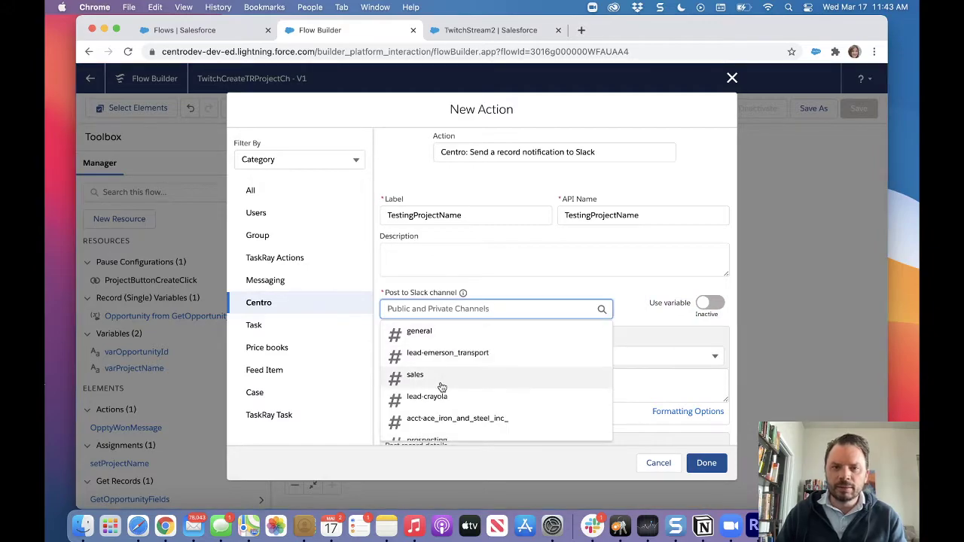
click(442, 387)
Insert varProjectName as the notification's custom message and turn off posting of record details.
scroll(635, 302, down, 3)
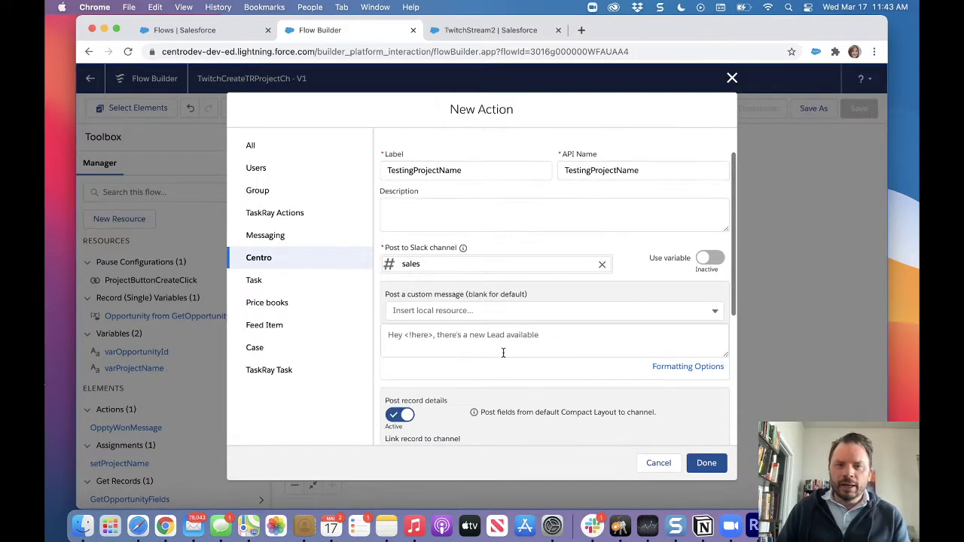
click(508, 345)
click(555, 309)
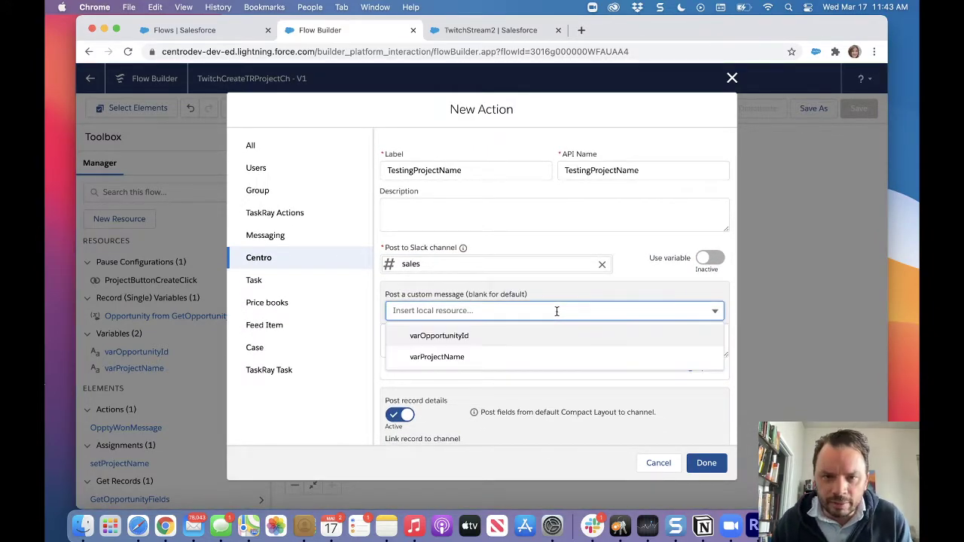
click(512, 357)
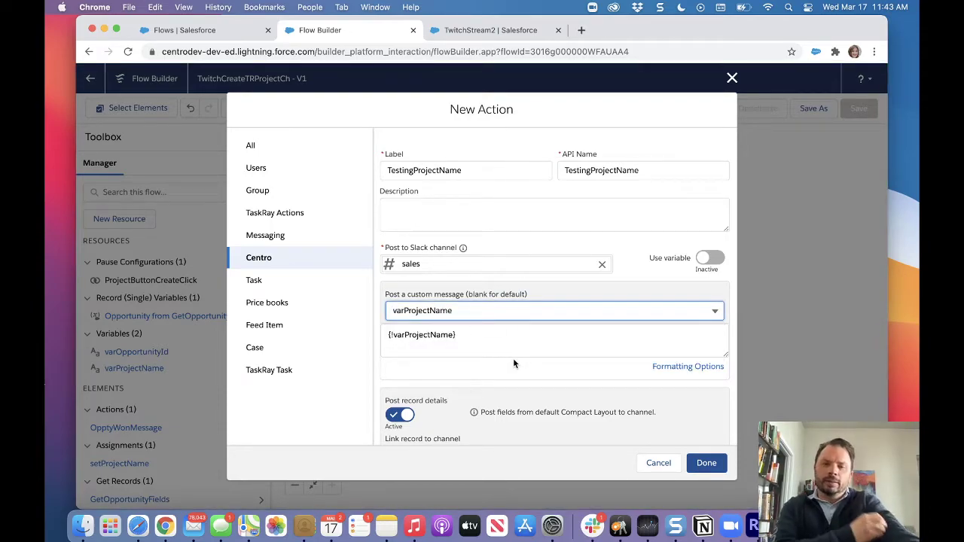
click(411, 414)
Add a custom button labelled Close that deletes the message when clicked, and confirm the new action.
scroll(476, 408, down, 5)
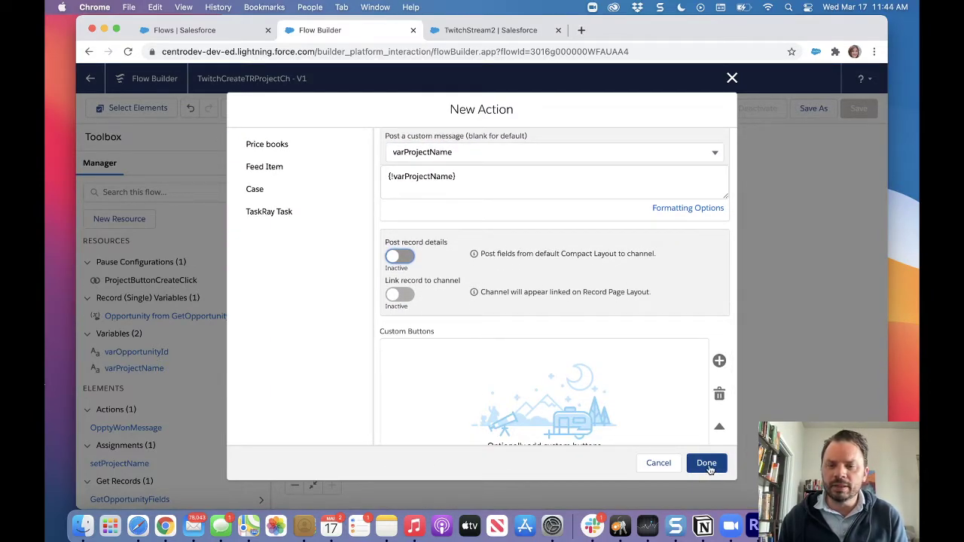
click(719, 361)
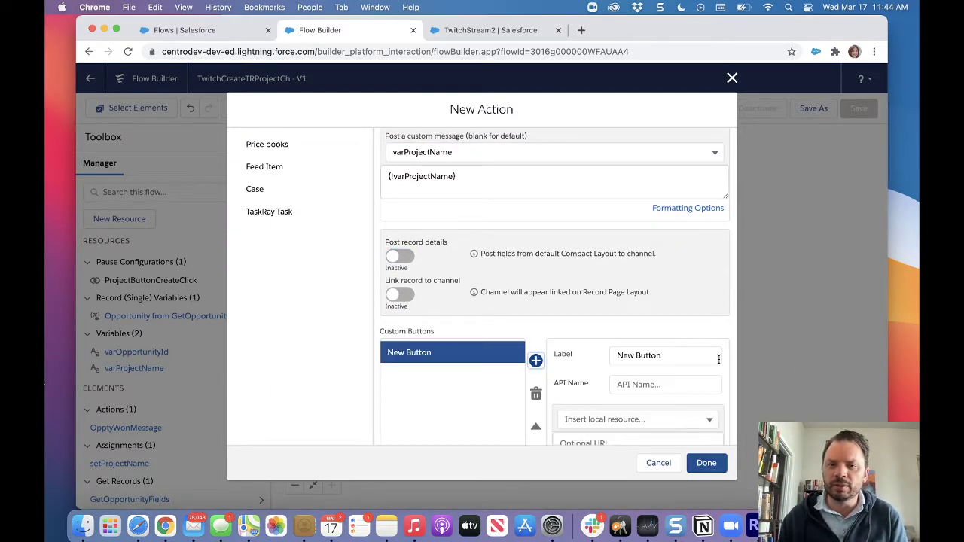
drag(718, 360, 490, 329)
text(Ck)
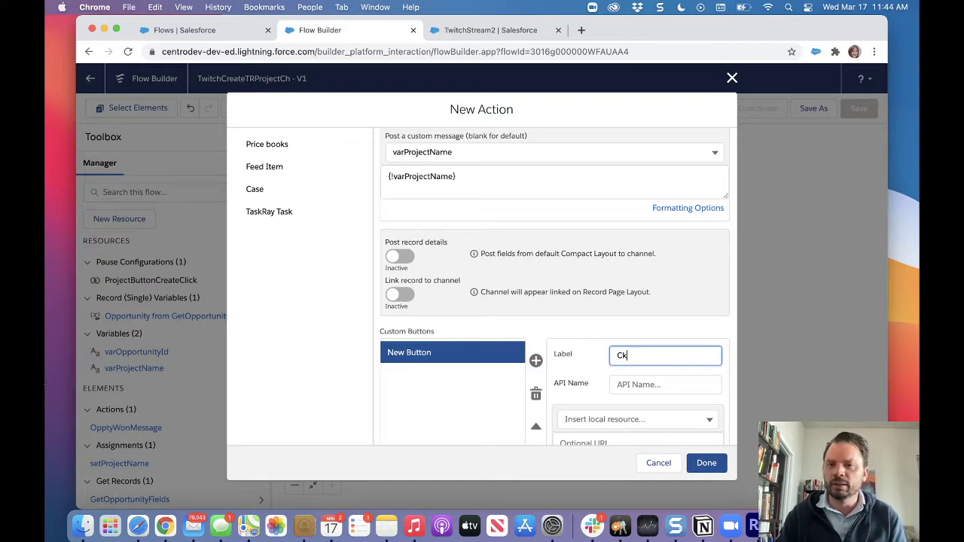
key(BackSpace)
text(lose)
scroll(630, 340, down, 1)
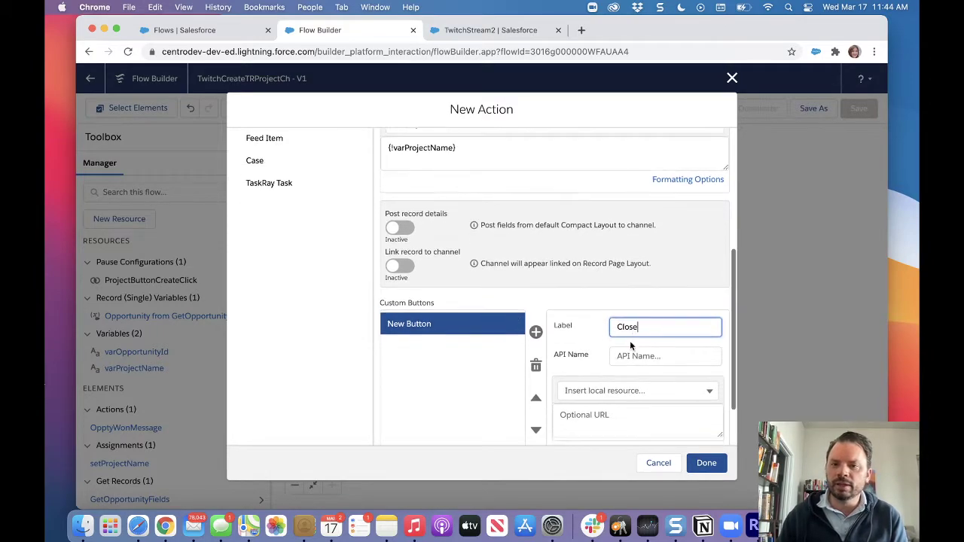
scroll(630, 341, down, 2)
click(622, 400)
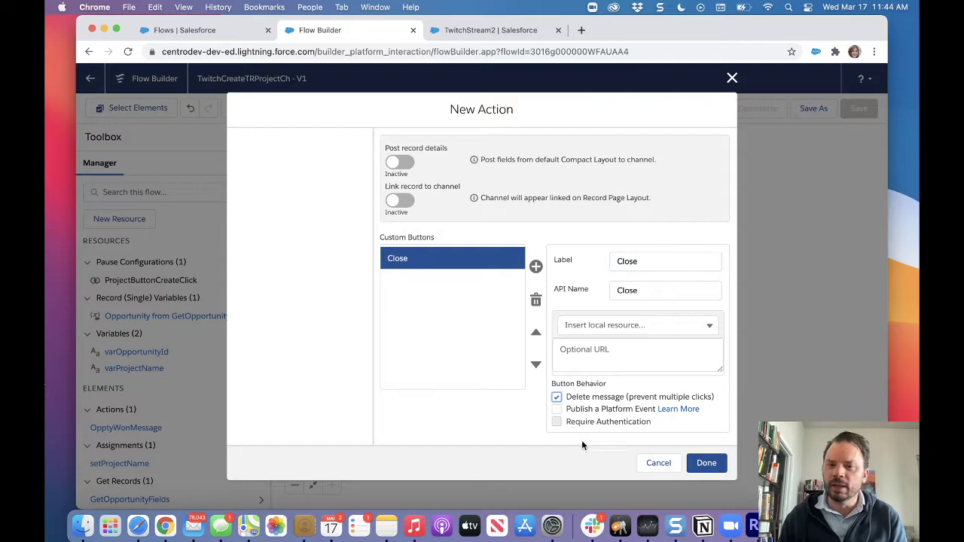
click(706, 463)
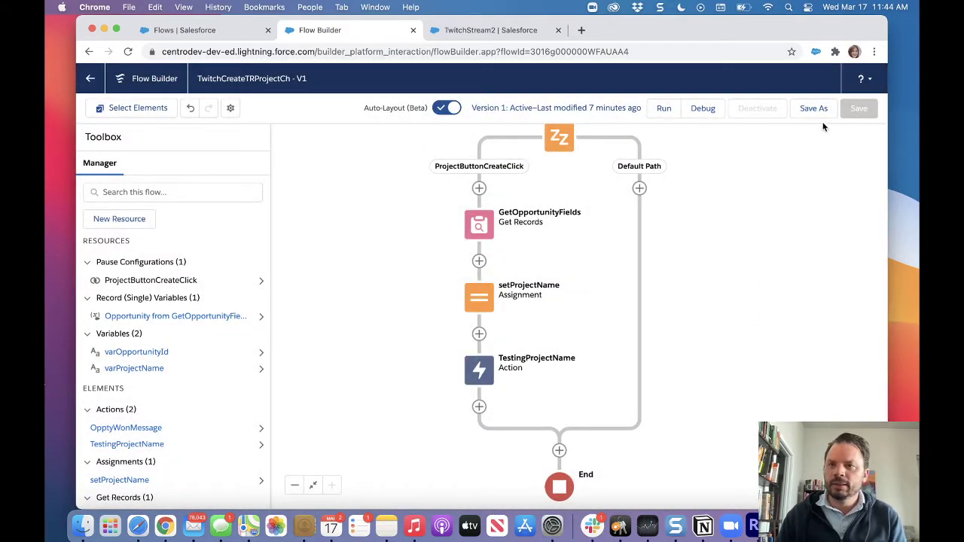
Save the flow as a new version and activate that version.
click(815, 109)
click(700, 389)
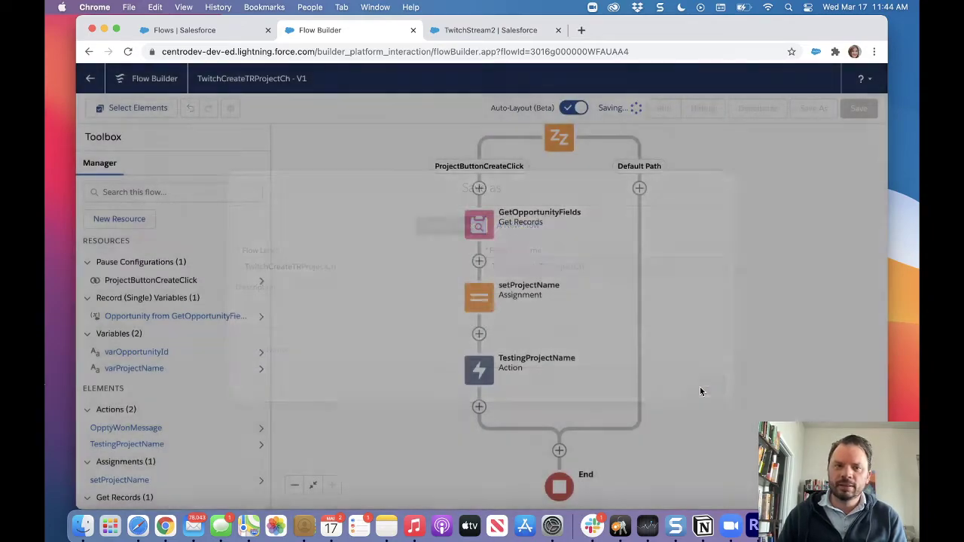
drag(787, 228, 704, 362)
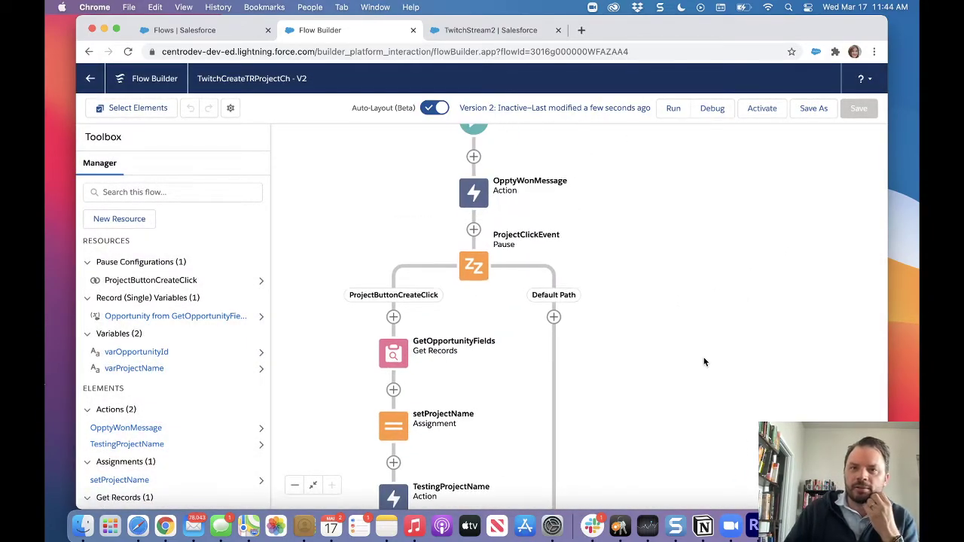
drag(673, 237, 671, 292)
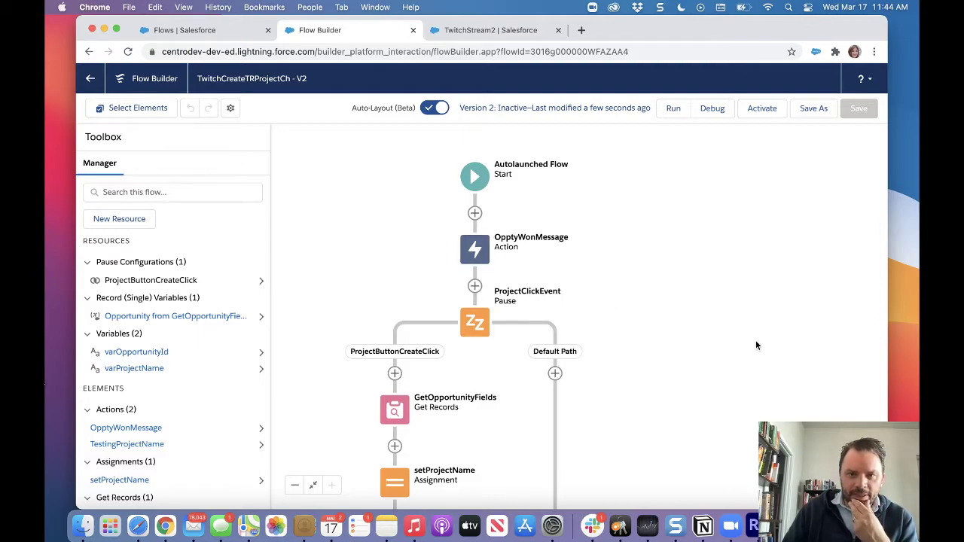
drag(645, 312, 695, 255)
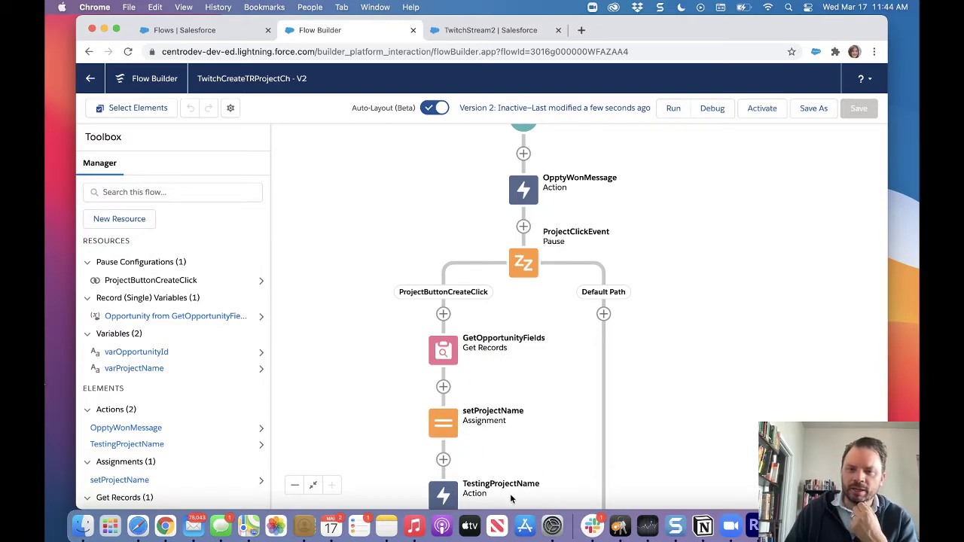
click(760, 109)
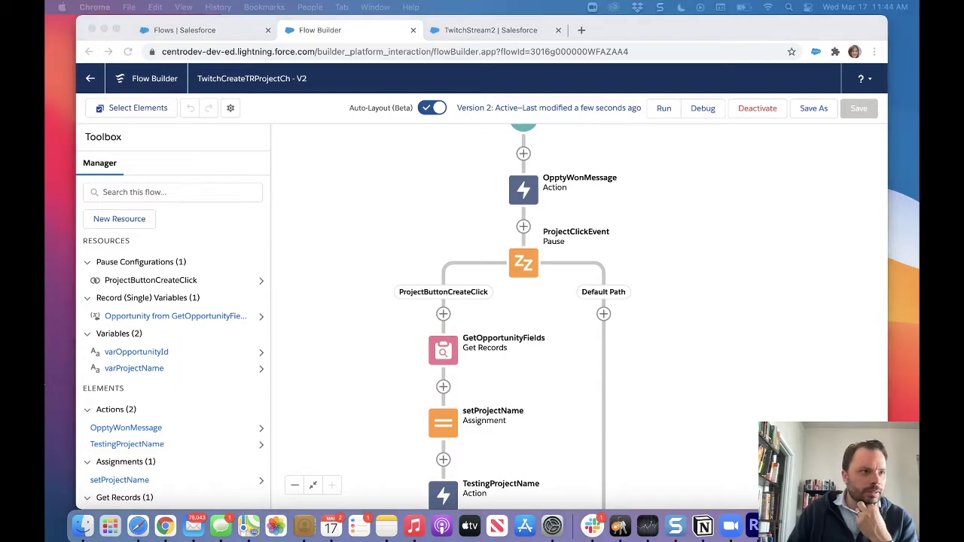
click(672, 203)
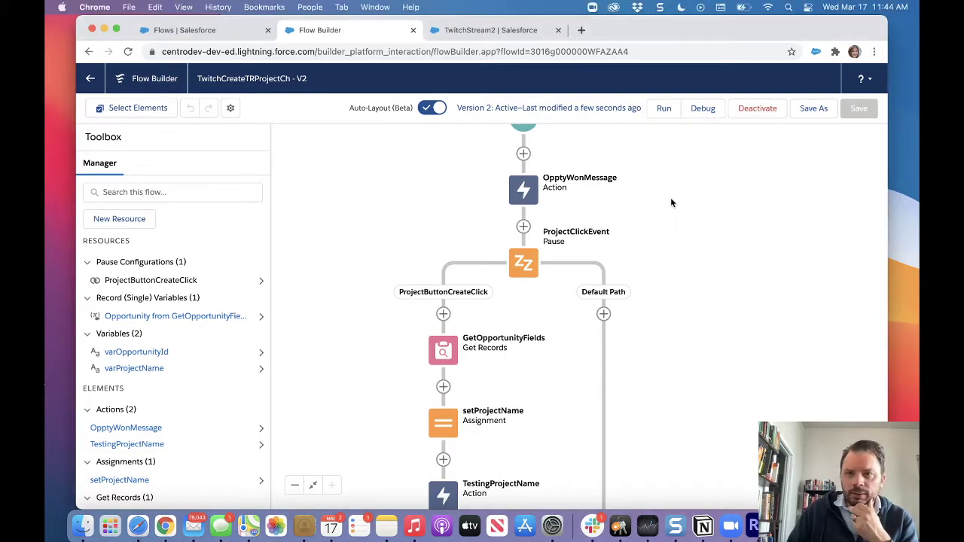
Debug the flow using the TwitchStream2 opportunity's record ID from its page URL as the varOpportunityId input.
click(708, 108)
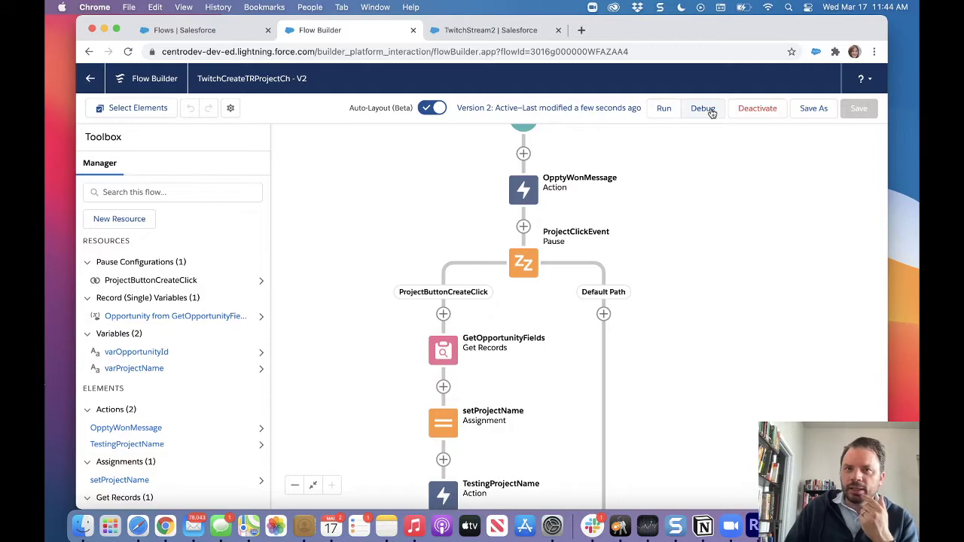
click(621, 28)
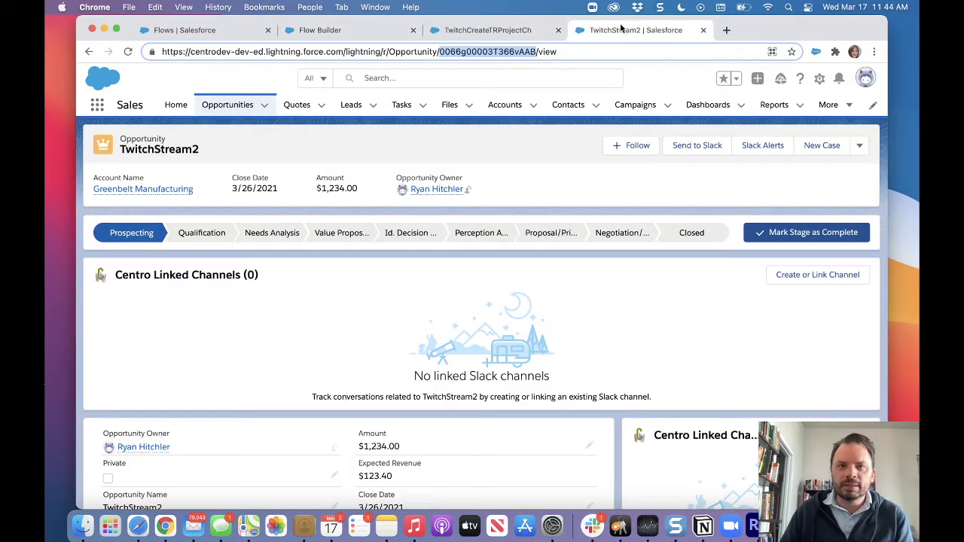
double_click(487, 50)
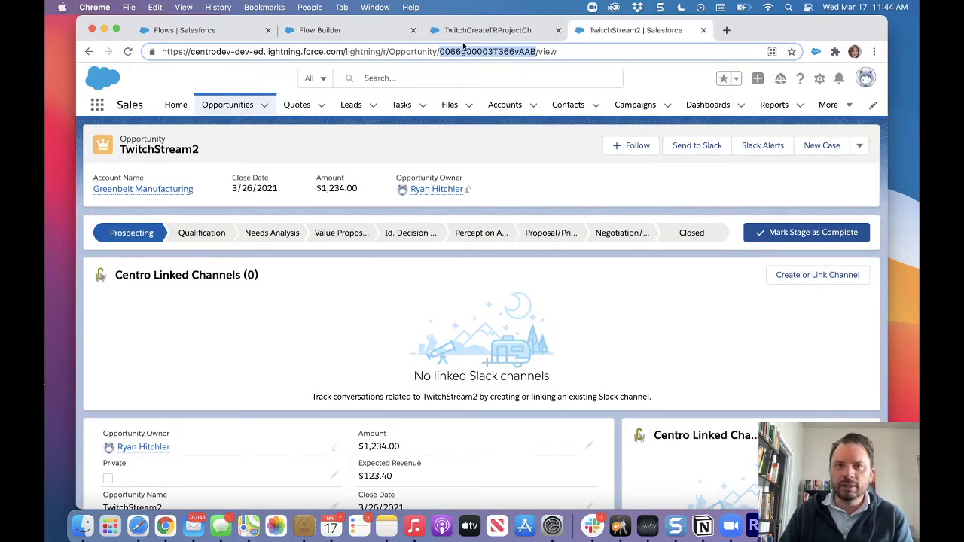
click(484, 31)
click(461, 374)
text(0066g00003T366wAAB)
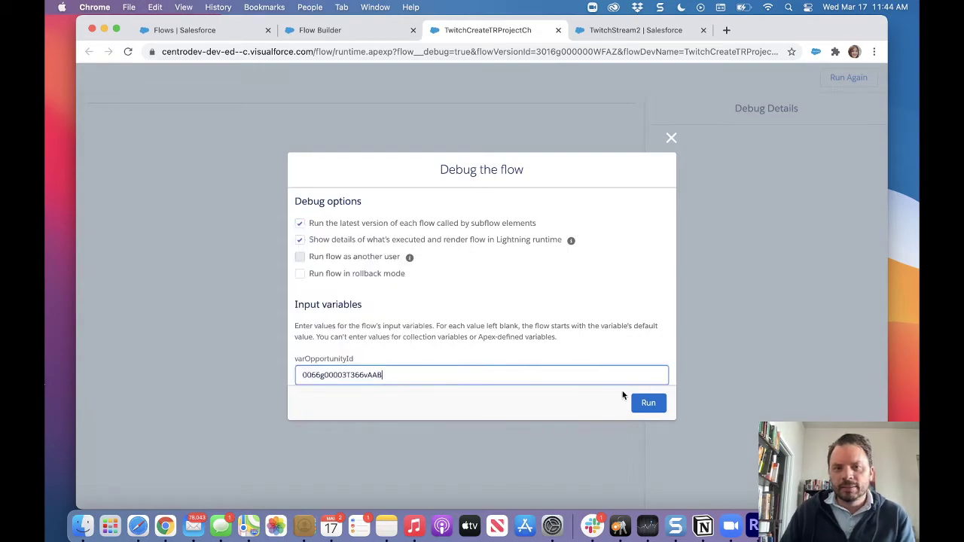
click(648, 403)
Switch to Slack and retry loading the Salesforce data in the new Centro message in the sales channel.
click(592, 525)
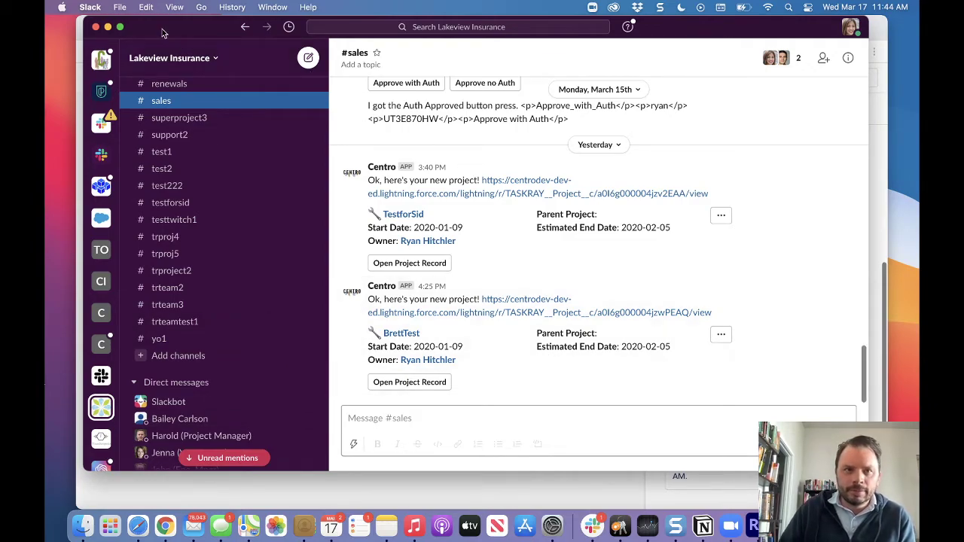
mouse_move(162, 32)
mouse_down()
mouse_move(462, 35)
mouse_move(175, 32)
mouse_up()
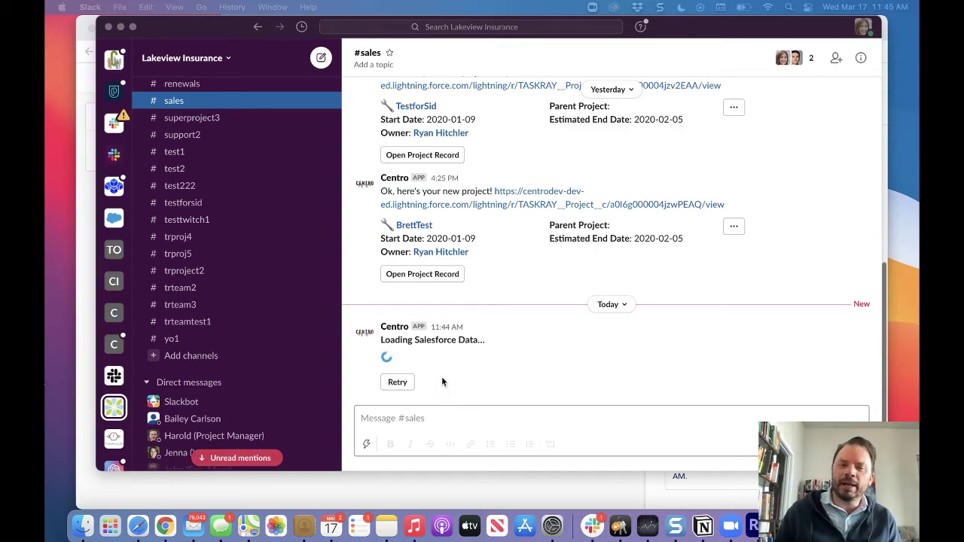
click(397, 381)
click(397, 382)
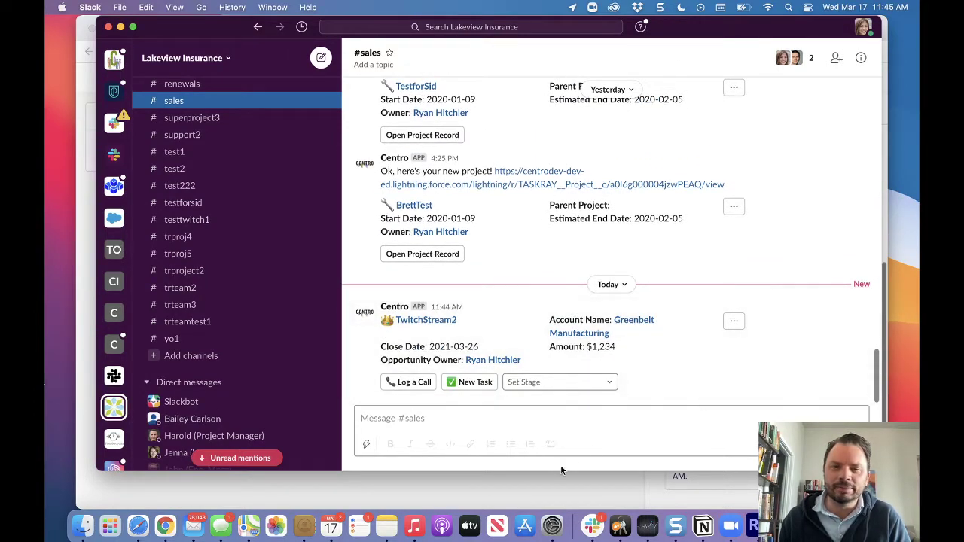
Return to Chrome, run the flow debug again, and close the debug tab.
click(560, 501)
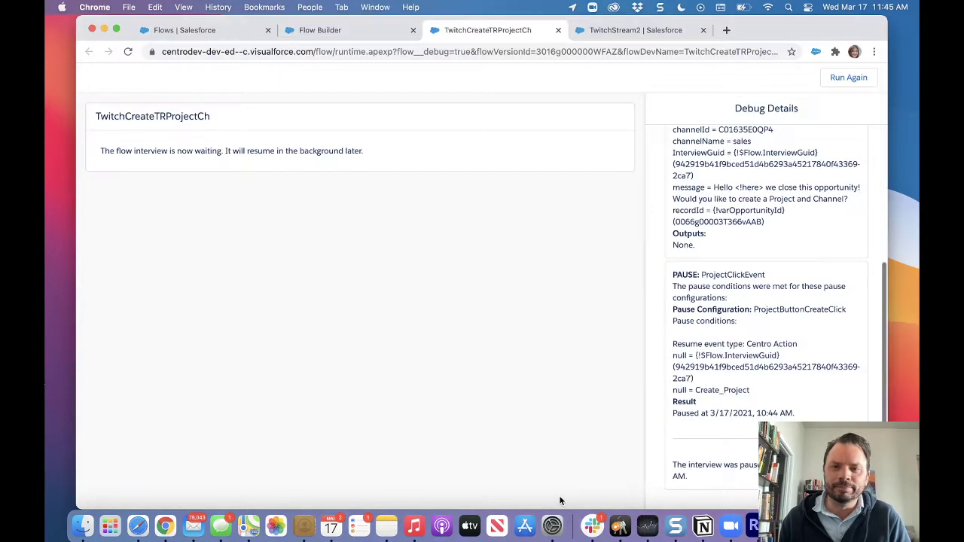
click(848, 78)
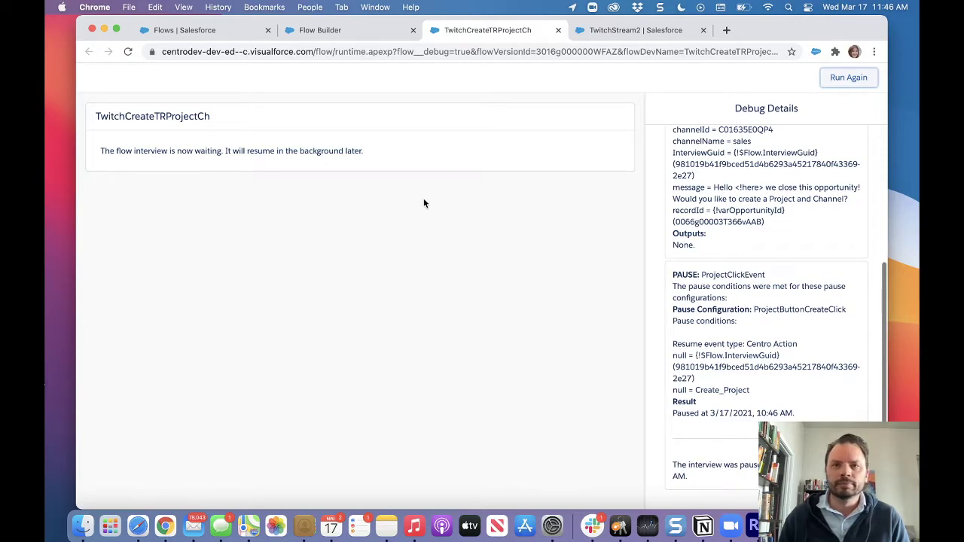
click(558, 31)
drag(659, 32, 667, 140)
In Slack's sales channel, trigger Create Project on the new opportunity notification and close the project name test message.
click(681, 36)
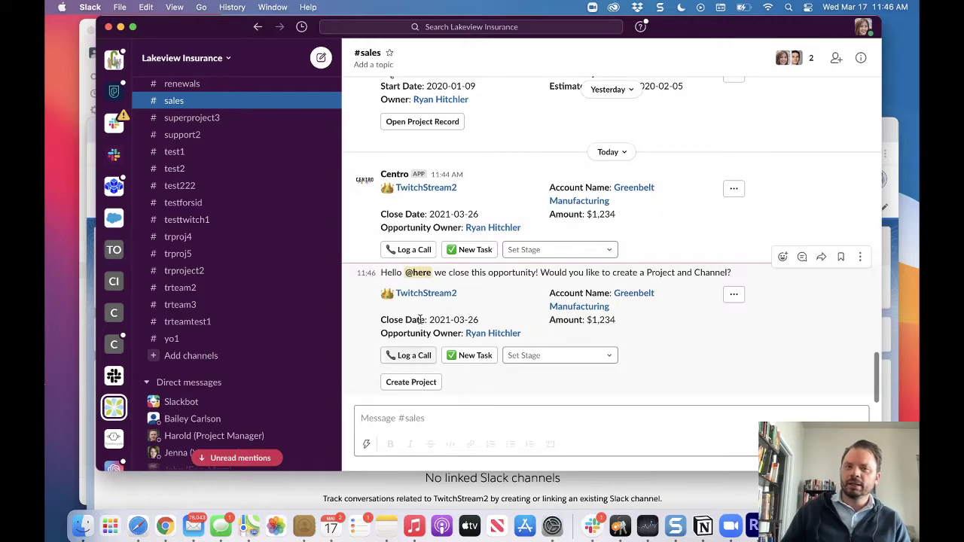
click(411, 381)
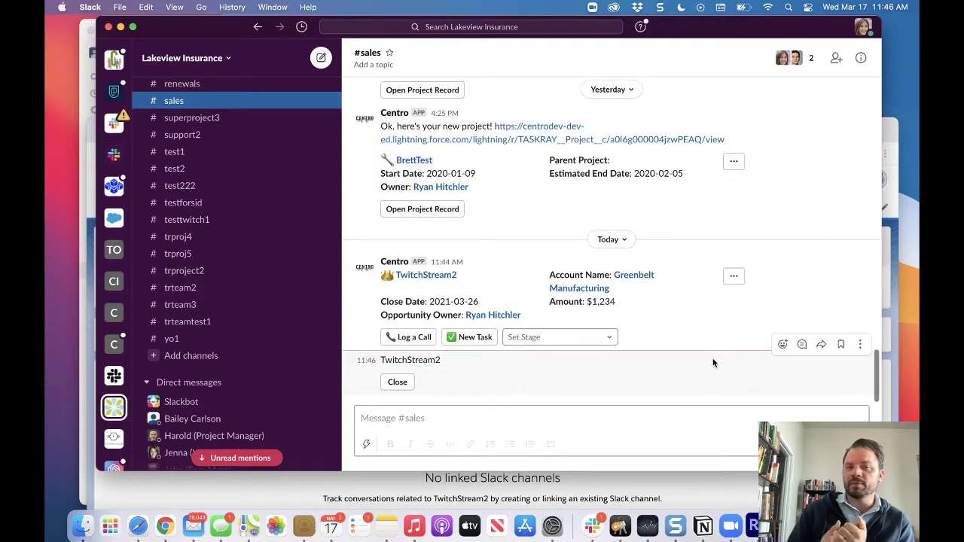
drag(442, 363, 379, 361)
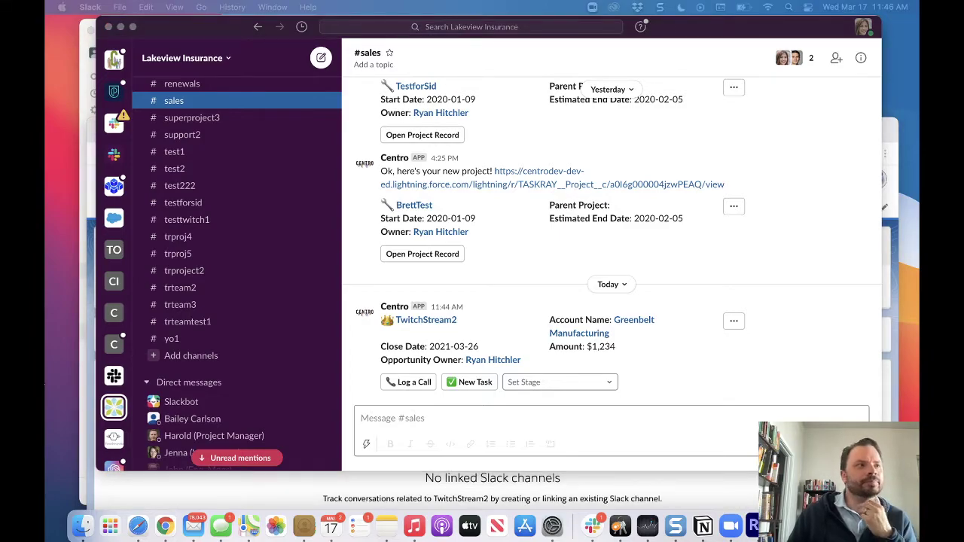
Switch to the Flow Builder in Chrome and add an Action element between setProjectName and TestingProjectName.
click(711, 499)
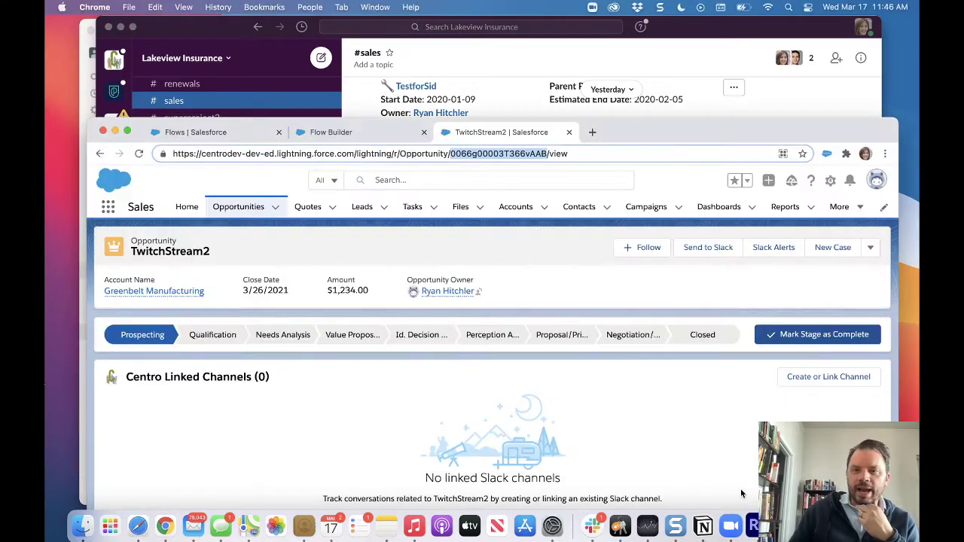
click(365, 135)
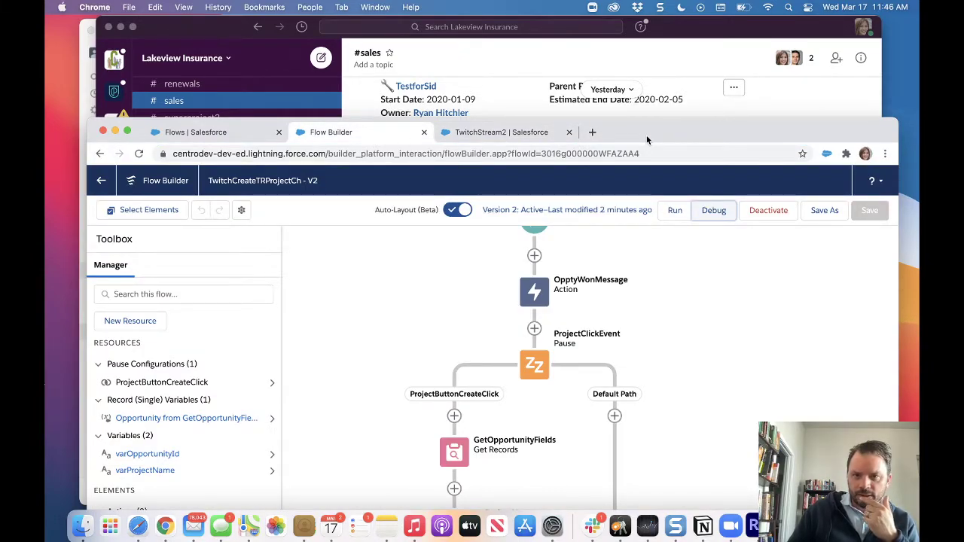
drag(646, 135, 645, 33)
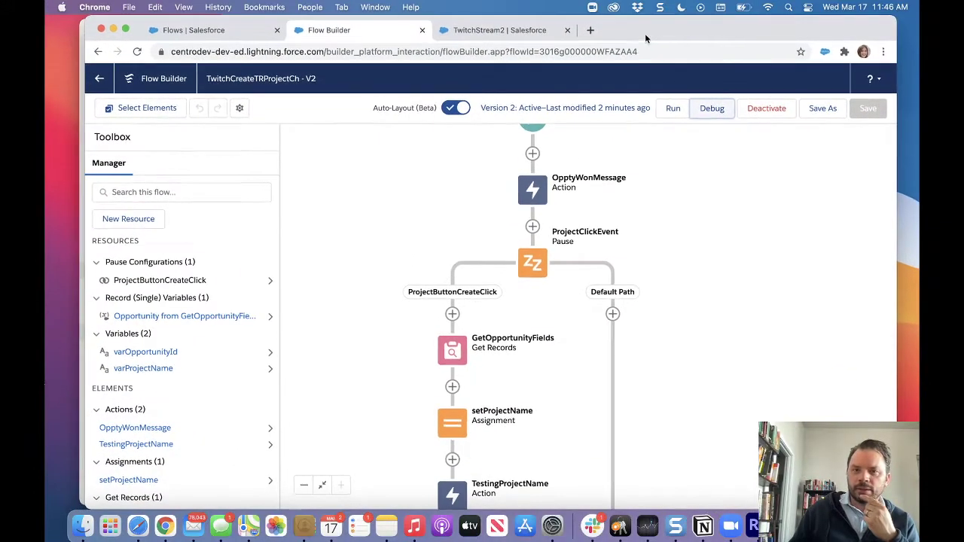
scroll(755, 291, down, 4)
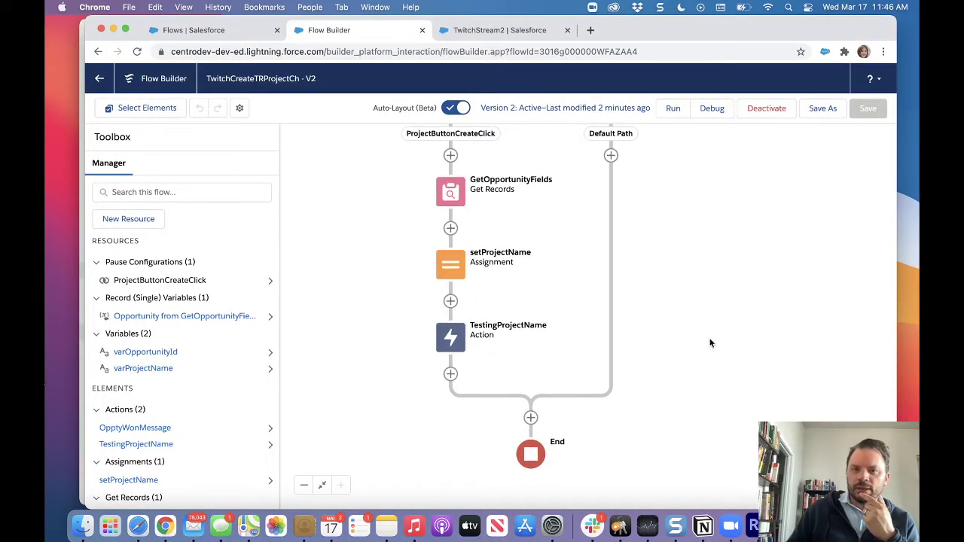
scroll(708, 302, down, 2)
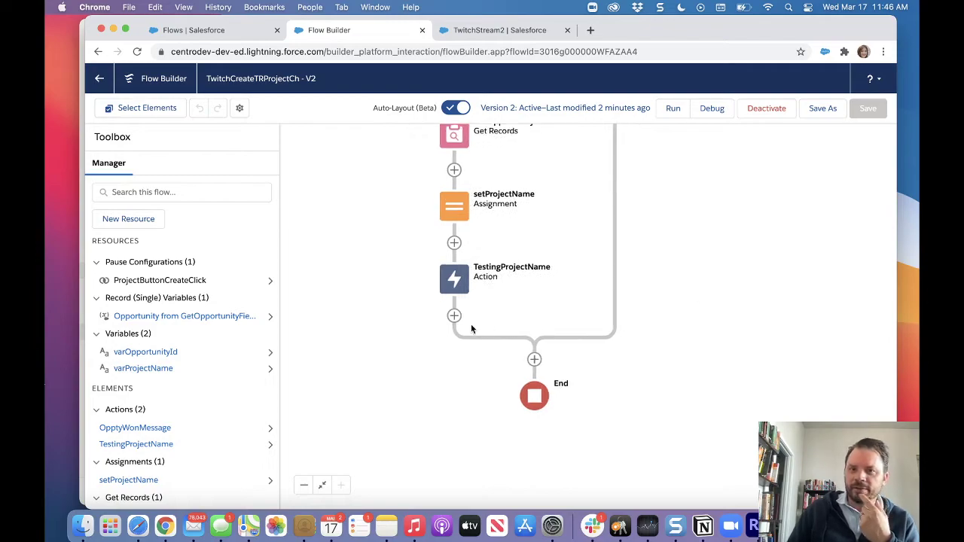
click(455, 243)
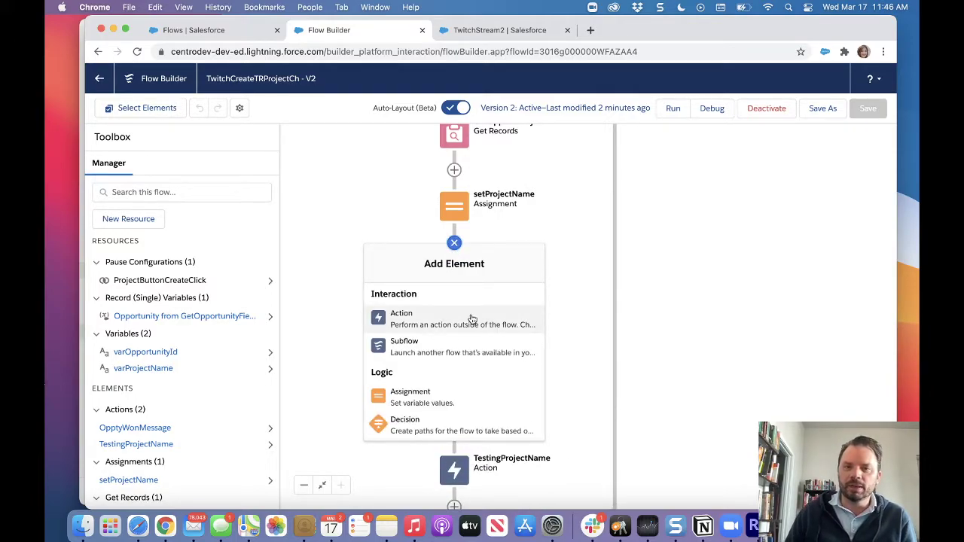
click(471, 316)
click(285, 269)
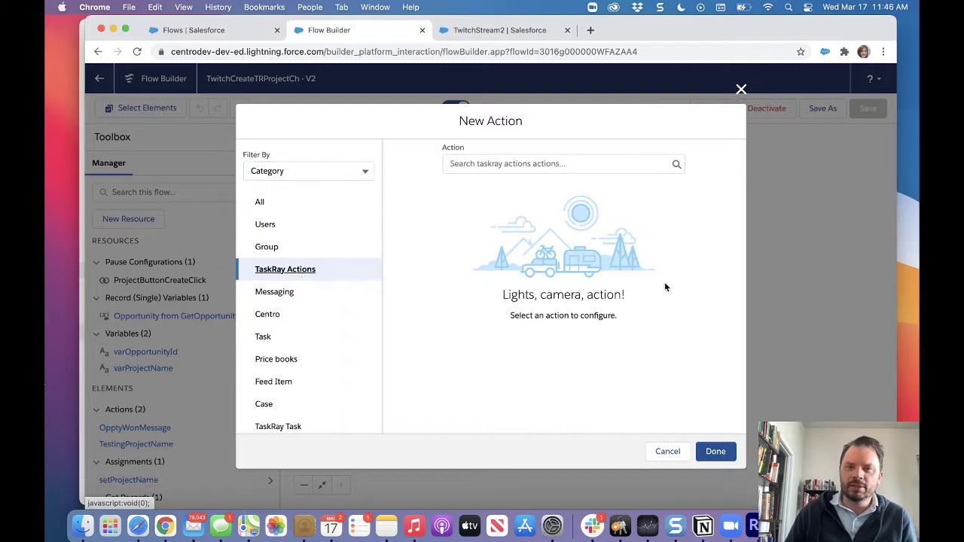
click(498, 165)
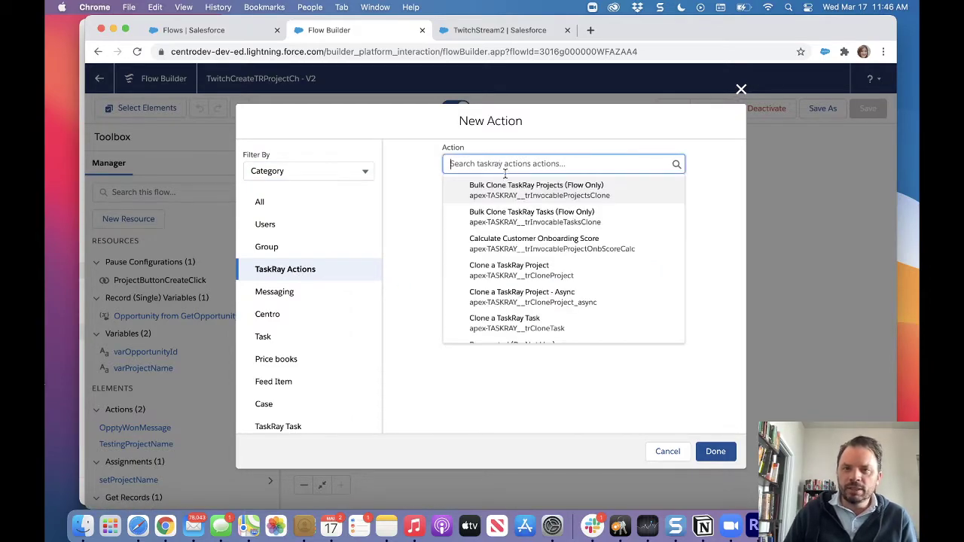
click(577, 305)
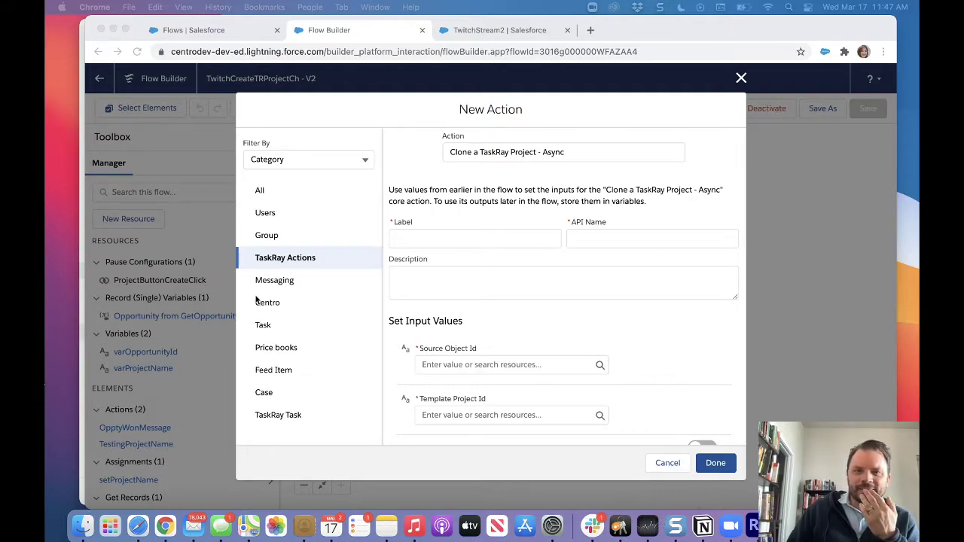
Choose Clone a TaskRay Project from the TaskRay Actions category for the new action.
click(292, 258)
click(262, 257)
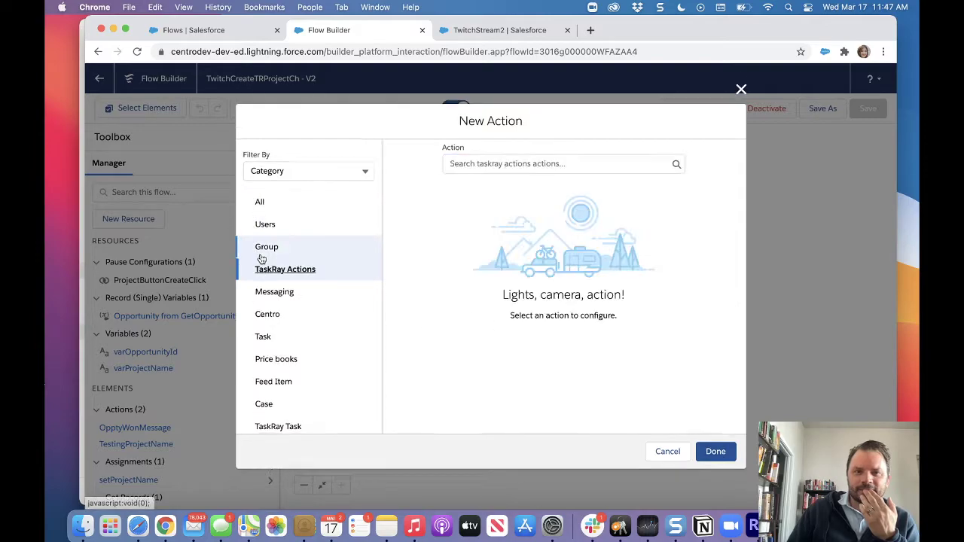
click(534, 166)
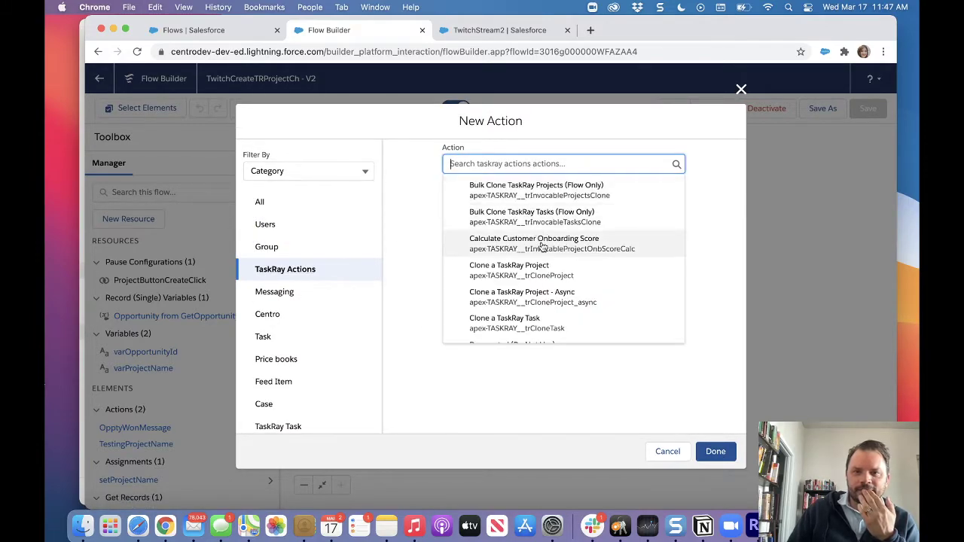
click(539, 271)
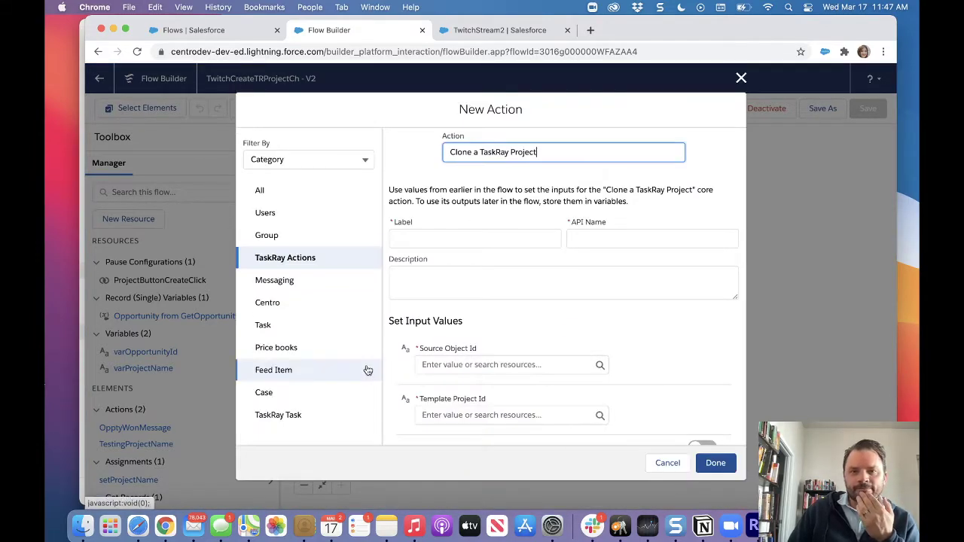
key(super+Tab)
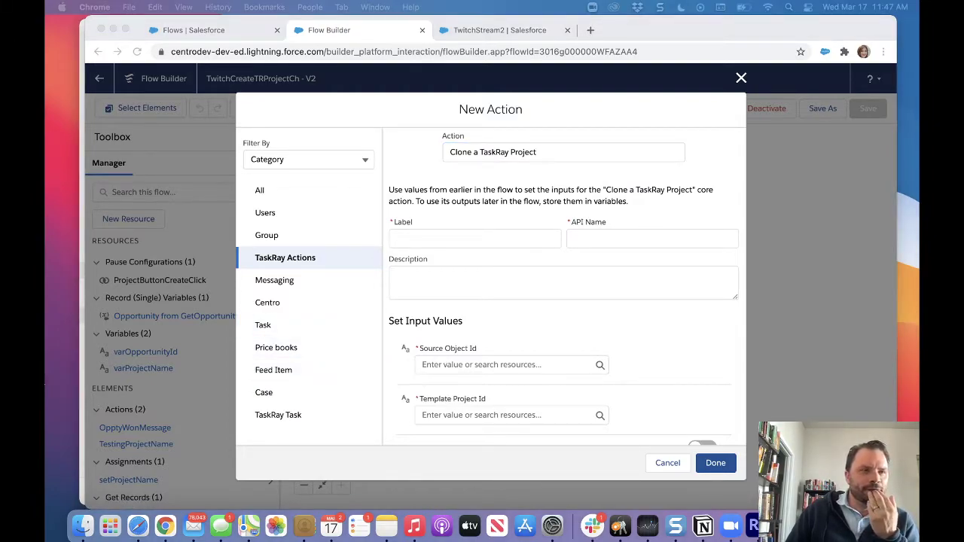
key(super+Tab)
Give the clone action the label and API name CreateTRProjectFromTemplate.
click(477, 237)
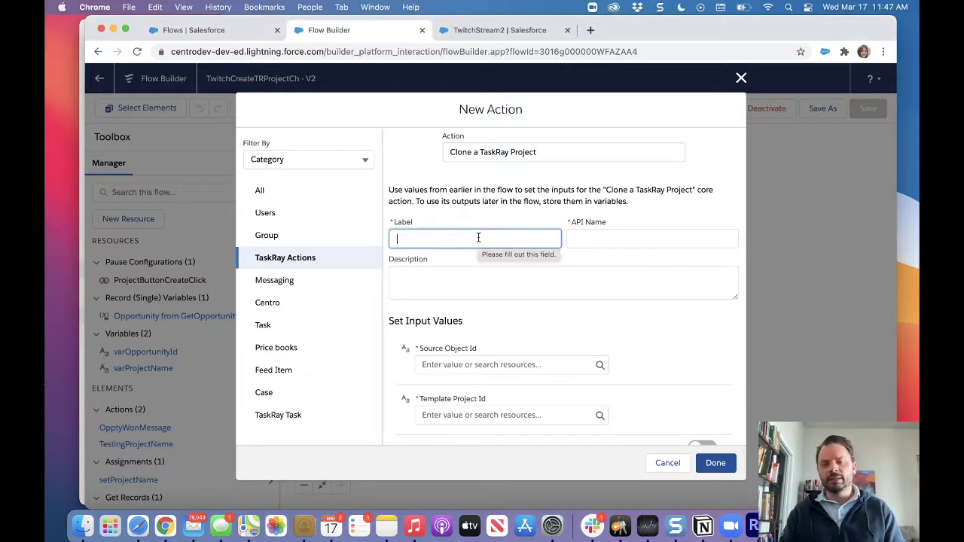
text(Create)
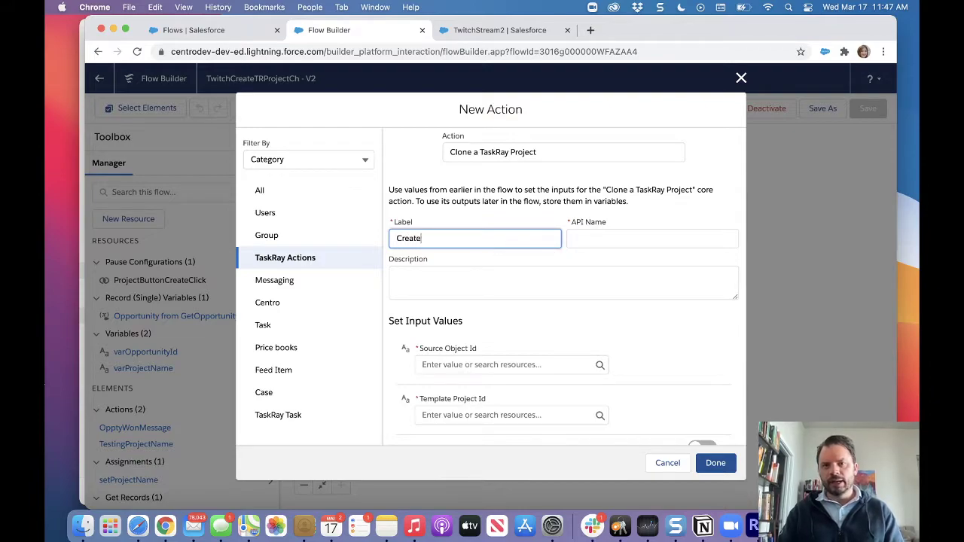
text(TRProjectF)
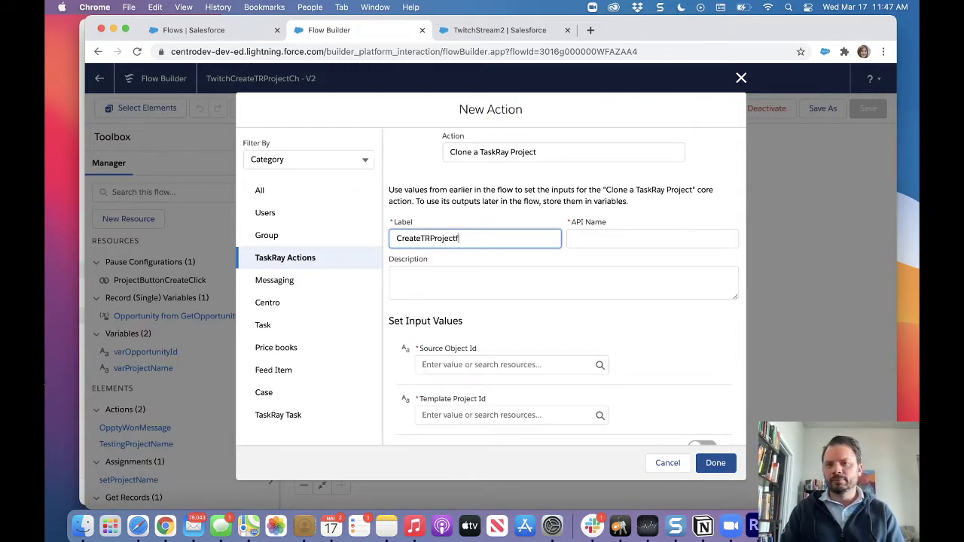
text(romTemplate)
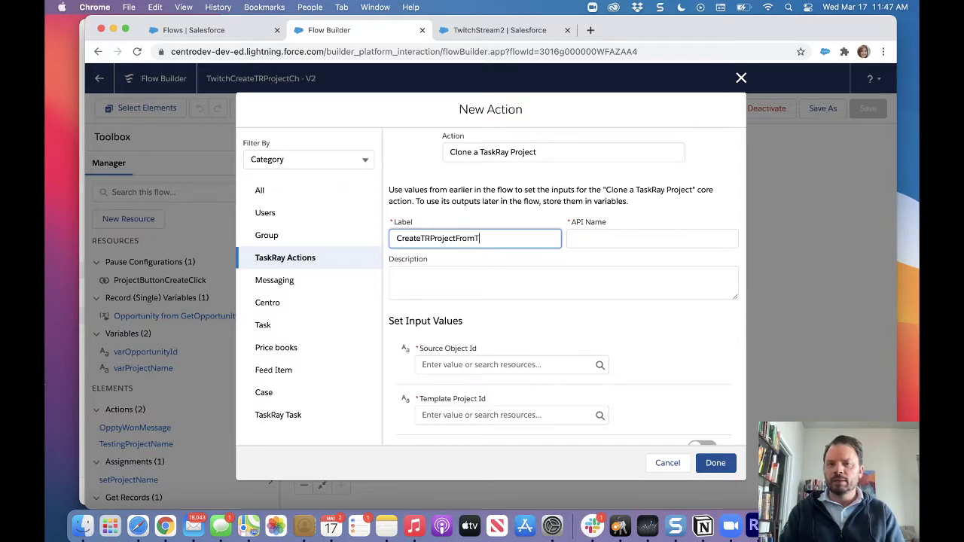
key(Tab)
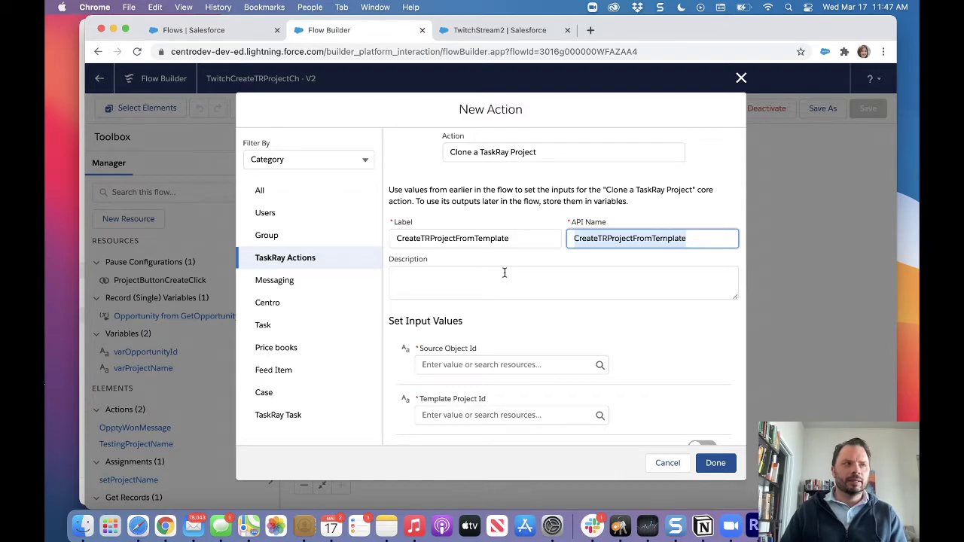
Set the clone action's Source Object Id to the varOpportunityId variable.
scroll(512, 301, down, 2)
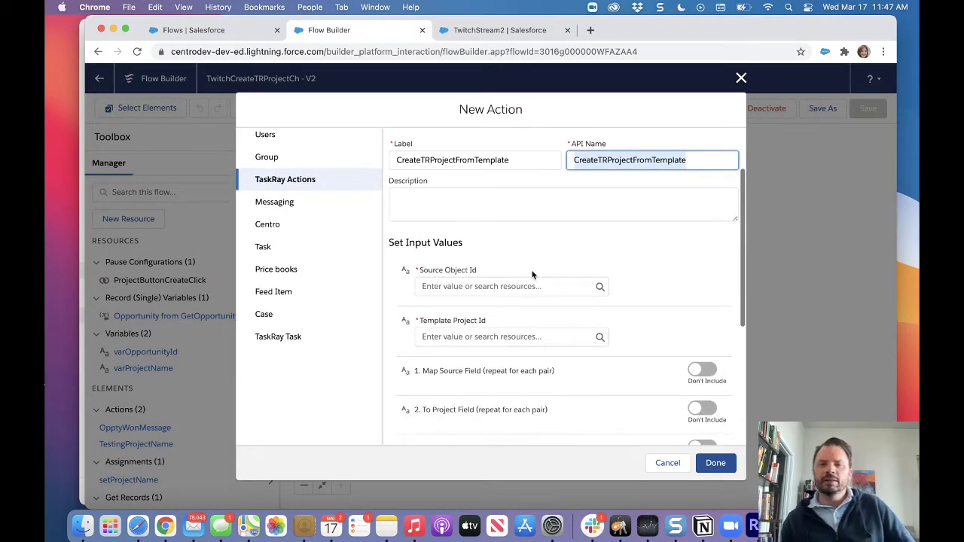
click(450, 291)
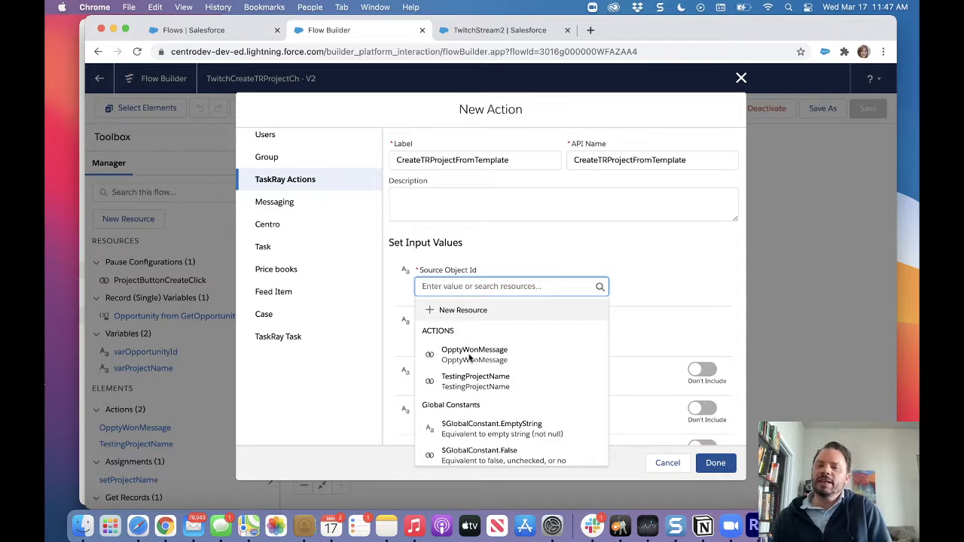
scroll(471, 358, down, 5)
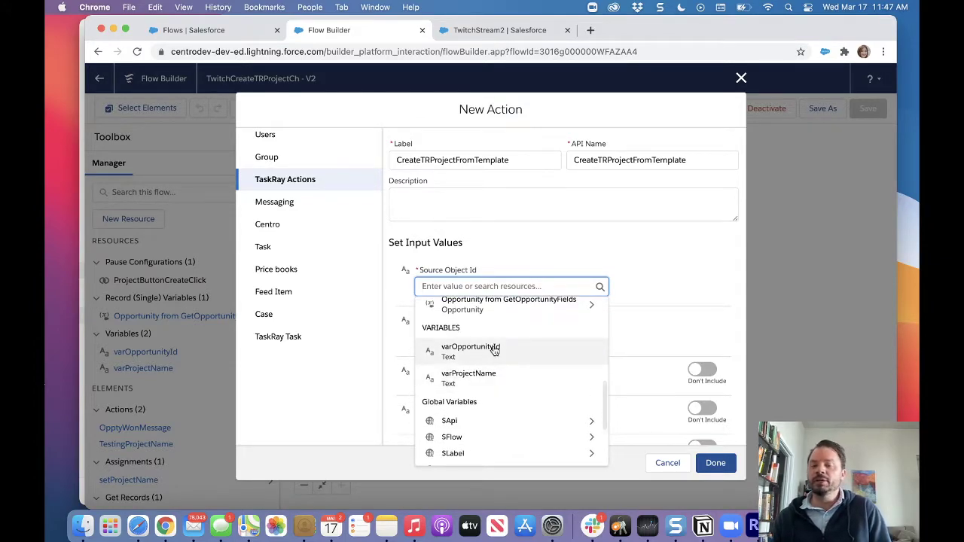
click(494, 351)
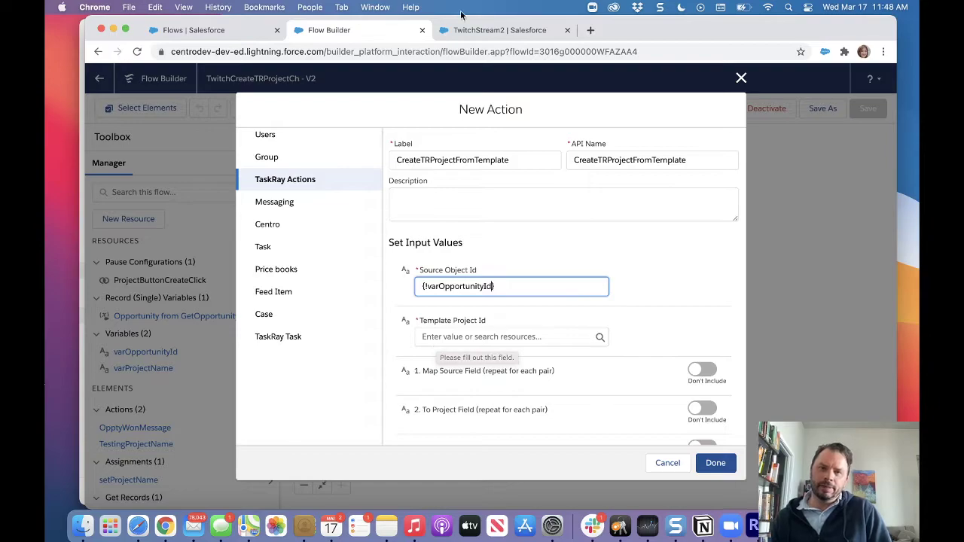
click(591, 30)
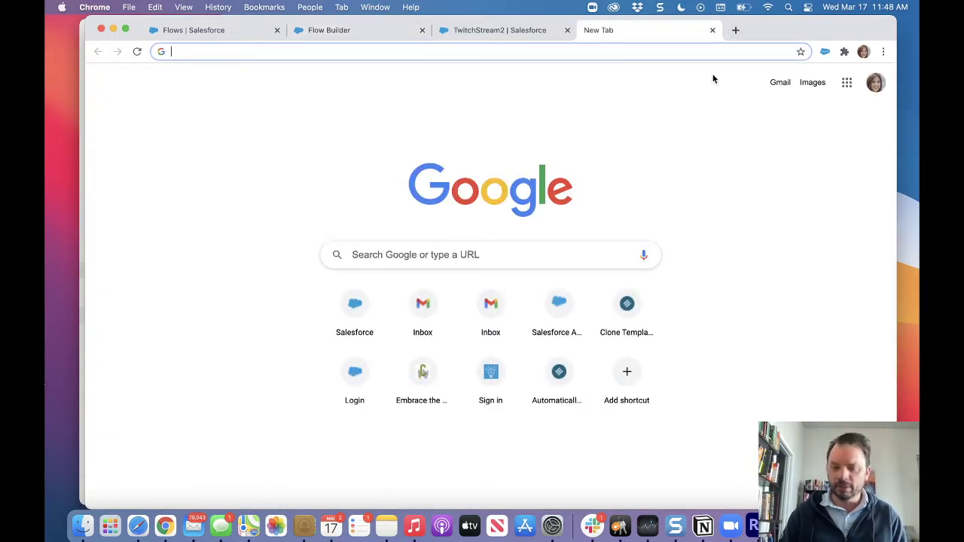
text(pr)
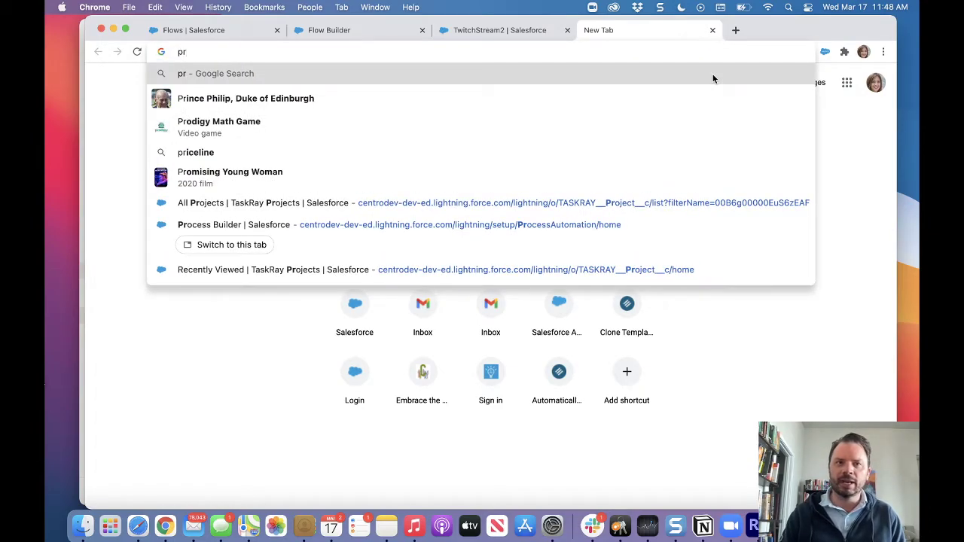
key(Escape)
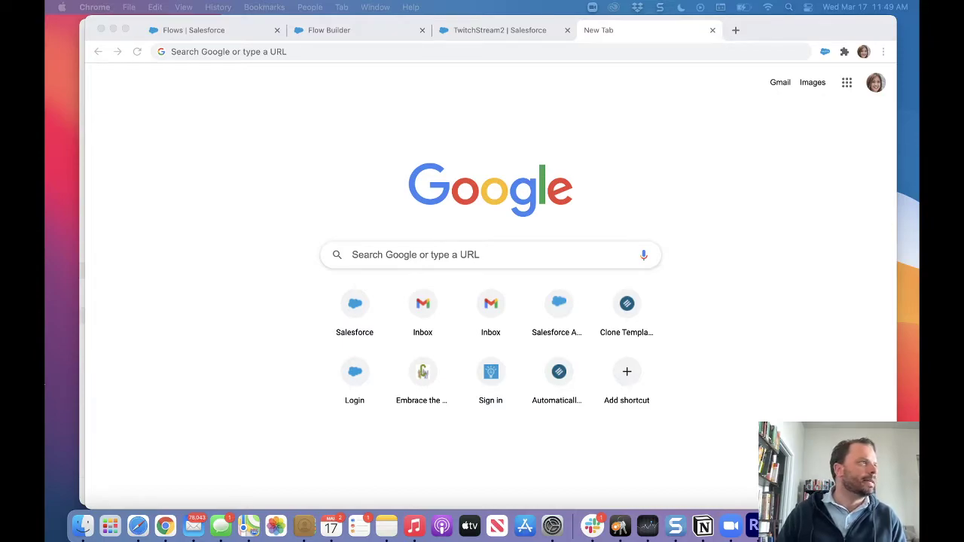
In the All Projects list, open the New Implementation Project created 3/8/2021 at 2:15 PM, check its Template field, and return to the list.
key(super+grave)
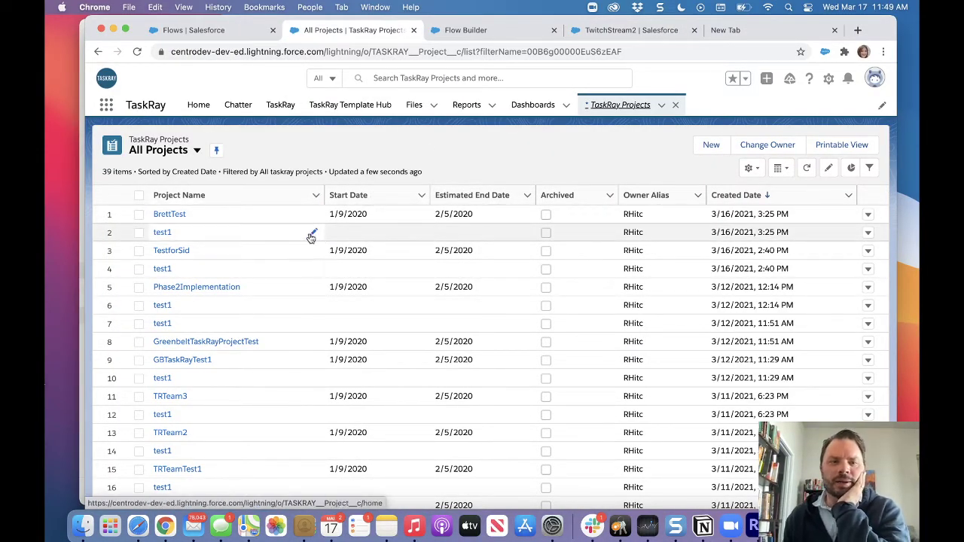
scroll(311, 238, down, 1)
scroll(316, 237, down, 6)
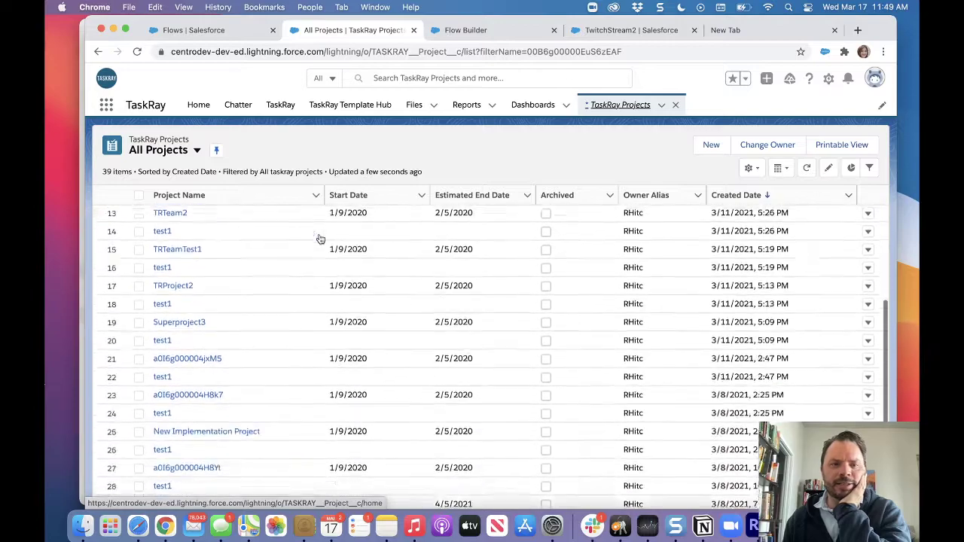
scroll(318, 239, down, 1)
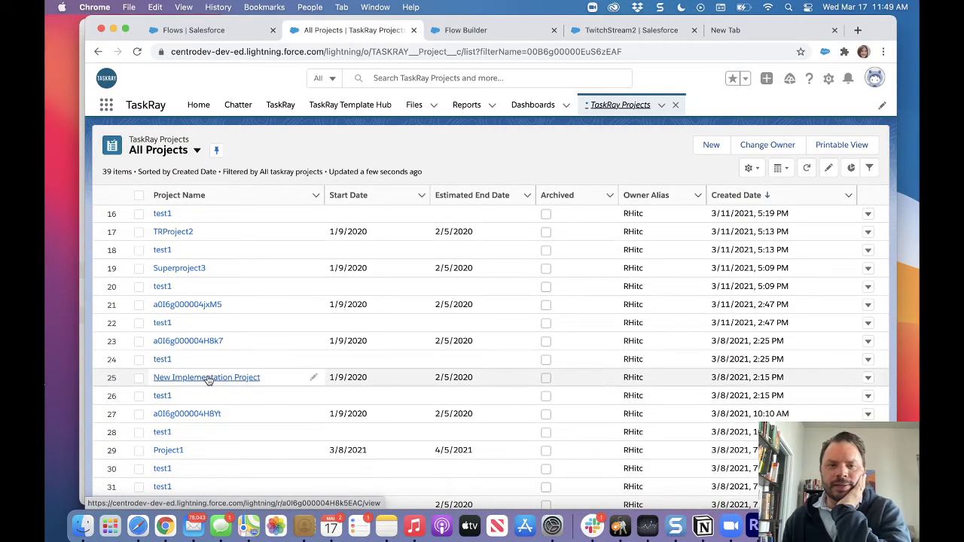
click(239, 382)
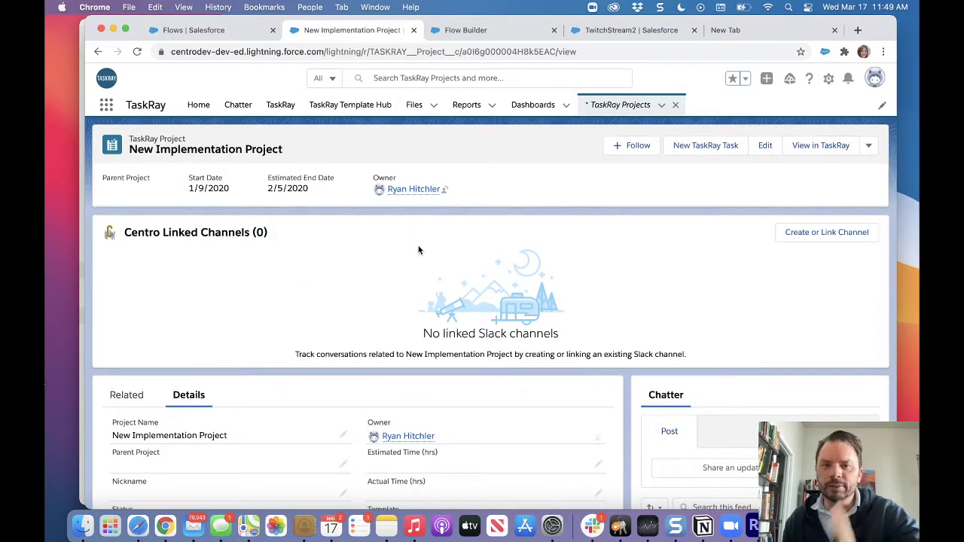
scroll(419, 250, down, 5)
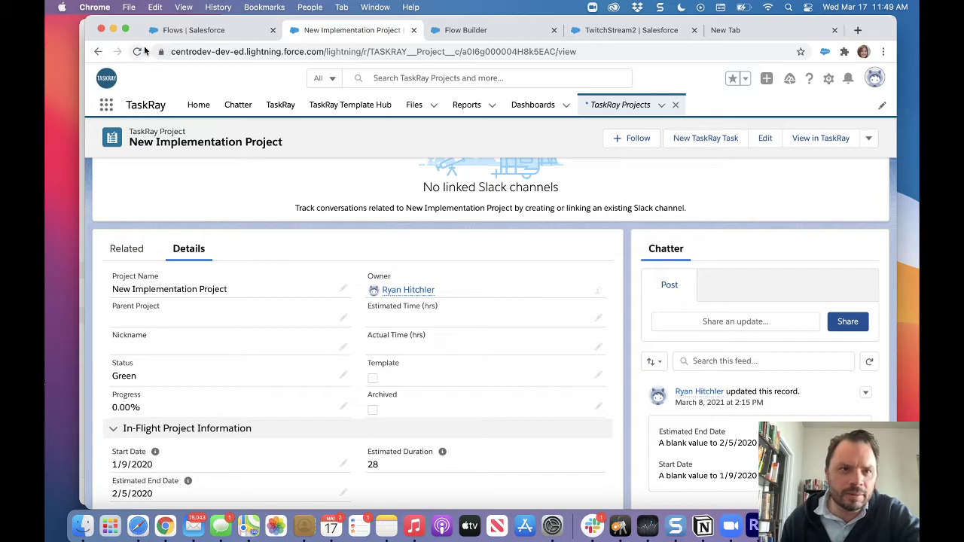
click(98, 52)
Open the older New Implementation Project, listed just above CentroTestProject, and examine its Template field and record details.
scroll(503, 400, down, 5)
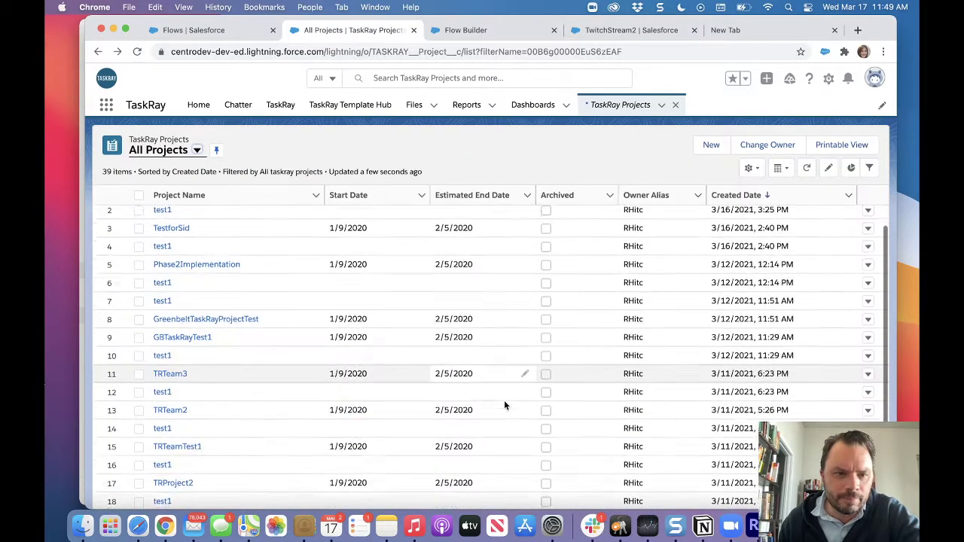
scroll(504, 404, down, 5)
scroll(243, 458, down, 2)
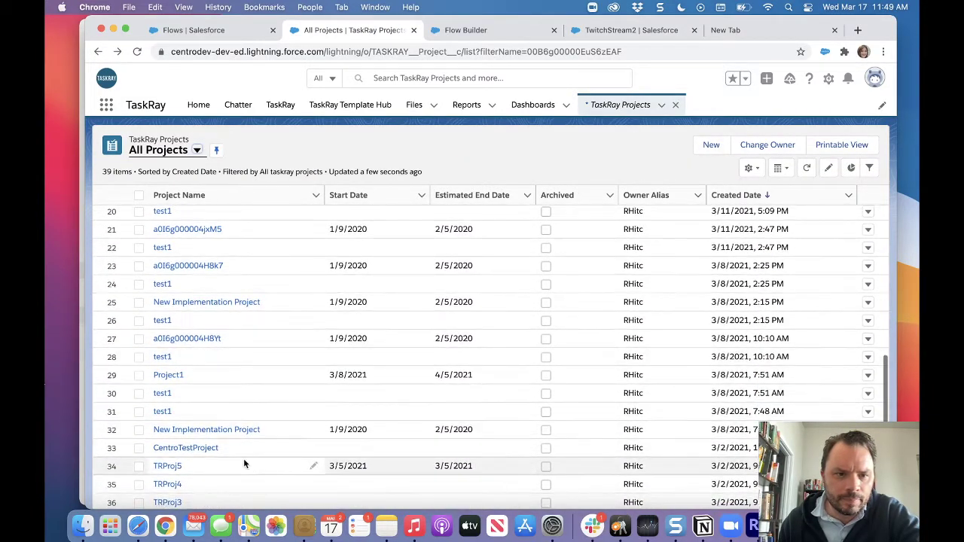
click(224, 430)
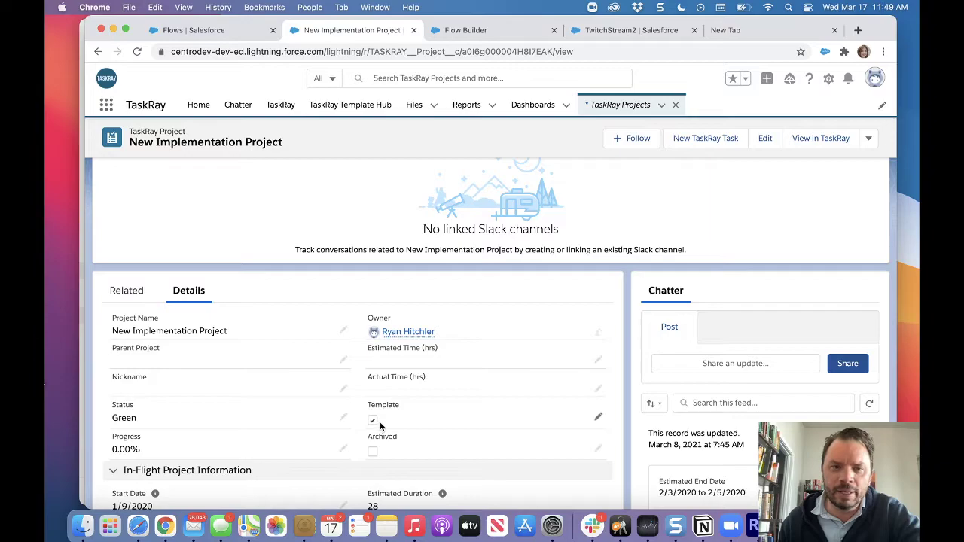
scroll(408, 429, down, 10)
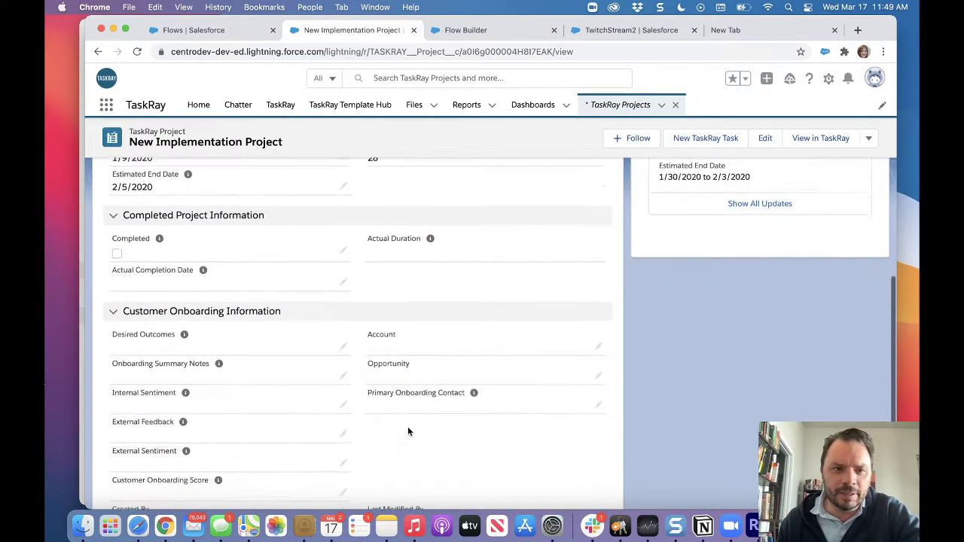
scroll(407, 429, up, 10)
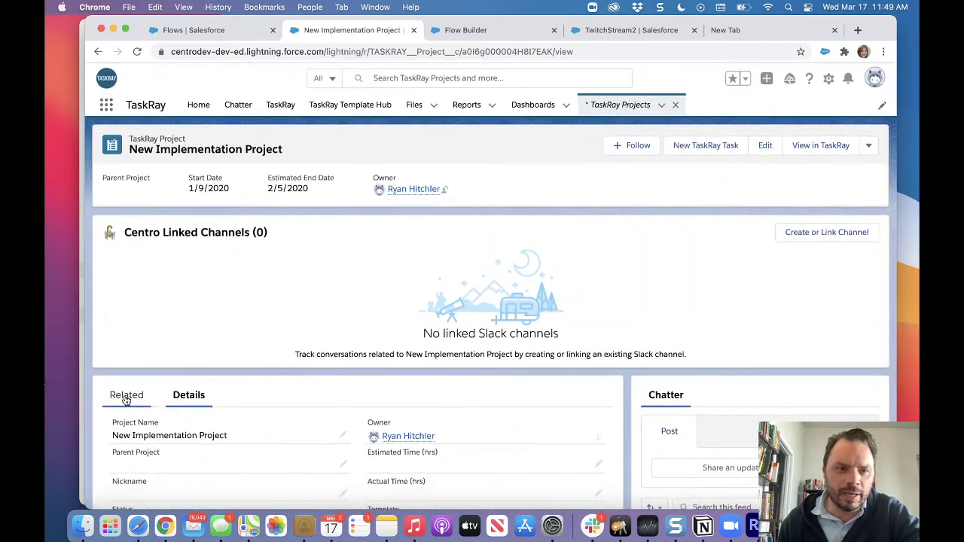
Examine the project's related lists, looking over the TaskRay Team members and the TaskRay Tasks.
click(126, 397)
scroll(437, 394, down, 3)
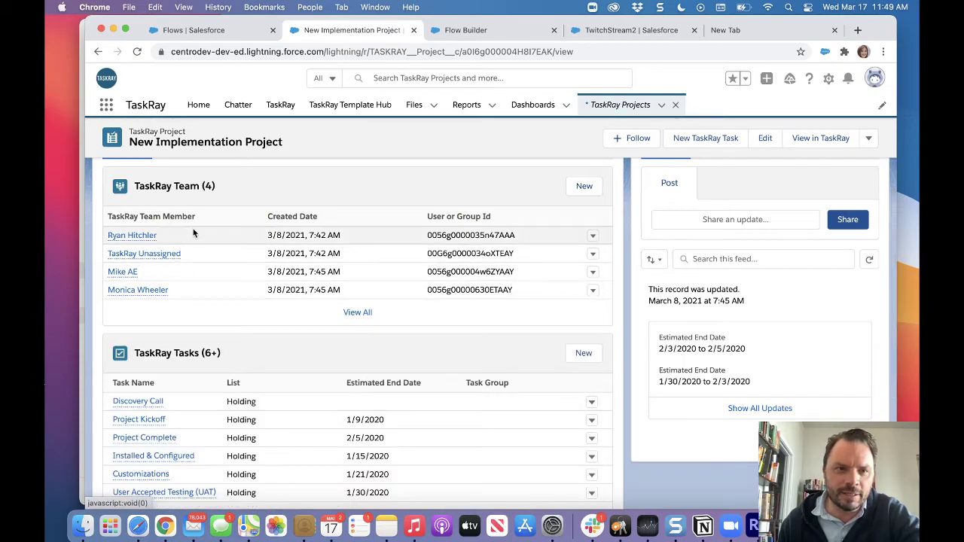
scroll(197, 352, down, 3)
mouse_move(198, 358)
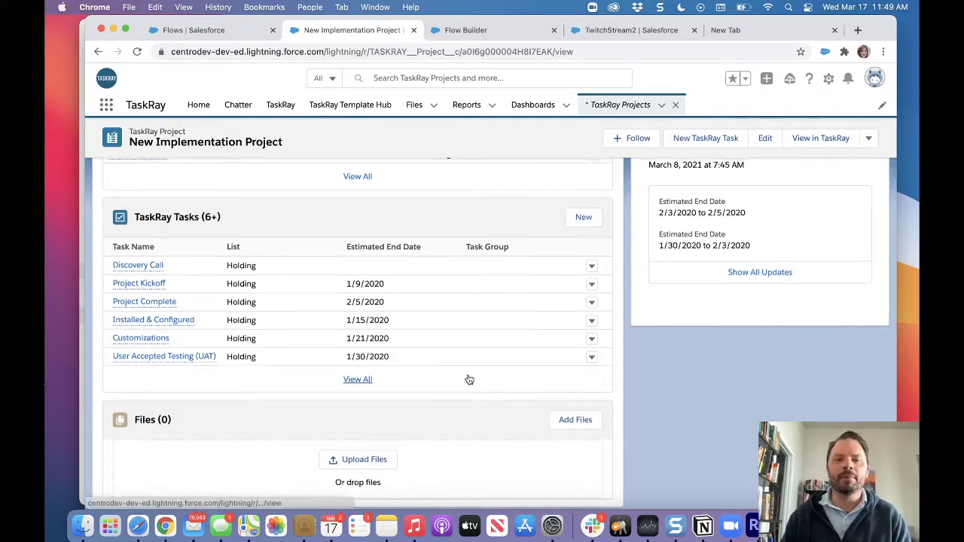
scroll(467, 381, up, 10)
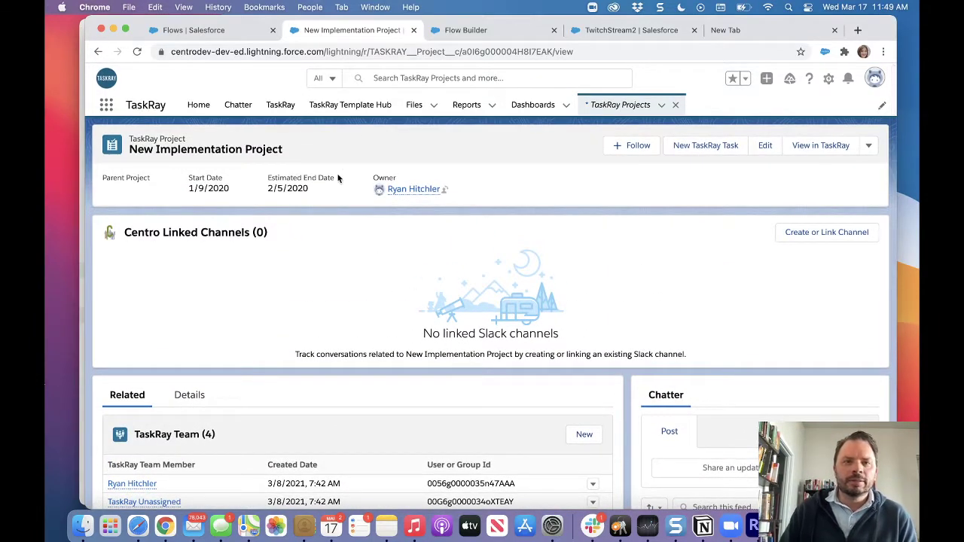
Copy the New Implementation Project's record ID from its URL and set it as the clone action's Template Project Id in the flow.
double_click(525, 51)
key(super+c)
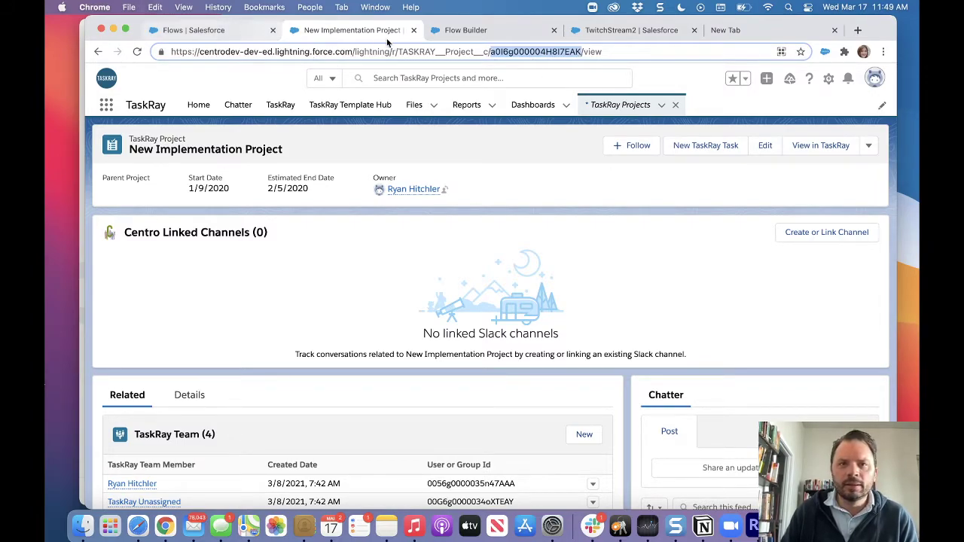
click(199, 34)
click(467, 31)
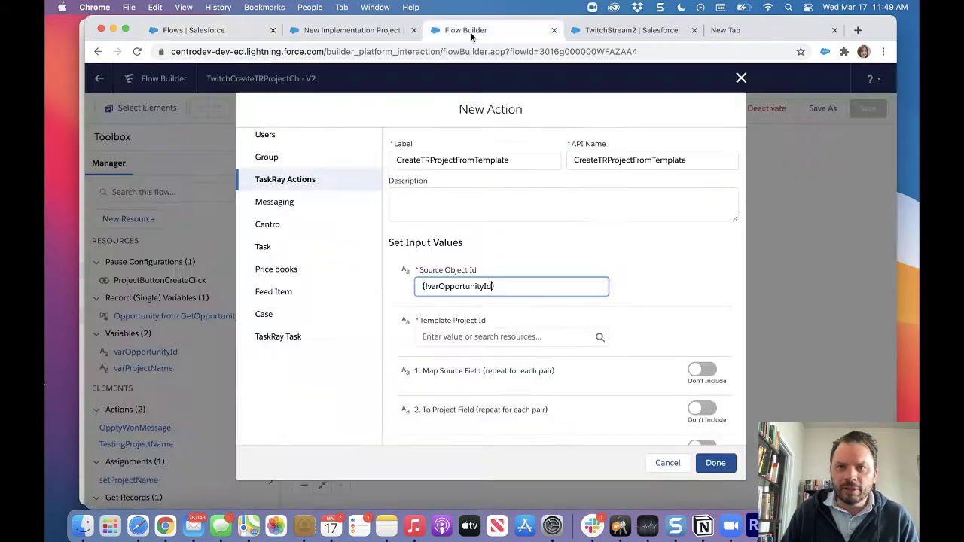
click(507, 339)
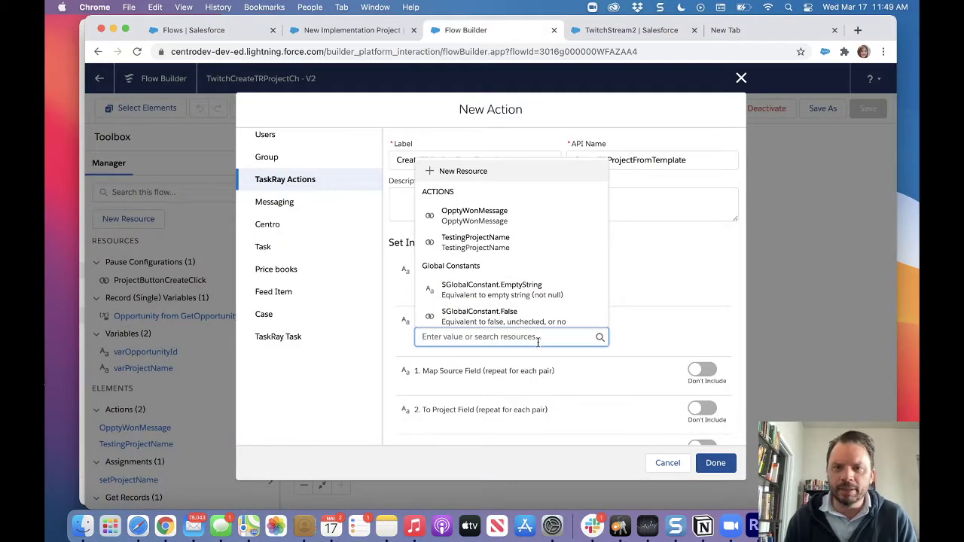
key(super+v)
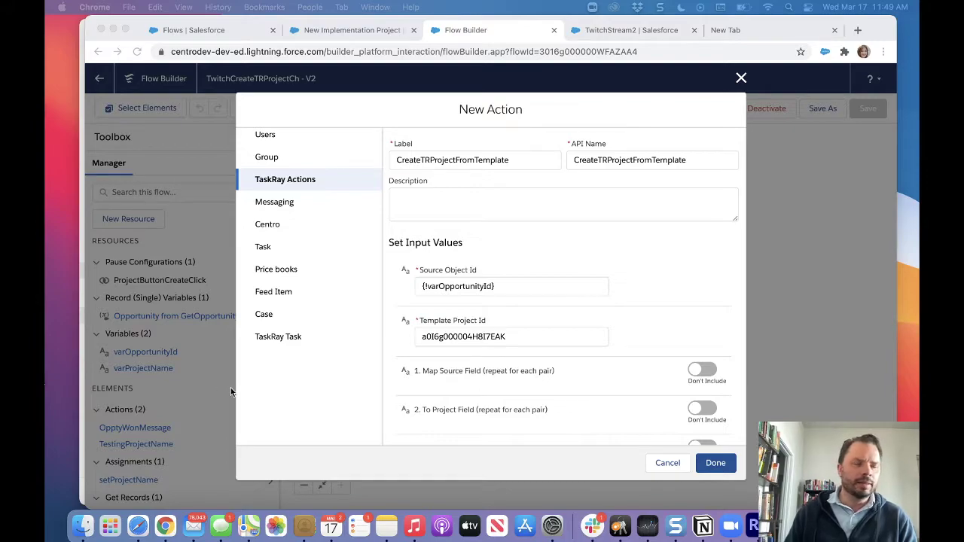
Include the clone action's Project Name input, set it to the varProjectName variable, and finish the action.
scroll(639, 336, down, 5)
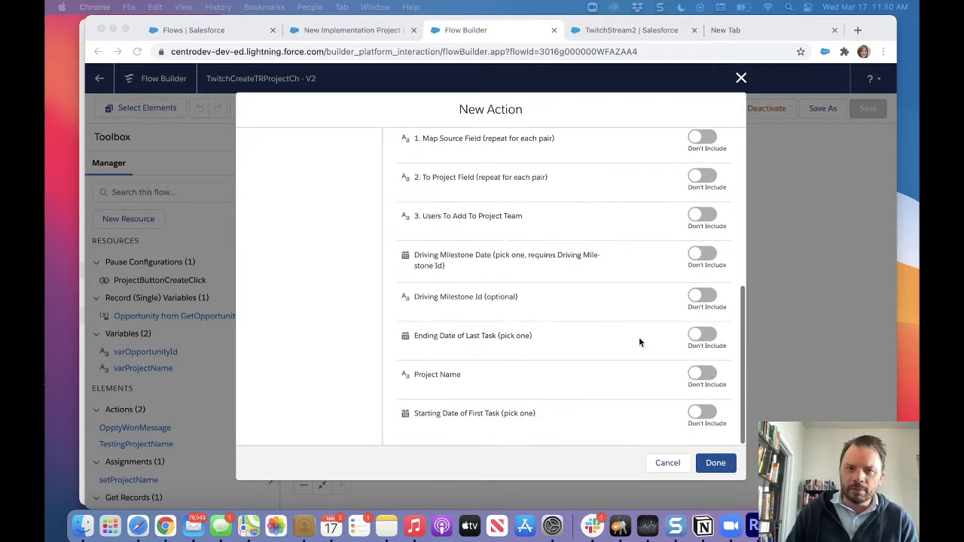
click(711, 372)
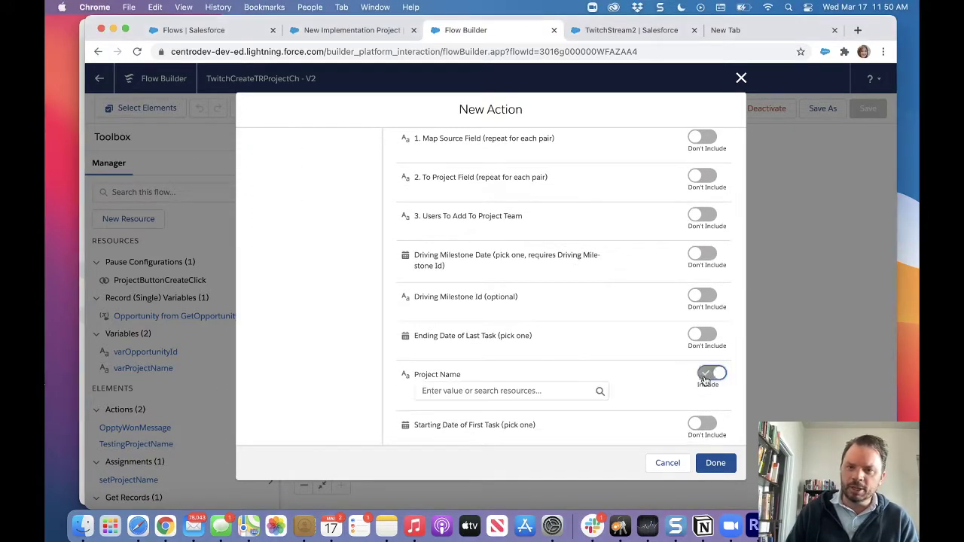
click(514, 389)
scroll(497, 339, down, 6)
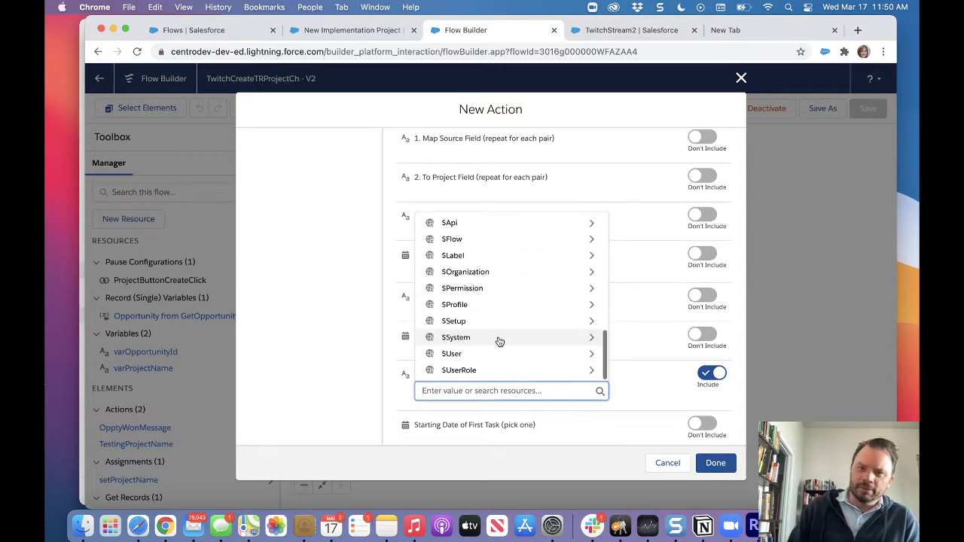
scroll(498, 339, up, 3)
click(469, 281)
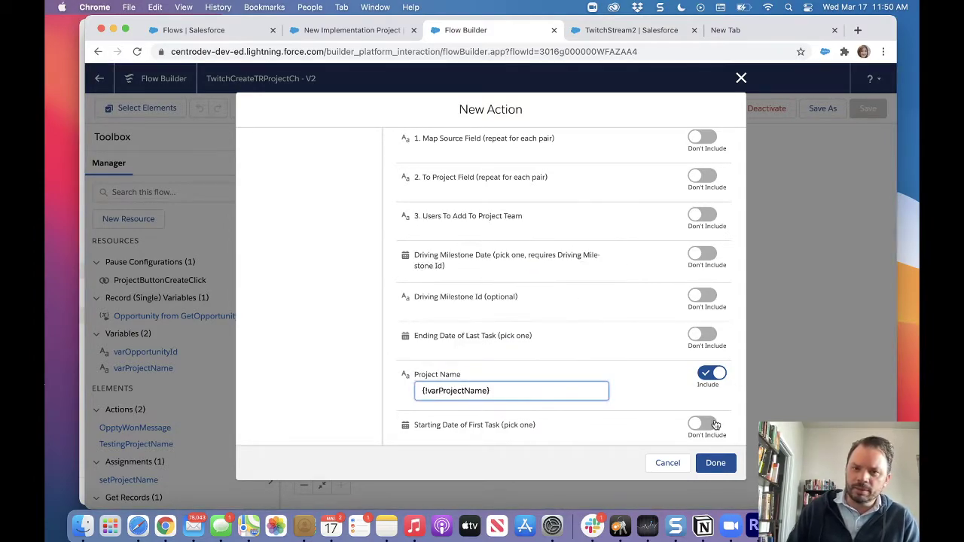
click(714, 463)
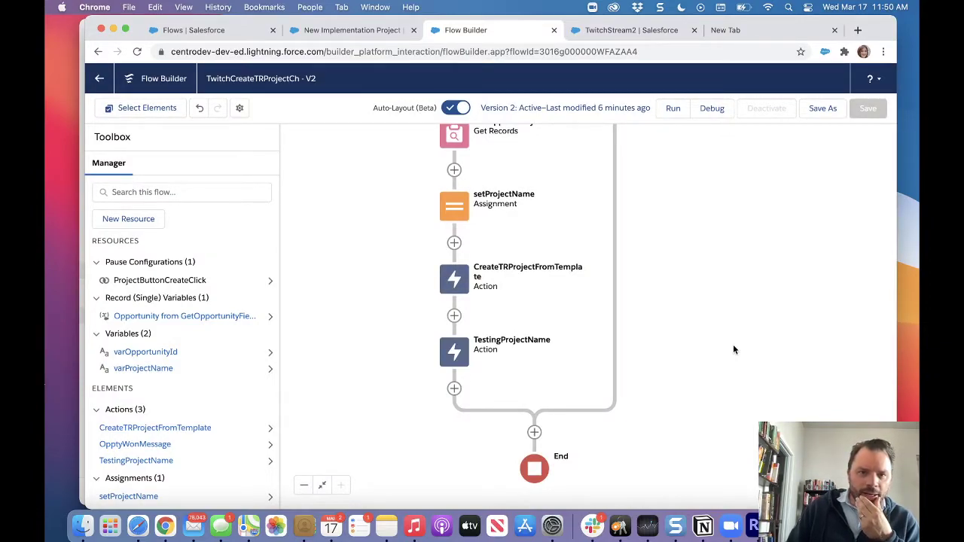
click(449, 285)
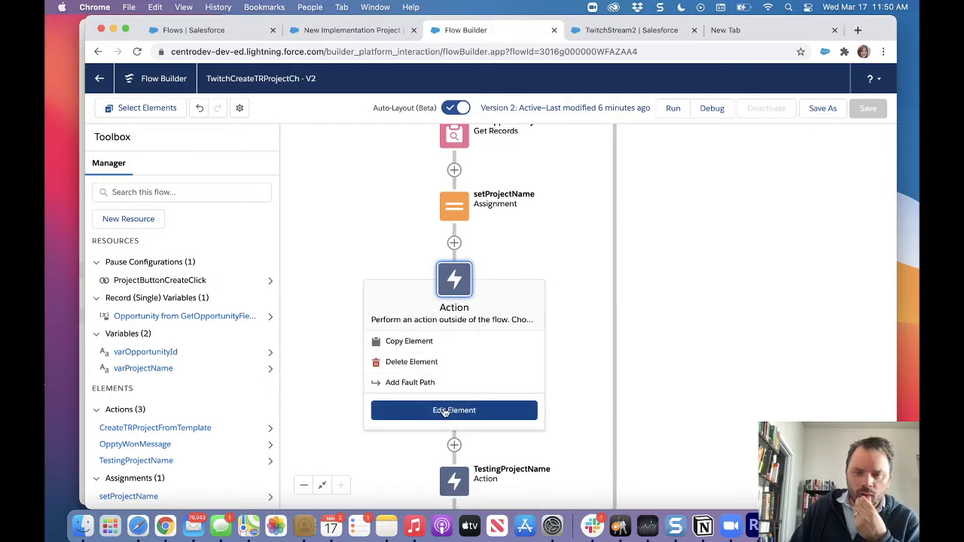
click(516, 275)
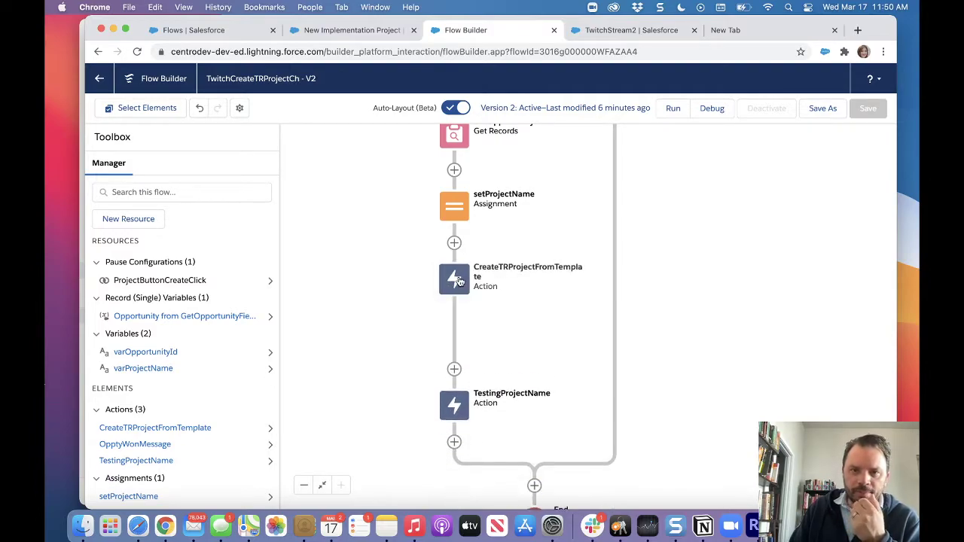
click(452, 313)
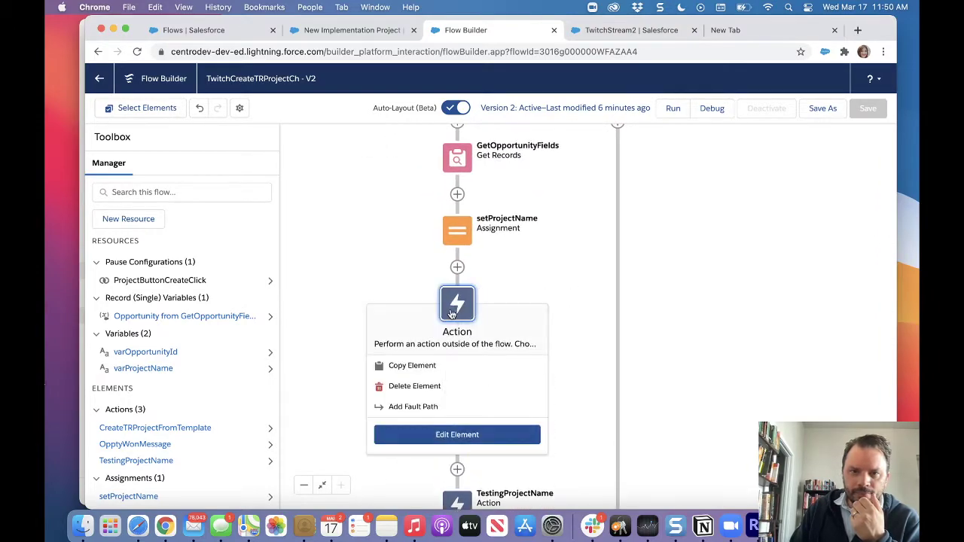
click(459, 309)
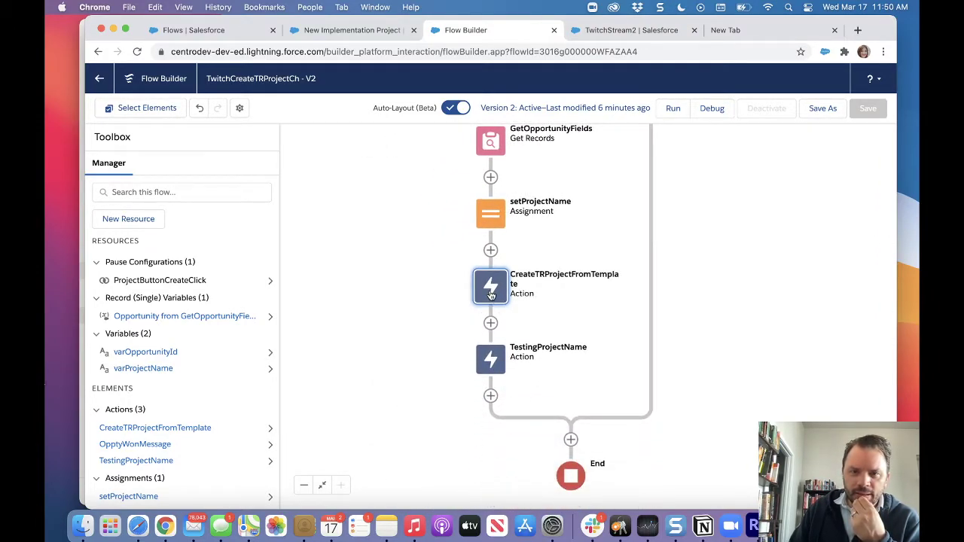
Move the CreateTRProjectFromTemplate action below TestingProjectName by pasting a copy there and deleting the original.
click(490, 293)
click(454, 345)
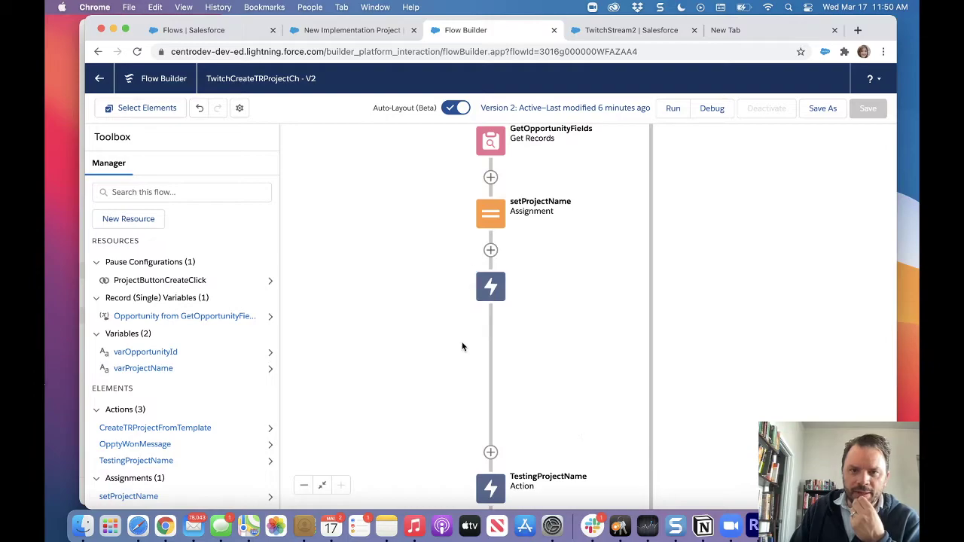
click(491, 396)
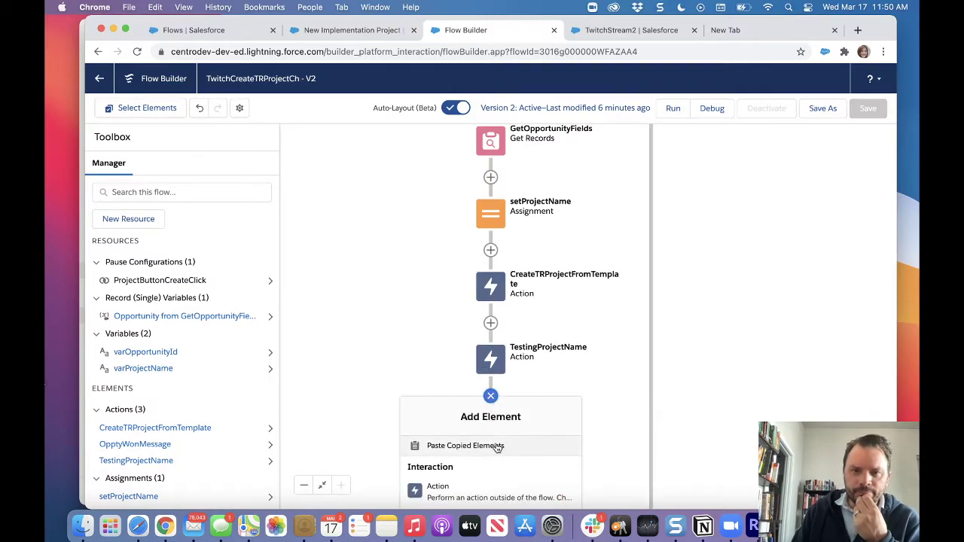
click(465, 446)
click(490, 286)
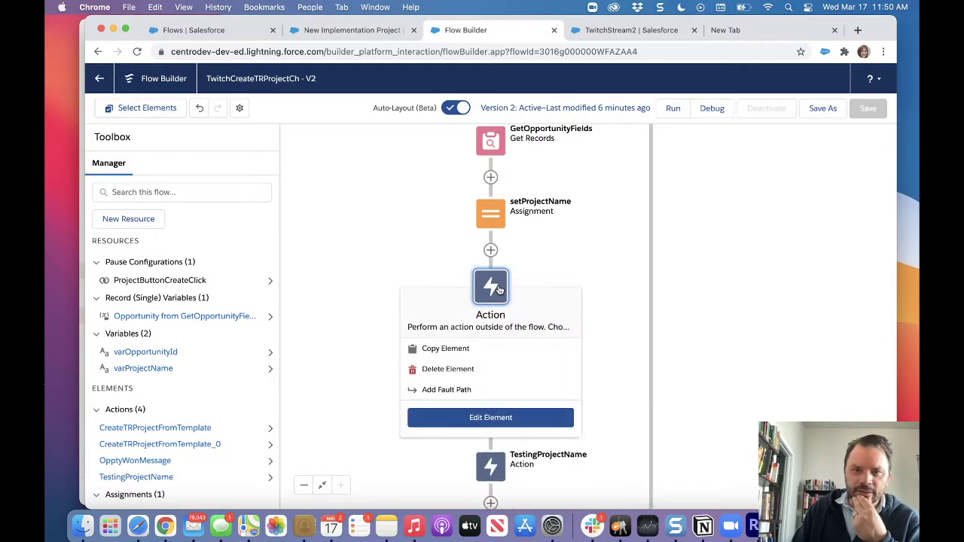
click(456, 376)
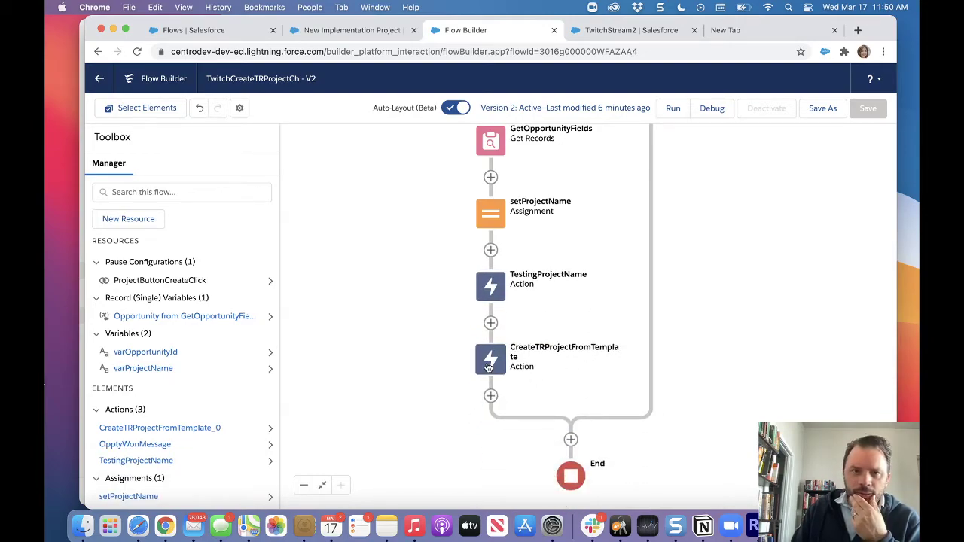
Open the TestingProjectName and CreateTRProjectFromTemplate actions in turn and check their settings without editing them.
click(490, 286)
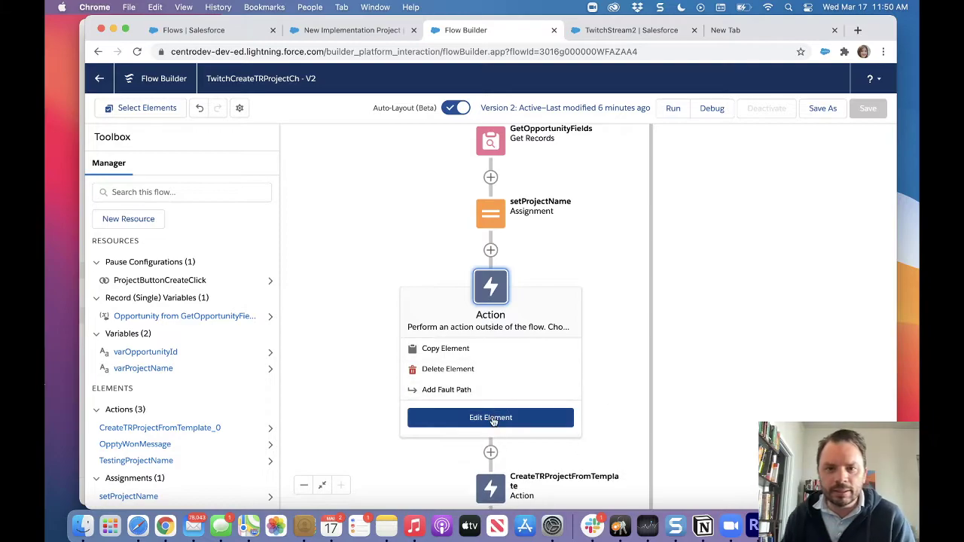
click(490, 417)
scroll(557, 399, down, 5)
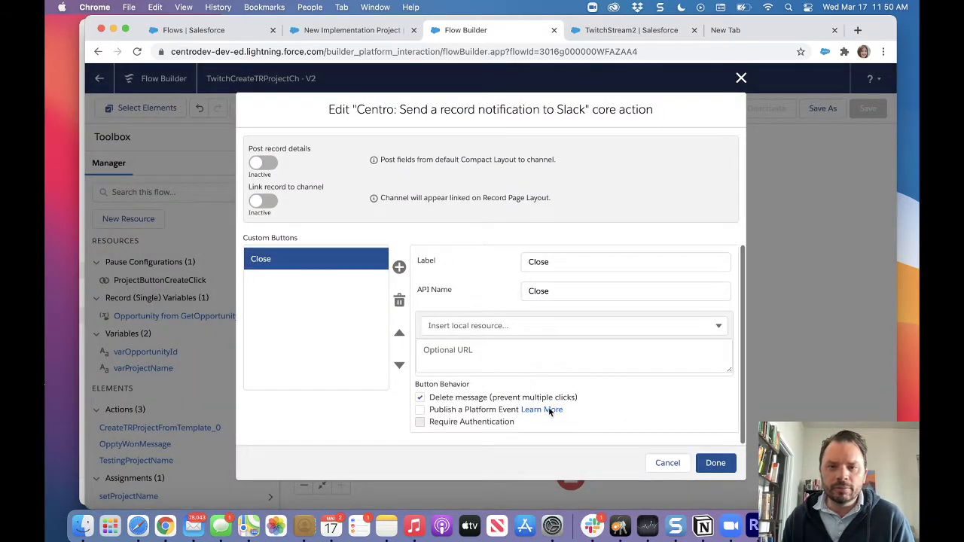
click(662, 460)
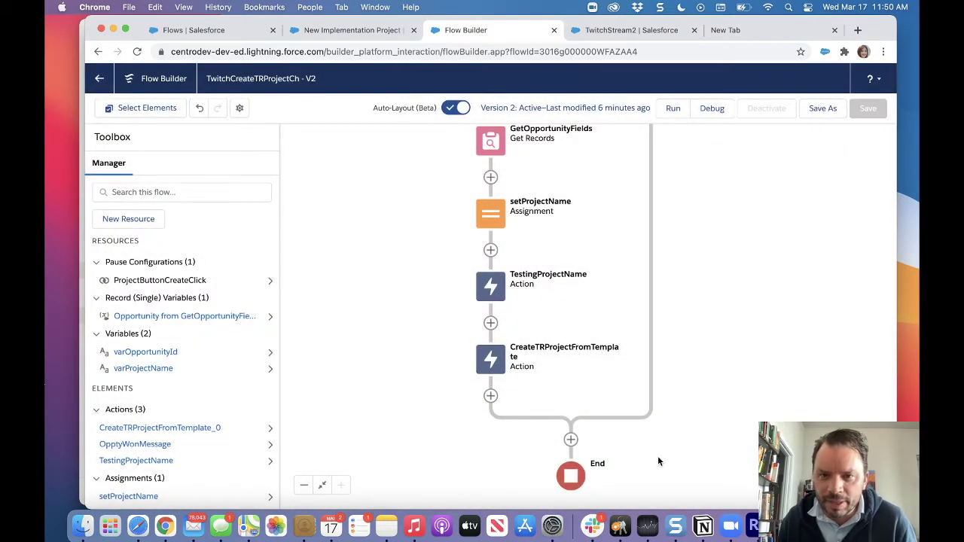
click(485, 361)
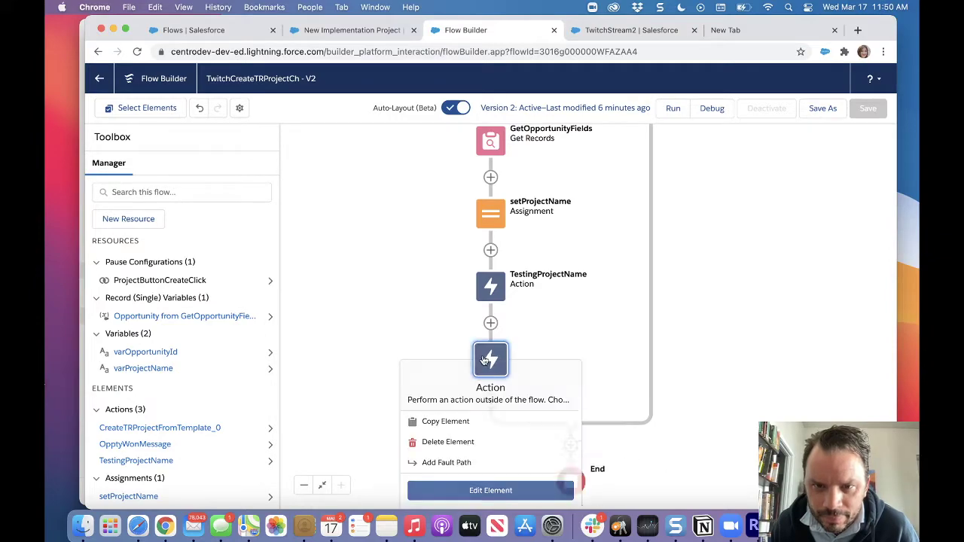
click(463, 491)
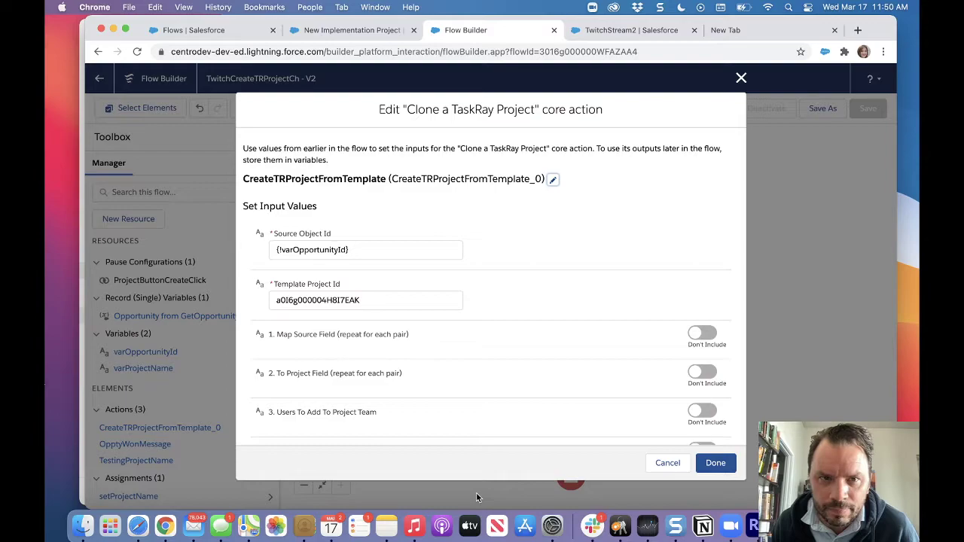
click(715, 462)
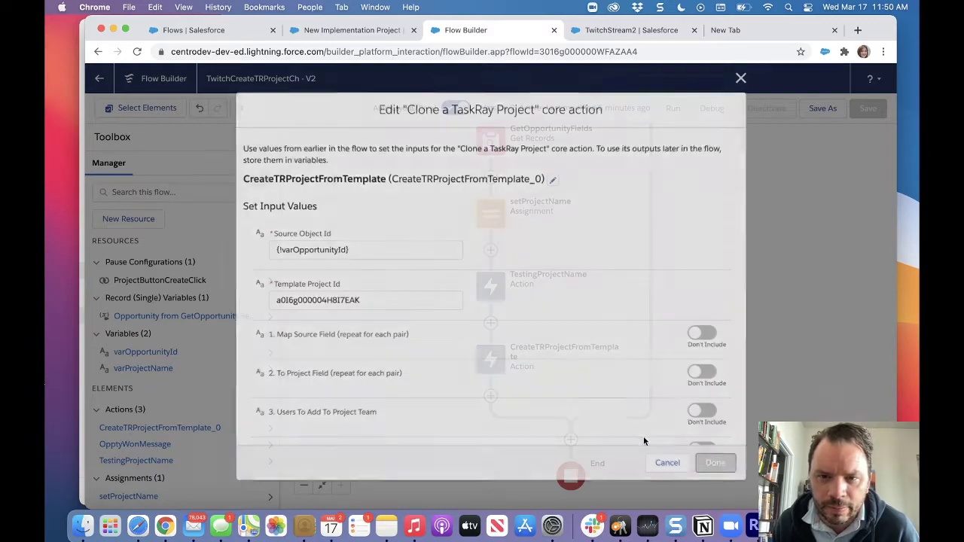
Move the TestingProjectName action below CreateTRProjectFromTemplate by pasting a copy there and deleting the original.
click(494, 285)
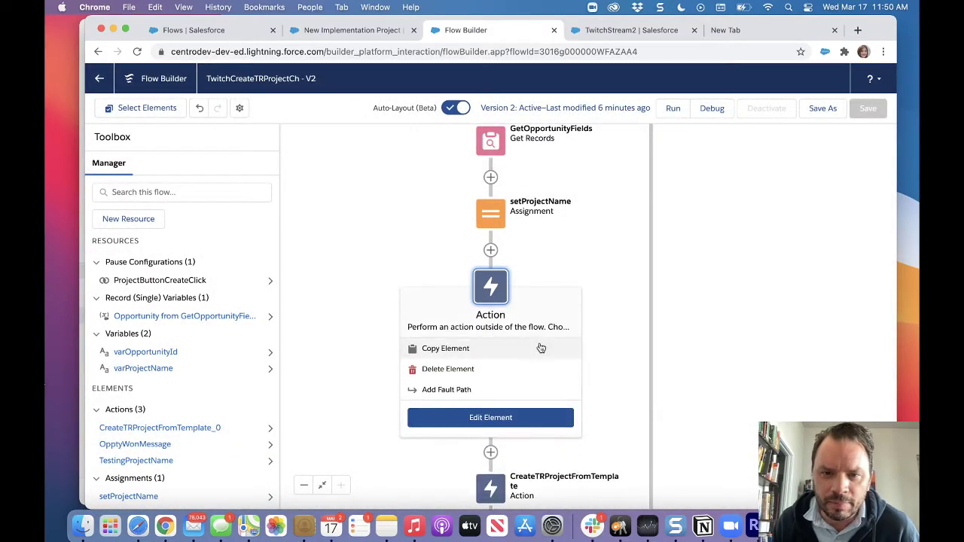
click(505, 351)
click(490, 396)
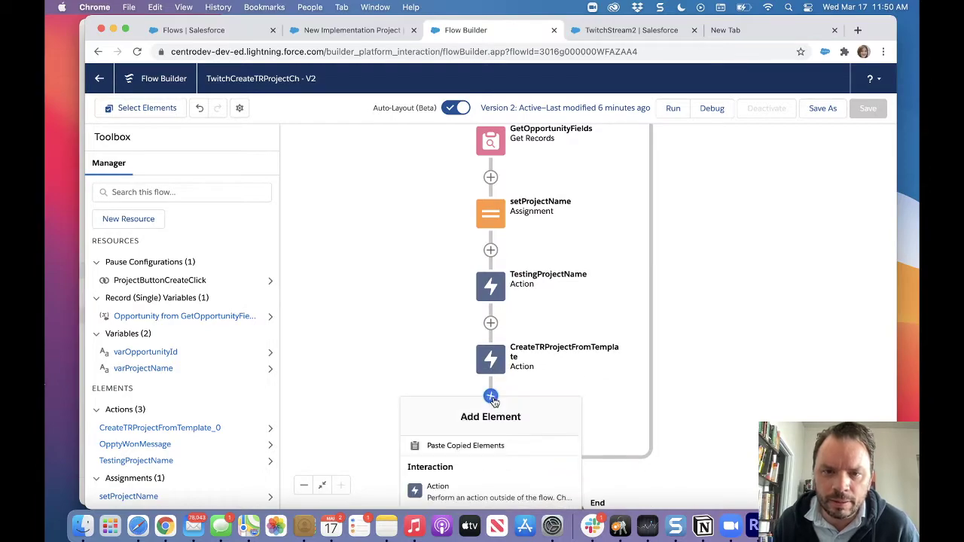
click(479, 447)
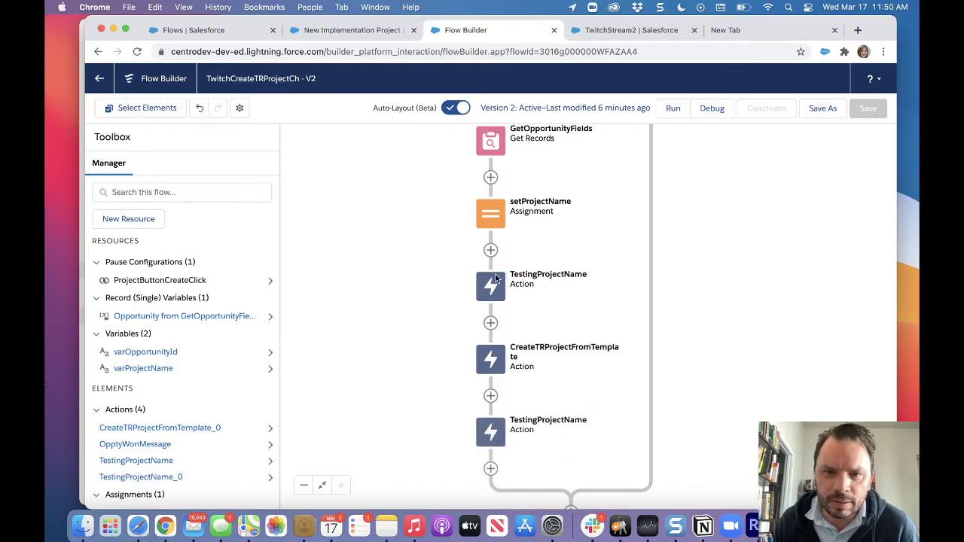
click(497, 289)
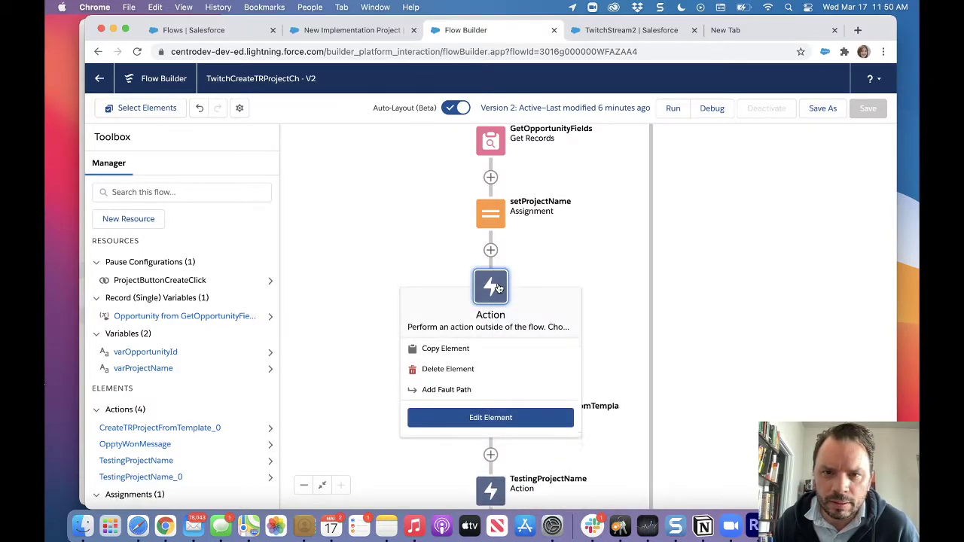
click(451, 368)
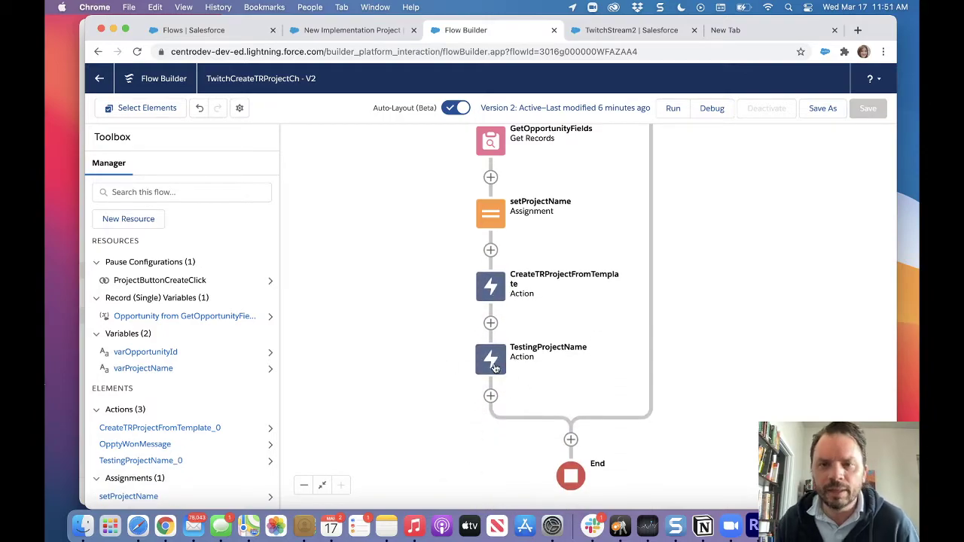
Review the input values of the CreateTRProjectFromTemplate action and close it without changes.
click(490, 286)
click(485, 419)
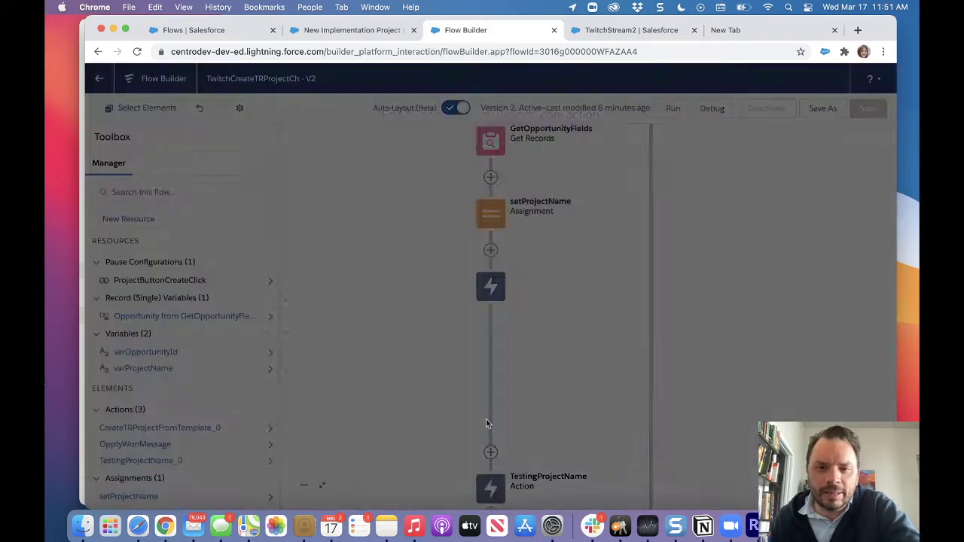
scroll(485, 413, down, 5)
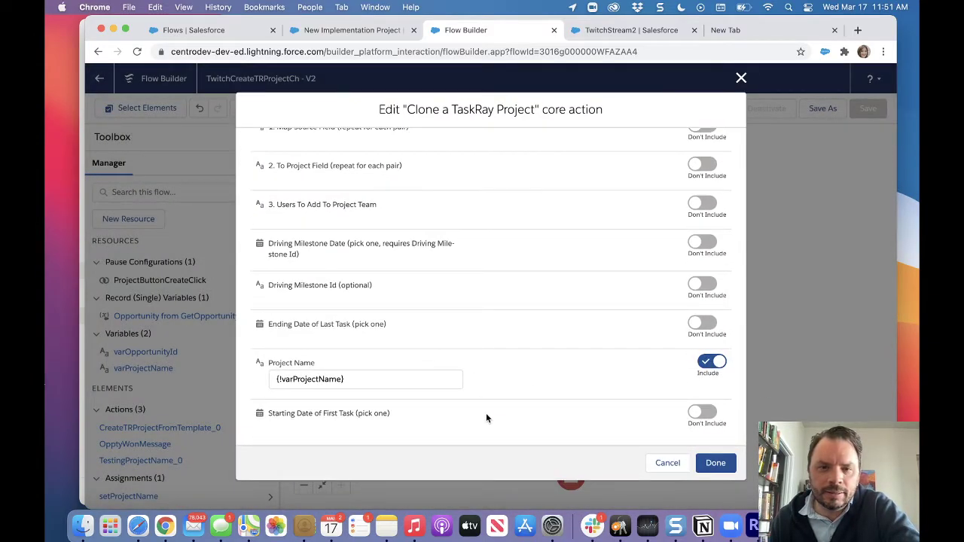
scroll(485, 412, up, 4)
click(662, 463)
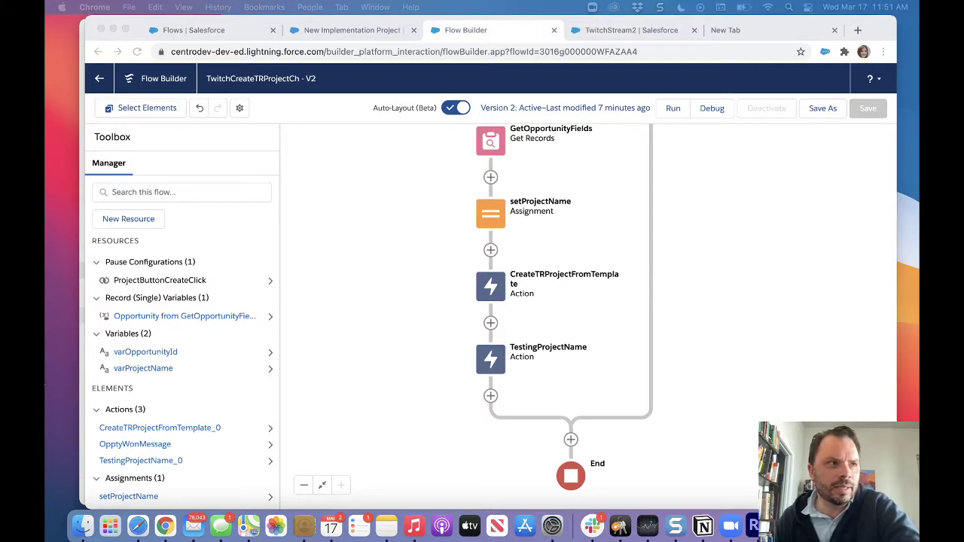
Add a Get Records element labelled GetTRProject between the CreateTRProjectFromTemplate and TestingProjectName actions.
click(487, 324)
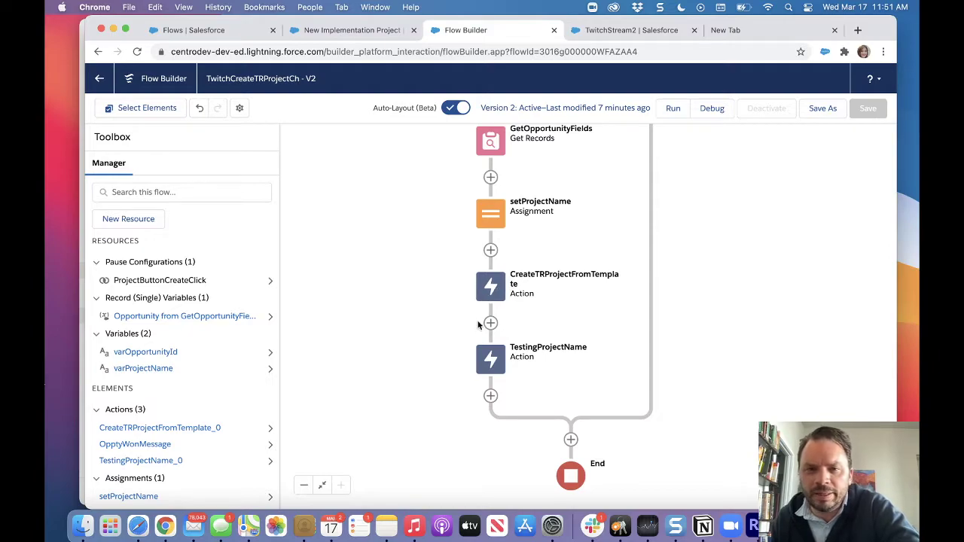
click(491, 324)
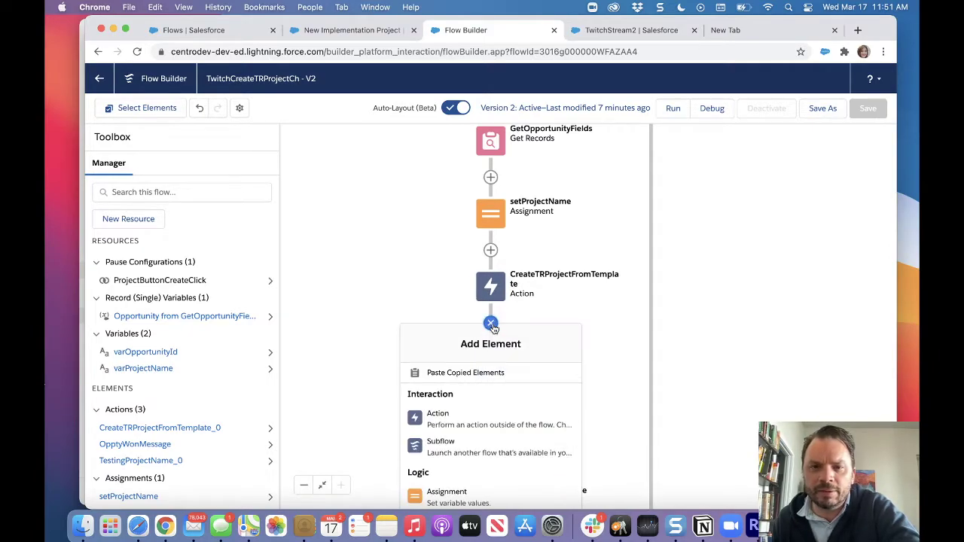
scroll(504, 418, down, 5)
scroll(504, 426, down, 1)
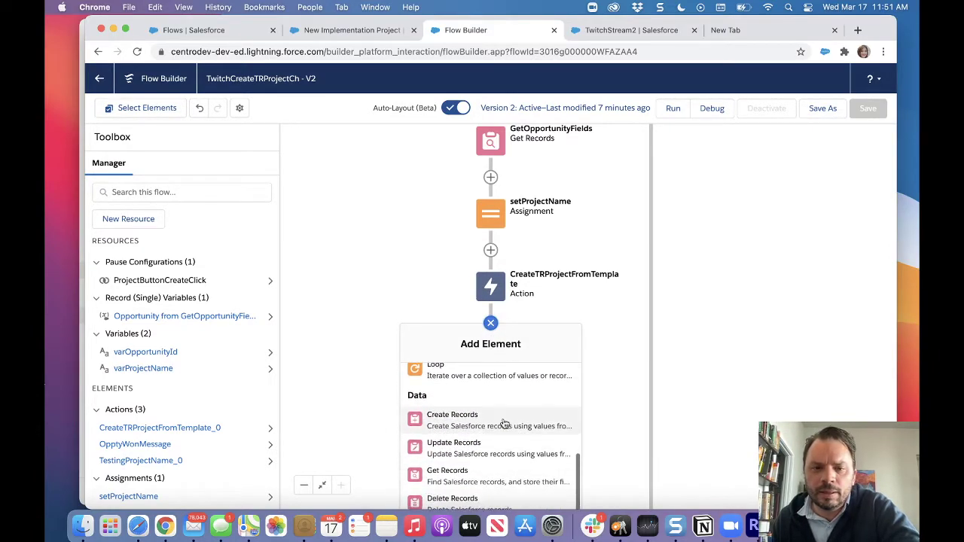
click(471, 487)
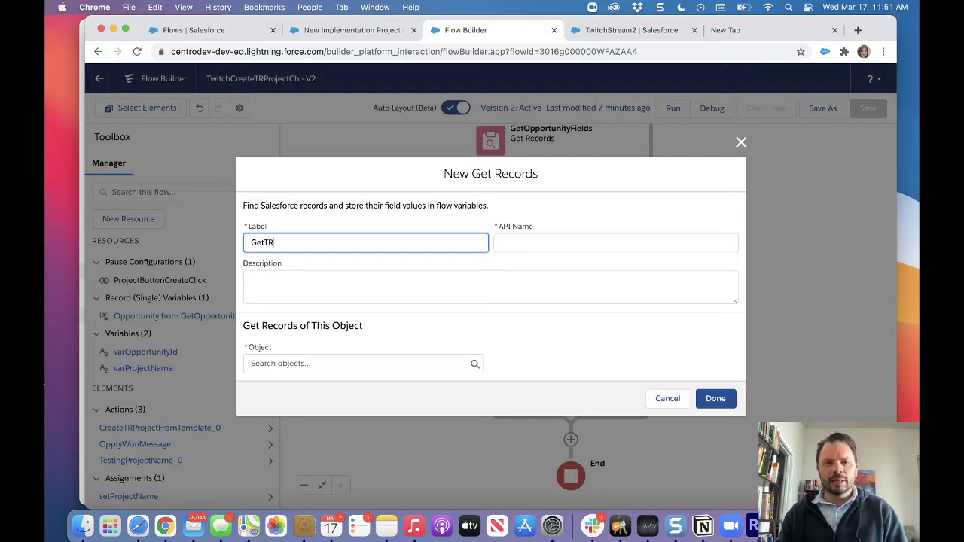
text(GetTRPRojec)
key(BackSpace)
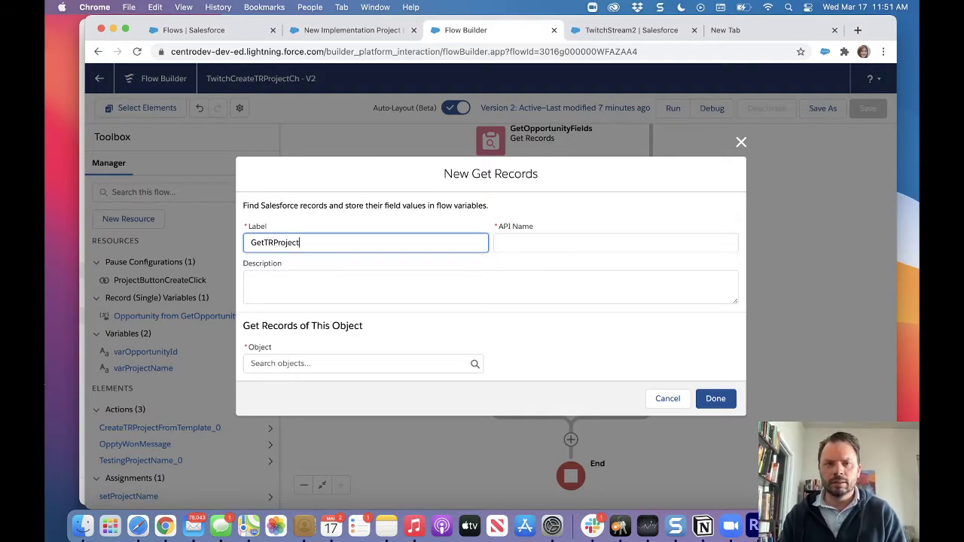
key(Tab)
Search the objects for "taskray" and set the object of GetTRProject to TaskRay Project.
click(343, 363)
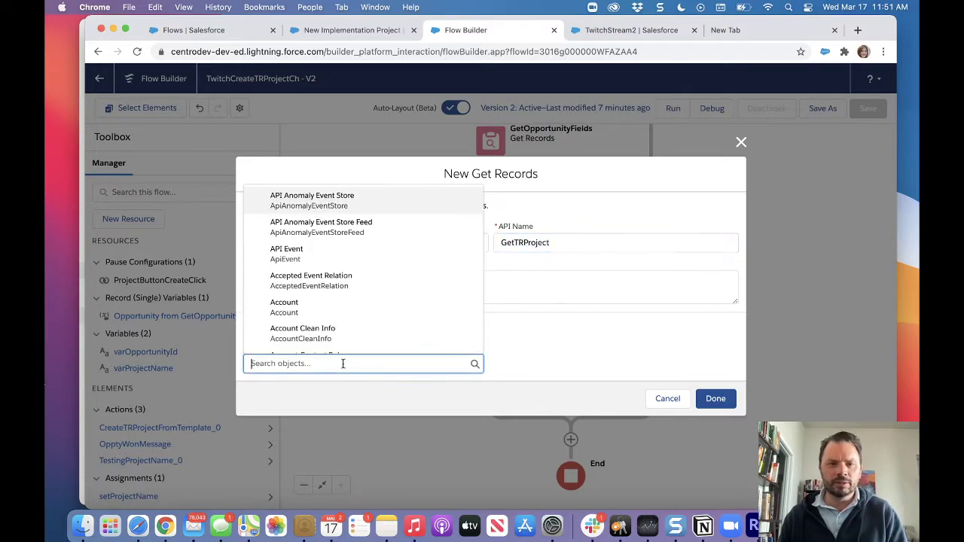
text(task)
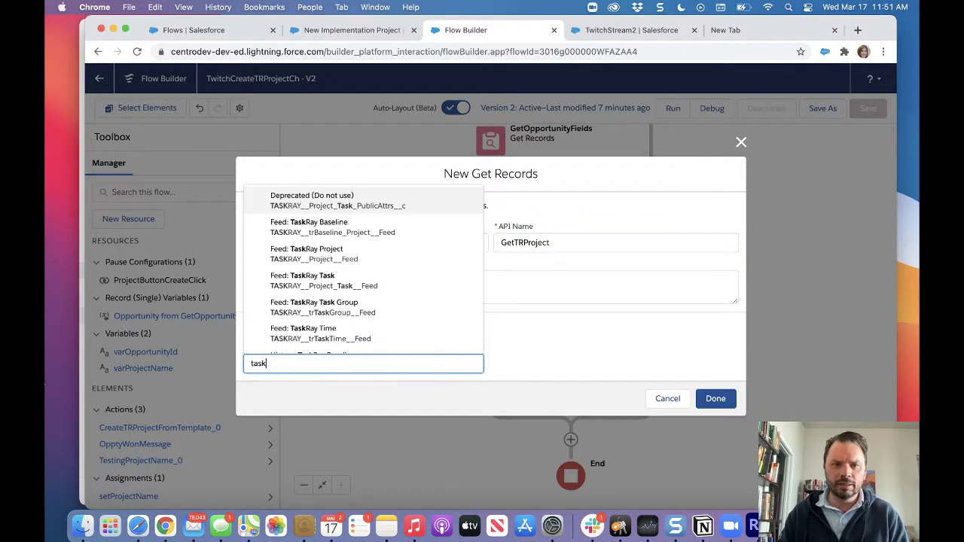
text(ry)
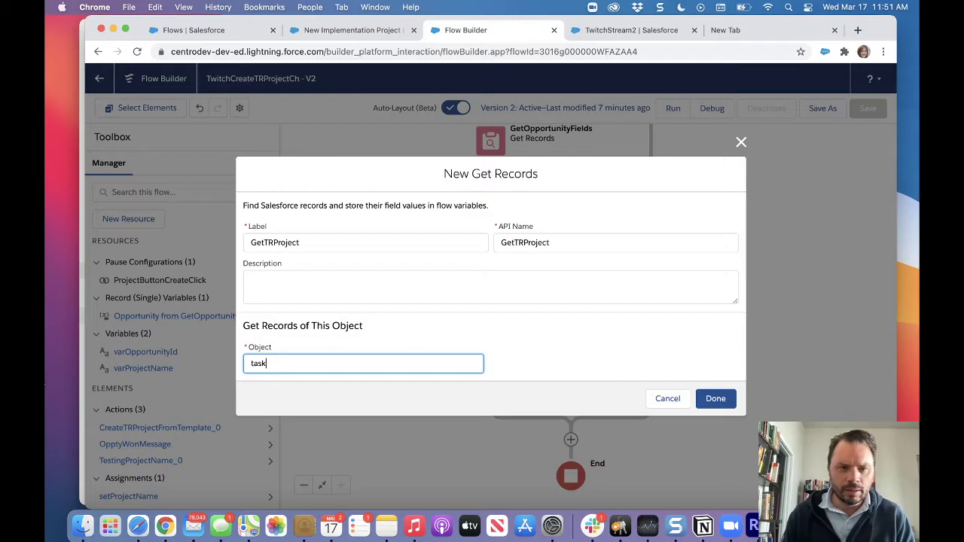
text(ray)
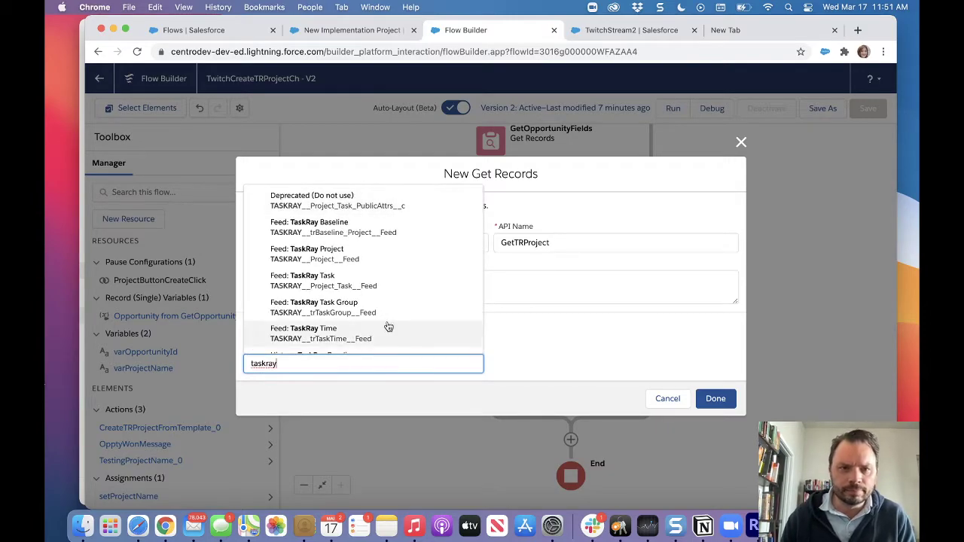
scroll(387, 326, down, 1)
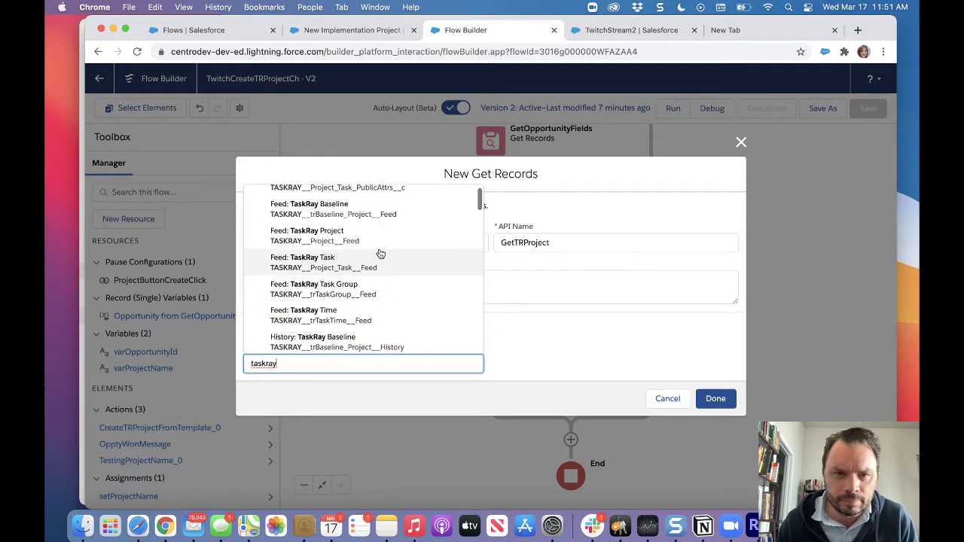
scroll(380, 254, down, 10)
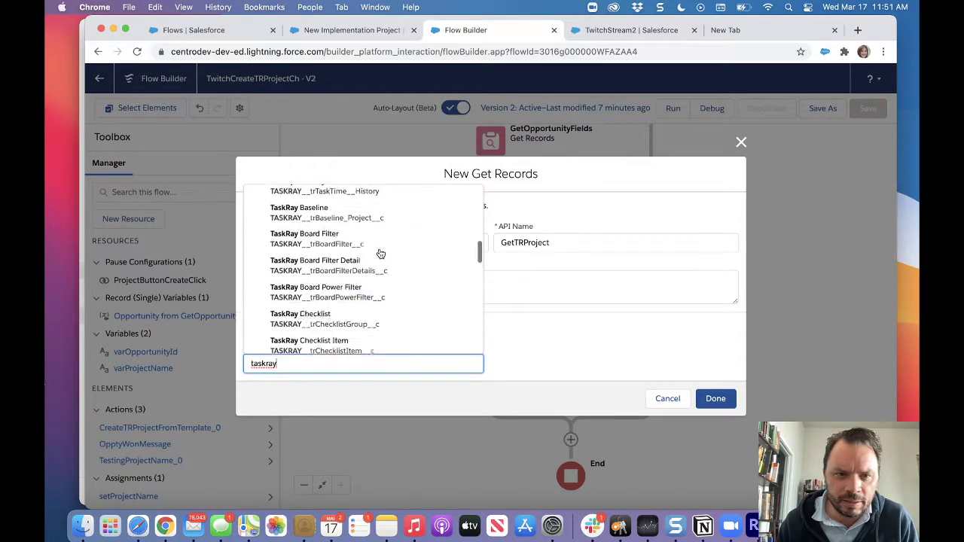
scroll(380, 254, down, 3)
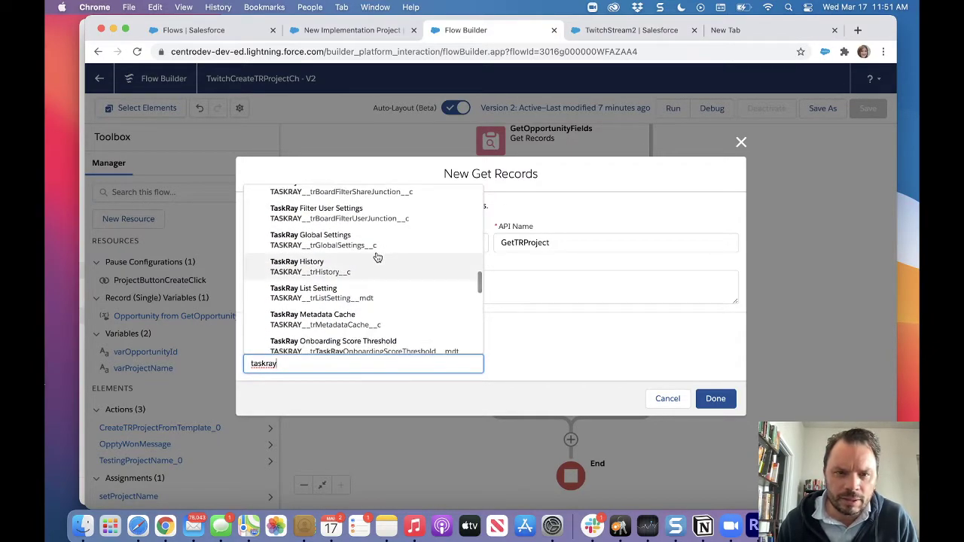
scroll(378, 257, down, 4)
click(338, 295)
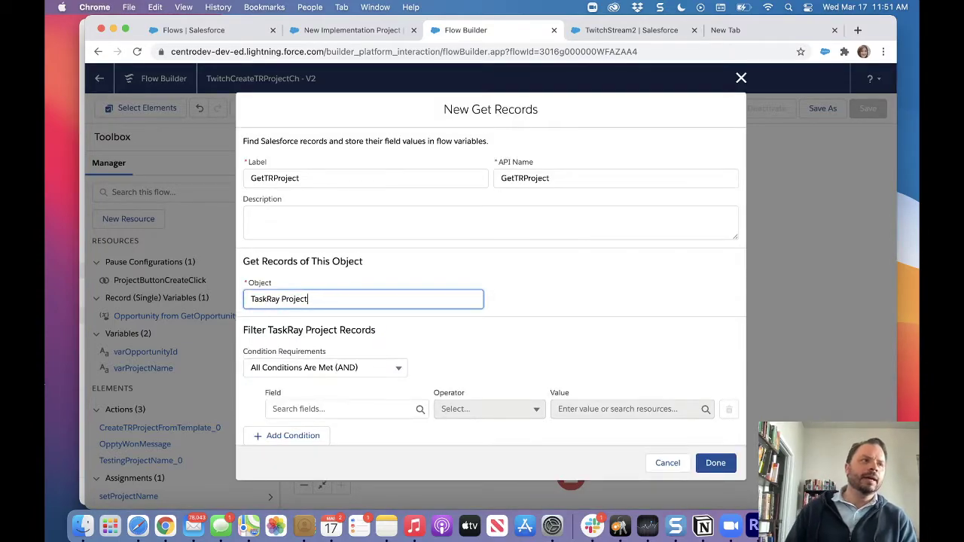
Filter the TaskRay Project records to those whose Name equals the varProjectName variable.
key(super+Tab)
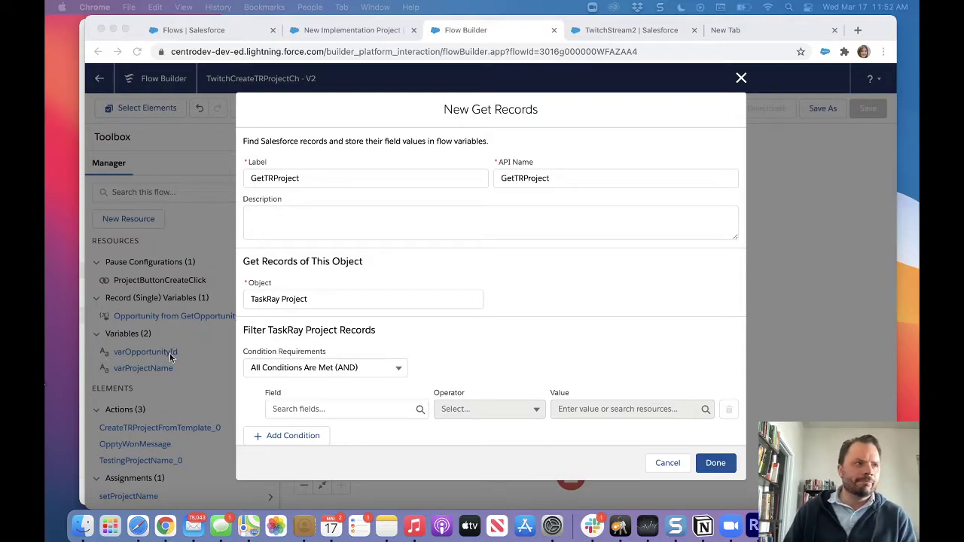
scroll(452, 375, down, 3)
click(344, 340)
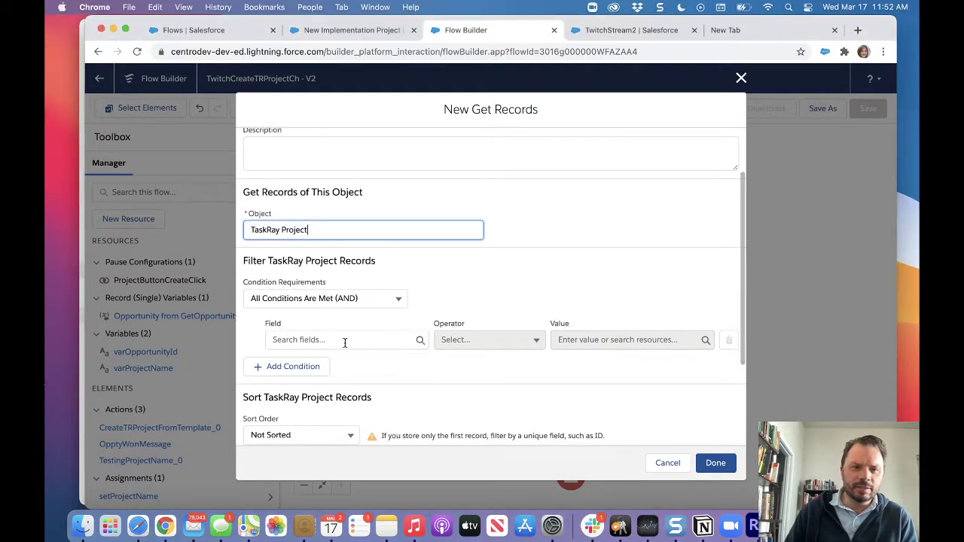
scroll(342, 330, down, 5)
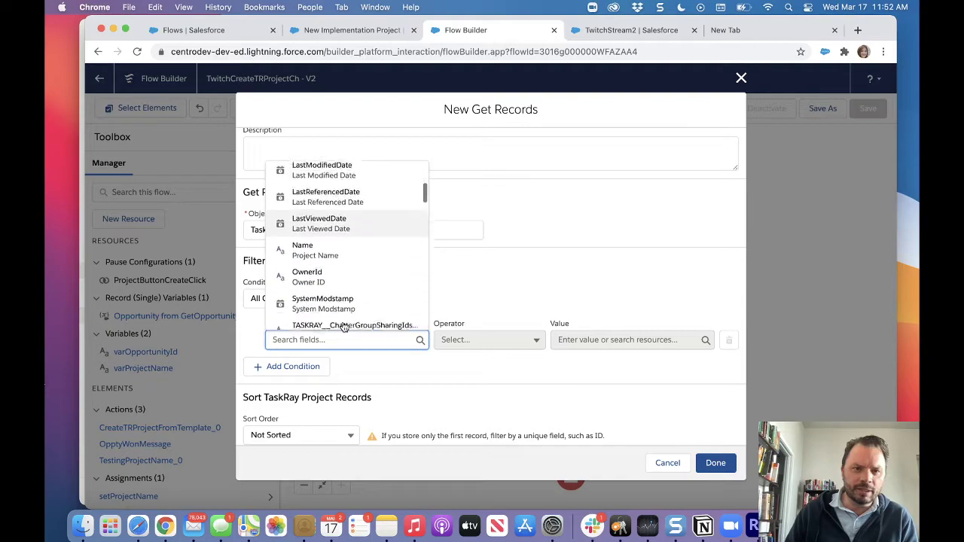
scroll(343, 326, up, 5)
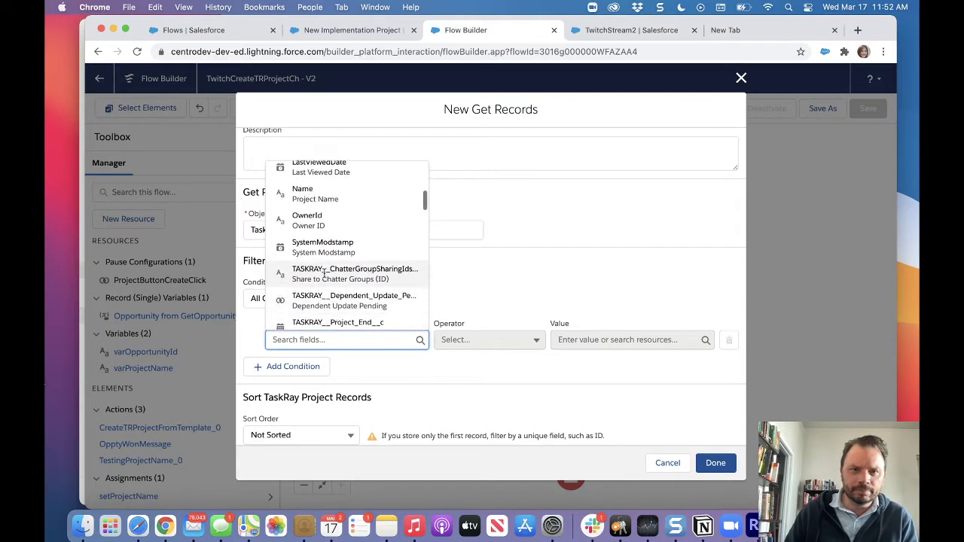
click(326, 197)
click(615, 340)
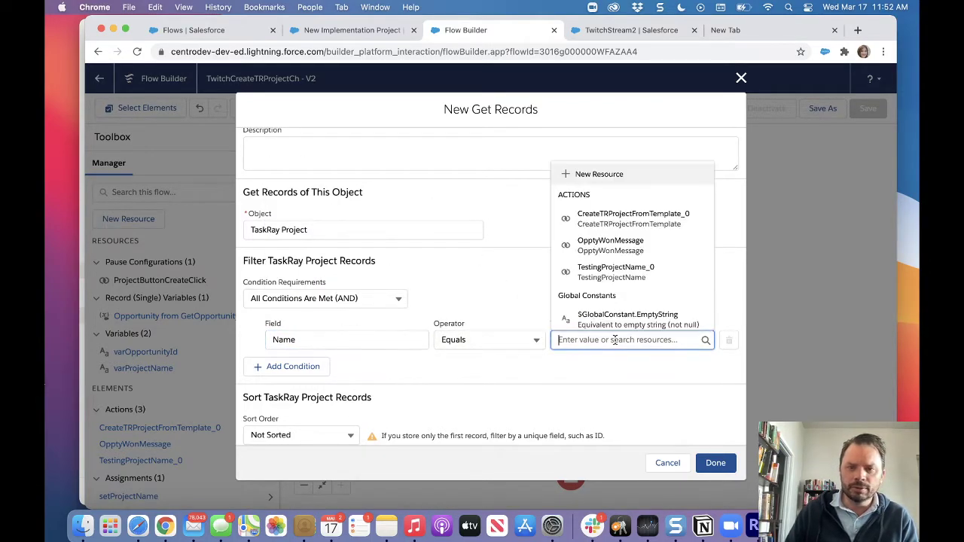
scroll(622, 271, down, 2)
click(627, 272)
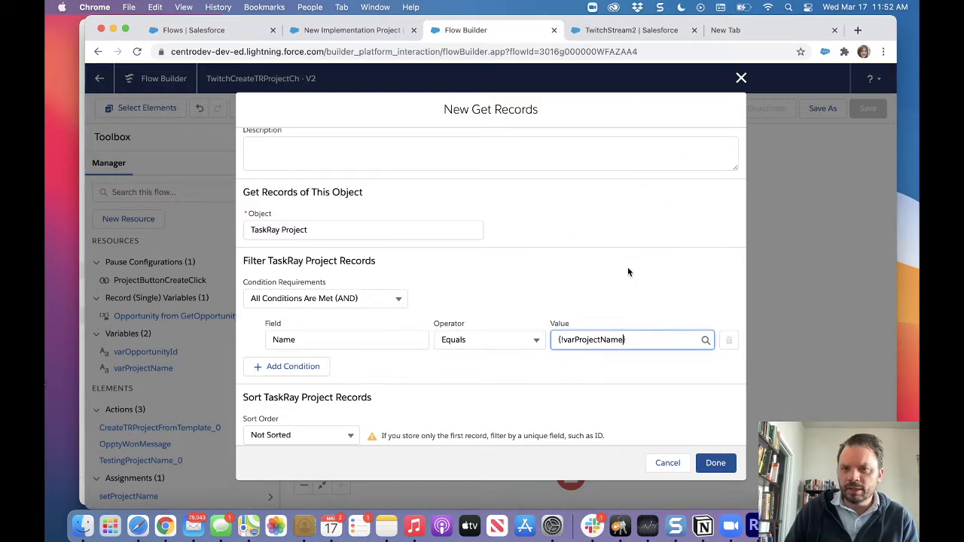
click(596, 375)
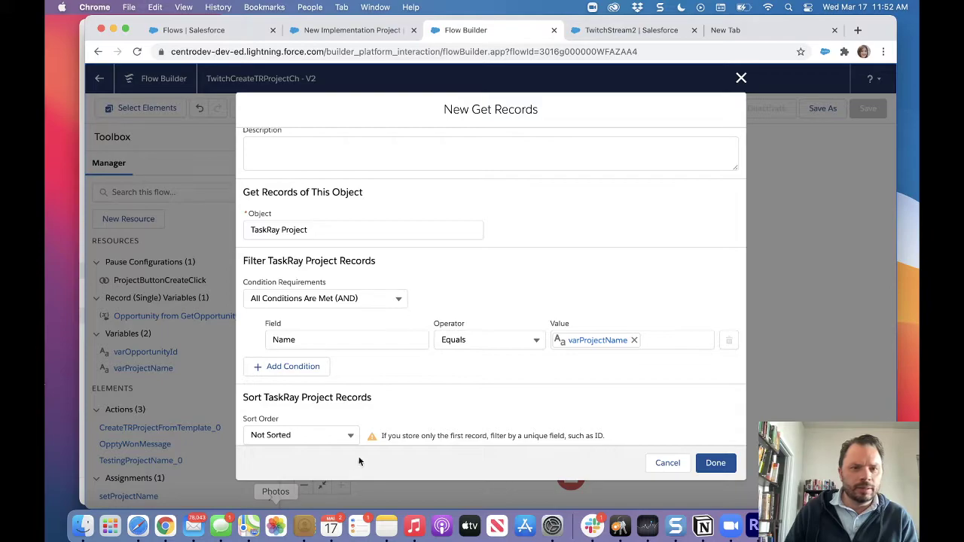
Sort the TaskRay Project records in descending order by CreatedDate and finish the GetTRProject element.
scroll(341, 377, down, 4)
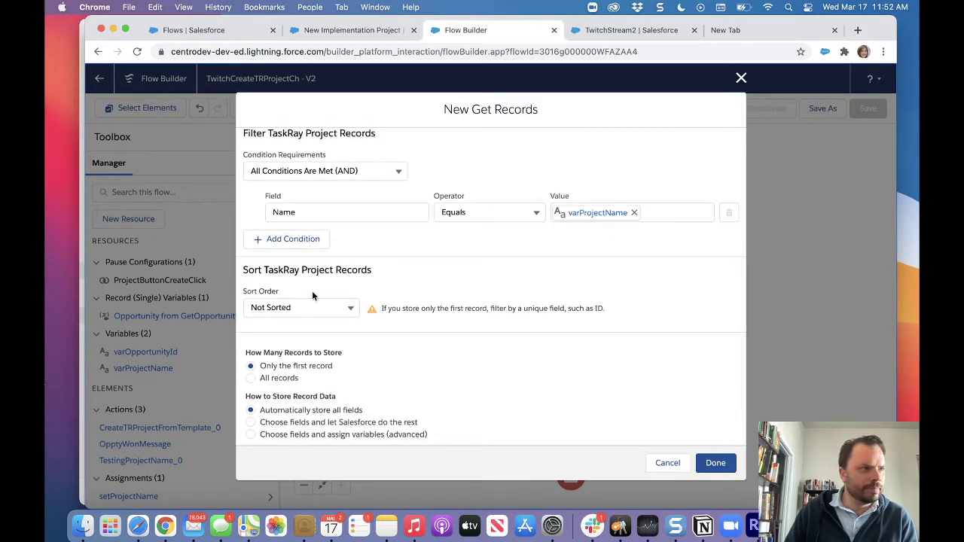
click(303, 307)
click(300, 352)
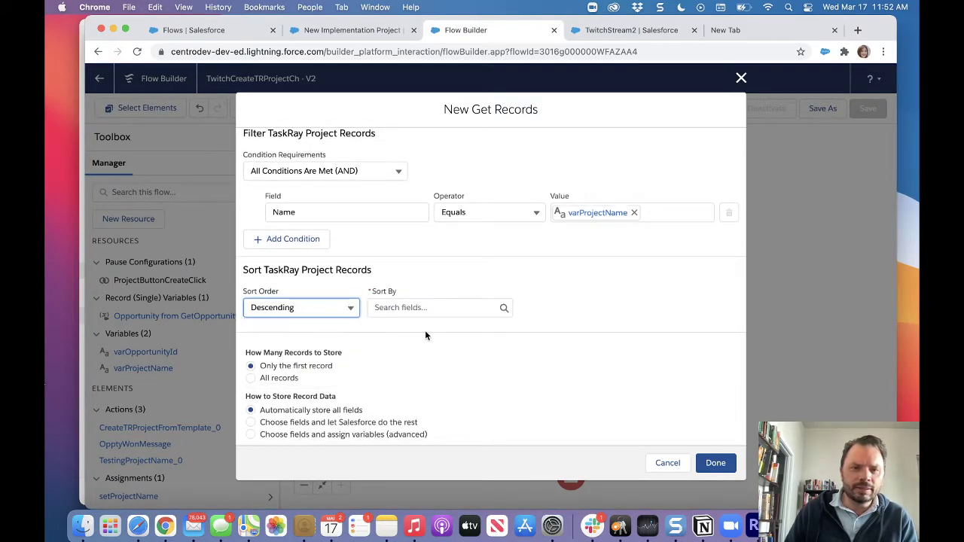
click(421, 308)
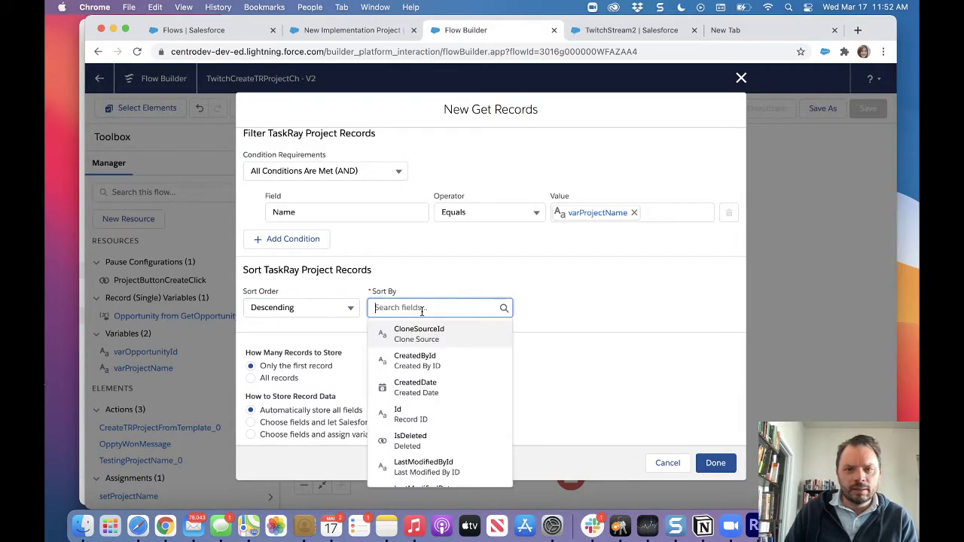
click(399, 387)
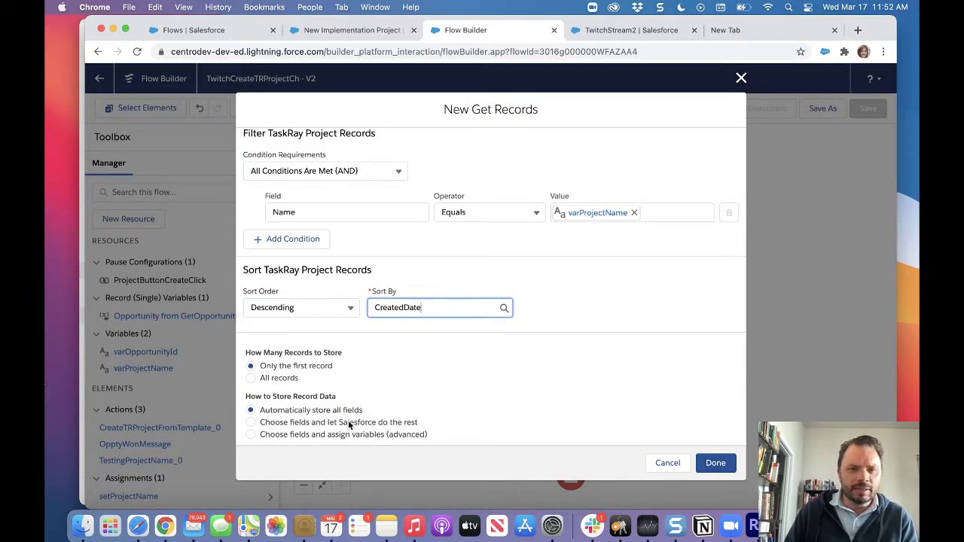
click(714, 462)
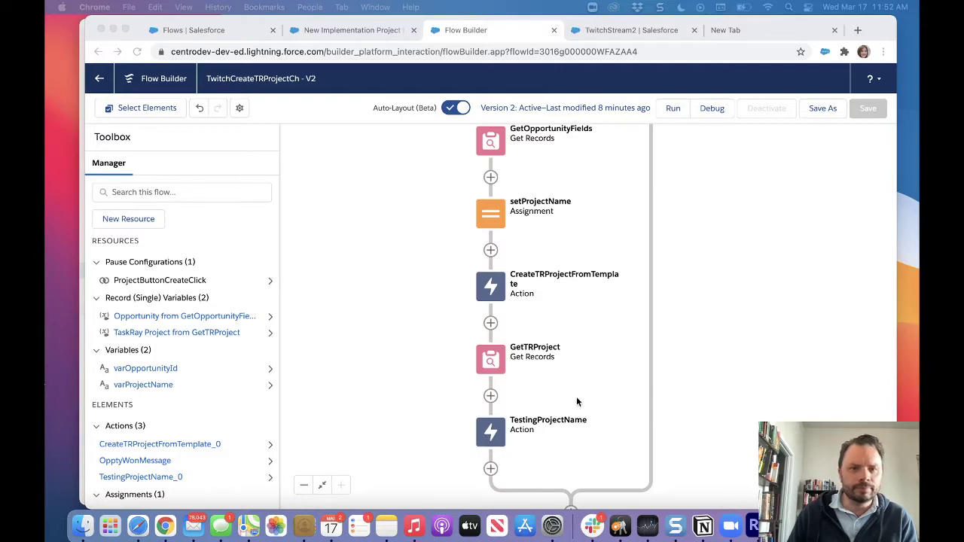
Create a new variable resource named varTRProjectID with the Text data type.
click(126, 220)
click(126, 221)
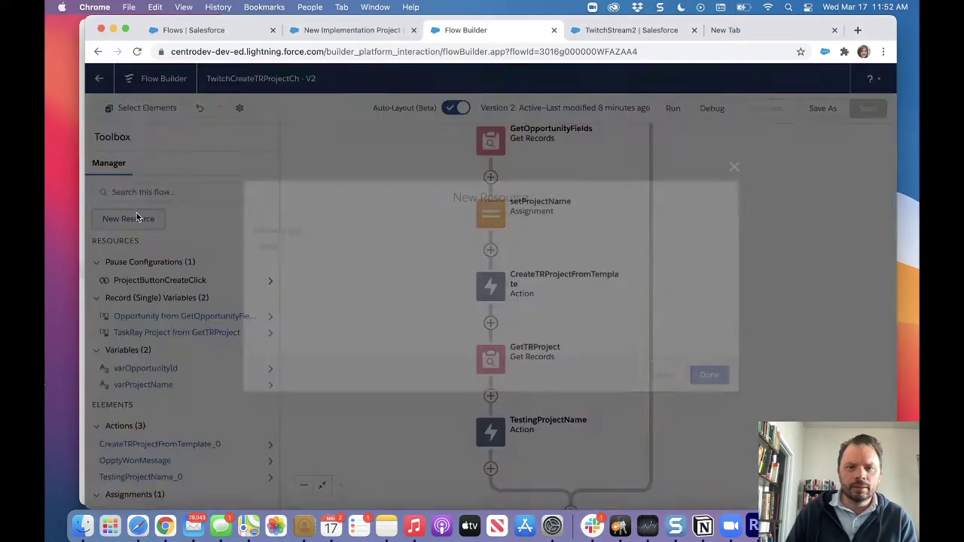
click(341, 246)
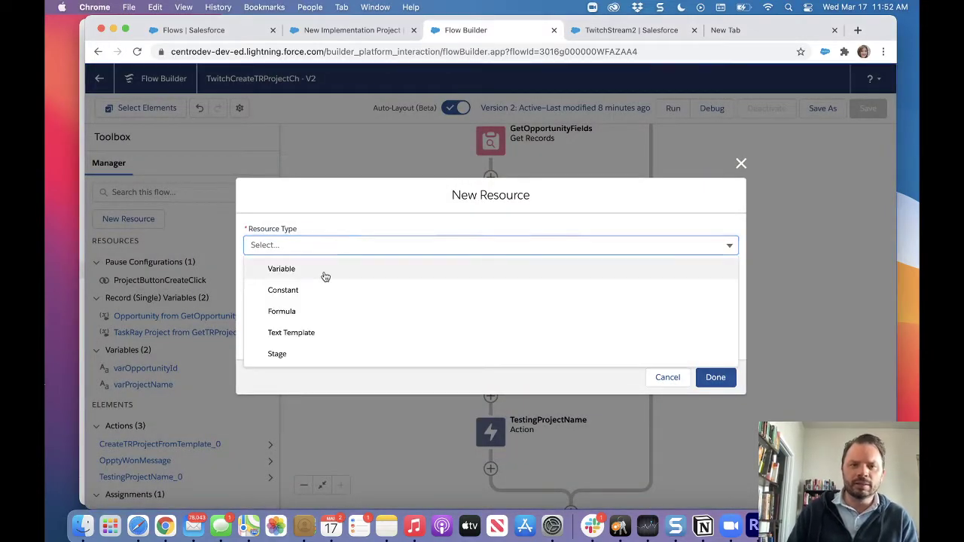
click(323, 269)
text(varProjectID)
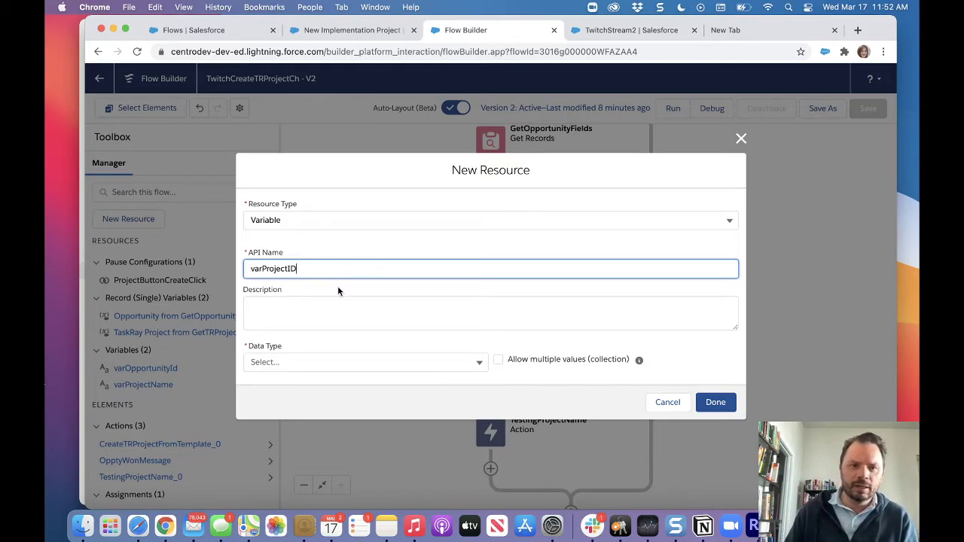
click(261, 269)
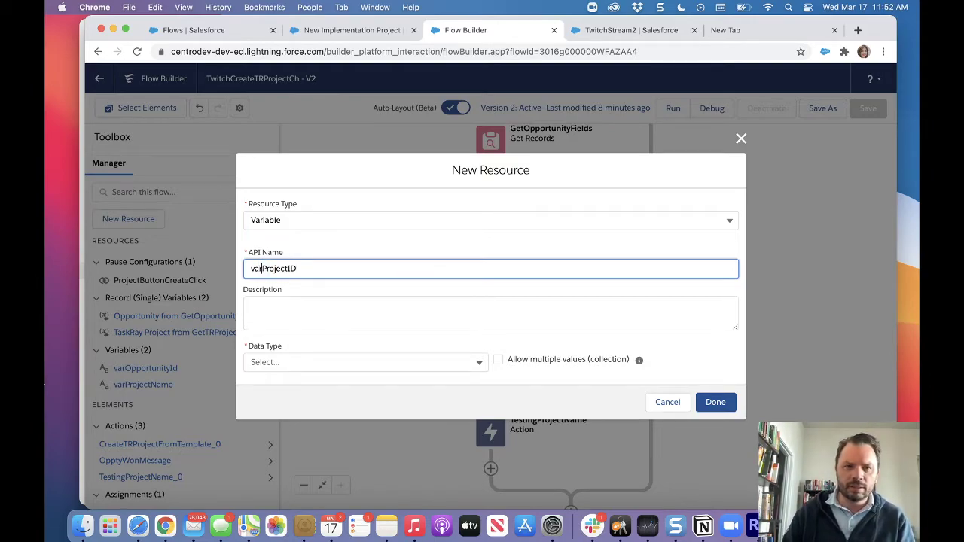
text(TR)
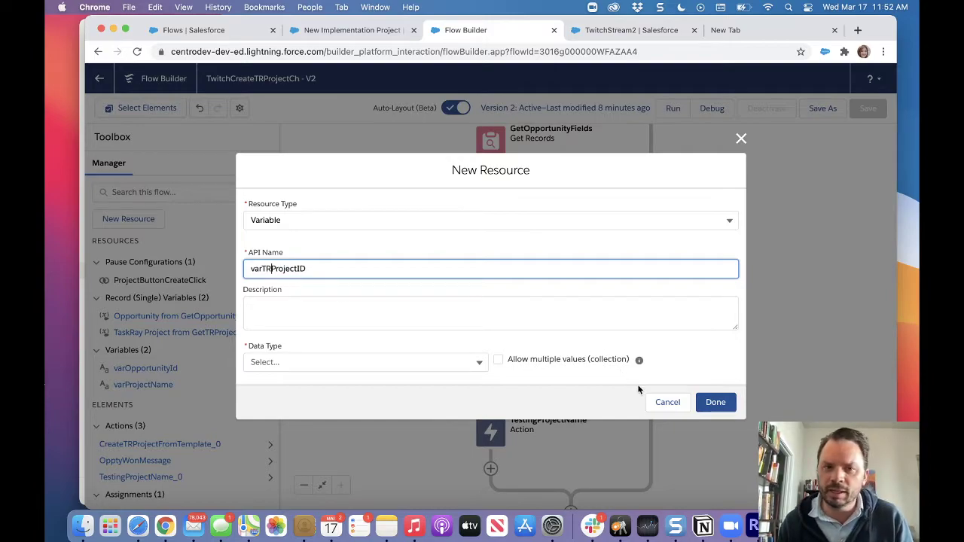
click(378, 365)
click(279, 205)
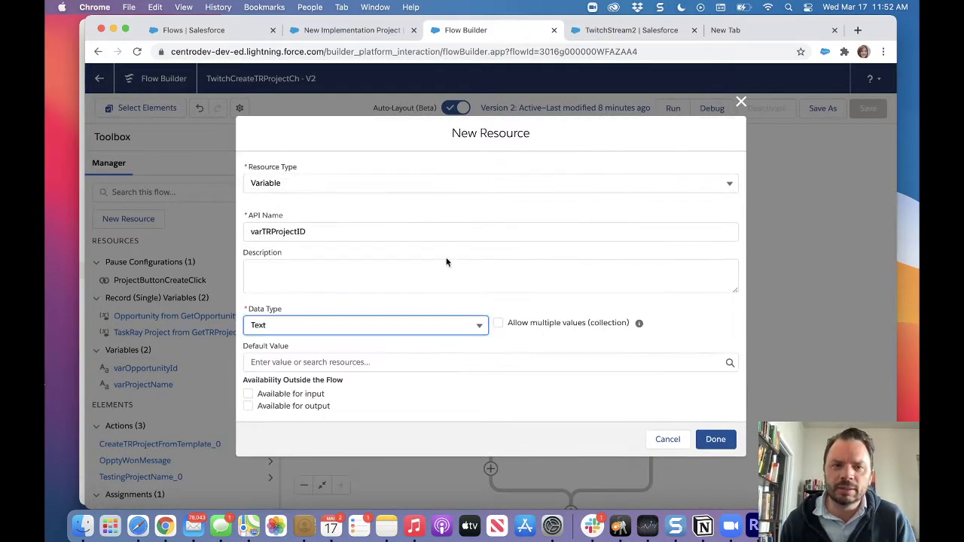
click(714, 439)
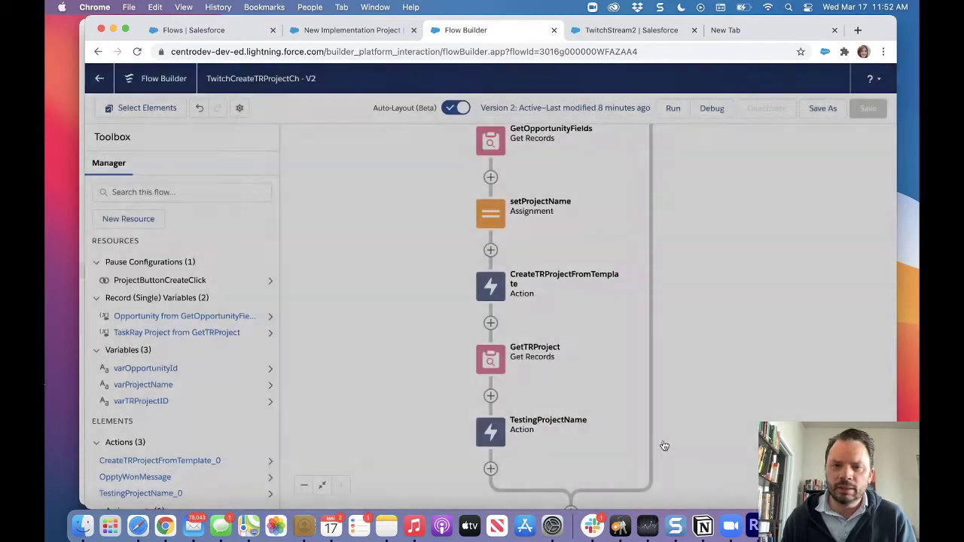
Add an Assignment element labelled setTaskRayProjID between GetTRProject and TestingProjectName.
click(490, 396)
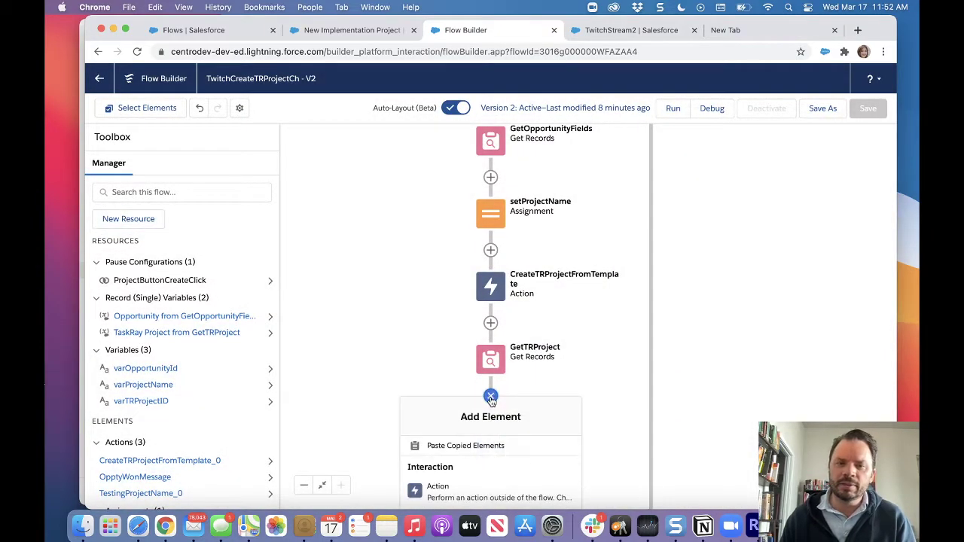
scroll(595, 361, down, 5)
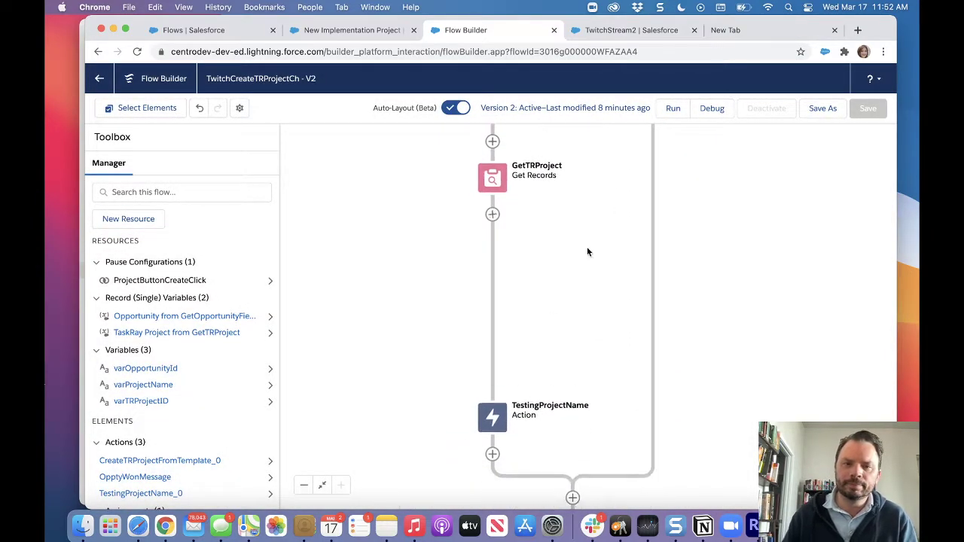
click(491, 215)
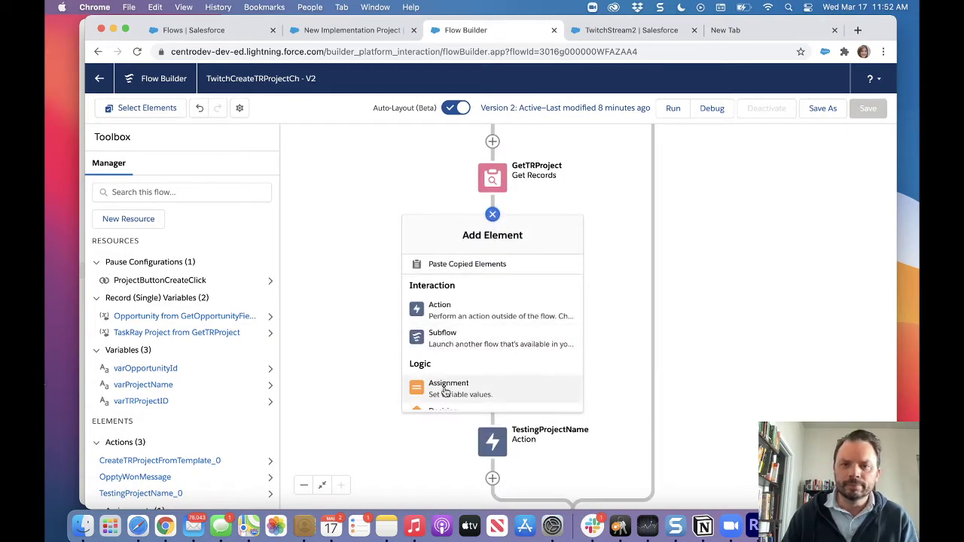
click(445, 391)
text(set)
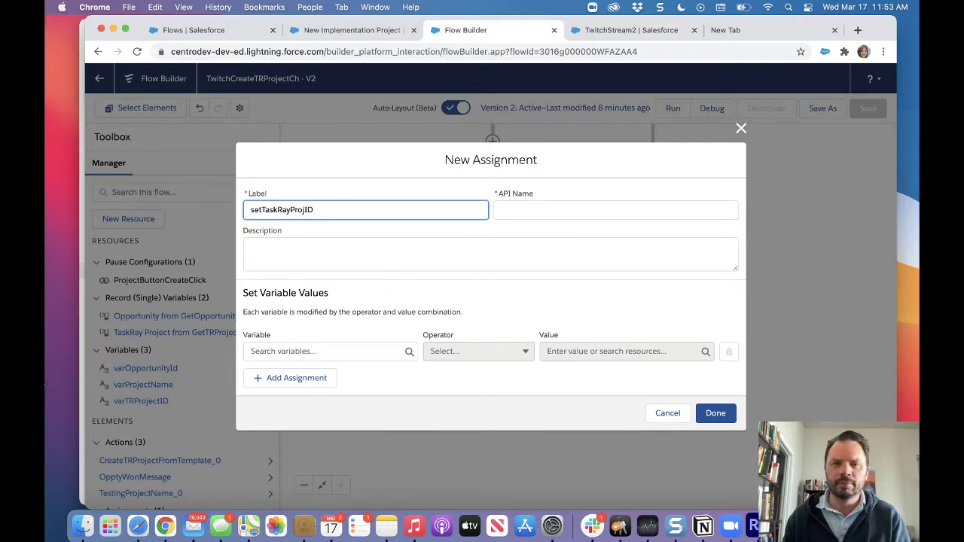
text(TaskRayProjID)
key(Tab)
Assign the Id of the TaskRay Project from GetTRProject to varTRProjectID with the Equals operator and finish the assignment.
click(362, 351)
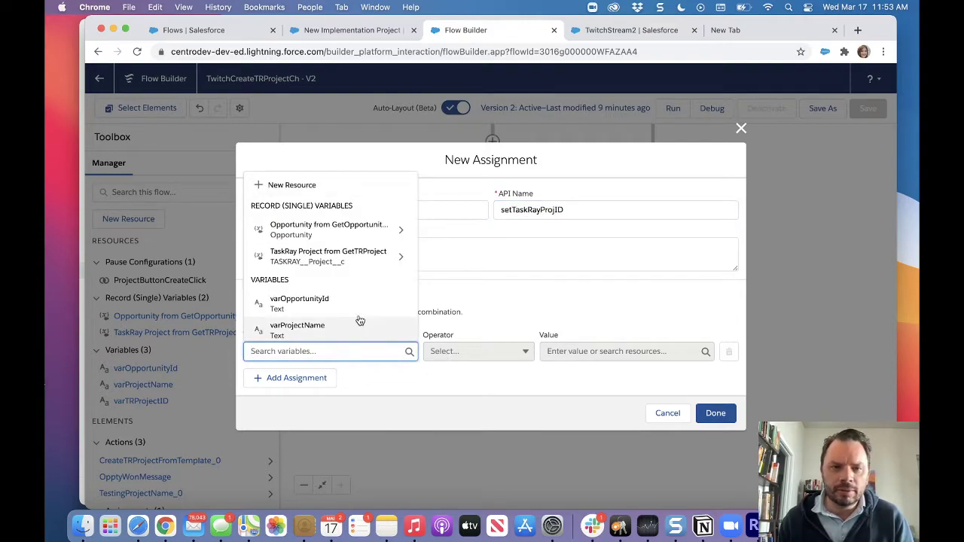
scroll(355, 319, down, 2)
click(332, 297)
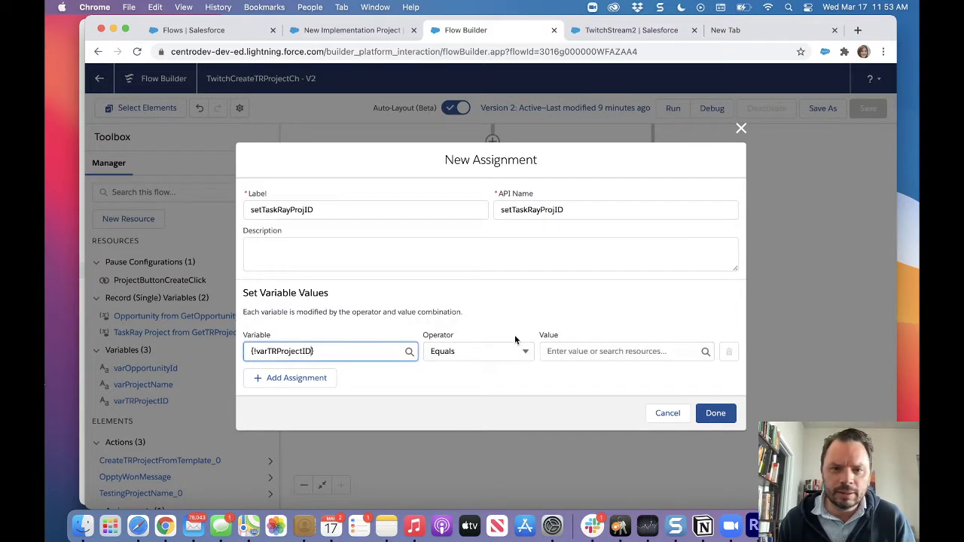
click(610, 351)
scroll(624, 301, down, 3)
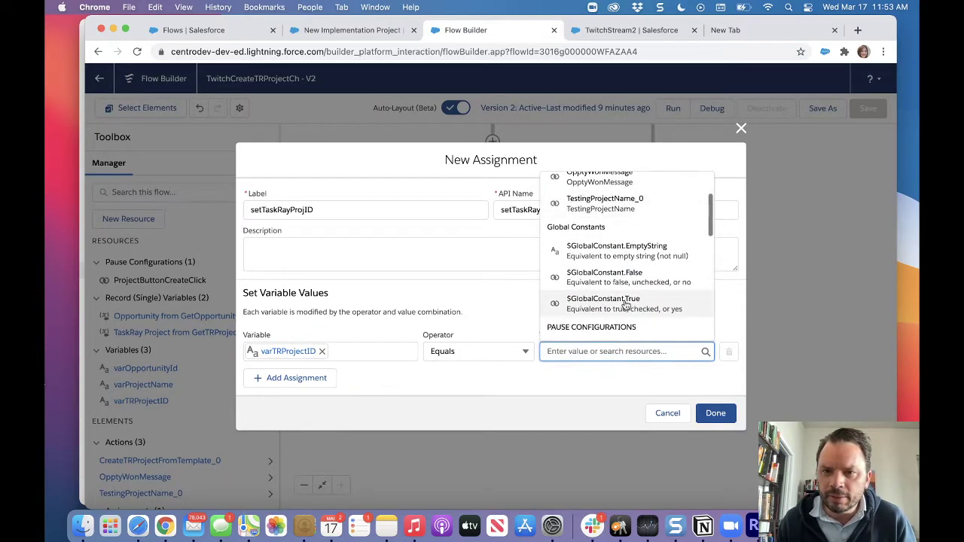
scroll(626, 303, down, 5)
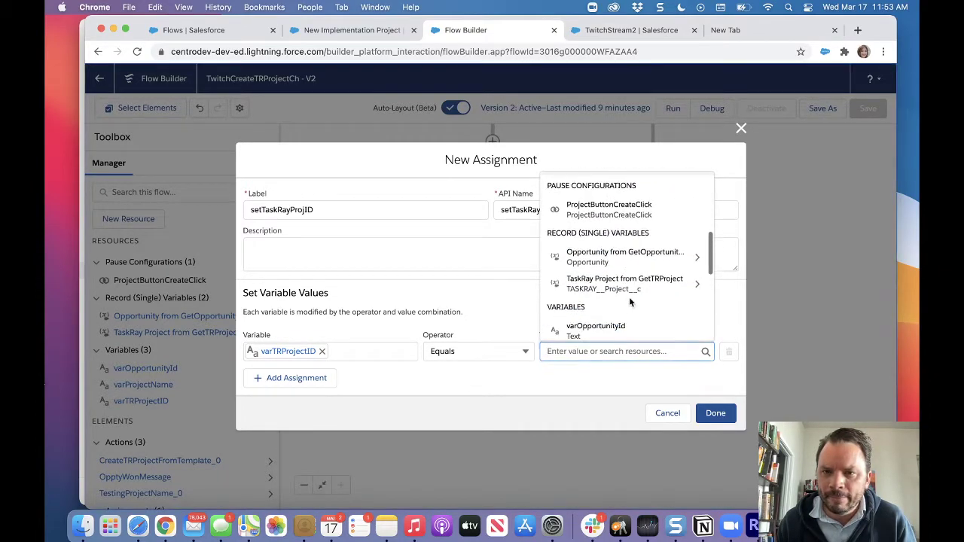
click(628, 284)
scroll(638, 296, down, 1)
scroll(638, 299, up, 1)
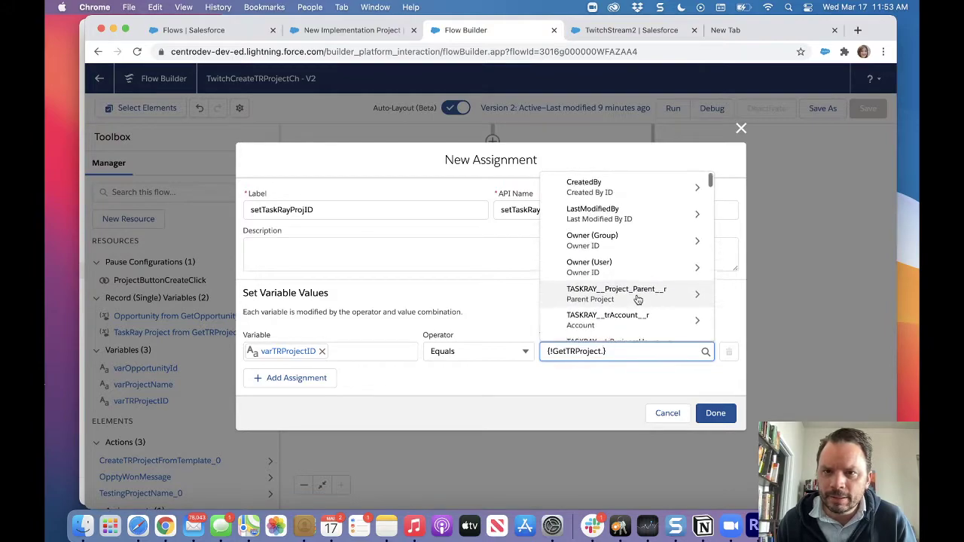
scroll(637, 299, down, 4)
click(631, 305)
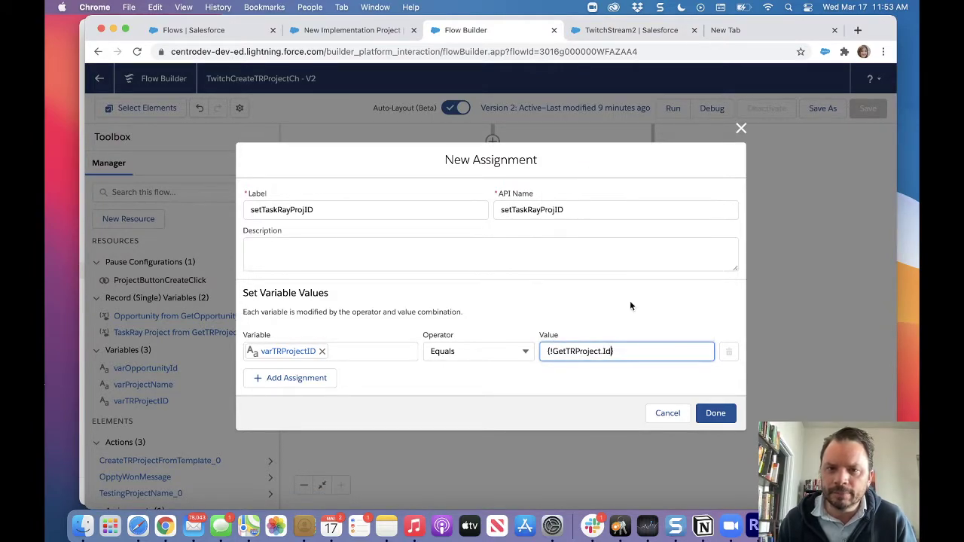
click(715, 412)
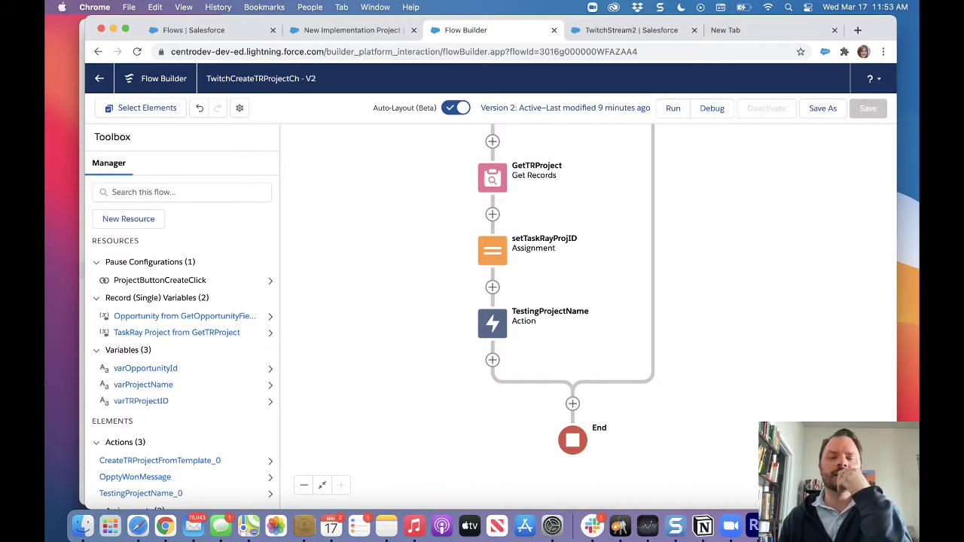
Edit the TestingProjectName action and change its custom message to "Project {!varProjectName} created!".
click(492, 323)
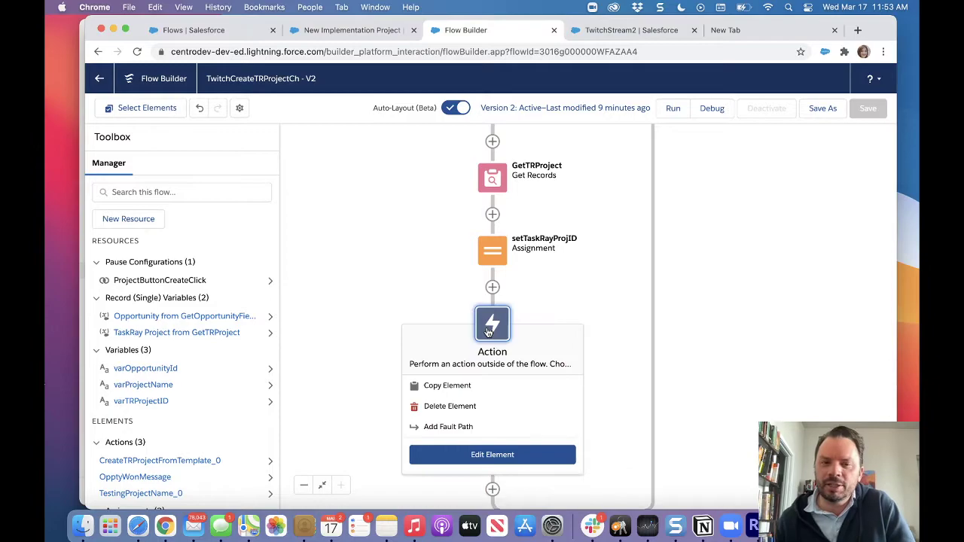
click(479, 456)
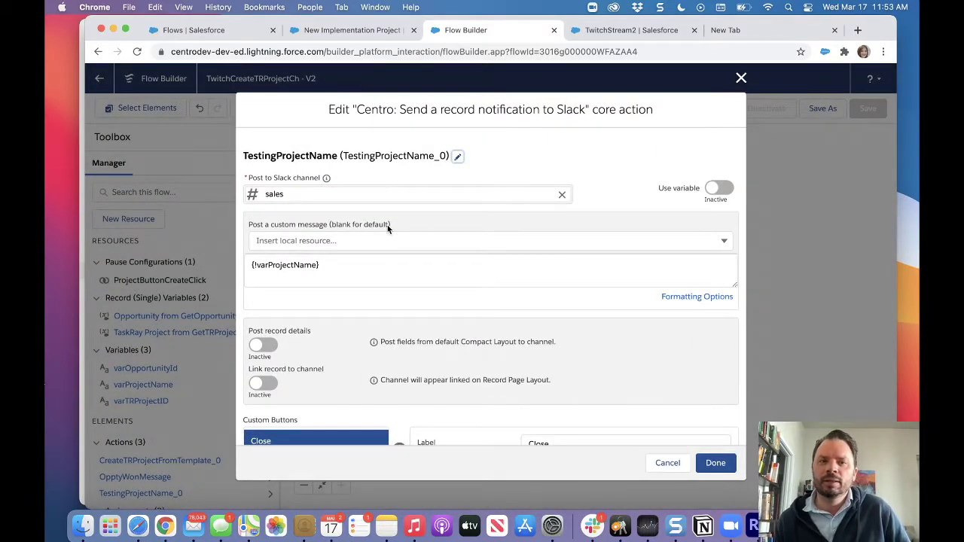
drag(329, 265, 254, 257)
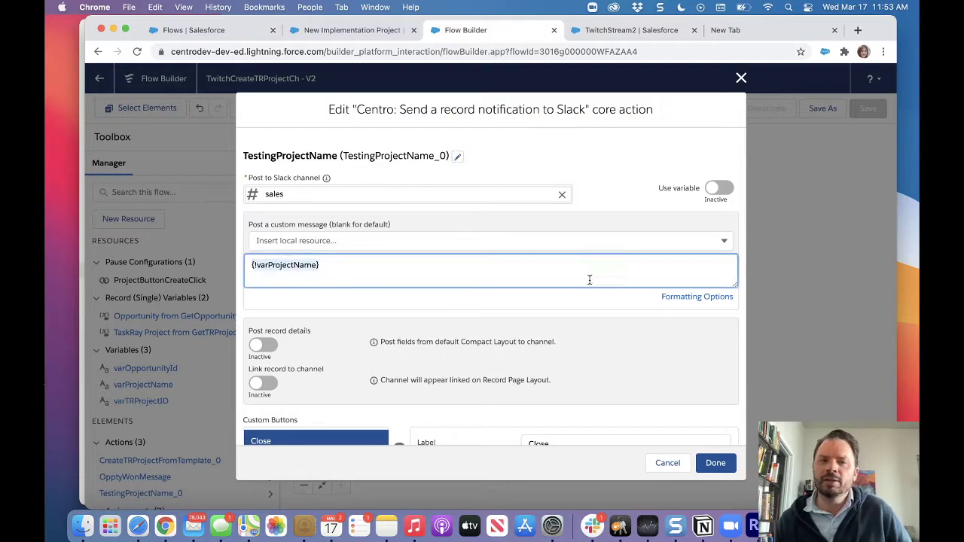
click(252, 265)
text(Project c)
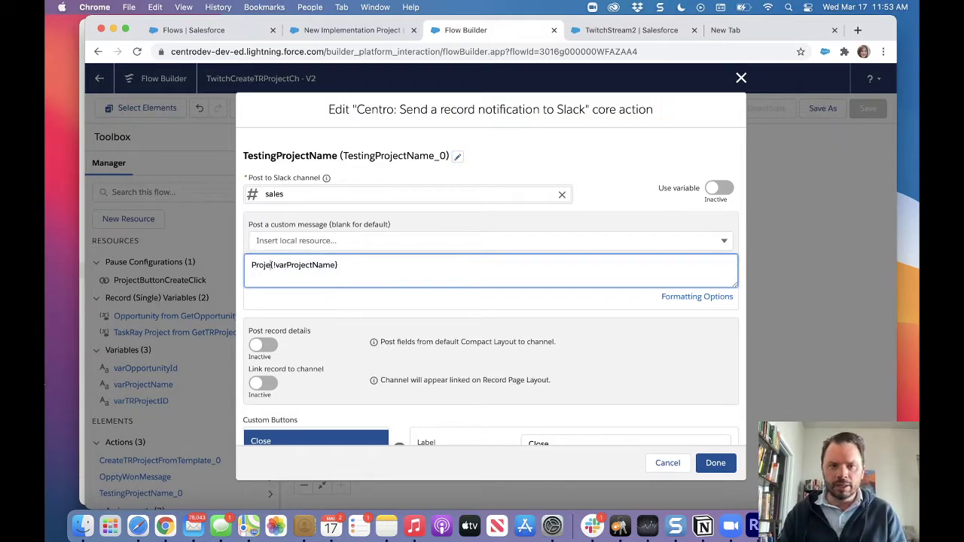
key(BackSpace)
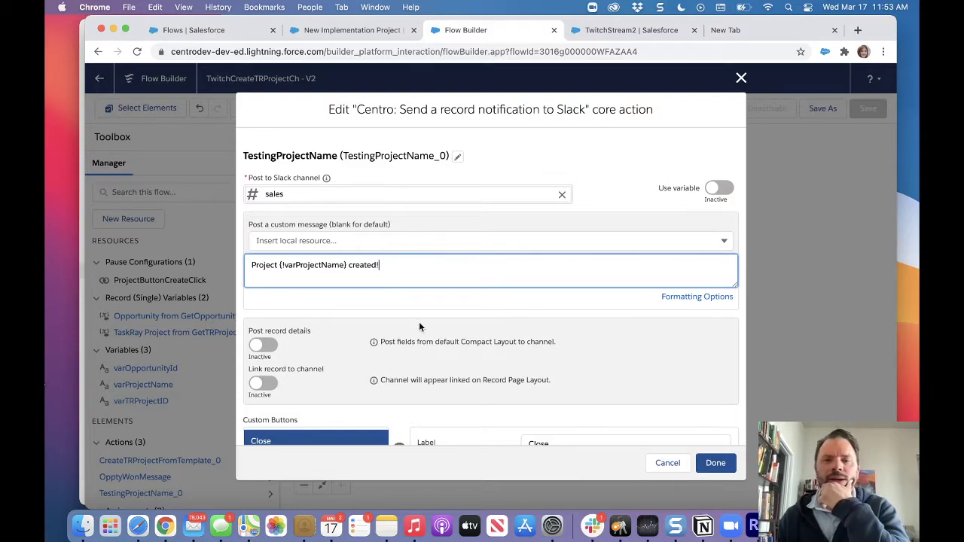
Activate posting of record details with varTRProjectID as the record variable and finish the TestingProjectName action.
scroll(419, 326, down, 1)
click(263, 311)
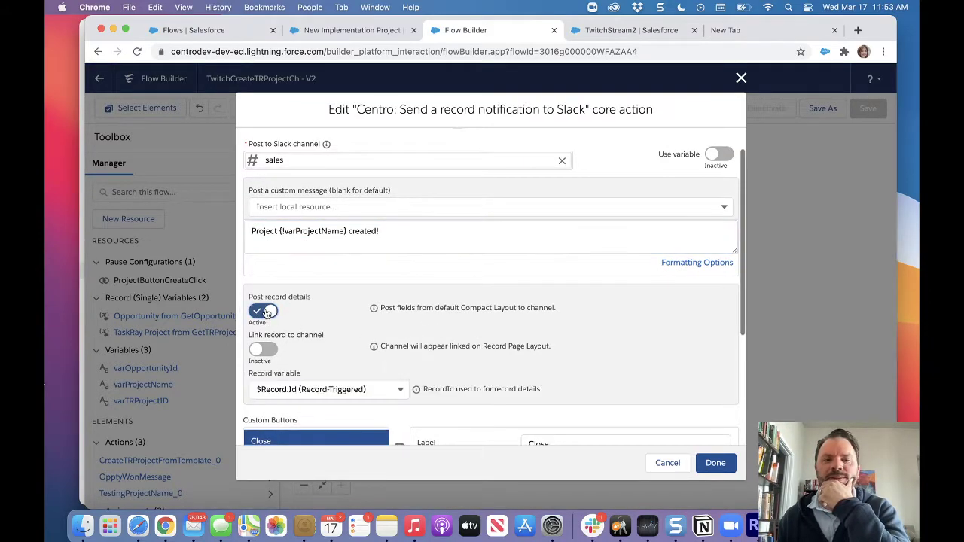
click(394, 392)
scroll(395, 392, down, 2)
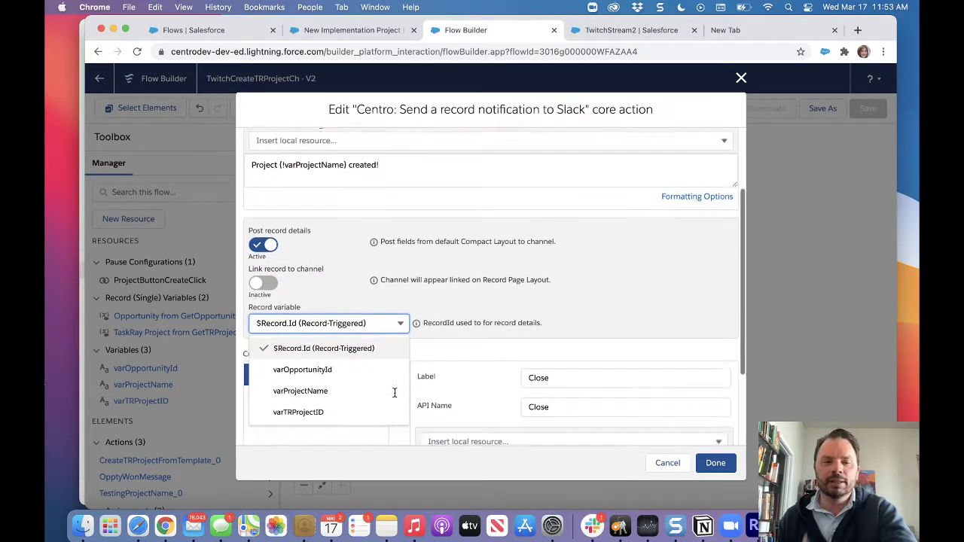
click(337, 413)
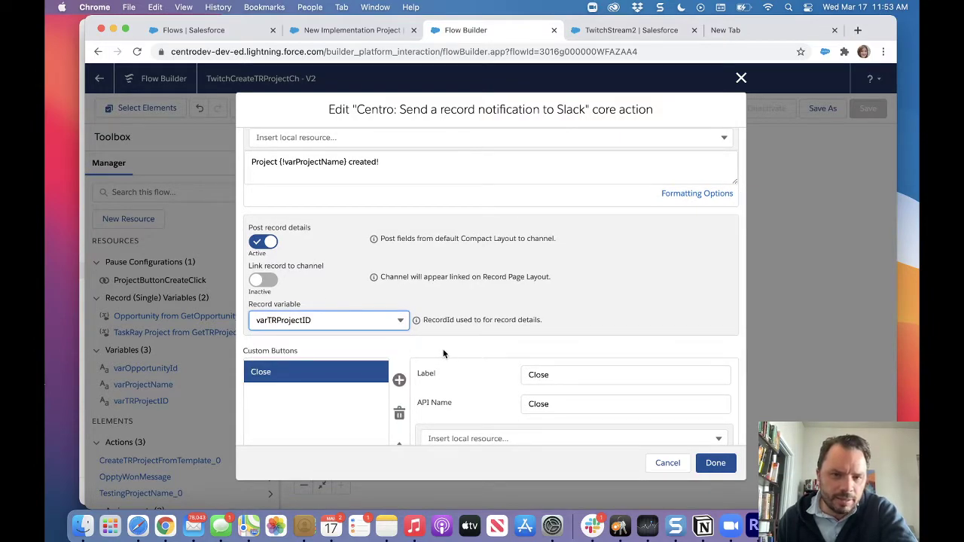
scroll(445, 357, down, 2)
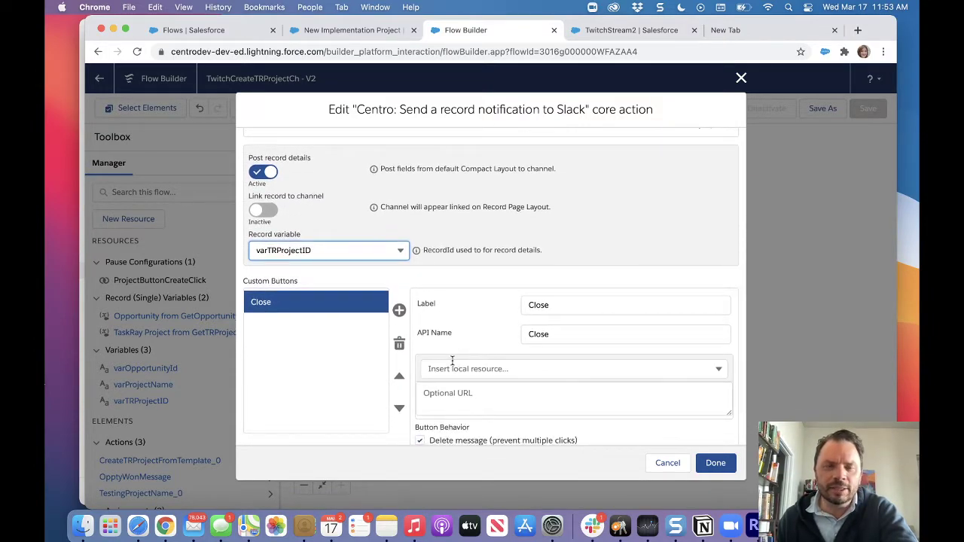
click(716, 464)
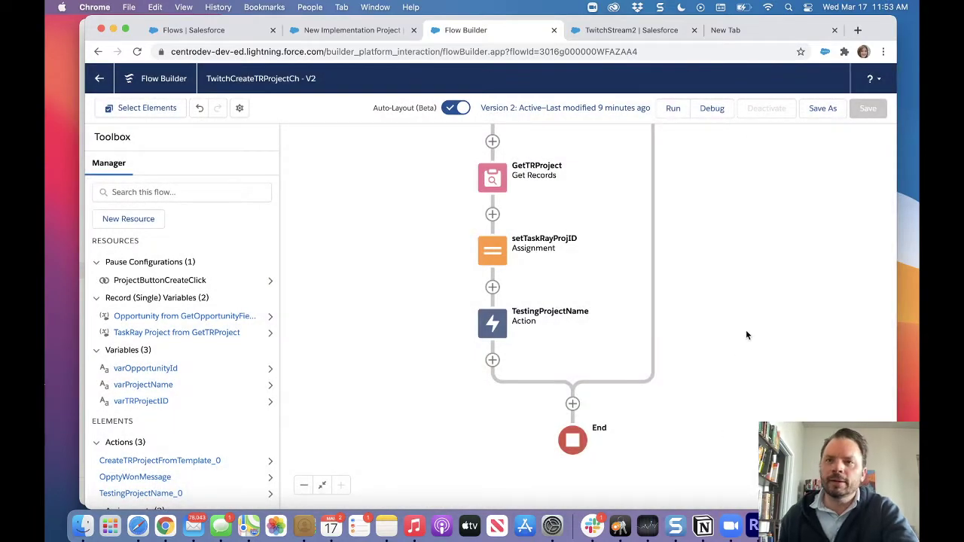
Save the flow as a new version of TwitchCreateTRProjectCh and activate it.
click(824, 110)
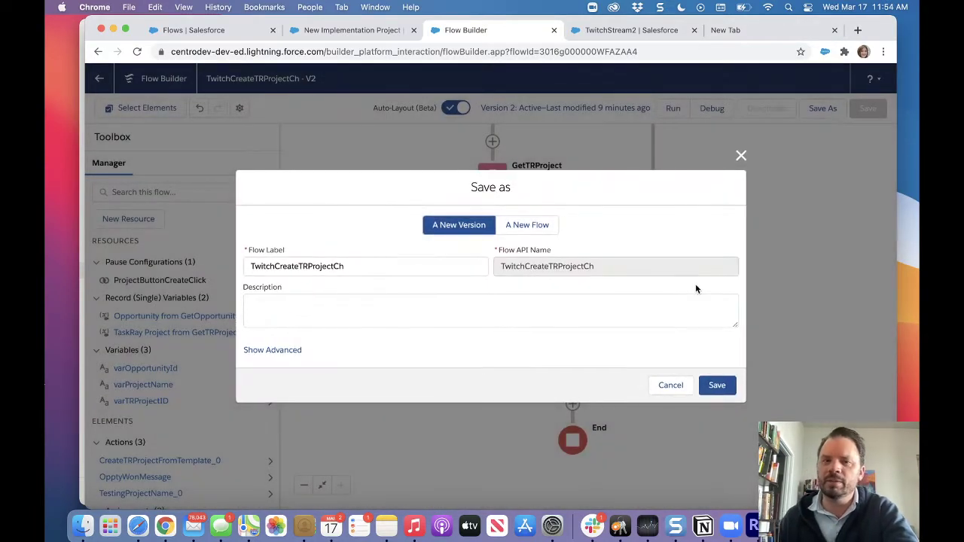
click(716, 385)
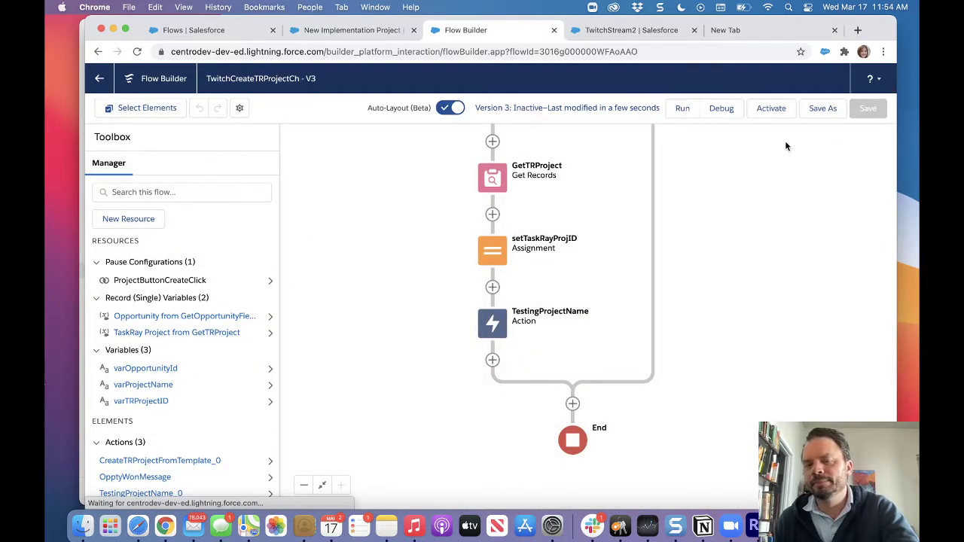
click(765, 115)
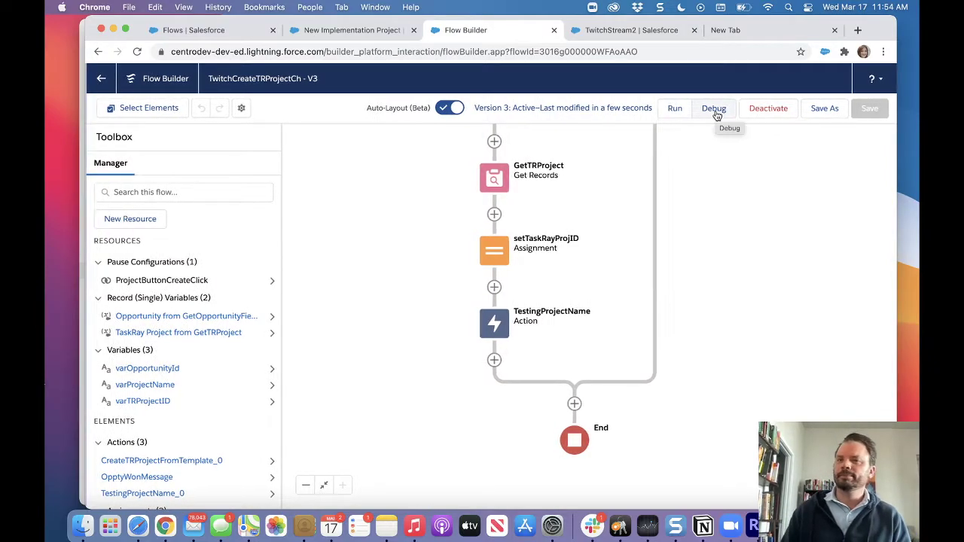
Debug the flow using the record ID copied from the TwitchStream2 opportunity's URL as the varOpportunityId input.
click(716, 110)
click(663, 30)
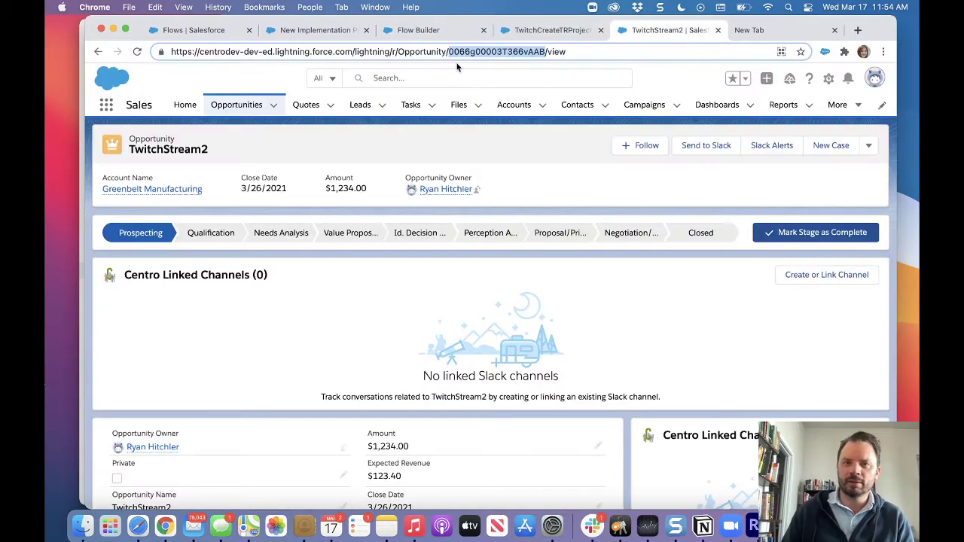
key(super+c)
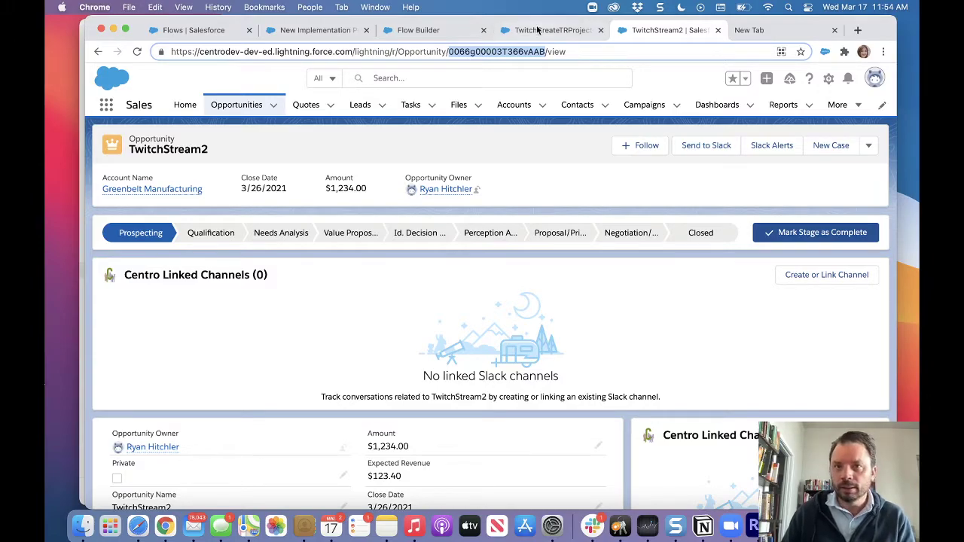
click(538, 30)
click(430, 371)
key(super+v)
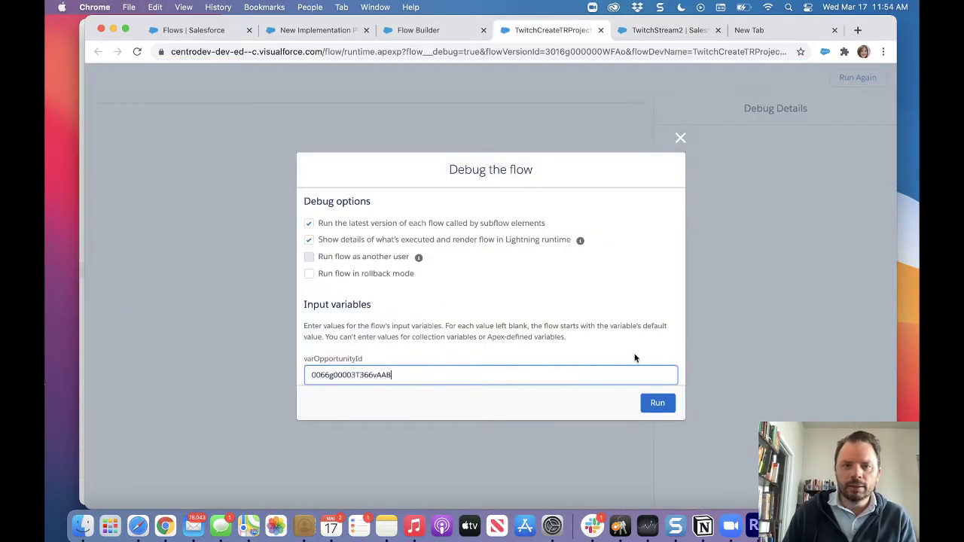
click(655, 402)
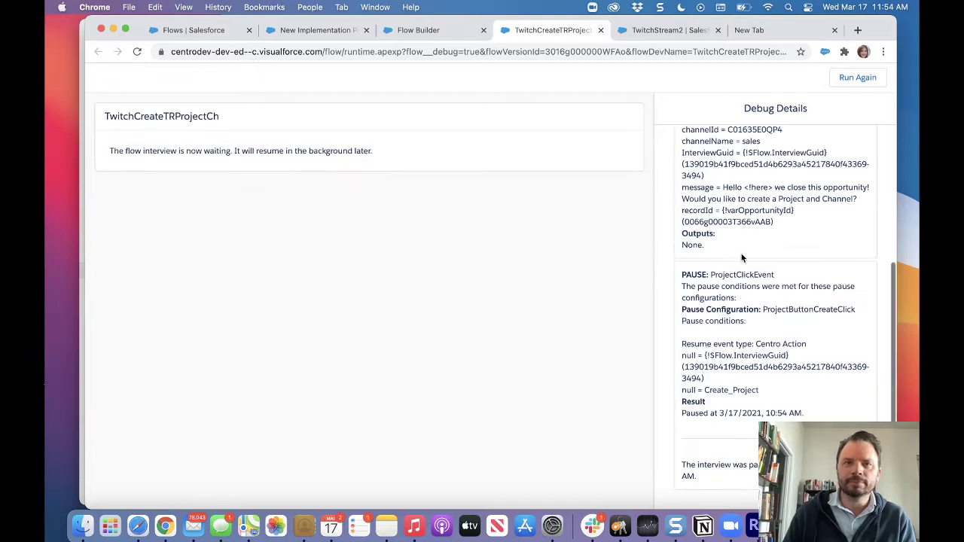
Switch to Slack and trigger Create Project on the new TwitchStream2 opportunity message in the sales channel.
click(593, 525)
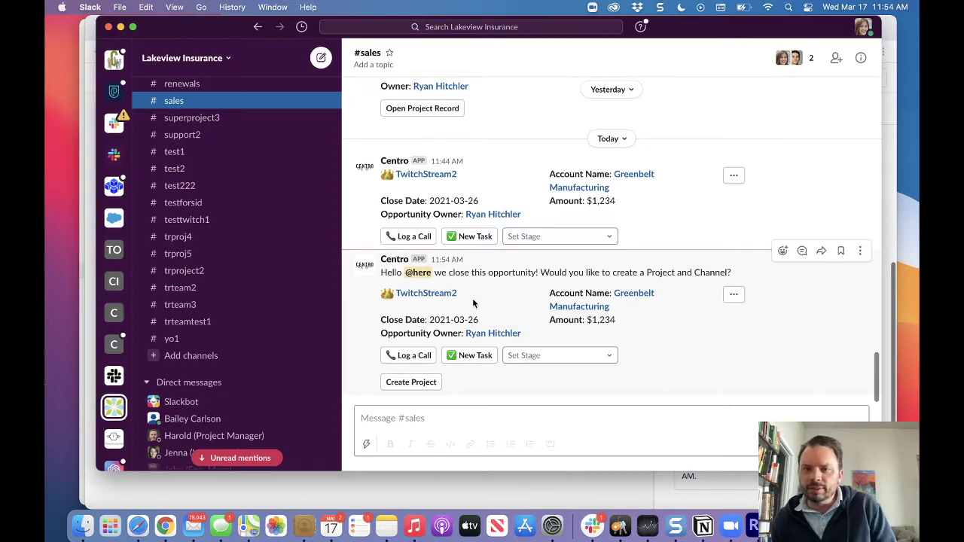
click(411, 382)
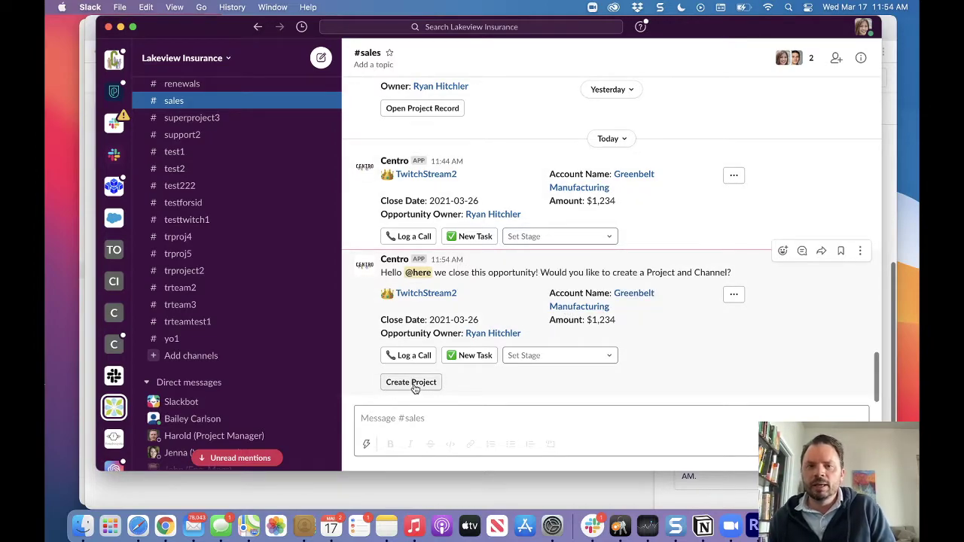
scroll(712, 293, up, 2)
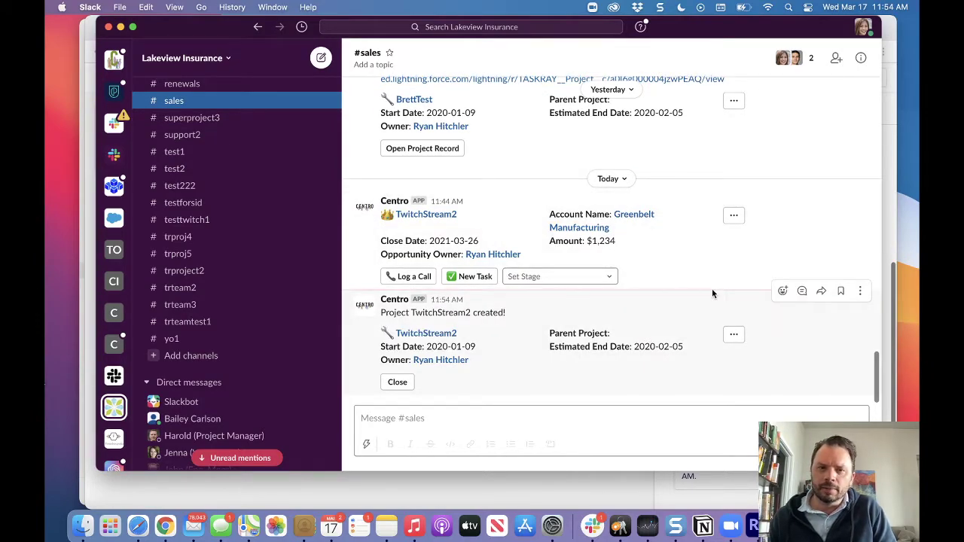
Copy the link of the TwitchStream2 project from the project-created message and switch back to Chrome.
click(435, 336)
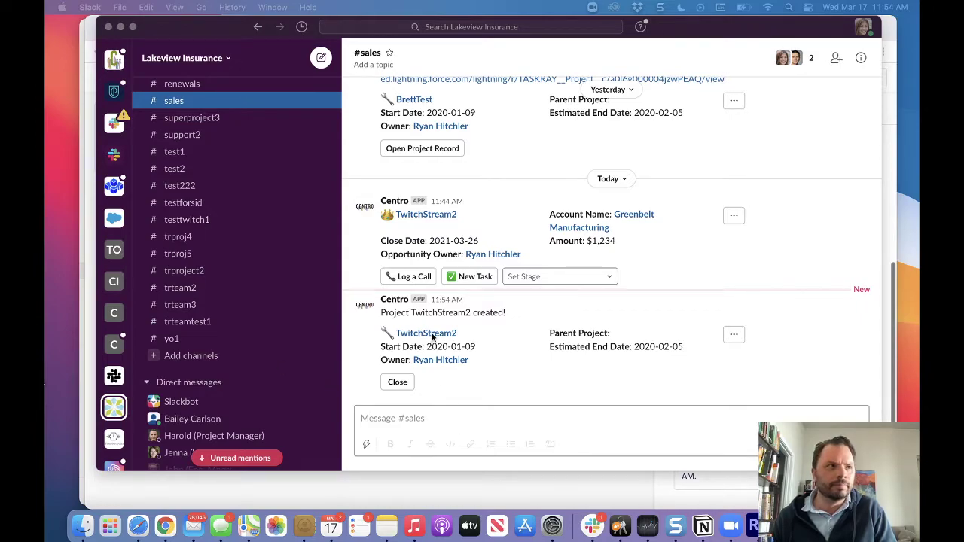
click(489, 334)
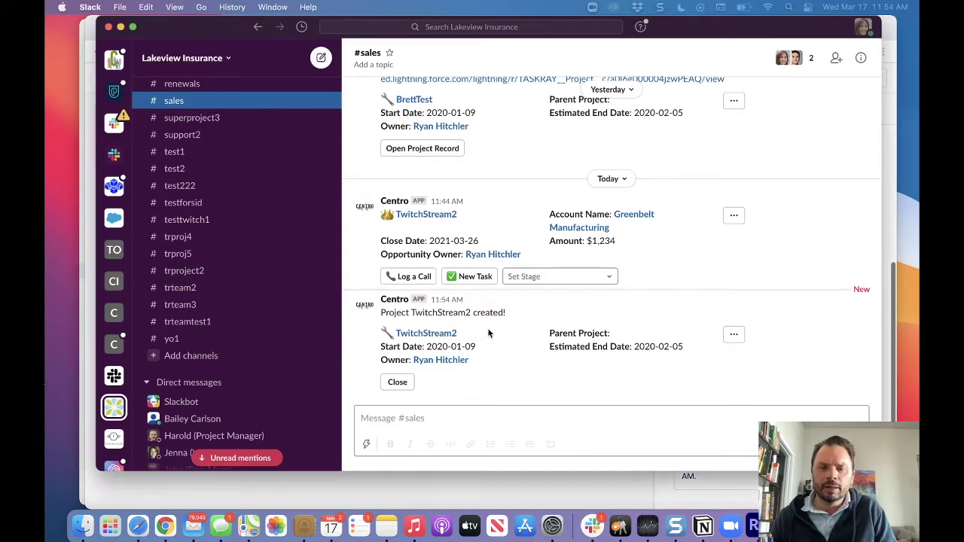
right_click(419, 335)
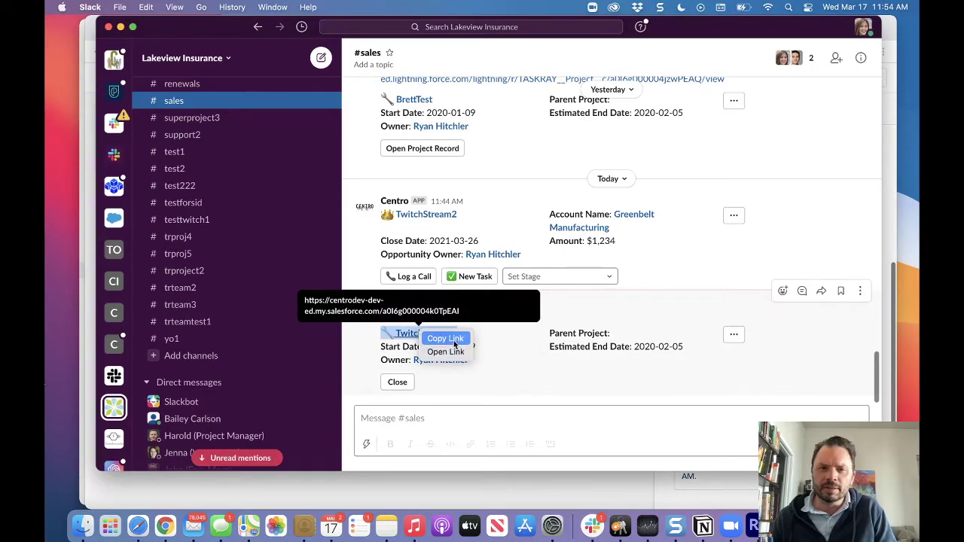
click(446, 336)
click(508, 483)
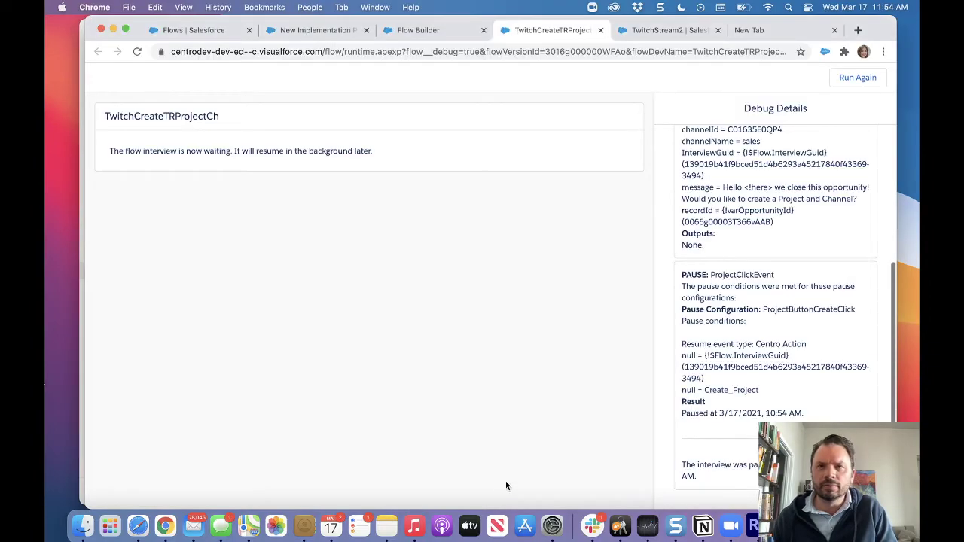
Open the copied TwitchStream2 project link in the empty browser tab.
click(783, 30)
click(758, 52)
key(super+v)
key(Return)
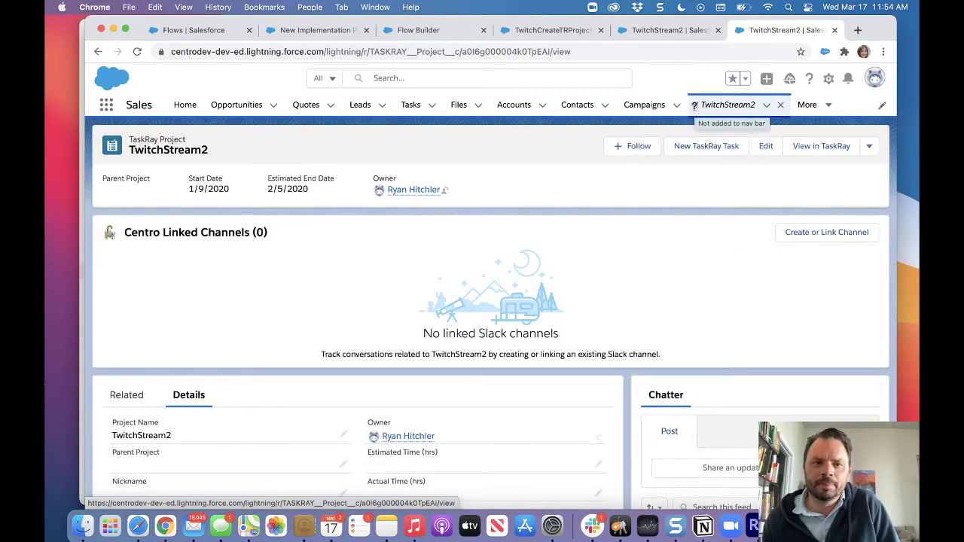
Examine the TwitchStream2 project's related TaskRay team members and tasks, and its available record actions.
click(128, 343)
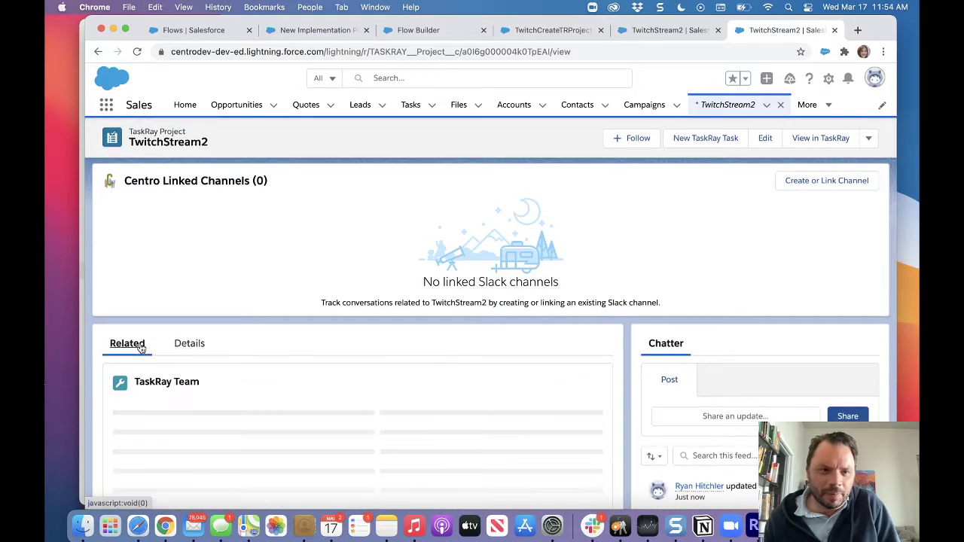
scroll(203, 363, down, 1)
scroll(204, 363, down, 1)
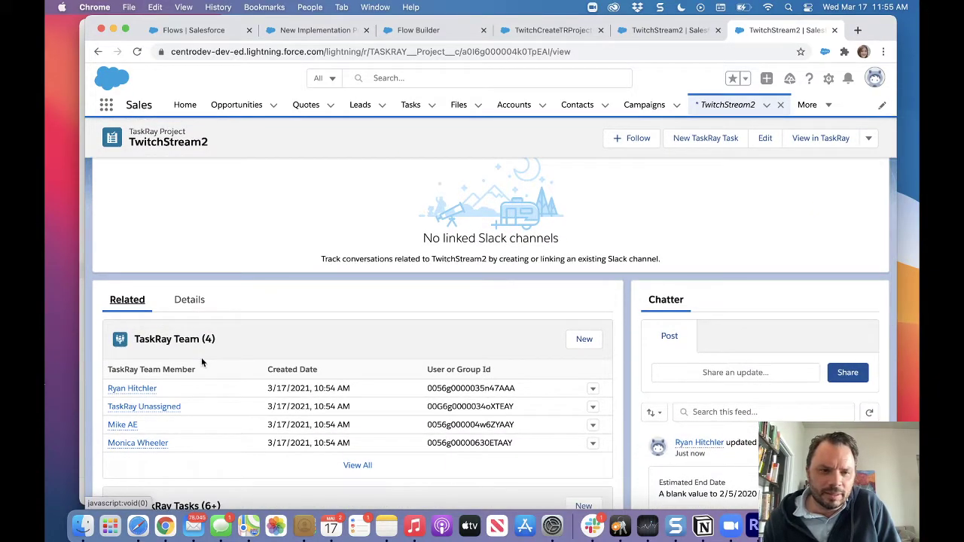
scroll(200, 376, down, 1)
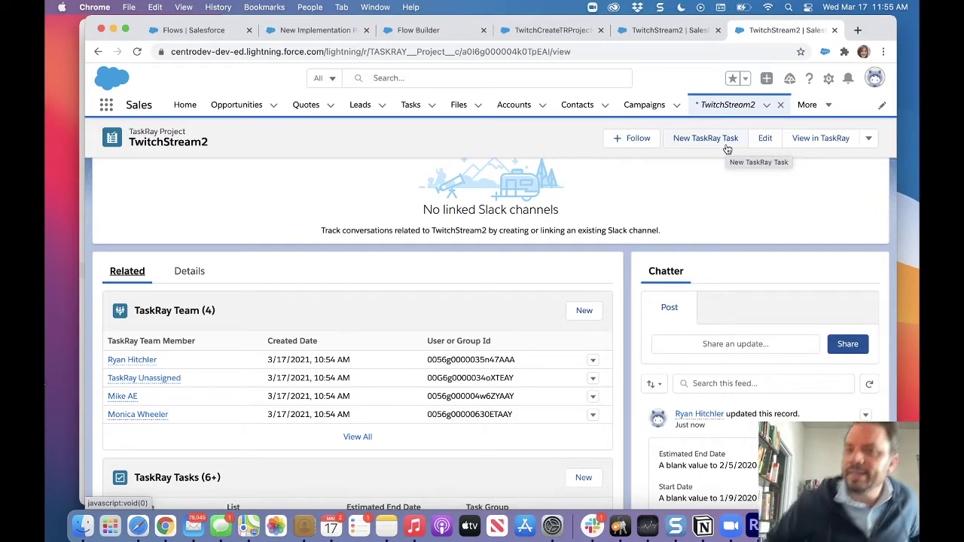
click(868, 138)
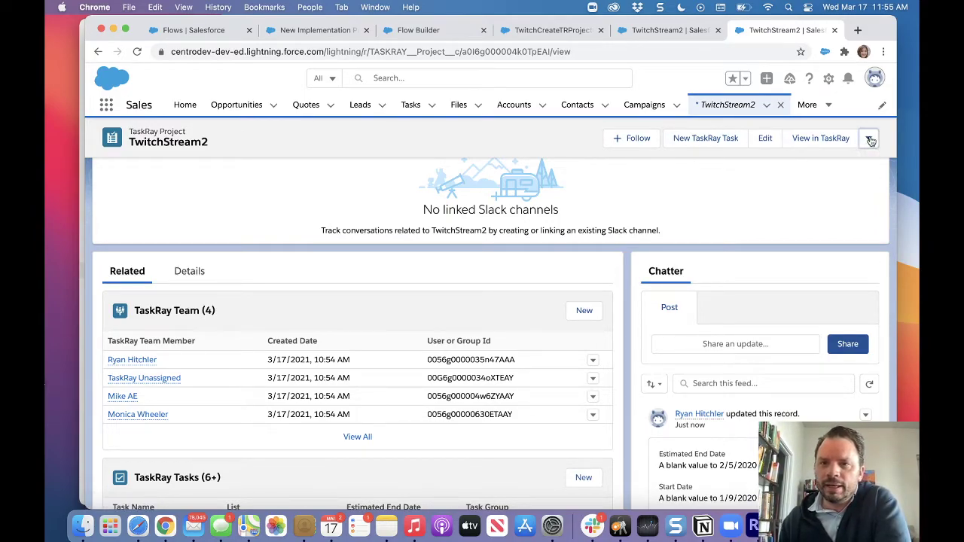
scroll(778, 276, up, 3)
click(728, 196)
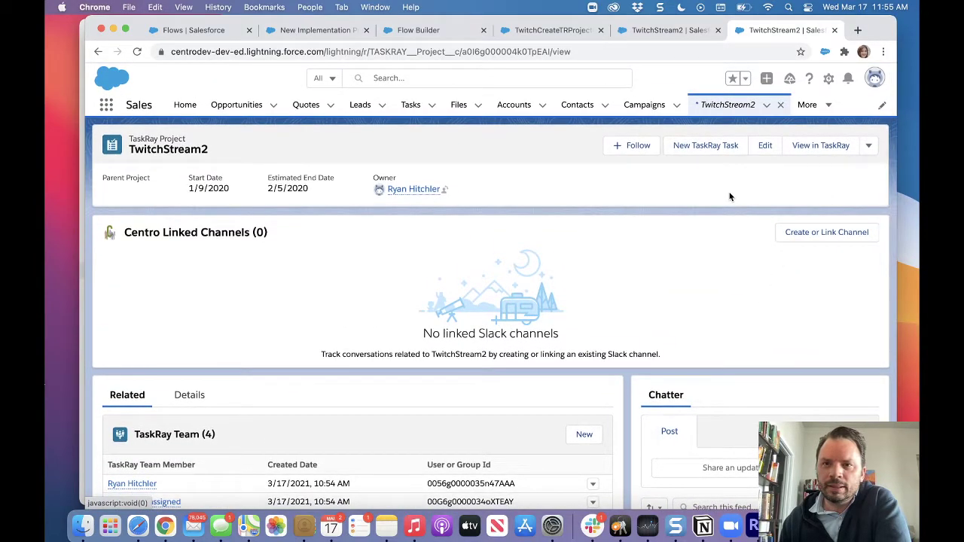
scroll(381, 256, down, 5)
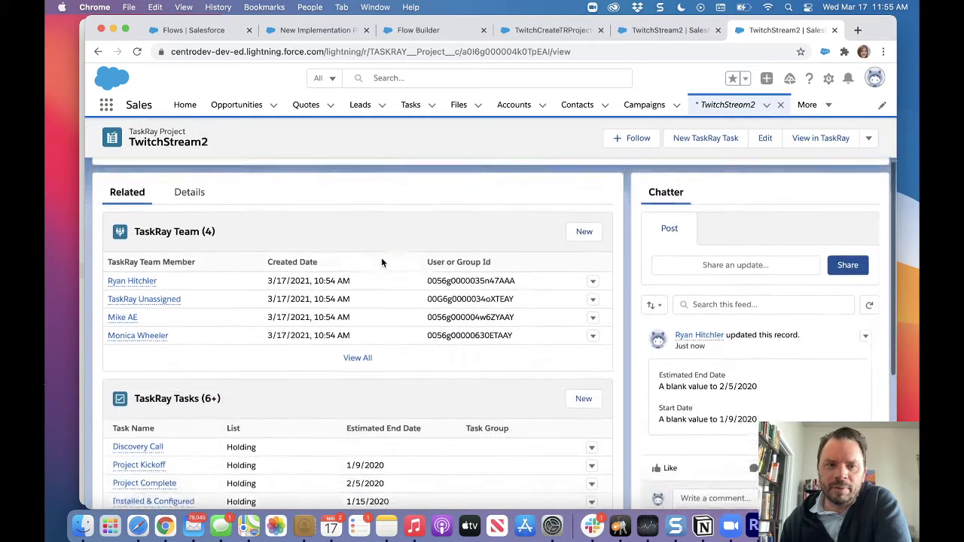
scroll(128, 381, up, 5)
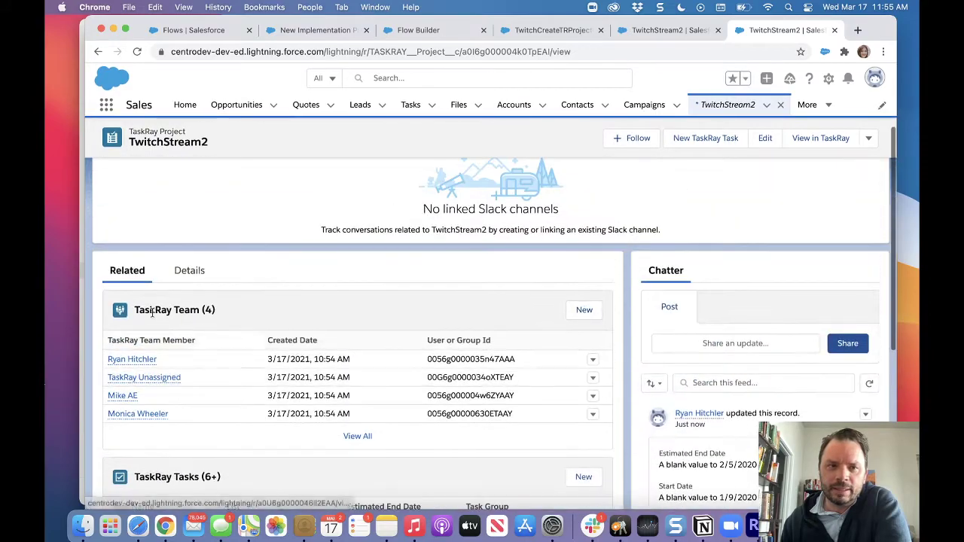
Open the opportunity linked in the project's details and delete its TwitchStream2 TaskRay project.
click(189, 276)
scroll(191, 293, down, 5)
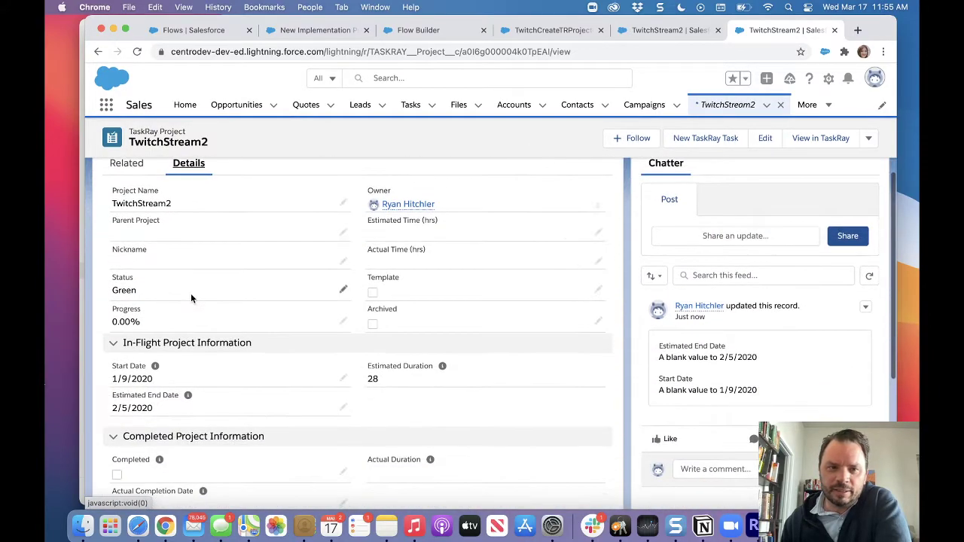
click(385, 339)
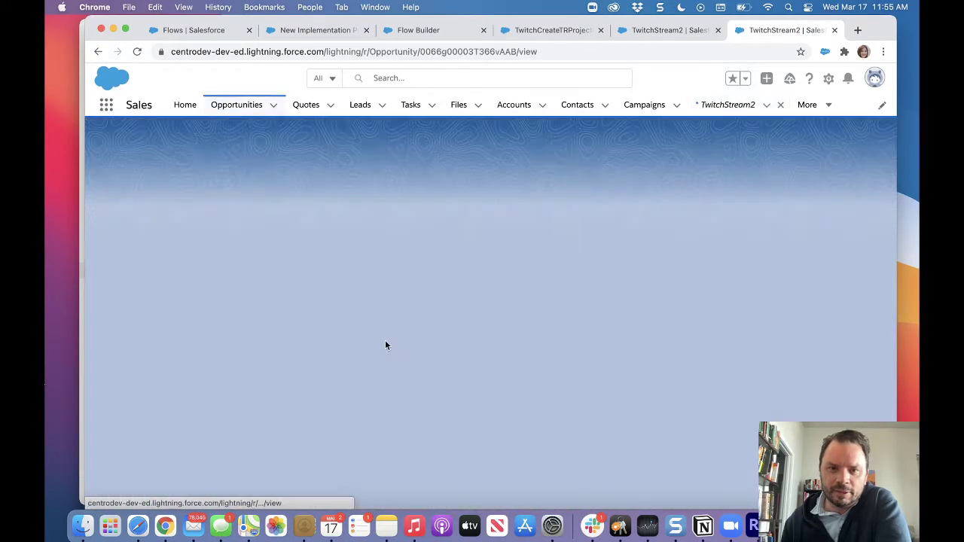
scroll(387, 338, down, 8)
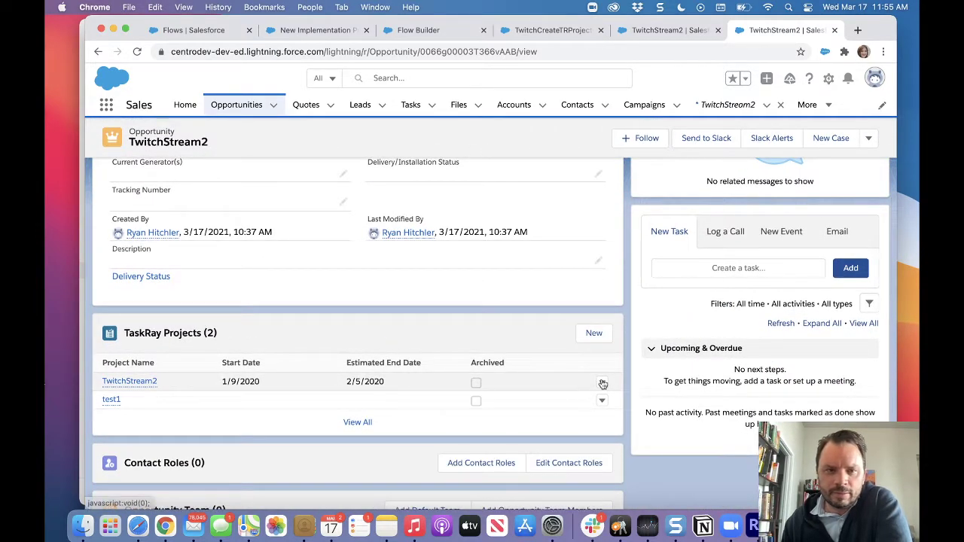
click(602, 381)
click(579, 391)
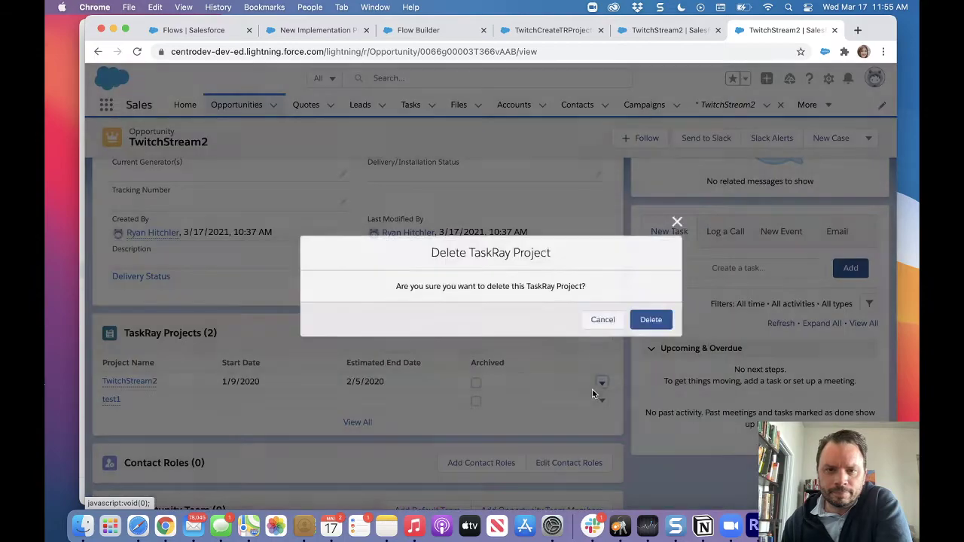
click(655, 324)
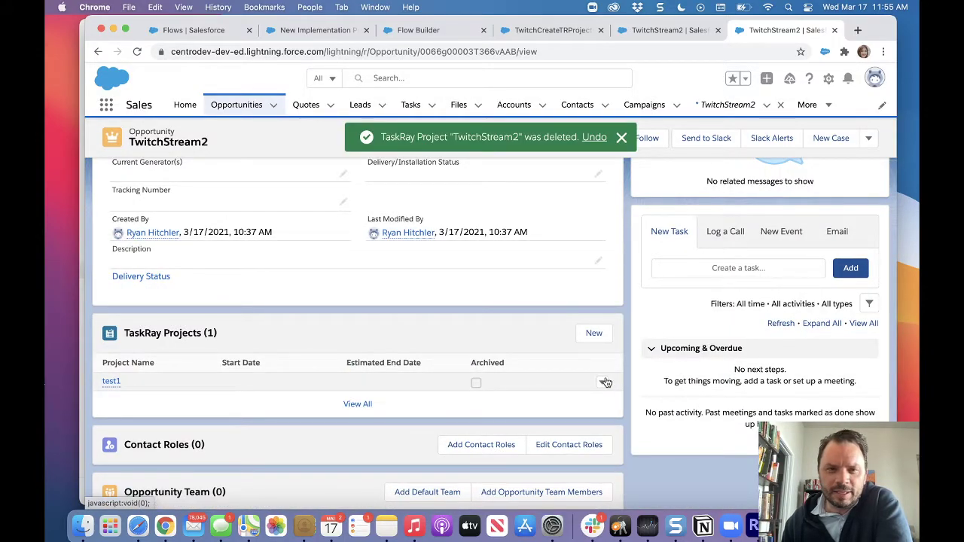
Delete the test1 TaskRay project from the TwitchStream2 opportunity.
click(604, 383)
click(591, 373)
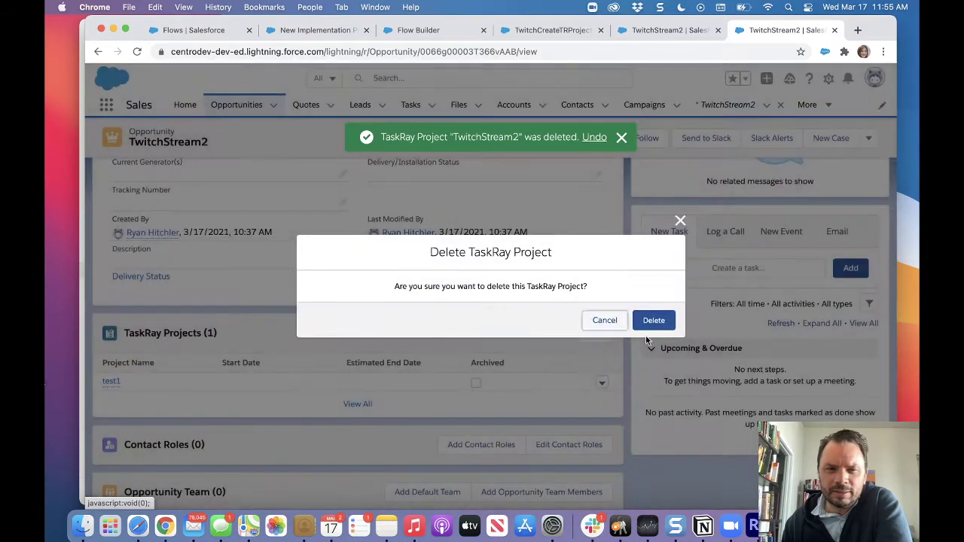
click(662, 317)
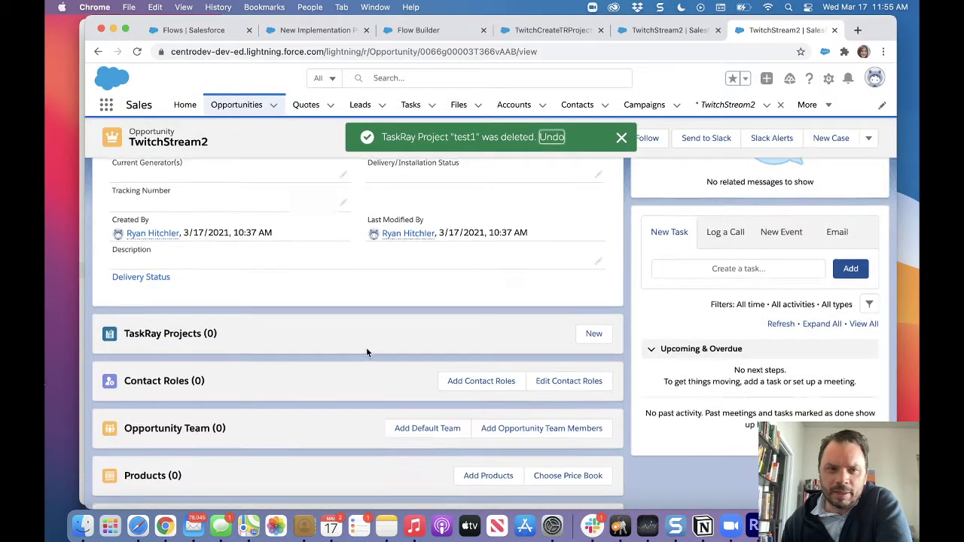
scroll(366, 347, up, 3)
scroll(366, 347, up, 3)
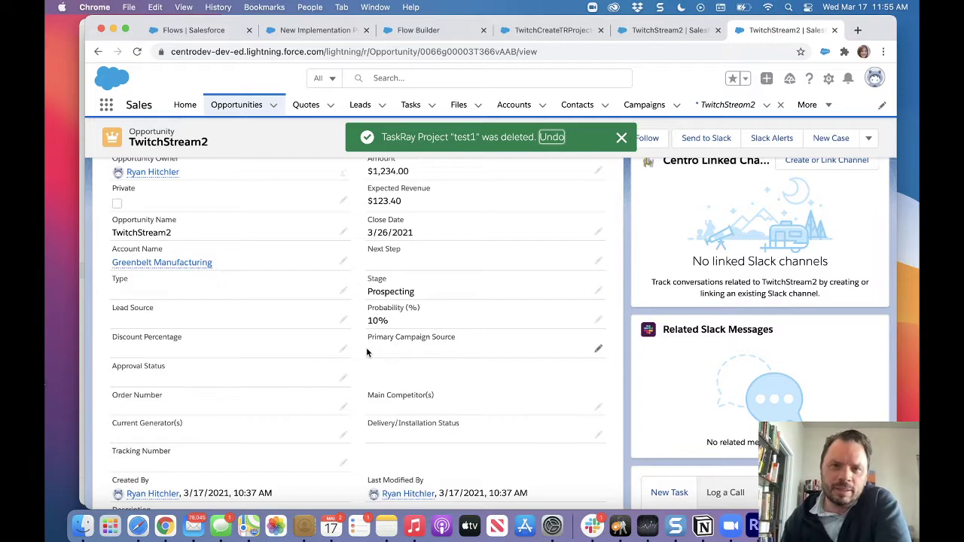
scroll(374, 350, up, 3)
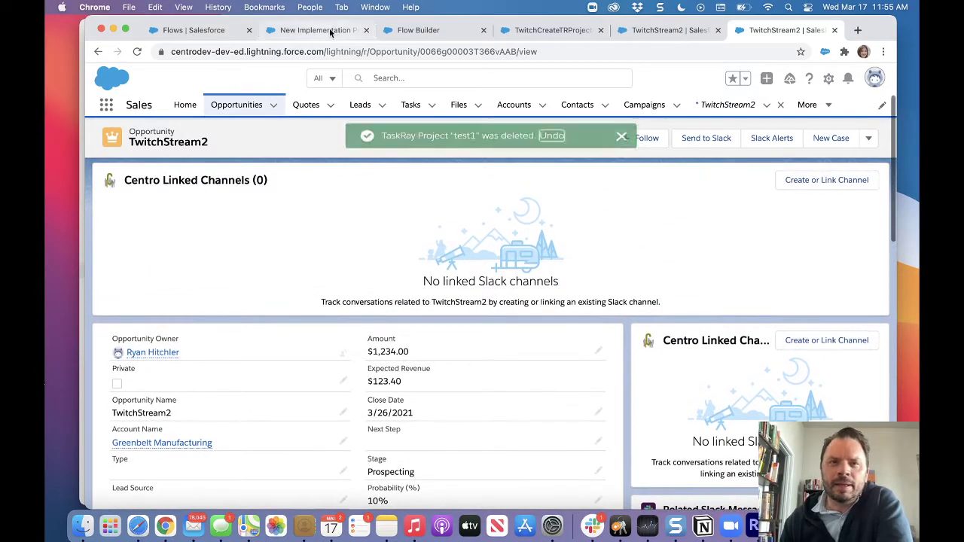
Close the New Implementation Project browser tab and return to the TwitchCreateTRProjectCh flow in Flow Builder.
click(351, 35)
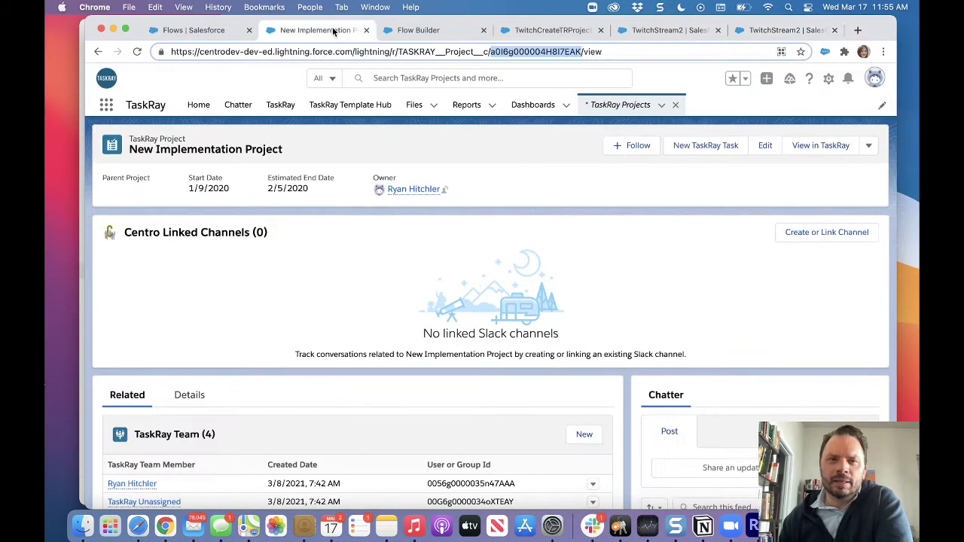
click(399, 32)
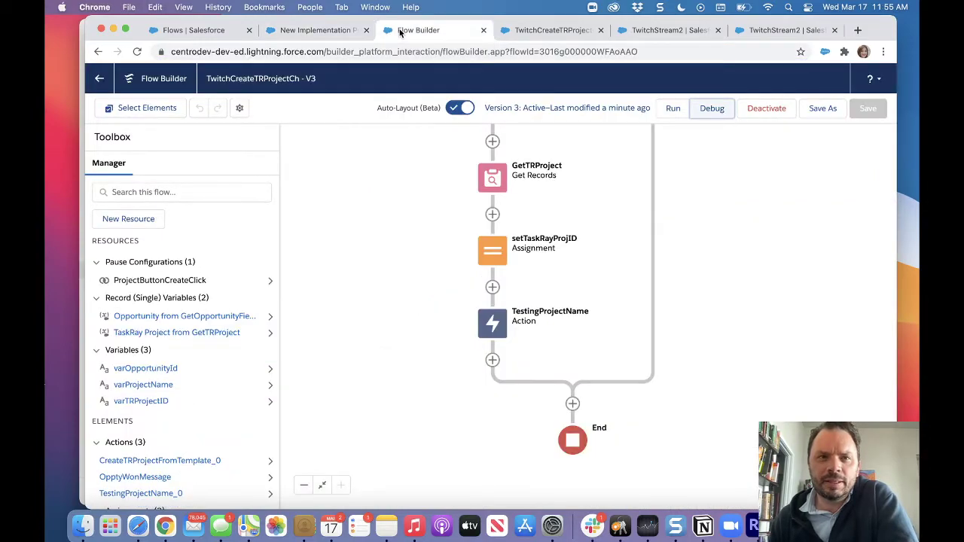
click(326, 30)
click(366, 31)
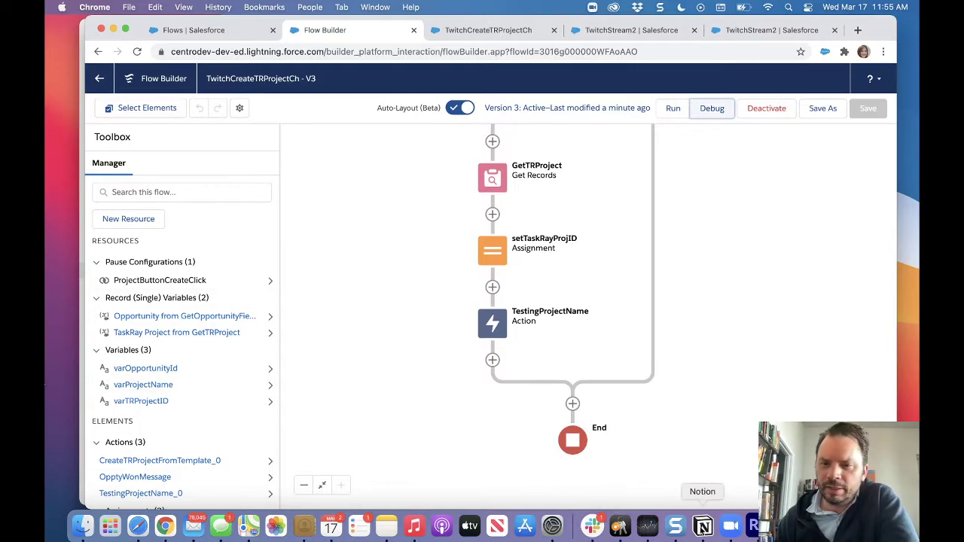
Switch to Notion and check off Create Autolaunched flow, Send message to Slack, and Create the TaskRay Project from a Template.
click(702, 525)
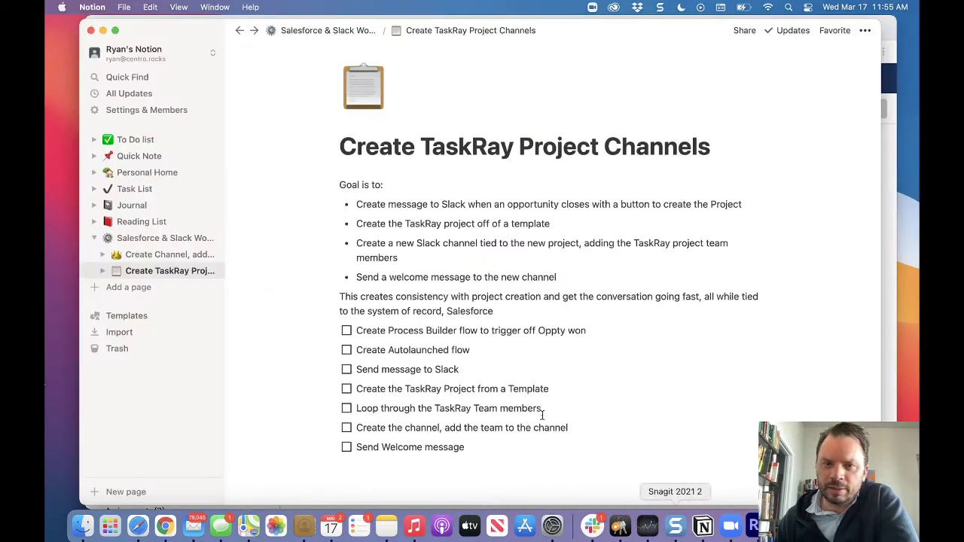
click(346, 351)
click(346, 369)
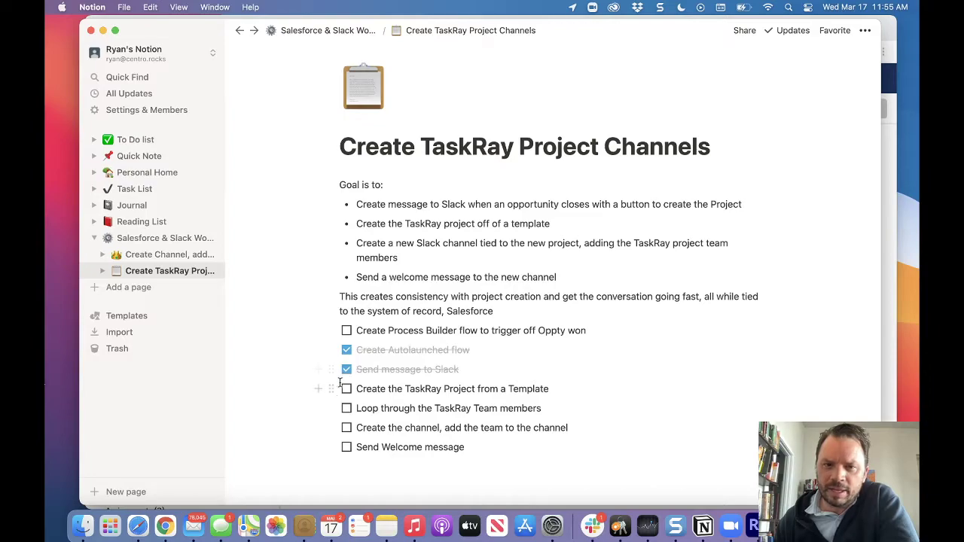
click(346, 388)
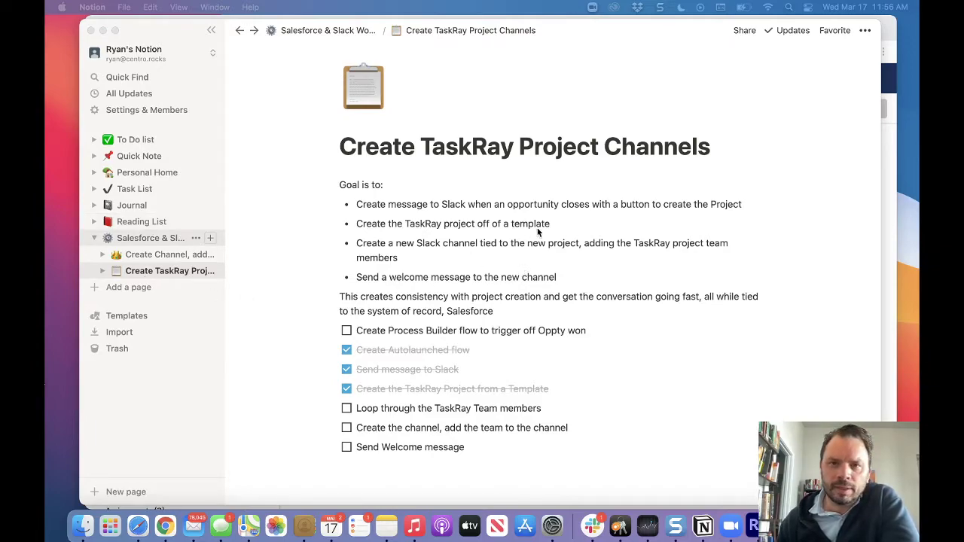
Switch back to Flow Builder in Chrome and add a Loop element after the TestingProjectName action.
click(882, 155)
click(887, 151)
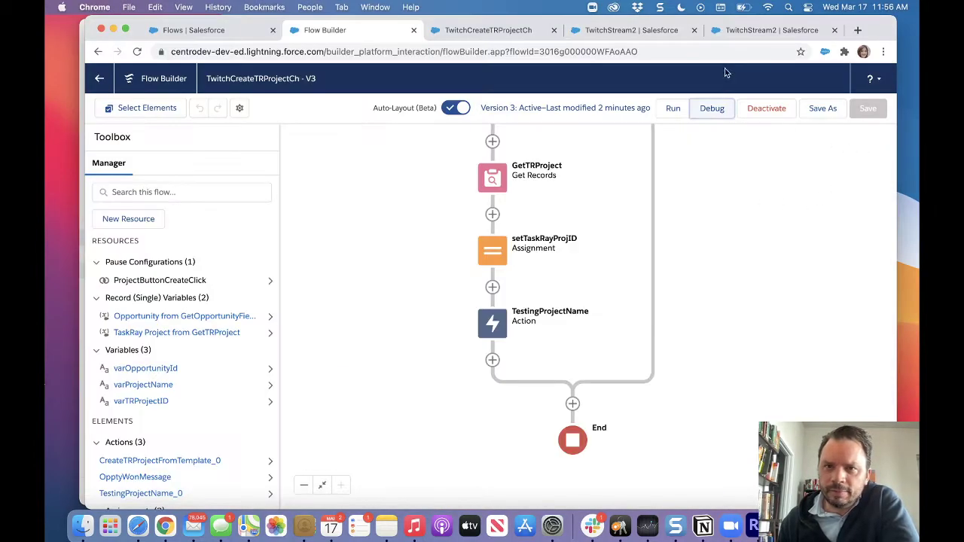
click(492, 361)
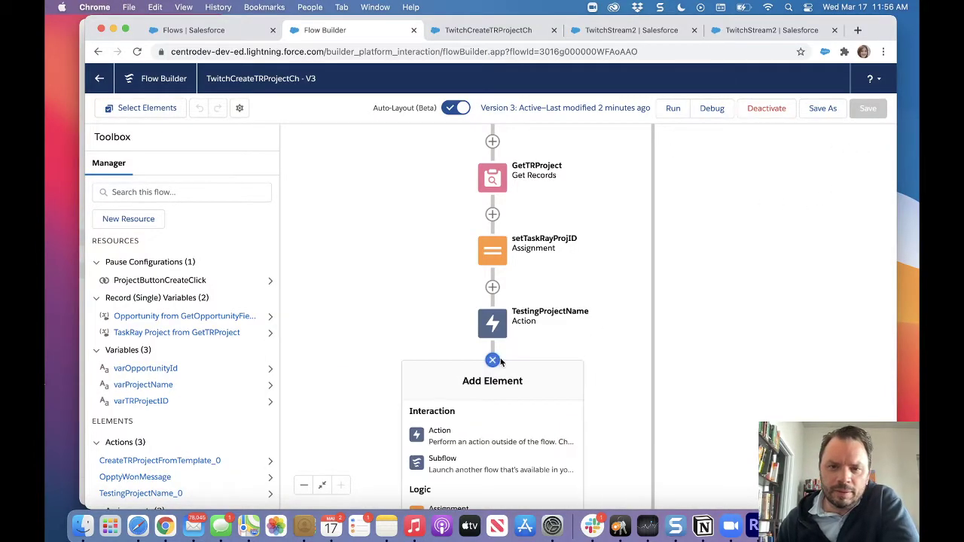
scroll(530, 452, down, 5)
click(527, 463)
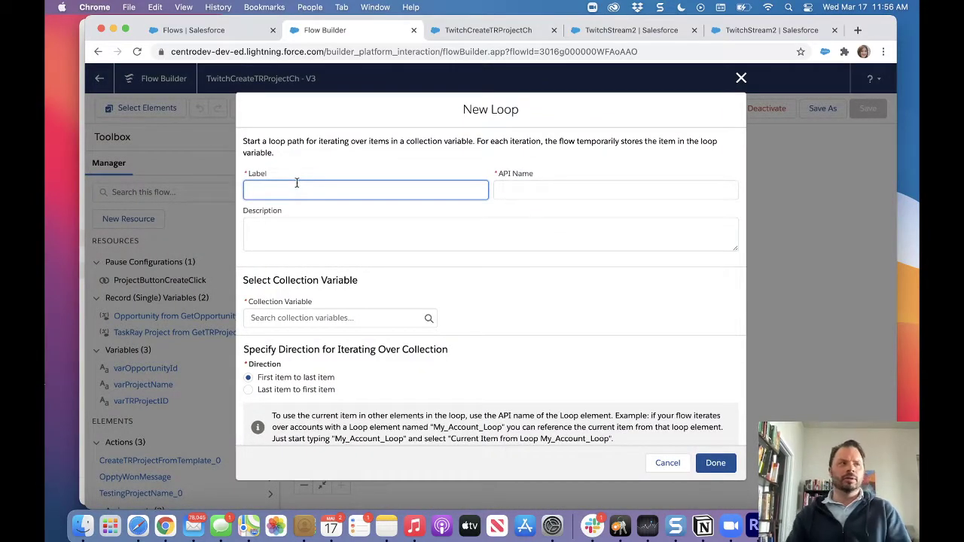
Label the new loop GetTaskRayProjTeamMembers and use the same text as its API name.
text(G)
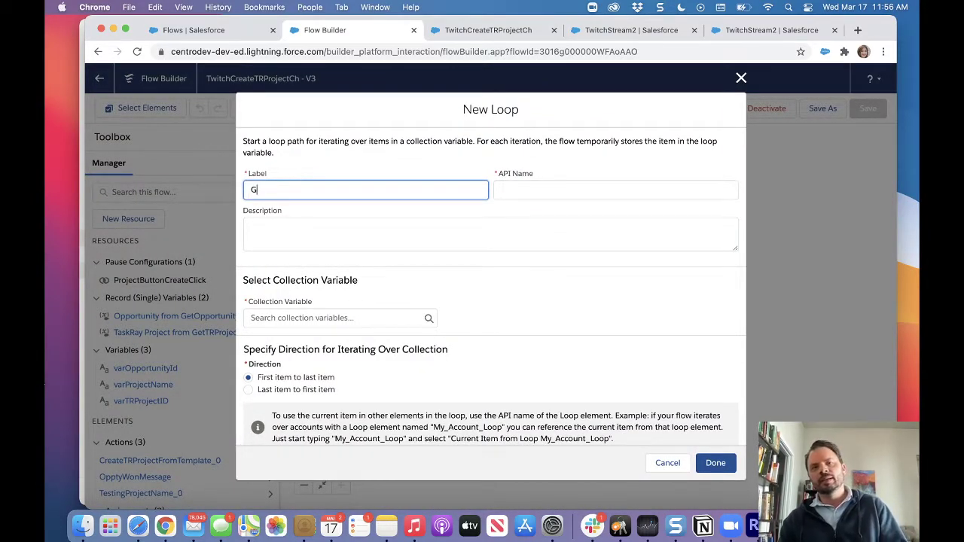
text(etTaskR)
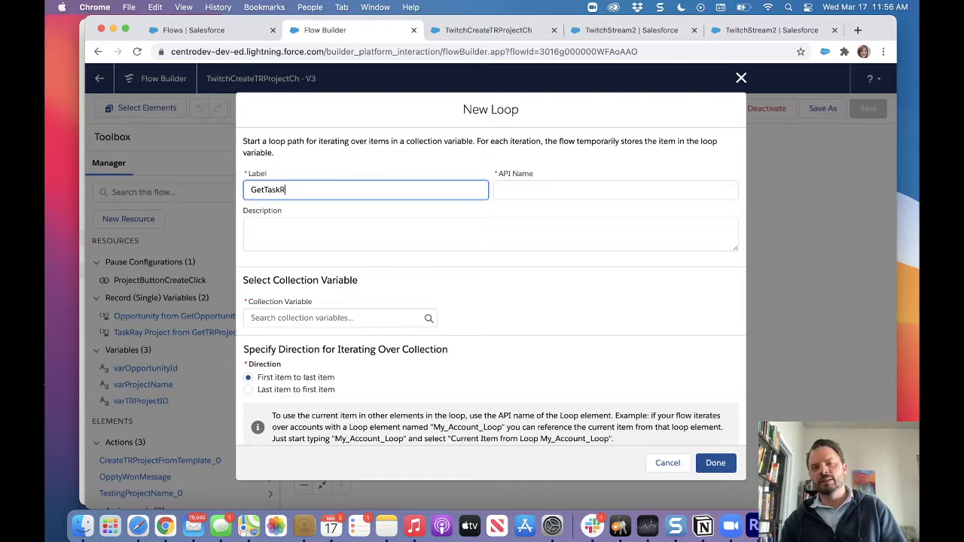
text(ayProj)
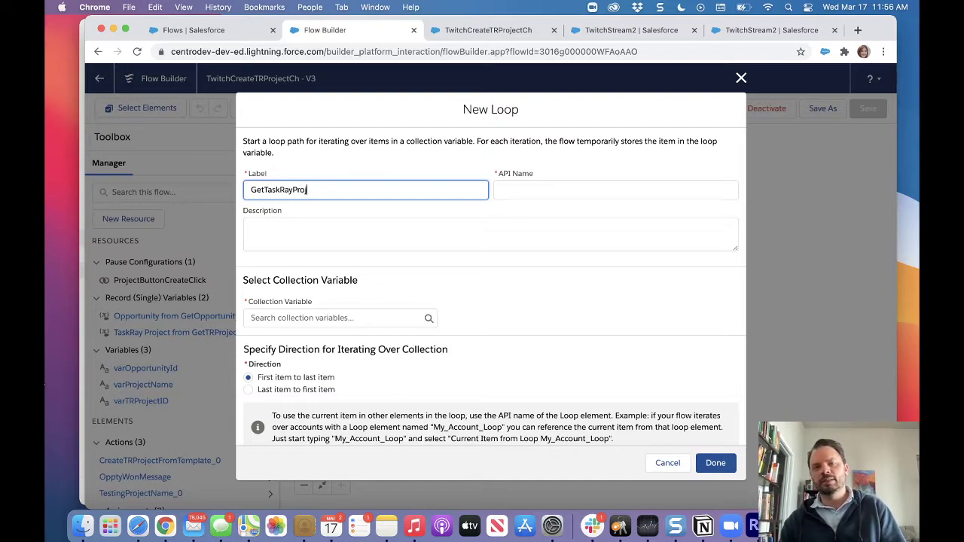
text(TeamMm)
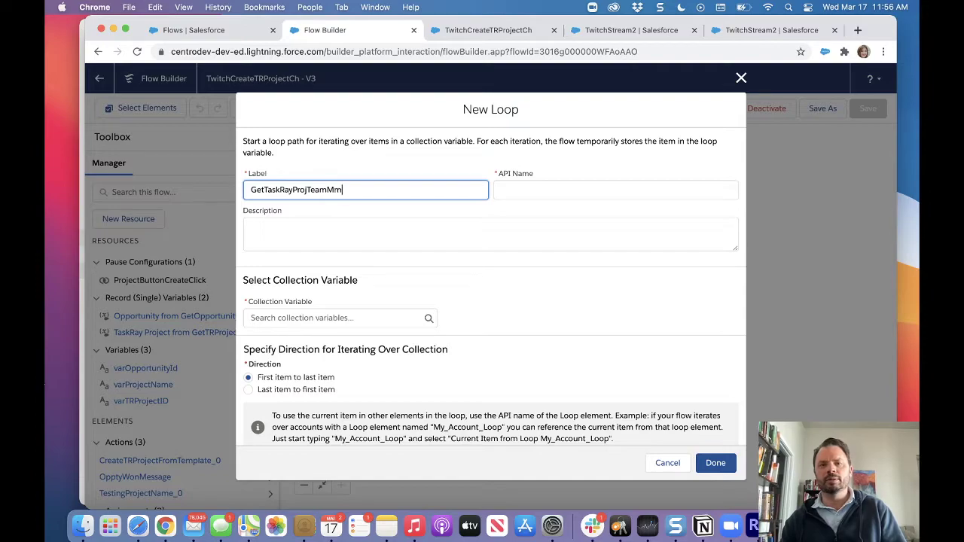
key(BackSpace)
text(embers)
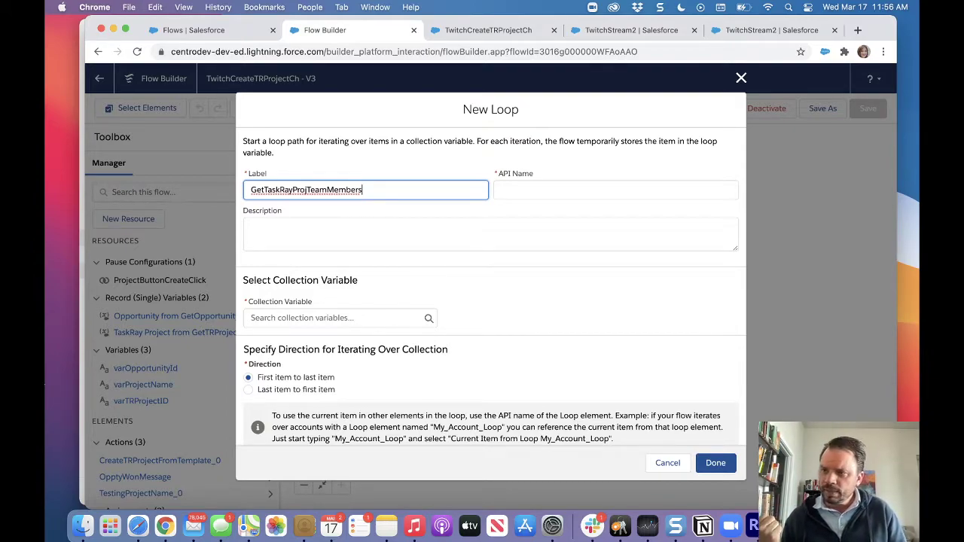
key(Tab)
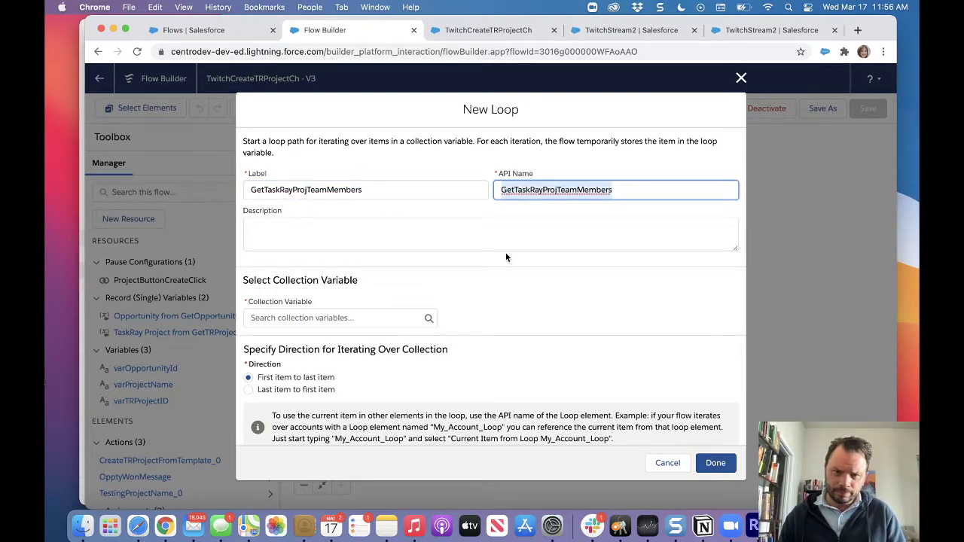
Start a new Variable resource for the loop's collection variable, with the API name varTaskRayTeam.
click(327, 319)
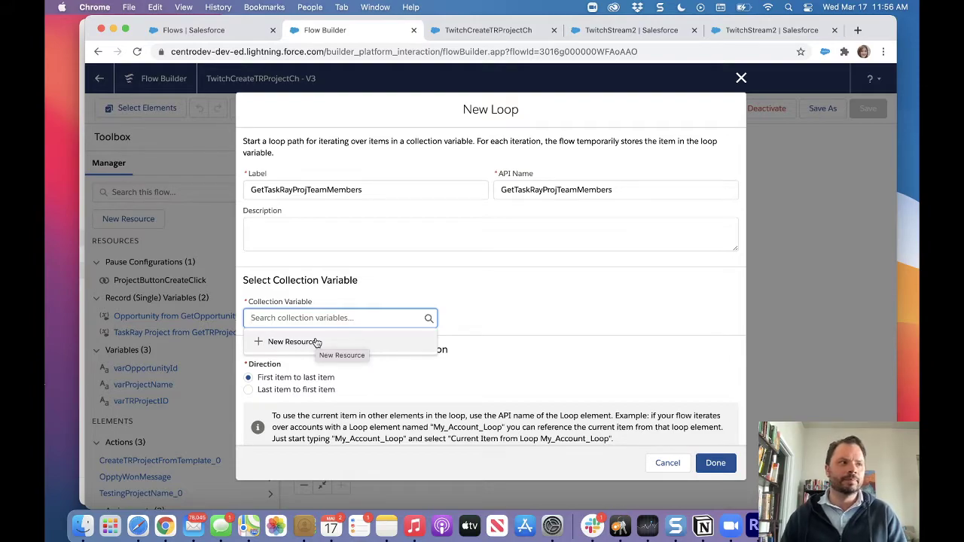
click(316, 341)
click(374, 246)
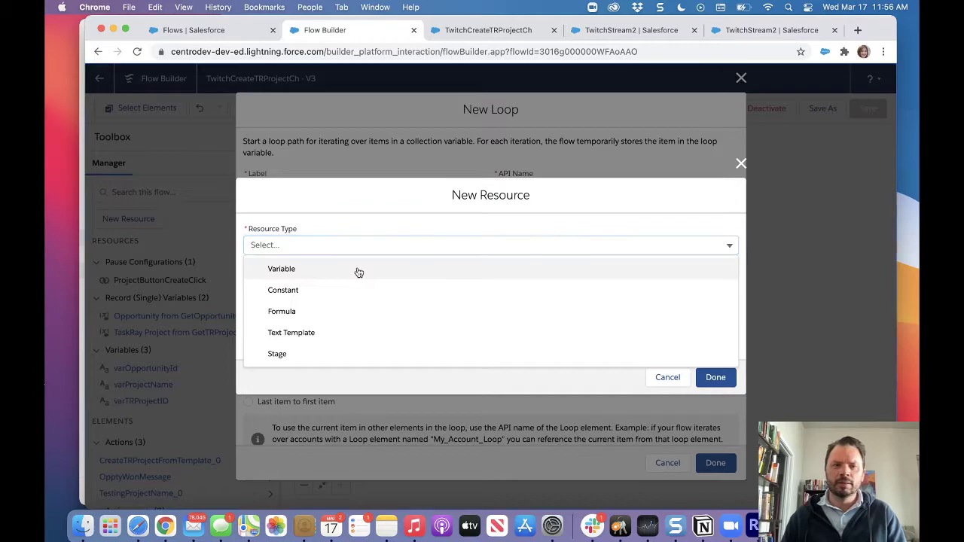
click(357, 269)
click(357, 267)
text(va)
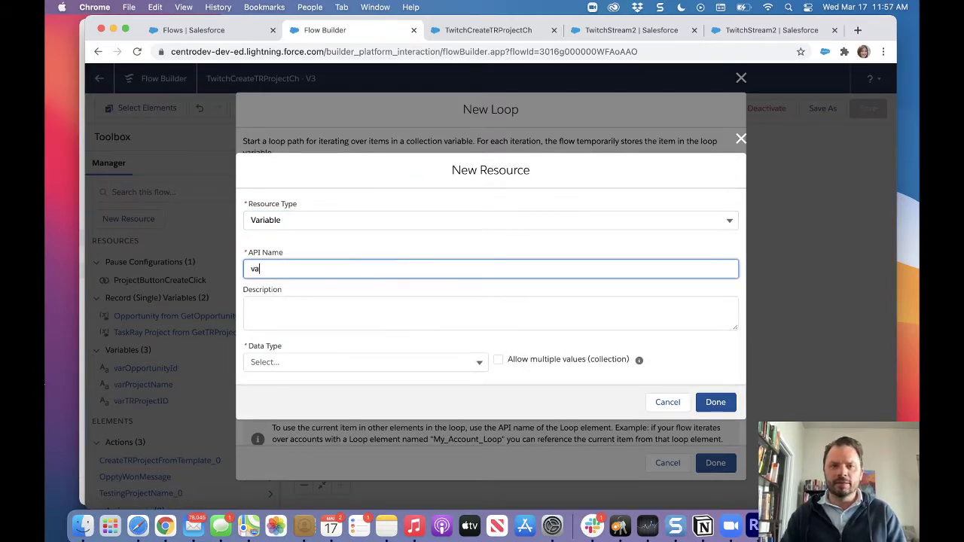
text(rT)
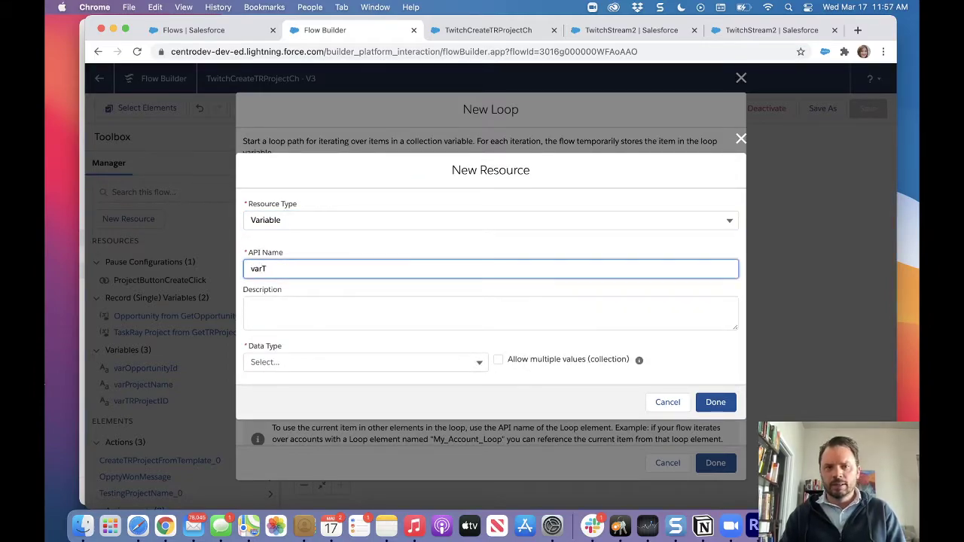
text(askRayTeam)
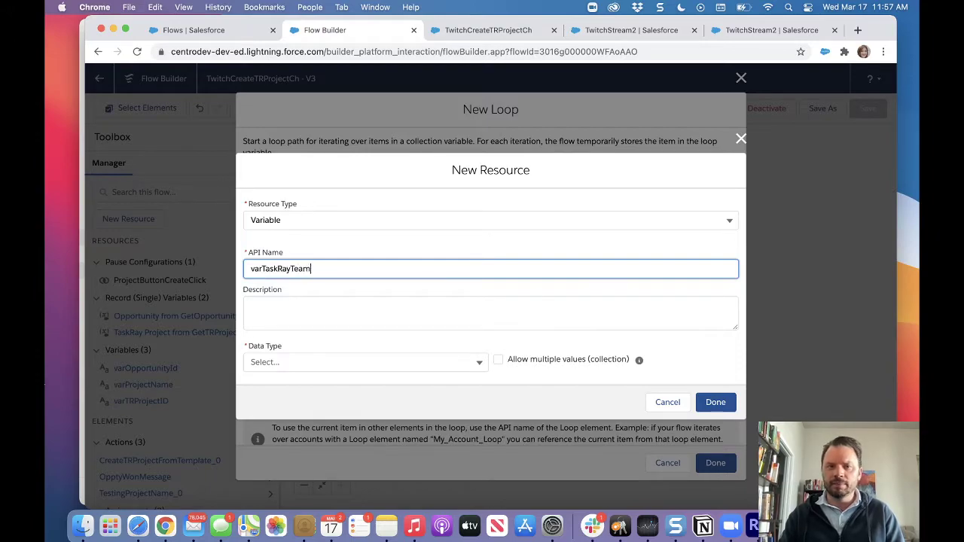
Create the variable as a Text collection allowing multiple values, and finish the loop iterating from first item to last.
click(403, 362)
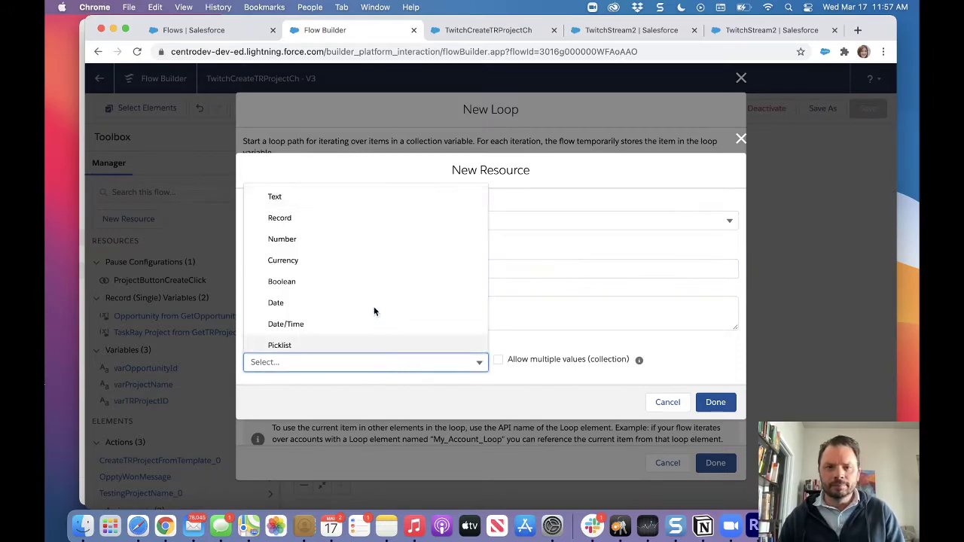
click(305, 201)
click(497, 323)
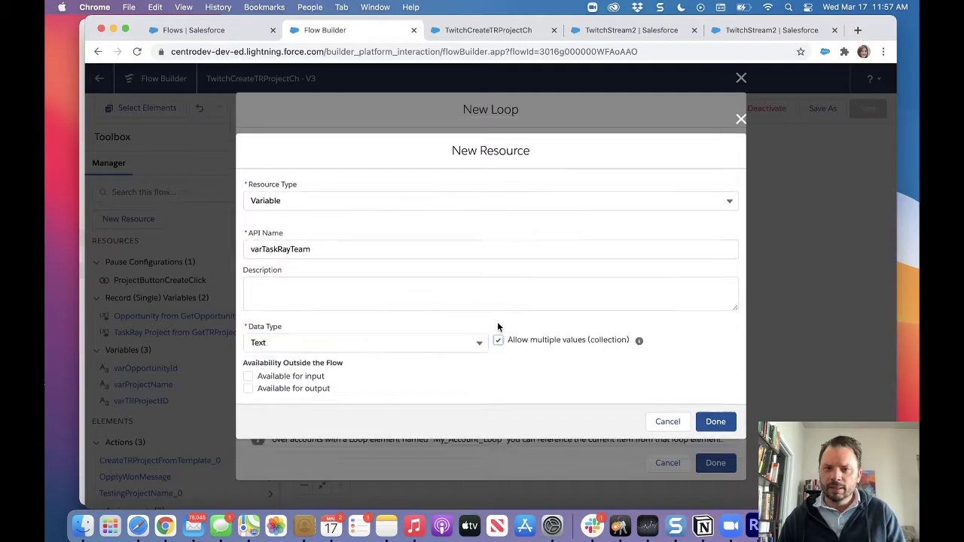
click(715, 421)
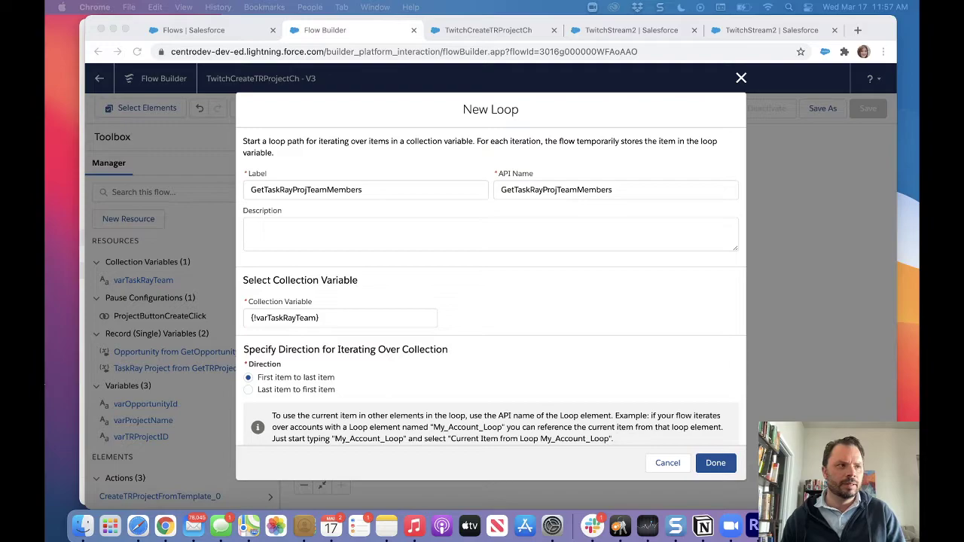
scroll(540, 425, down, 1)
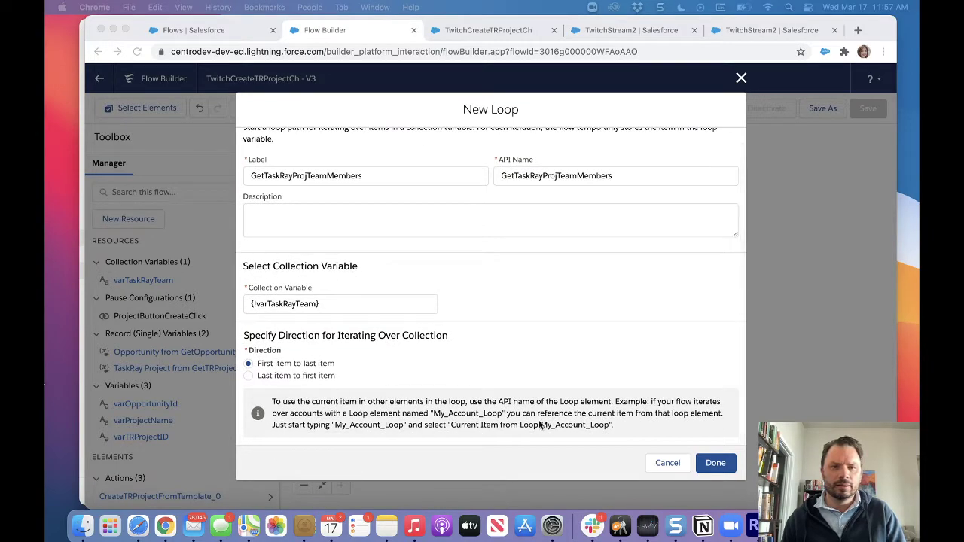
click(715, 464)
click(717, 464)
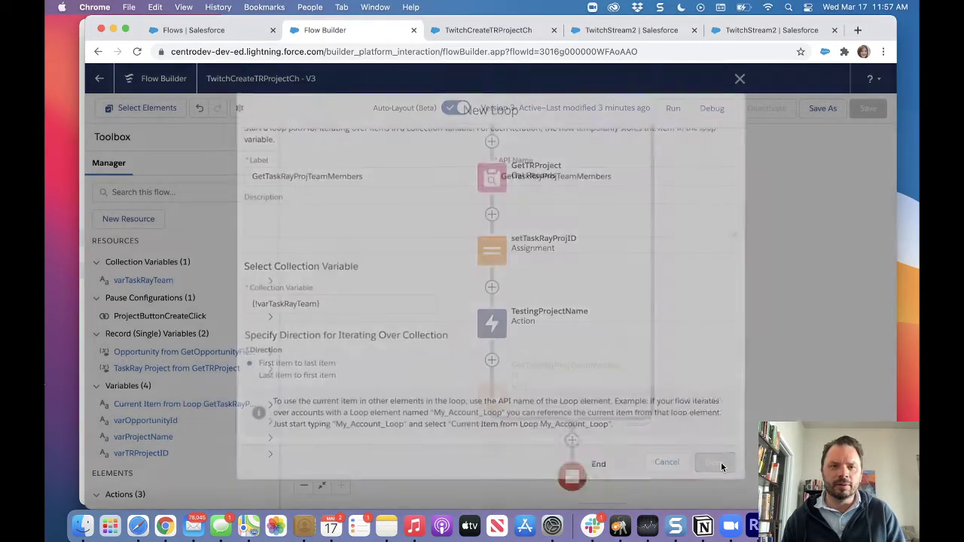
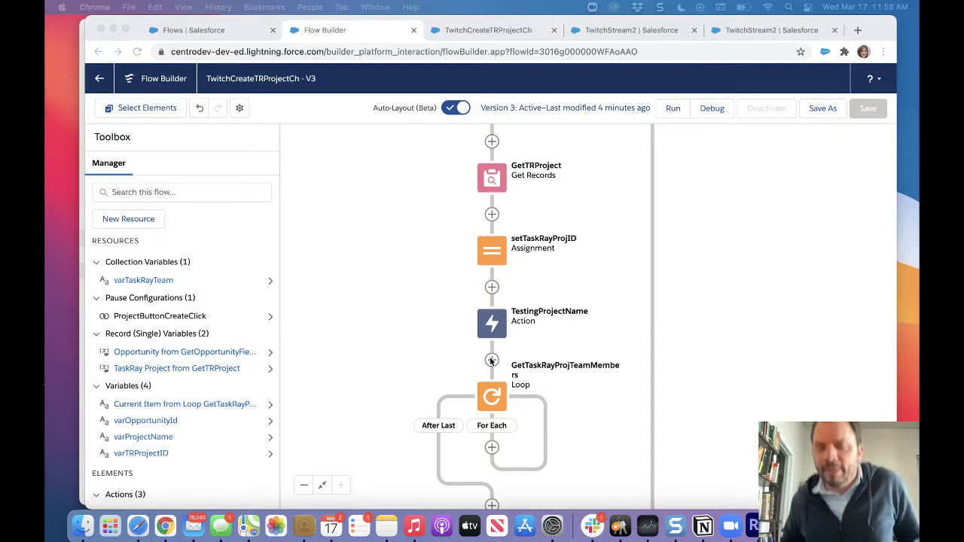
Add a Get Records element between the TestingProjectName action and the GetTaskRayProjTeamMembers loop.
click(491, 361)
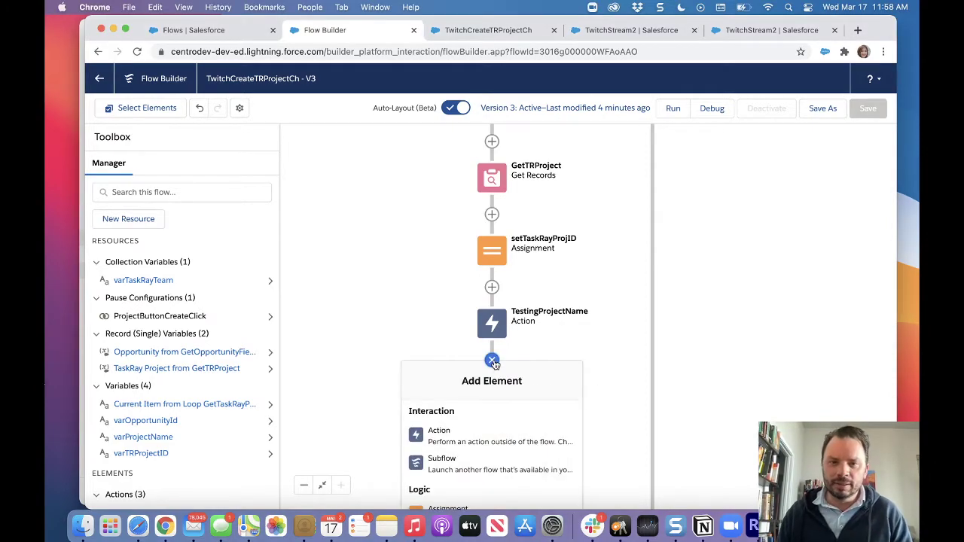
scroll(586, 430, down, 3)
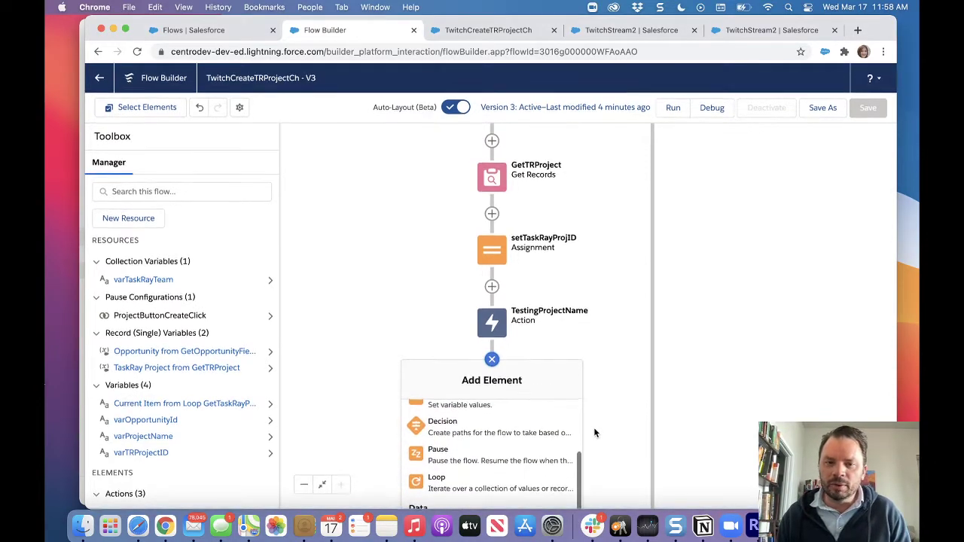
scroll(599, 259, down, 5)
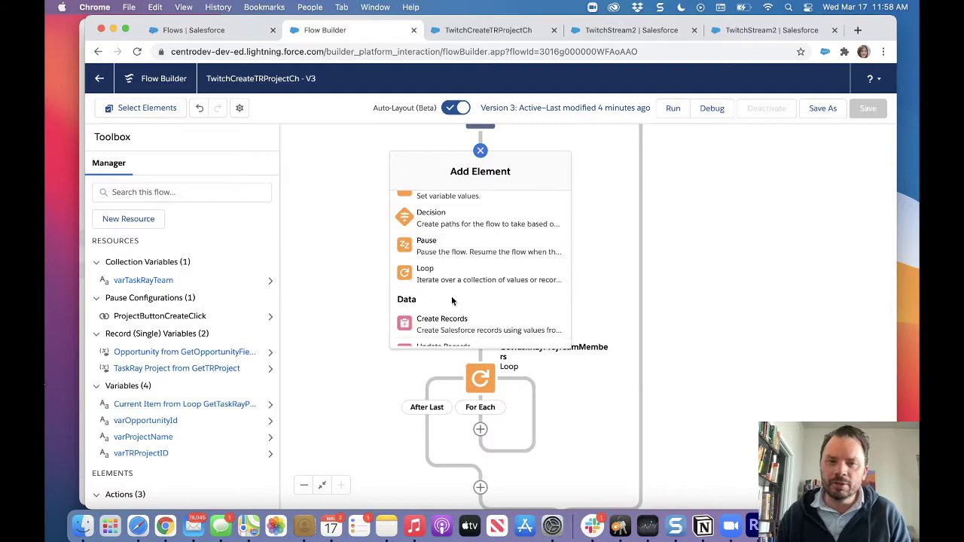
scroll(451, 297, down, 2)
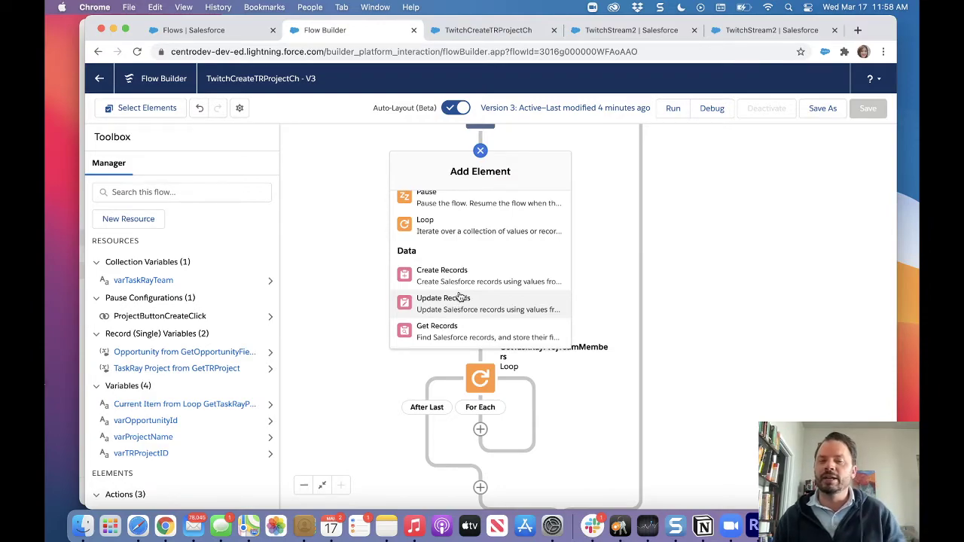
click(457, 335)
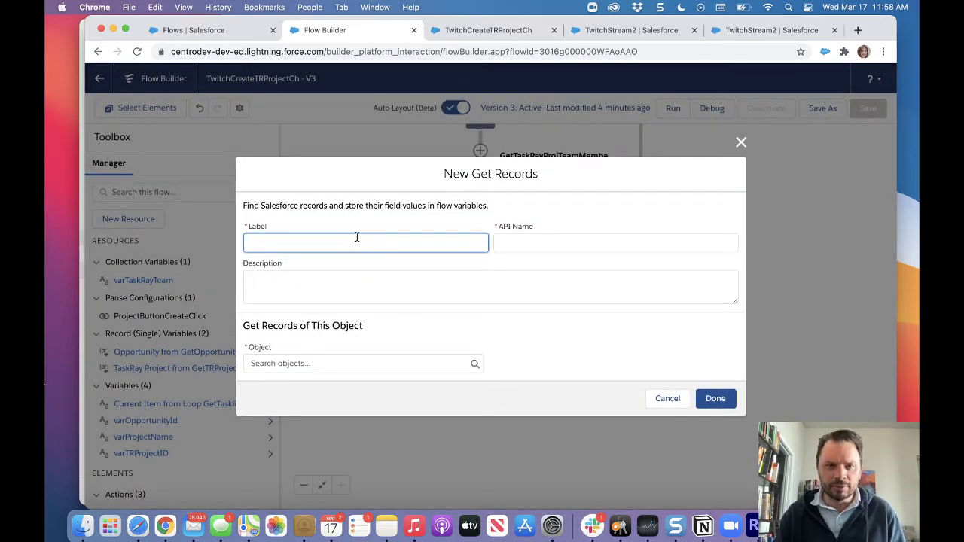
Label the Get Records element GetTaskRayTeamMembers and use the same text as its API name.
text(Get)
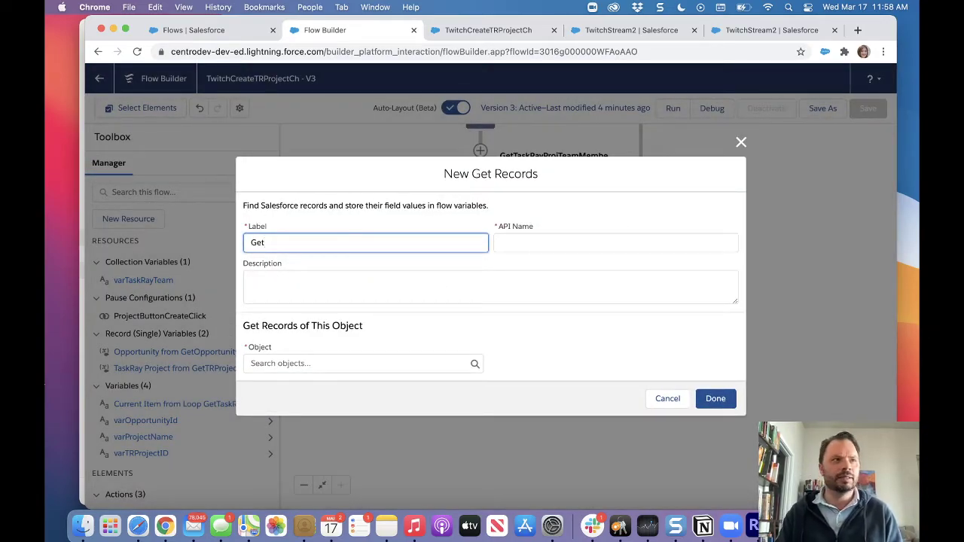
text(Tas)
key(BackSpace)
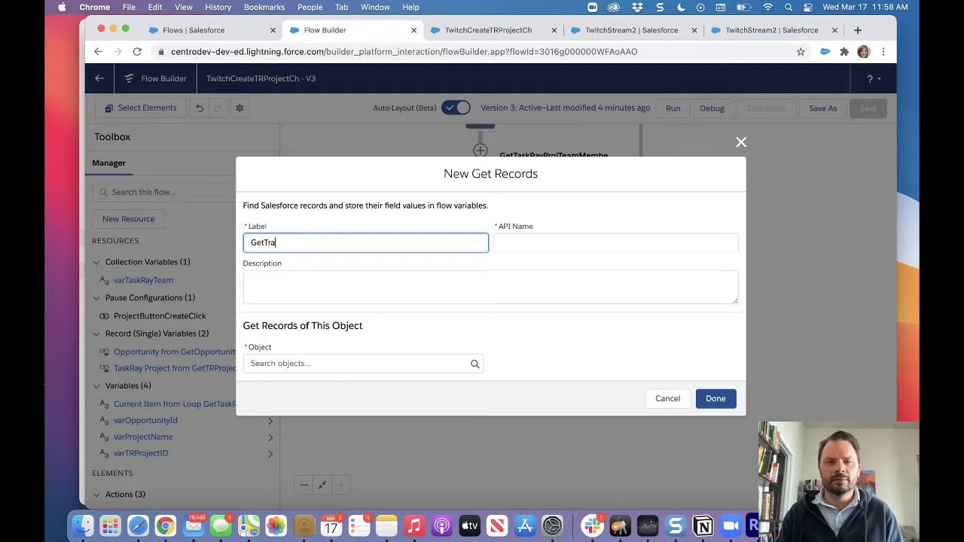
key(BackSpace)
text(askRay)
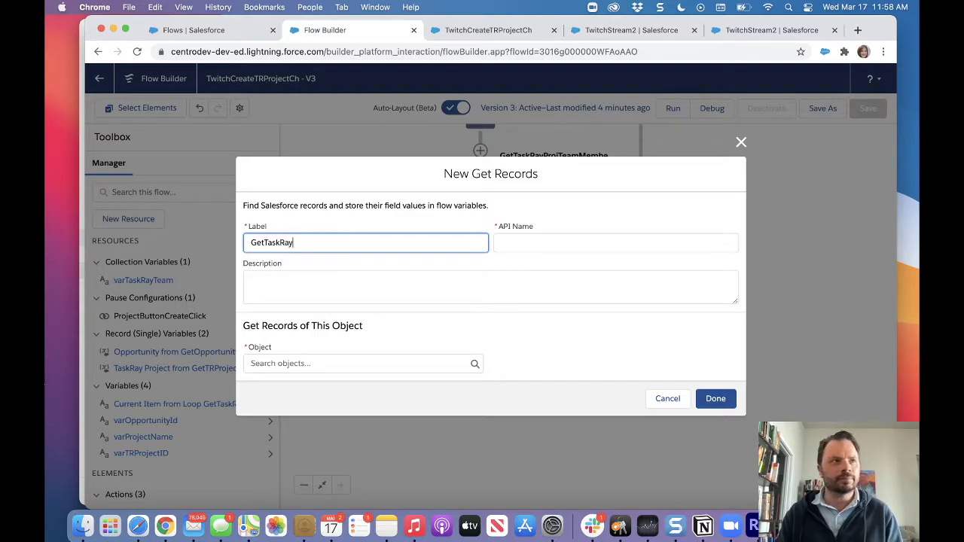
text(TeamMembers)
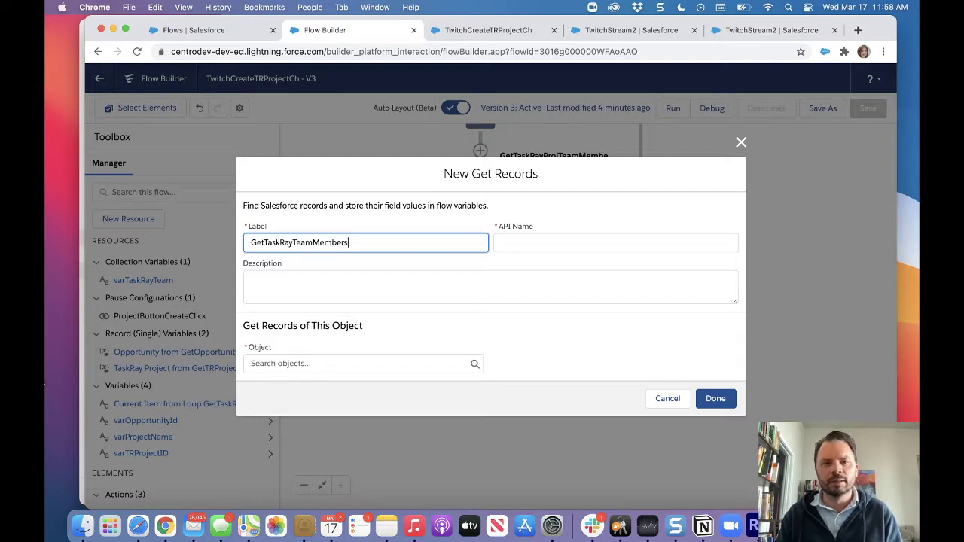
key(Tab)
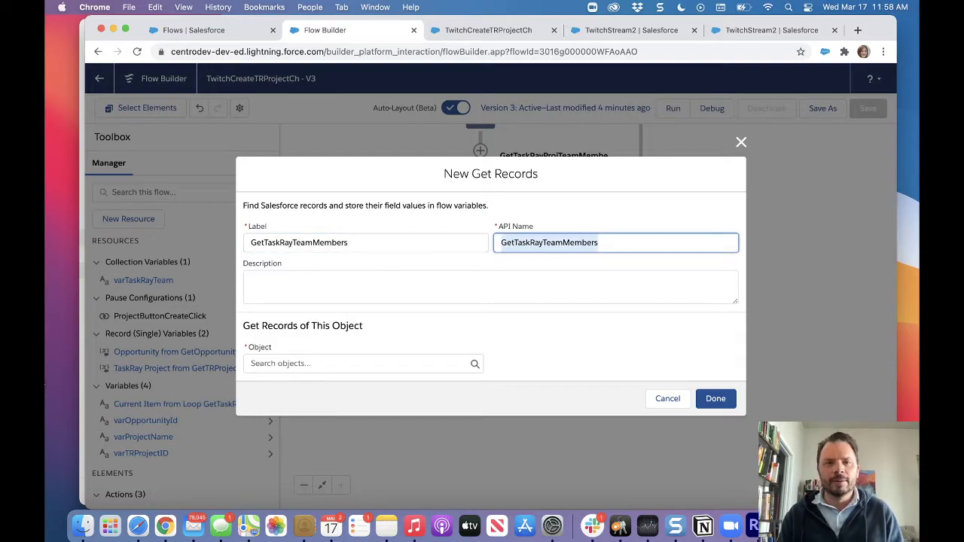
click(372, 365)
text(e)
key(BackSpace)
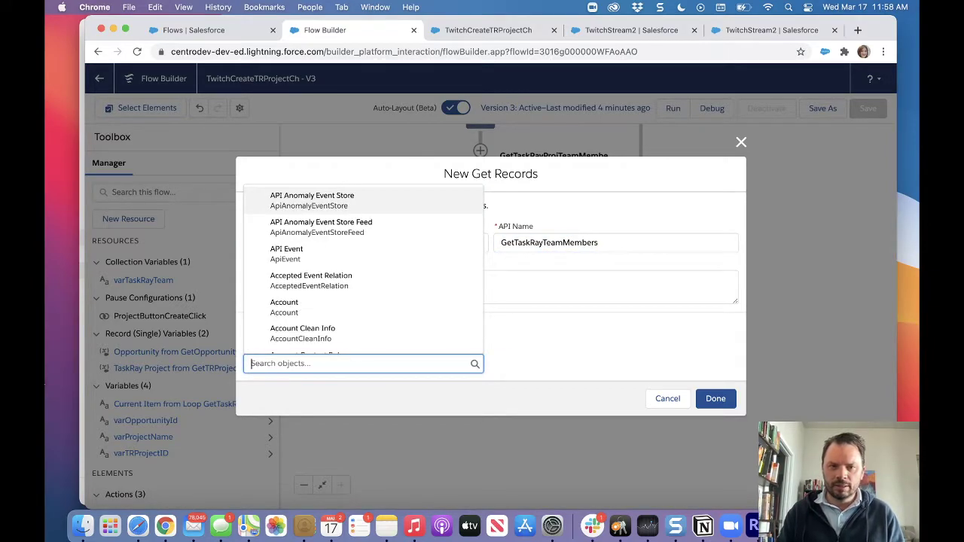
text(members)
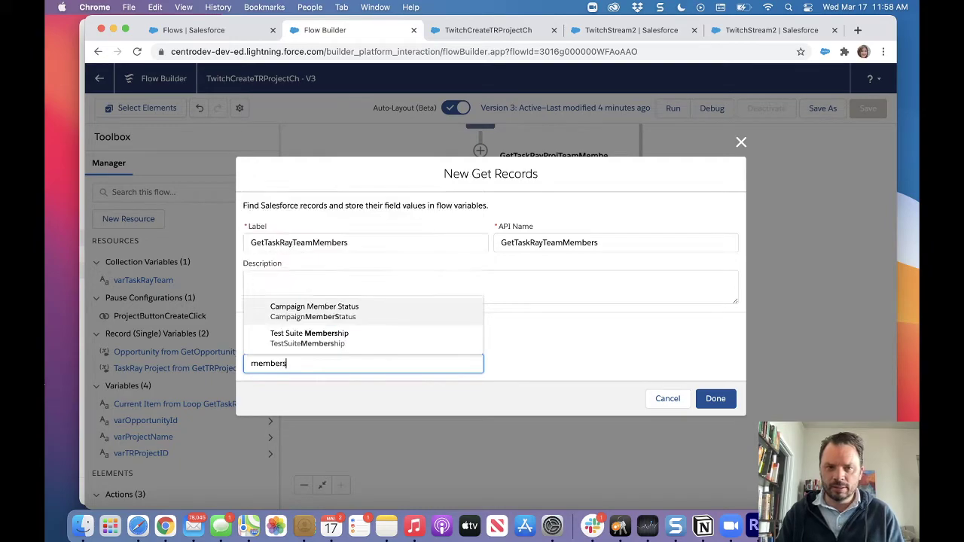
key(BackSpace)
key(BackSpace)
key(BackSpace)
key(BackSpace)
key(BackSpace)
key(BackSpace)
key(BackSpace)
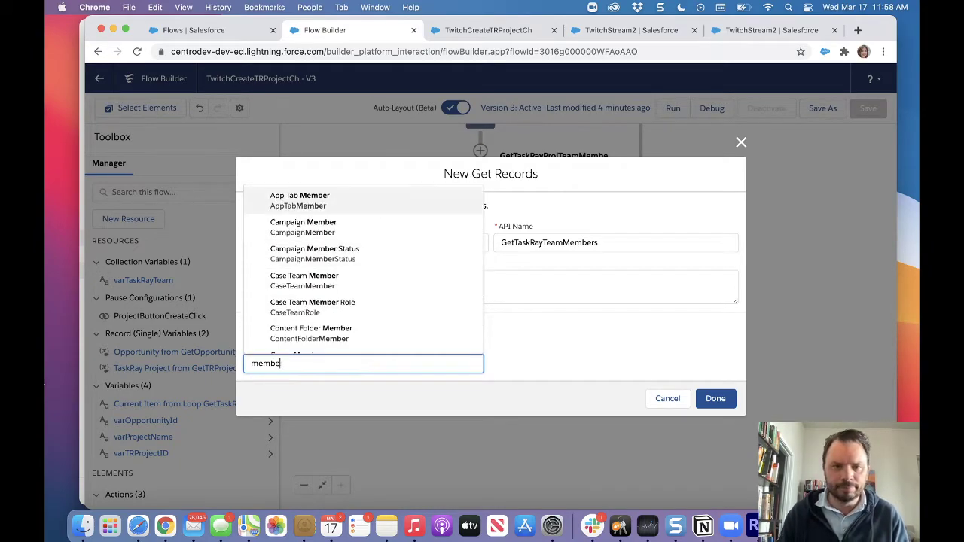
Search the objects for taskray and set TaskRay Team as the object whose records are retrieved.
text(task)
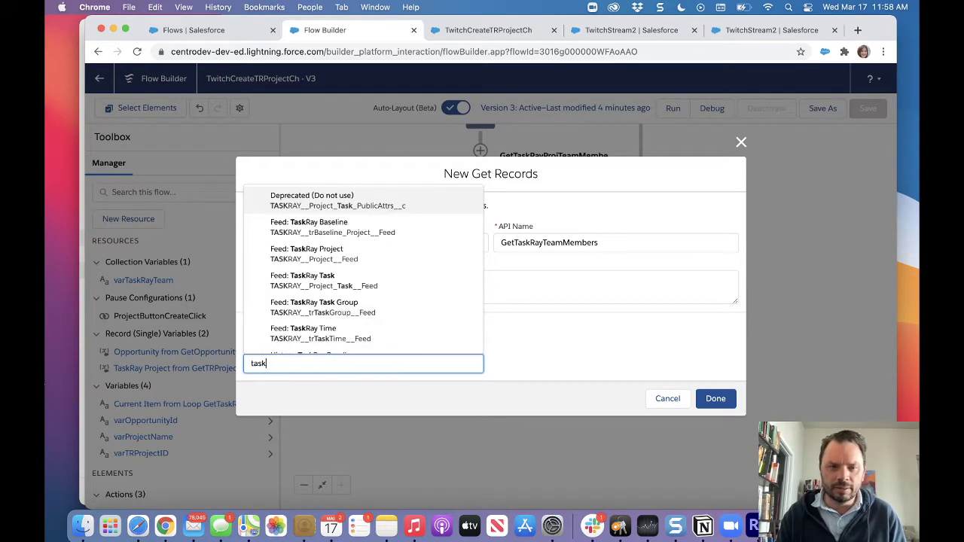
text(ray)
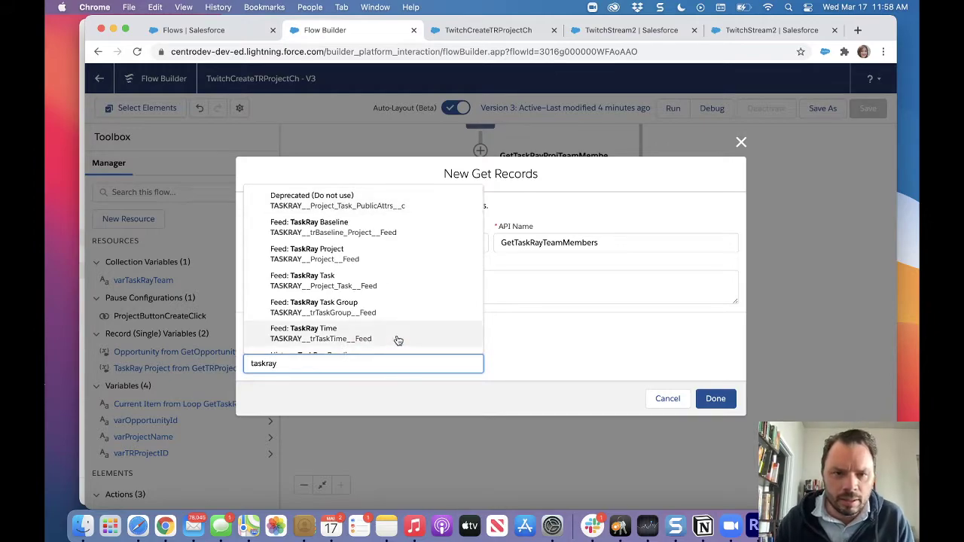
scroll(398, 341, down, 2)
scroll(398, 341, down, 8)
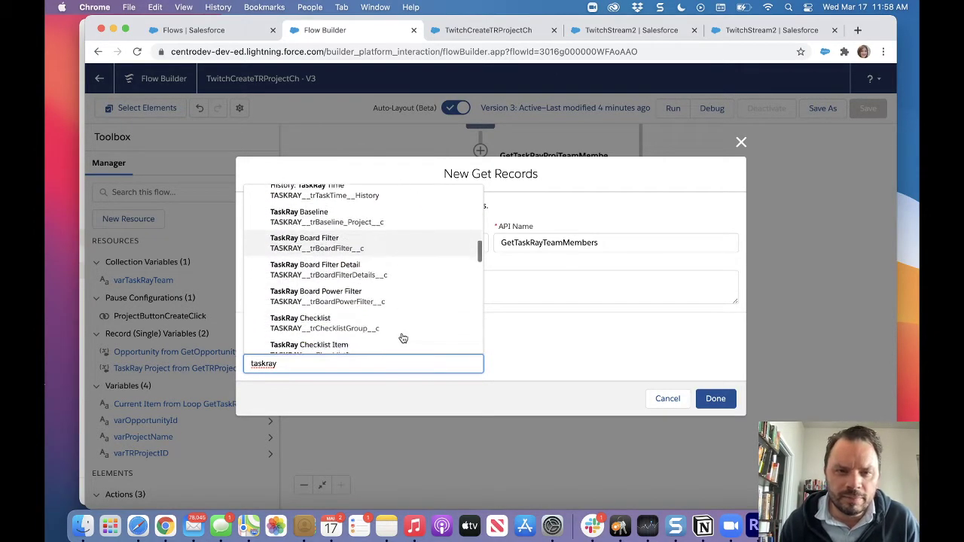
scroll(401, 331, down, 4)
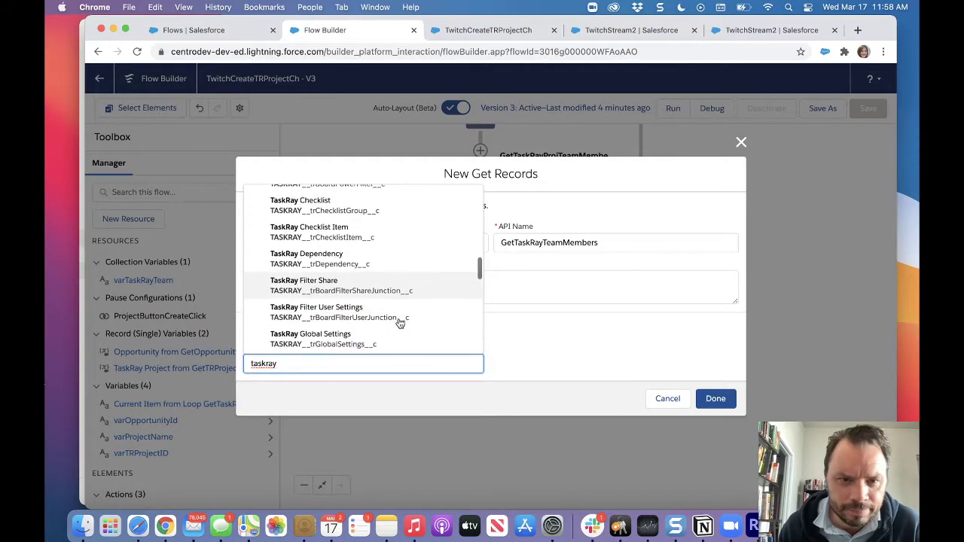
scroll(400, 324, down, 6)
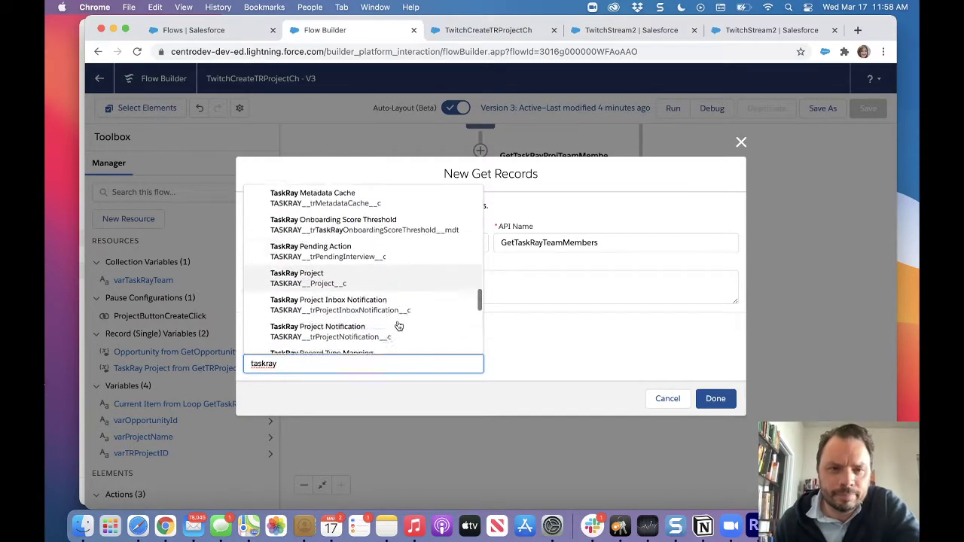
scroll(398, 326, down, 6)
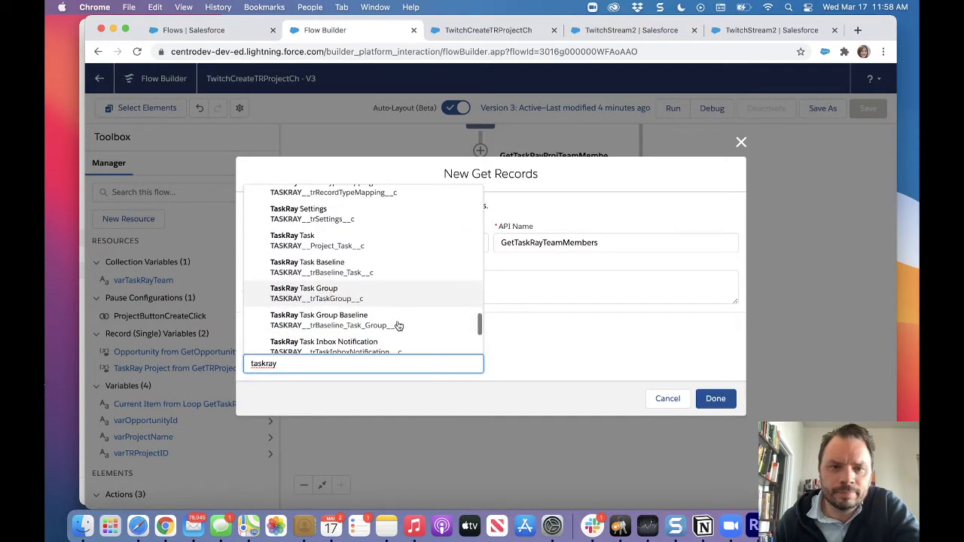
scroll(398, 324, down, 3)
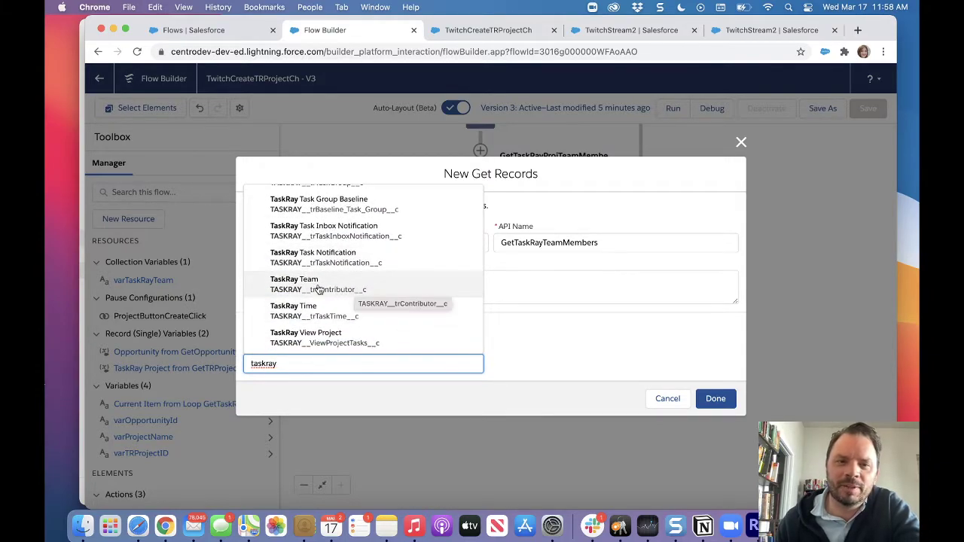
click(328, 293)
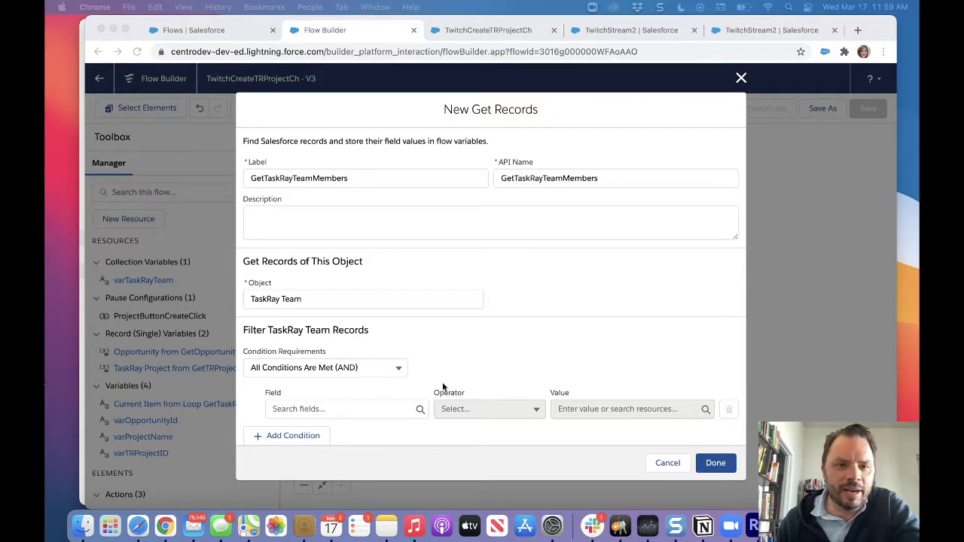
Filter the TaskRay Team records where TASKRAY__Project__c equals the variable varTRProjectID.
scroll(391, 369, down, 2)
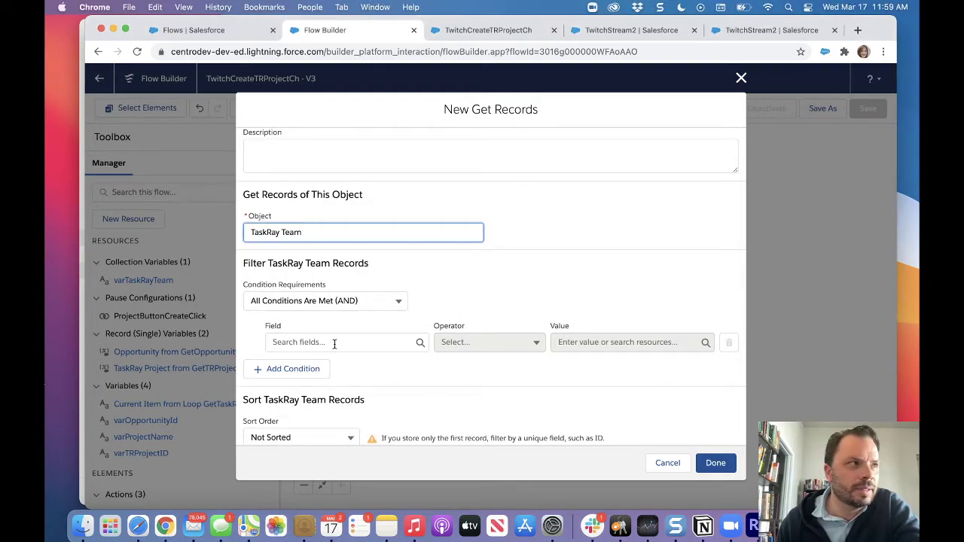
click(334, 344)
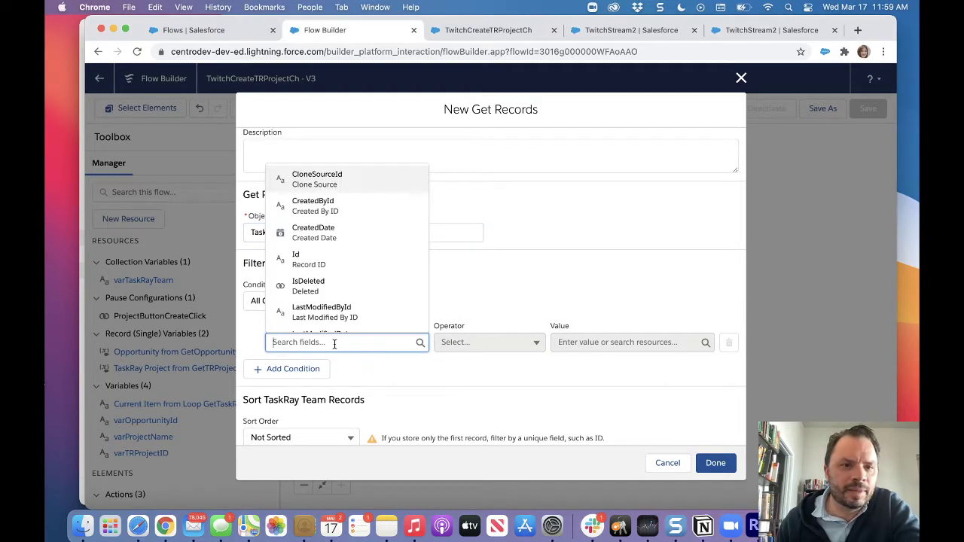
scroll(329, 266, down, 2)
scroll(329, 267, down, 5)
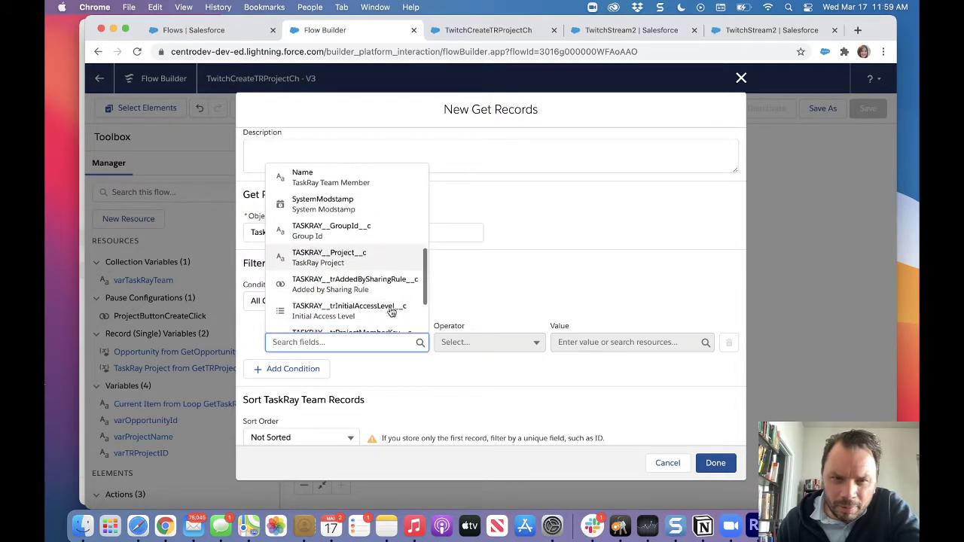
click(320, 257)
click(657, 345)
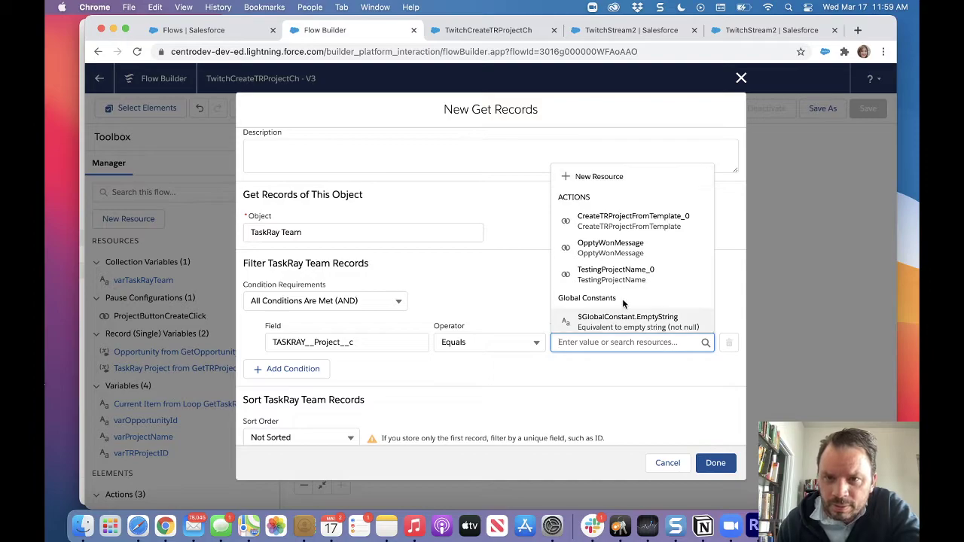
scroll(622, 301, down, 5)
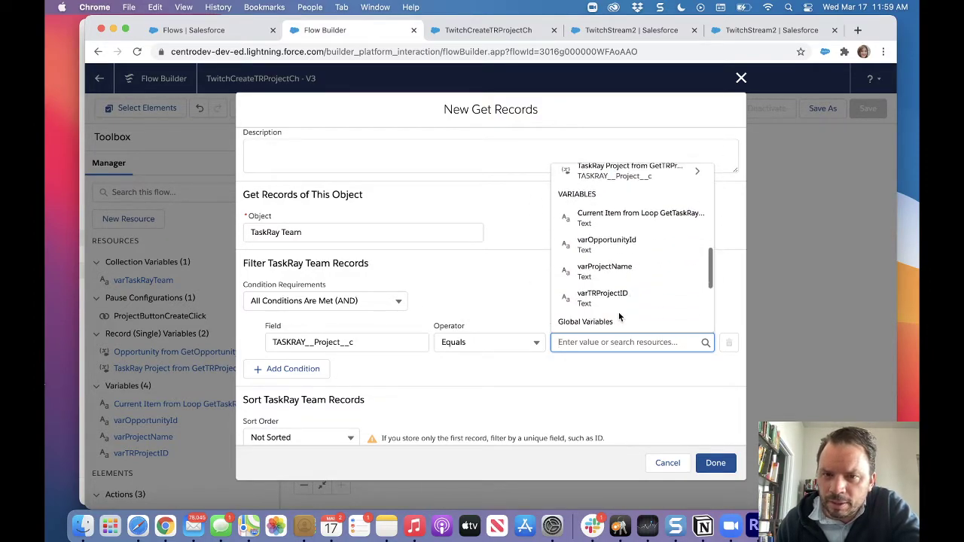
scroll(619, 317, down, 2)
click(608, 248)
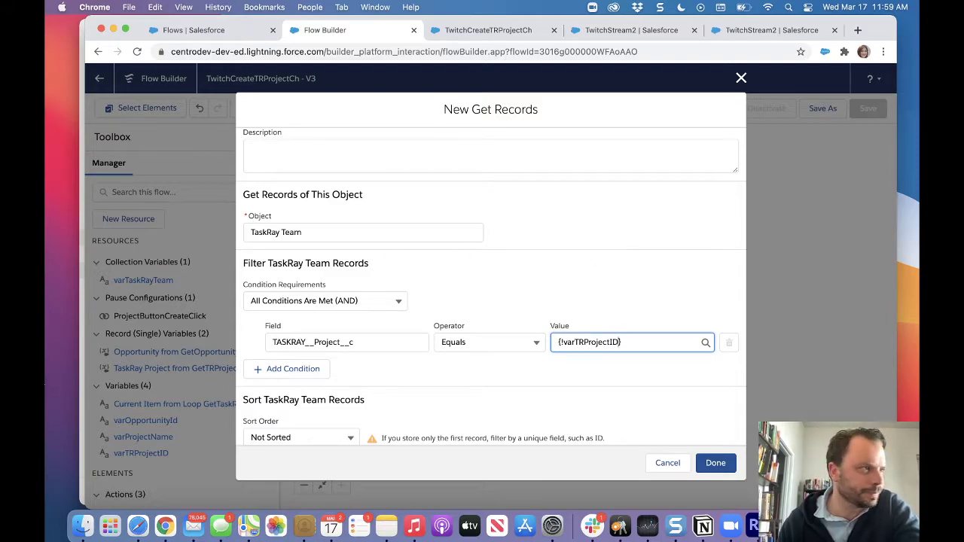
Store all matching records instead of only the first, and finish the Get Records element.
scroll(425, 400, down, 4)
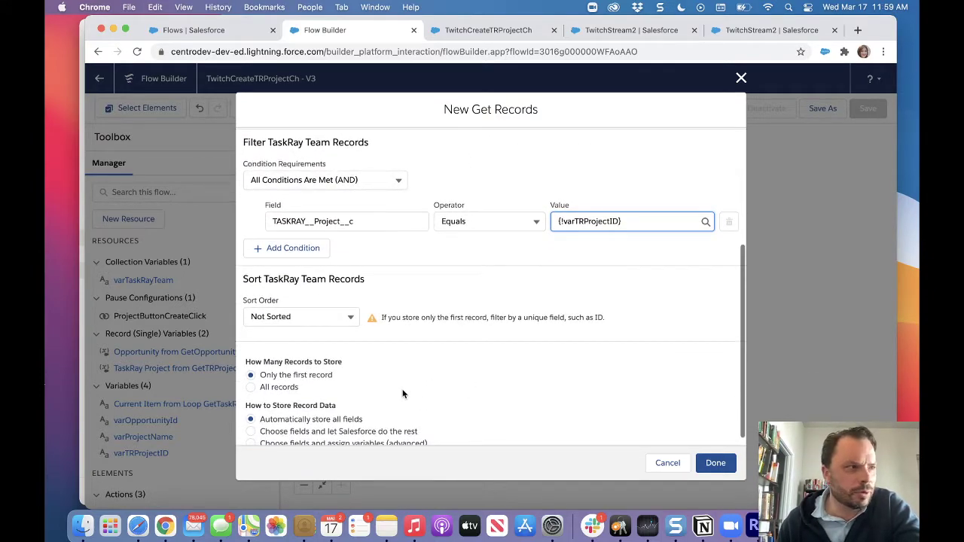
click(279, 387)
scroll(419, 412, down, 1)
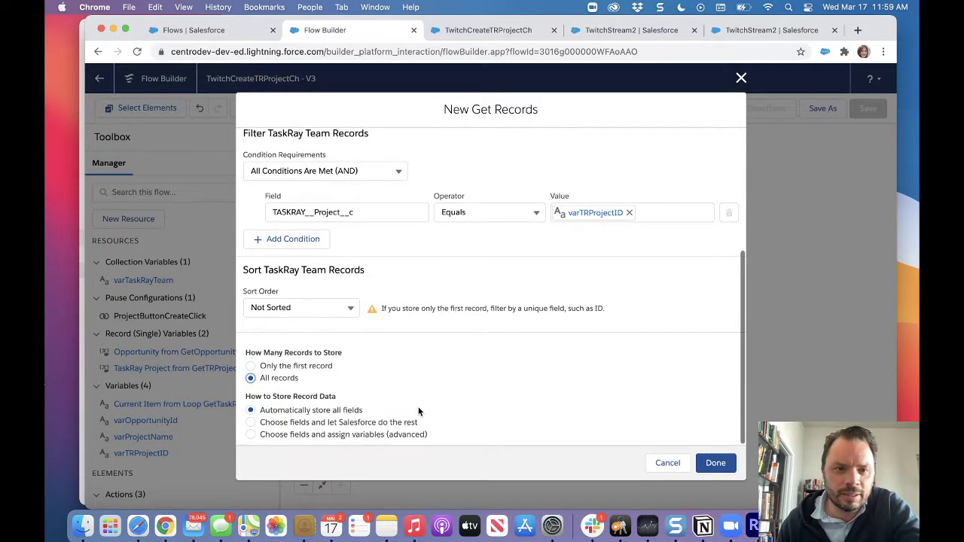
click(715, 463)
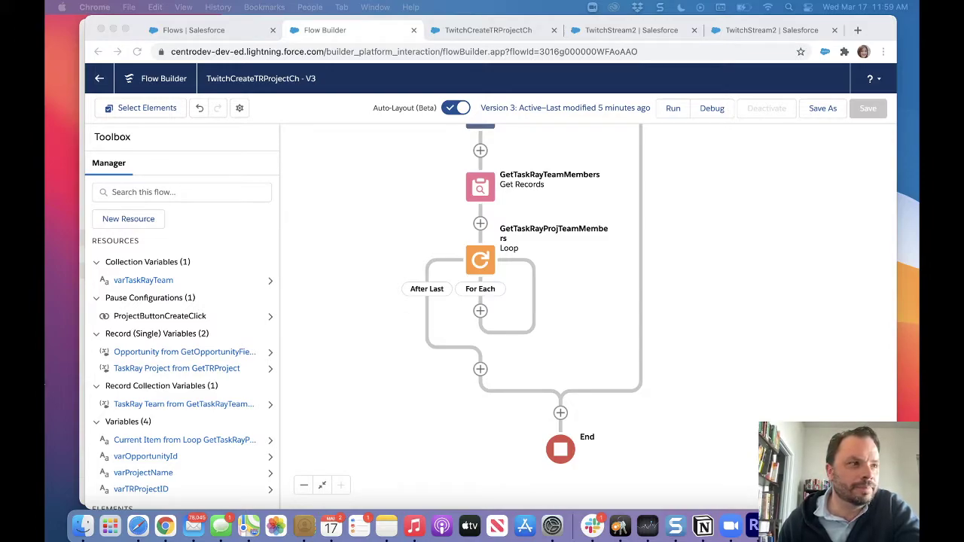
Change the GetTaskRayProjTeamMembers loop's collection variable to TaskRay Team from GetTaskRayTeamMembers.
click(488, 270)
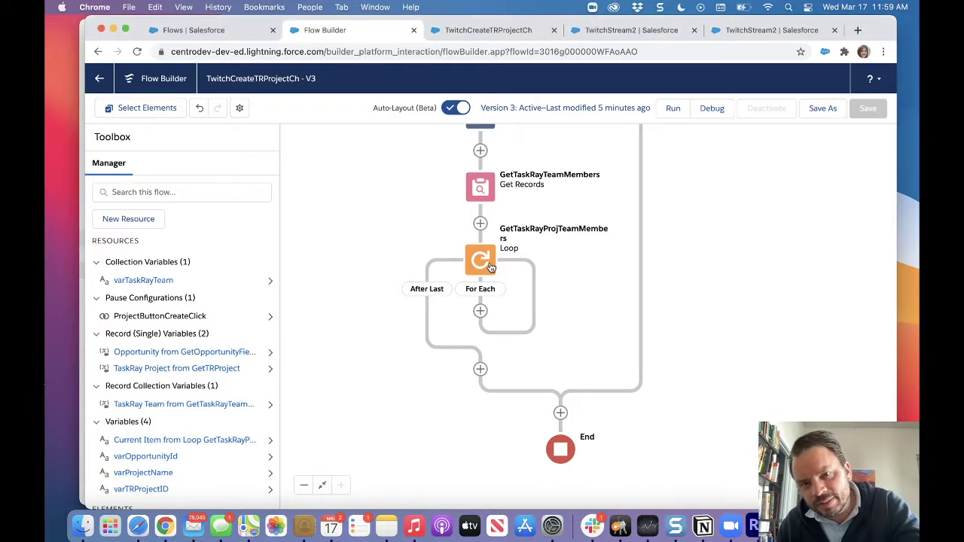
click(479, 369)
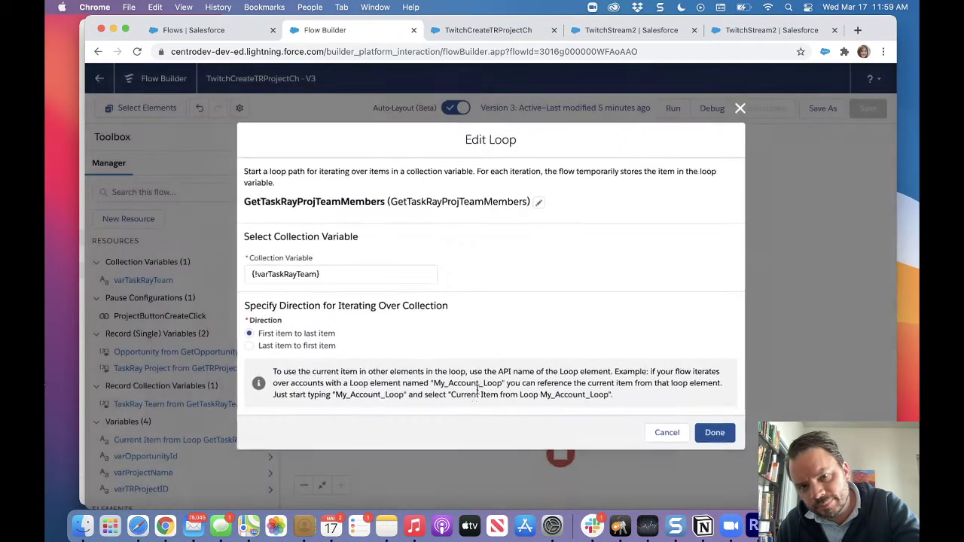
key(BackSpace)
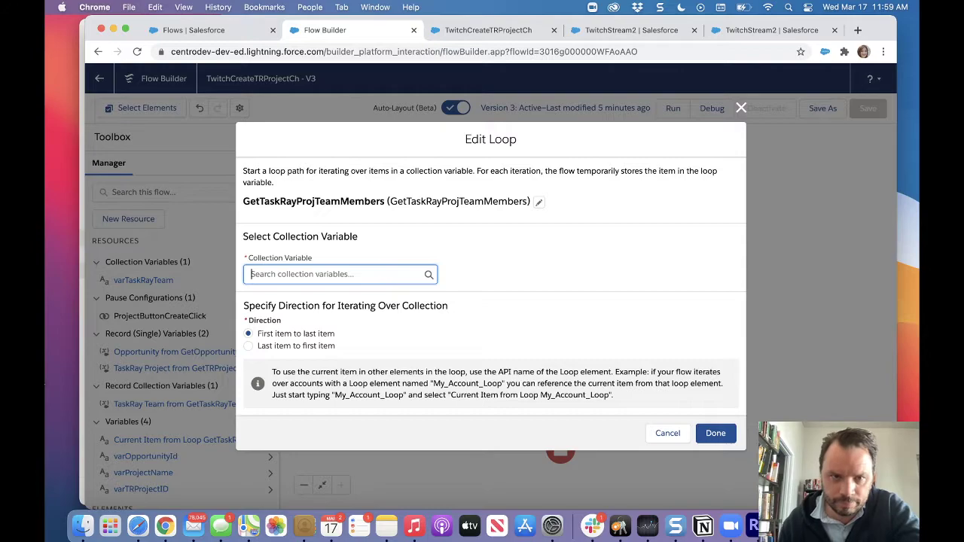
click(289, 276)
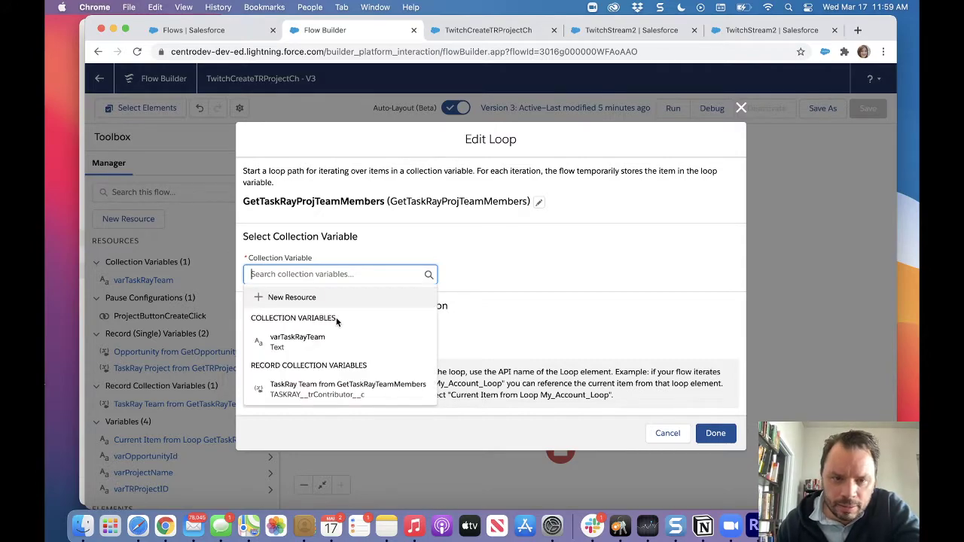
click(339, 389)
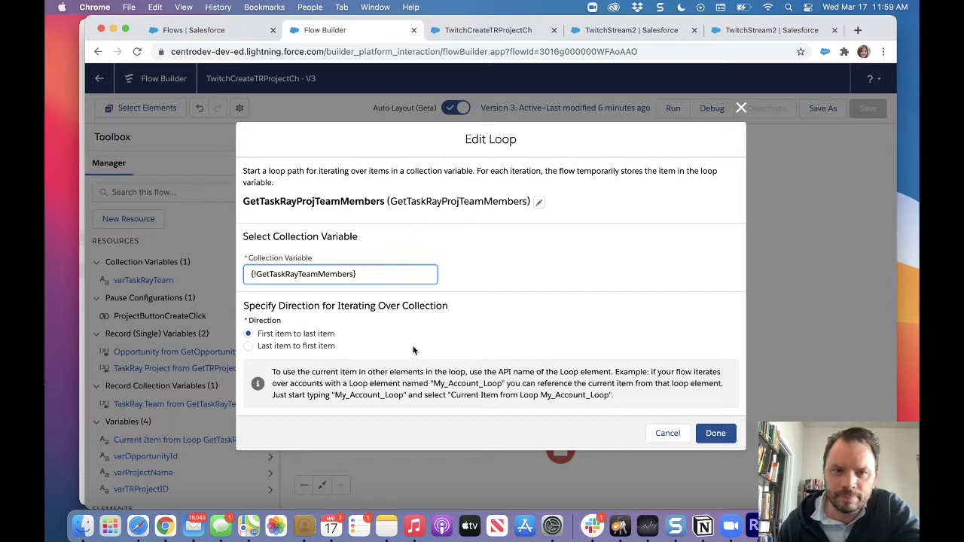
click(714, 433)
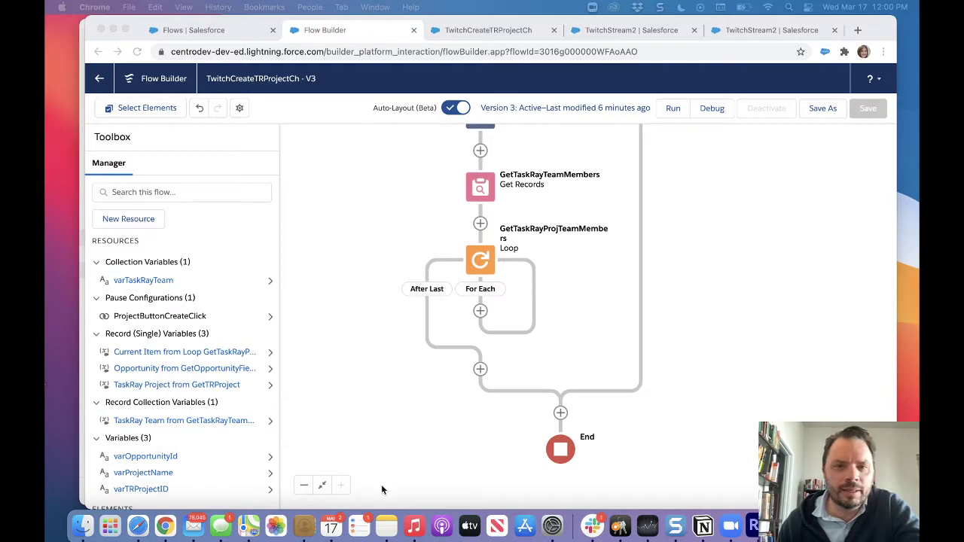
Start a new Variable resource with the API name varTeamSlackMembers.
click(139, 223)
click(140, 219)
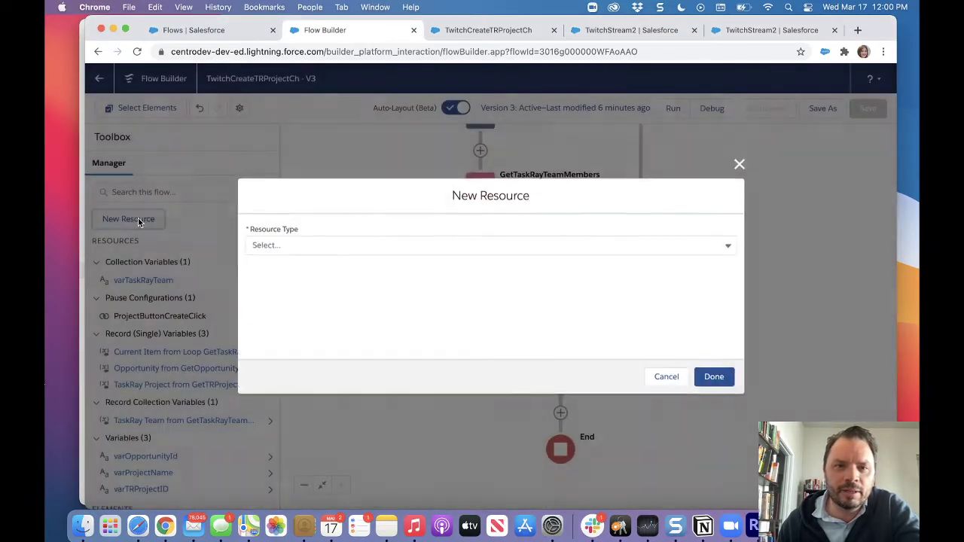
click(326, 243)
click(313, 270)
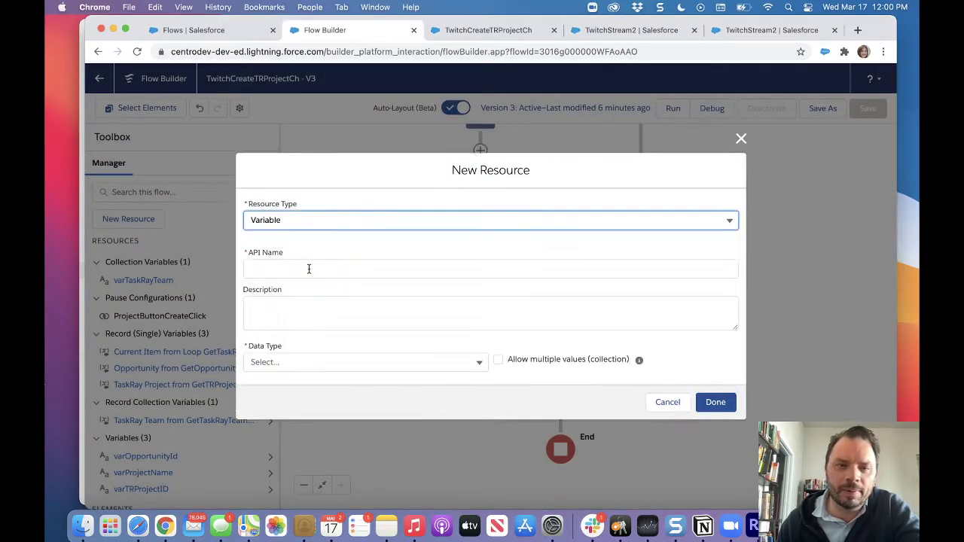
click(308, 270)
text(var)
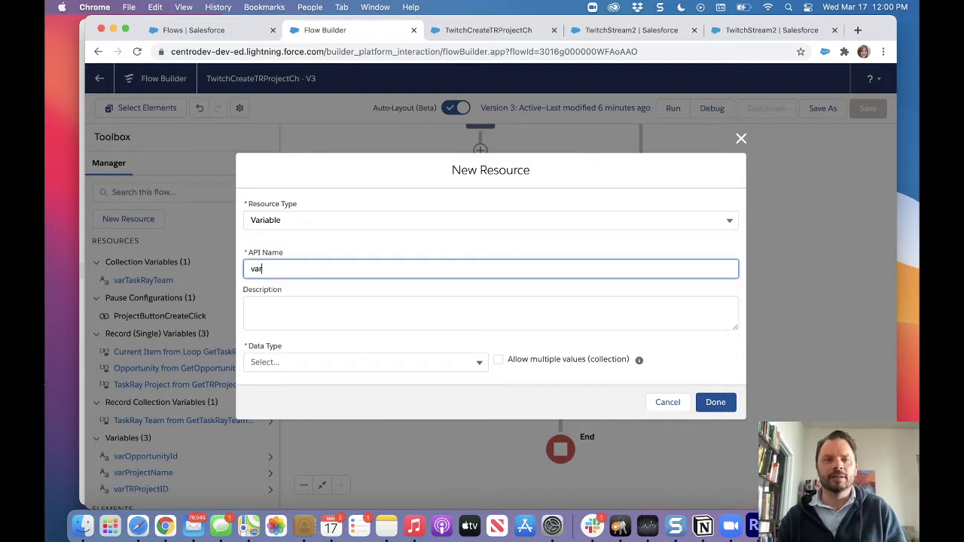
text(T)
key(BackSpace)
text(Tea)
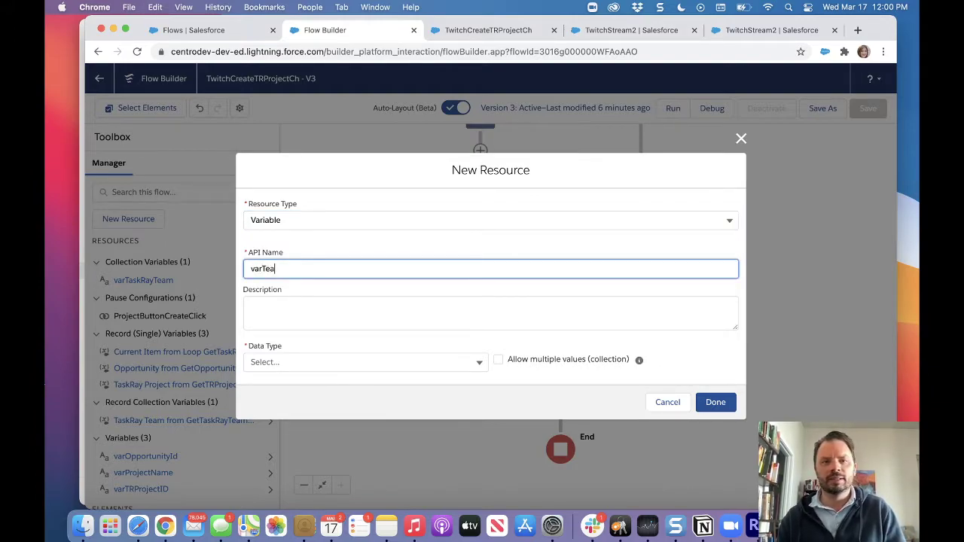
text(mSlackMembers)
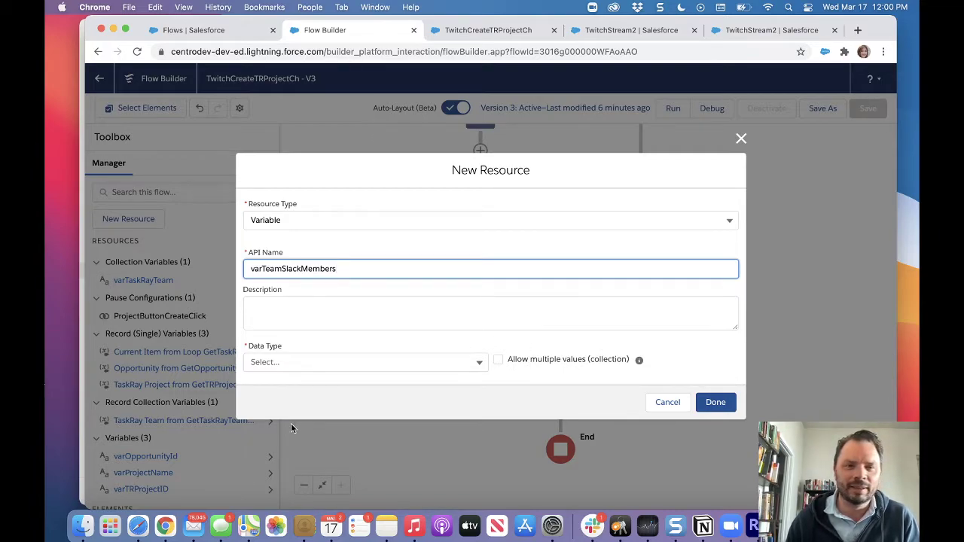
Make varTeamSlackMembers a Text collection that allows multiple values, and finish creating it.
click(497, 361)
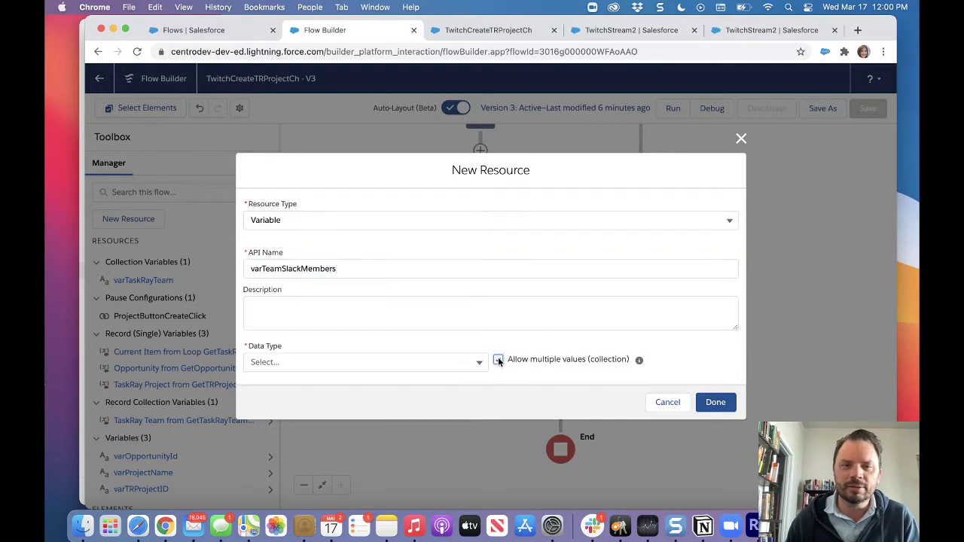
click(398, 362)
click(288, 196)
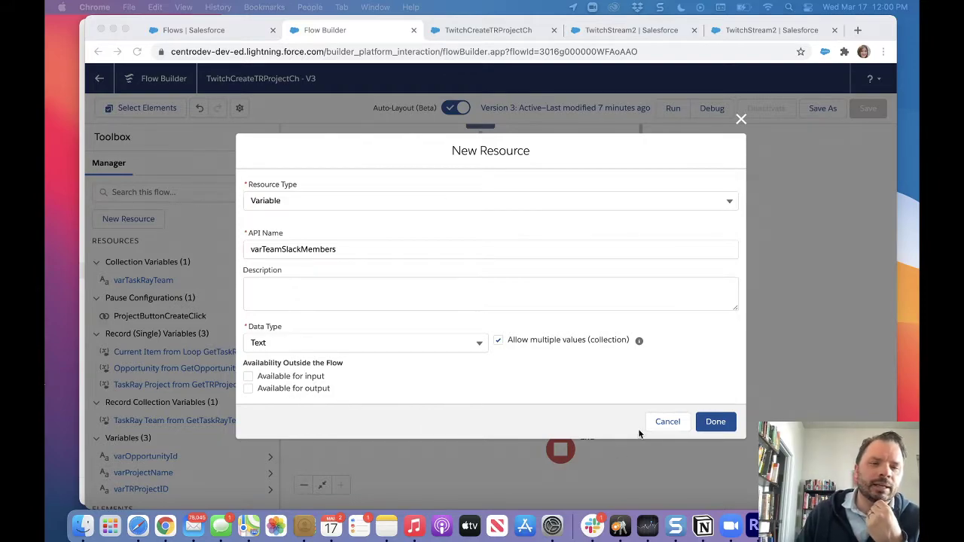
click(715, 421)
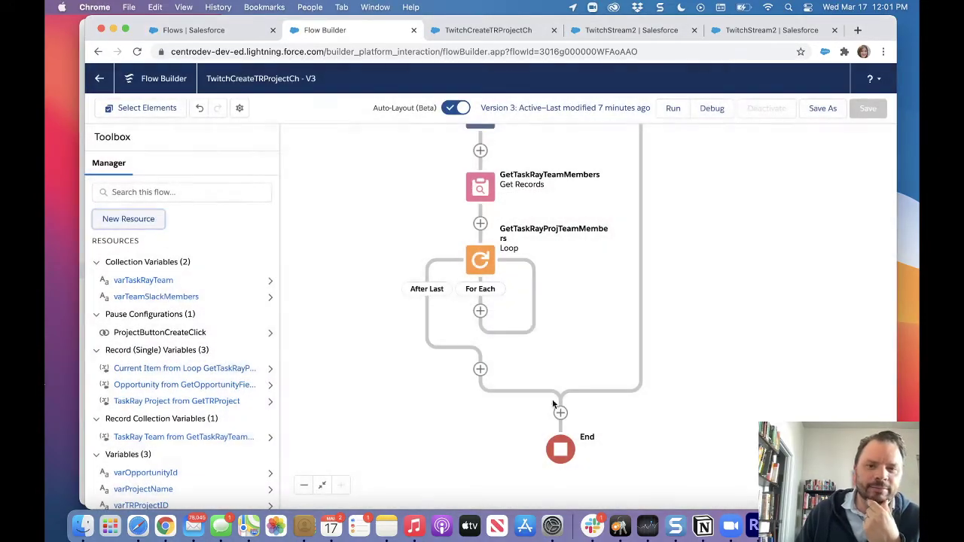
Add an Assignment labelled setTRMemberIDs to the For Each path of the GetTaskRayProjTeamMembers loop.
click(481, 311)
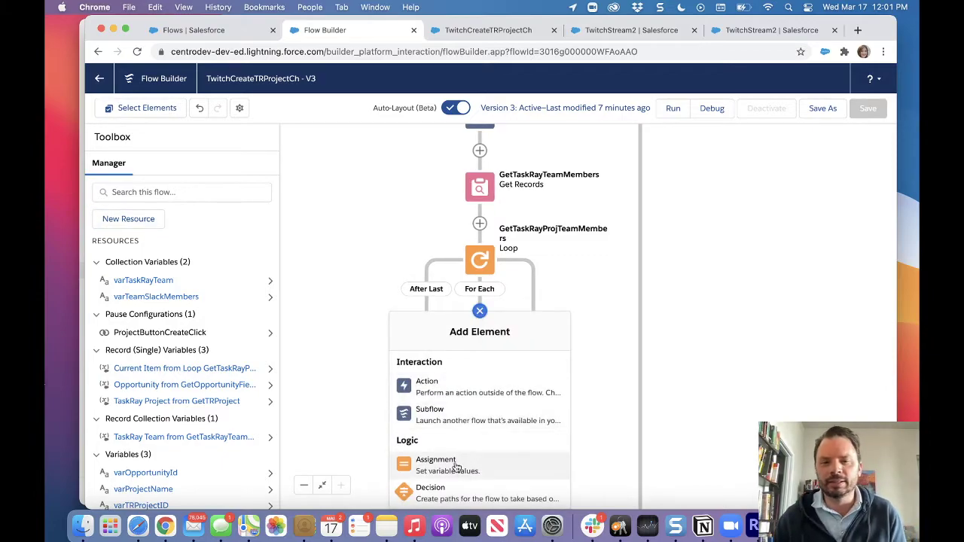
click(454, 465)
text(se)
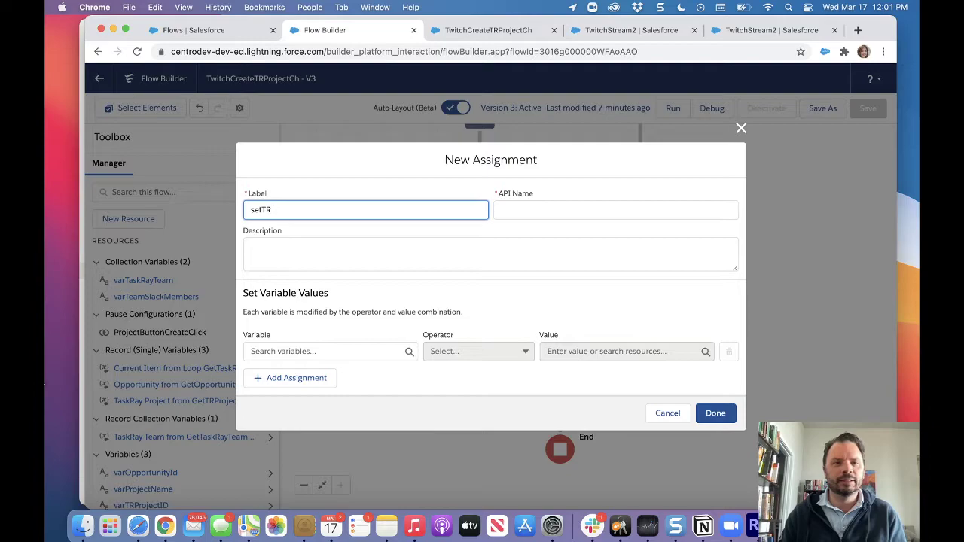
text(tTRMem)
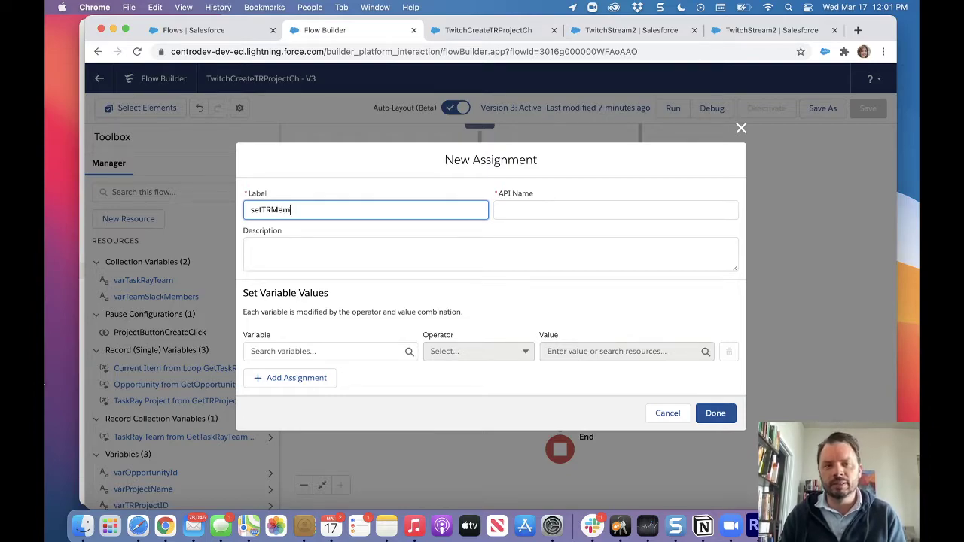
text(berIDs)
key(Tab)
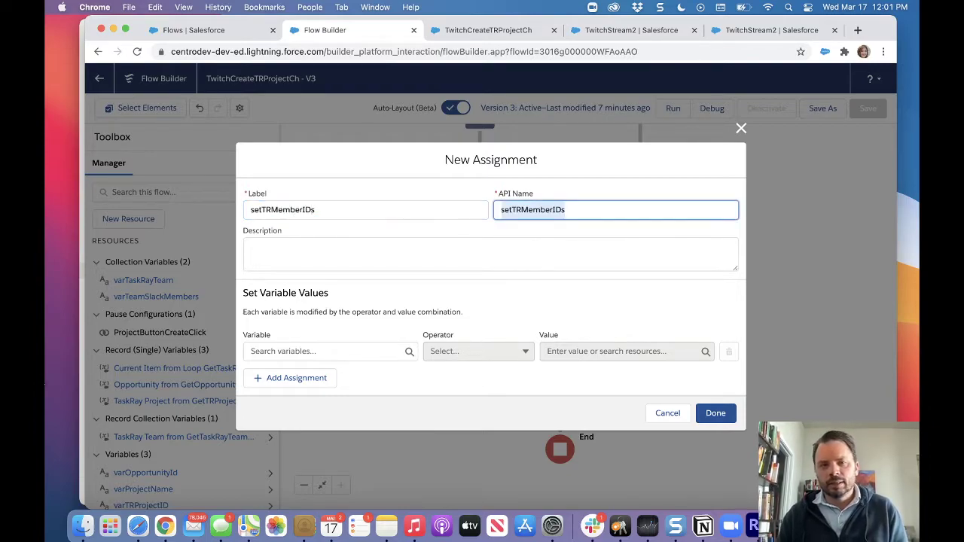
Set the assignment's variable to varTeamSlackMembers with the Add operator.
click(338, 351)
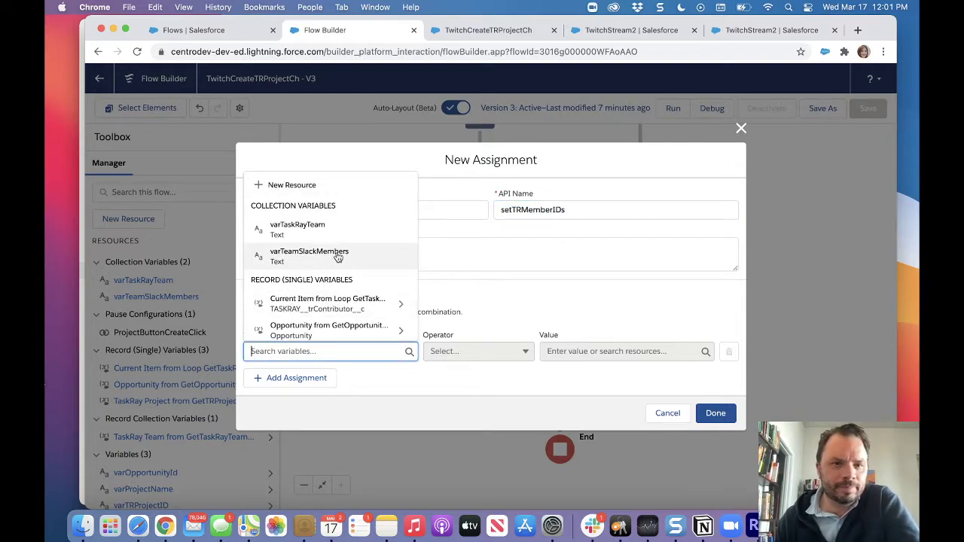
scroll(336, 281, down, 2)
scroll(336, 281, down, 1)
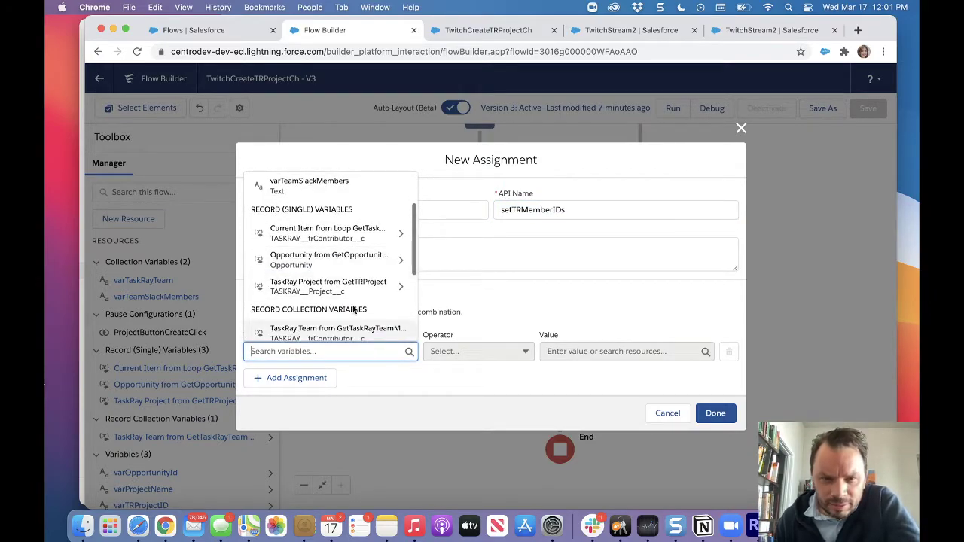
scroll(352, 305, down, 2)
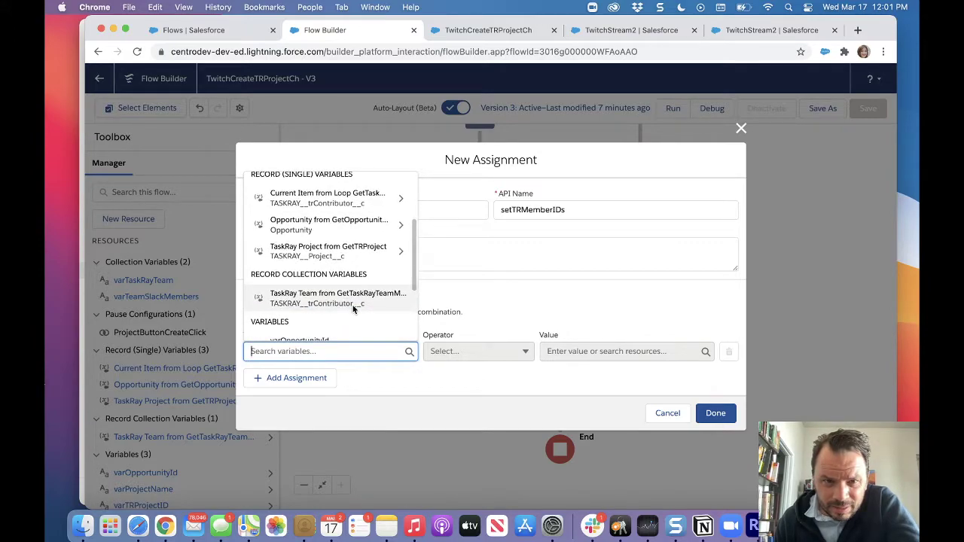
scroll(359, 307, down, 5)
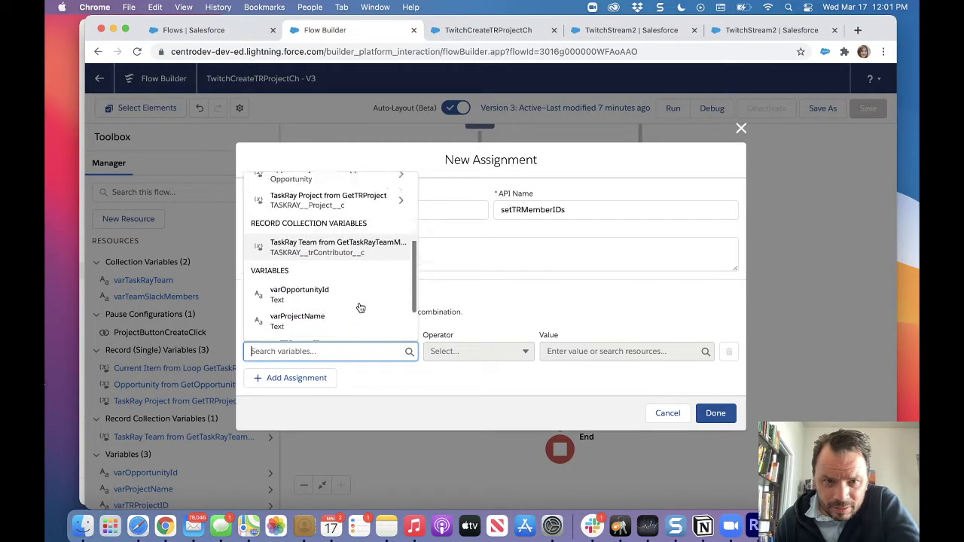
scroll(358, 305, up, 8)
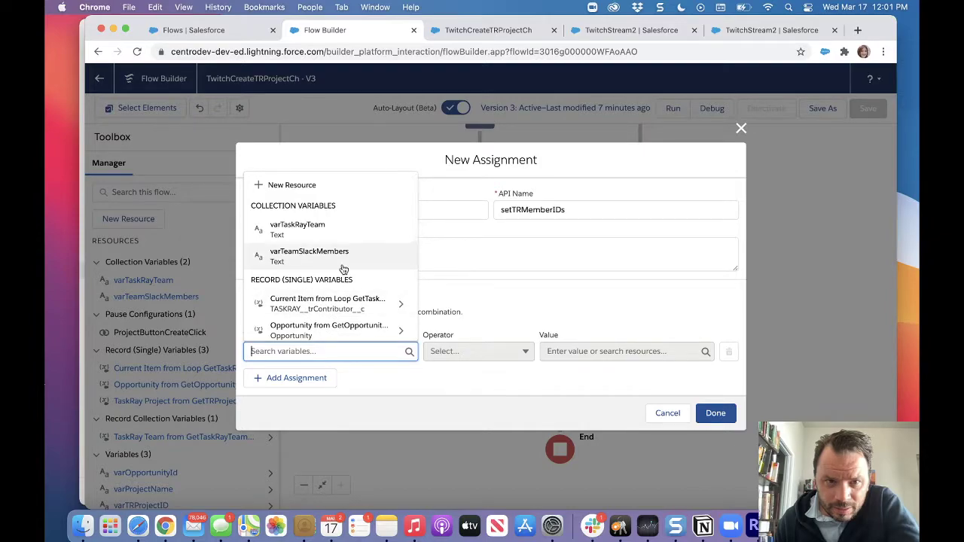
click(305, 256)
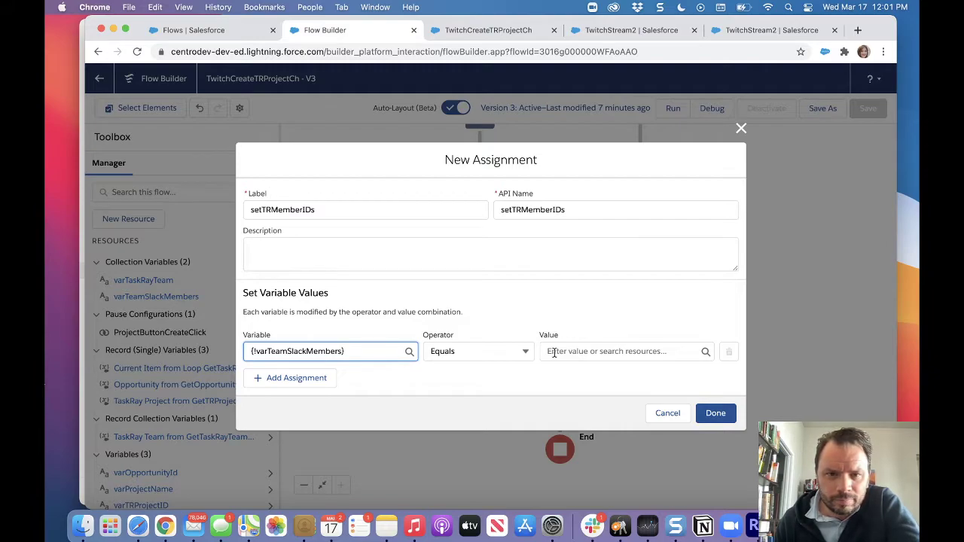
click(506, 360)
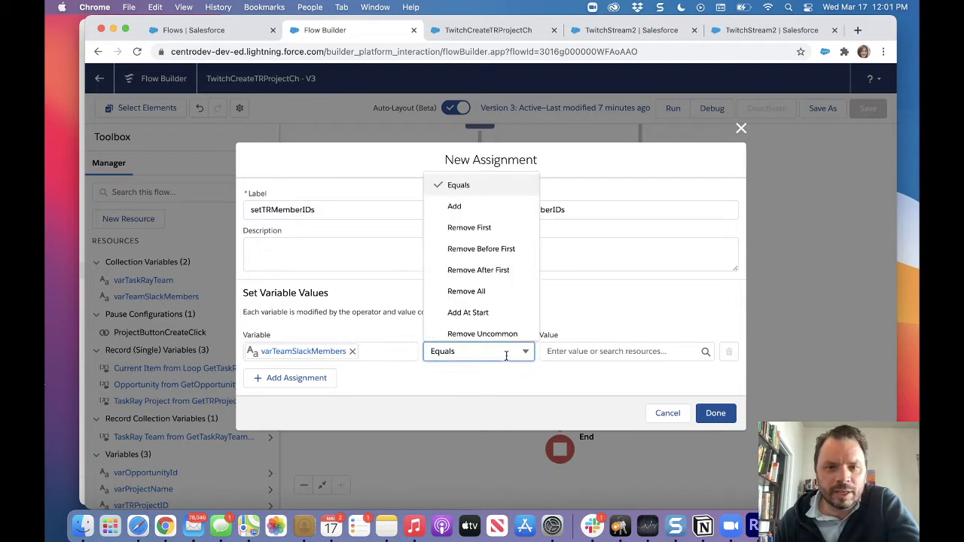
click(467, 205)
Use TASKRAY__UserOrGroupId__c of the loop's current item as the assignment value, and finish the assignment.
click(579, 354)
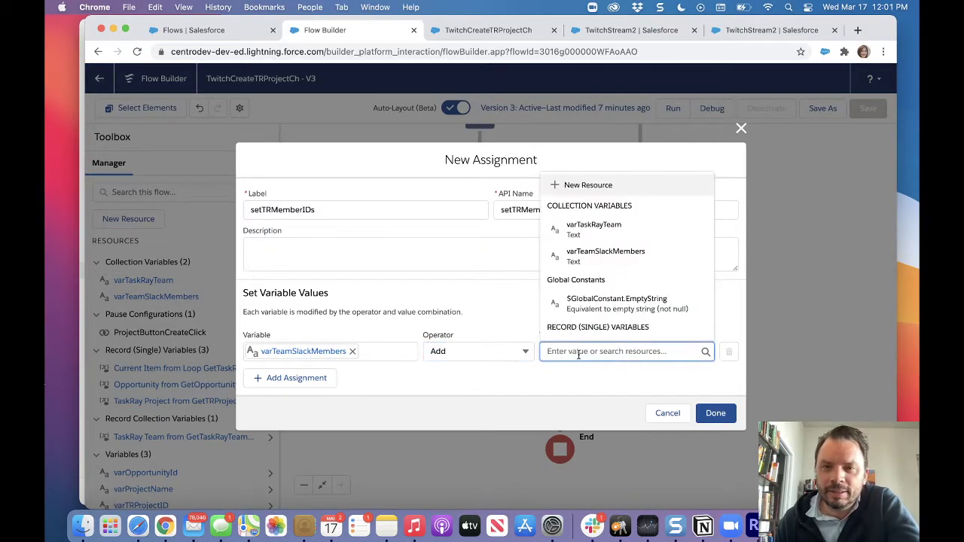
scroll(607, 309, down, 3)
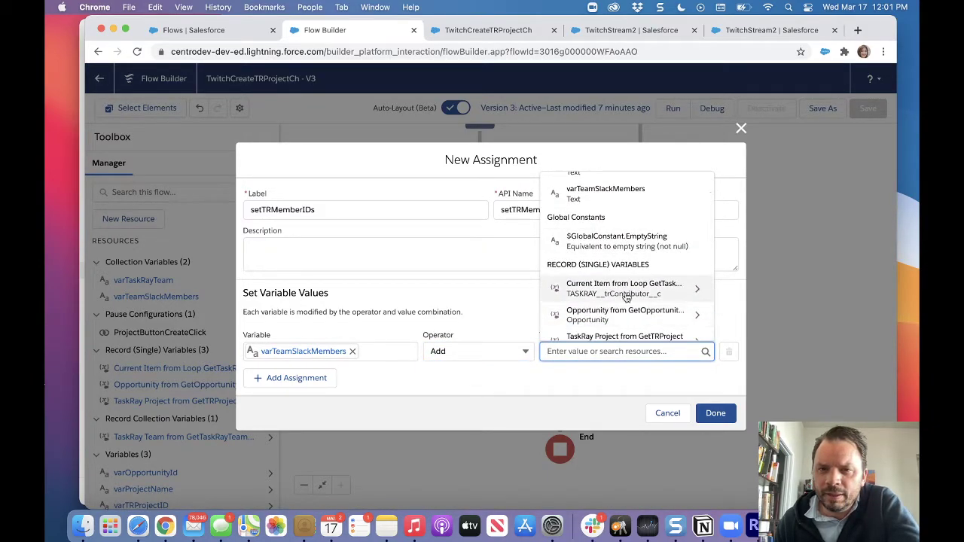
click(697, 292)
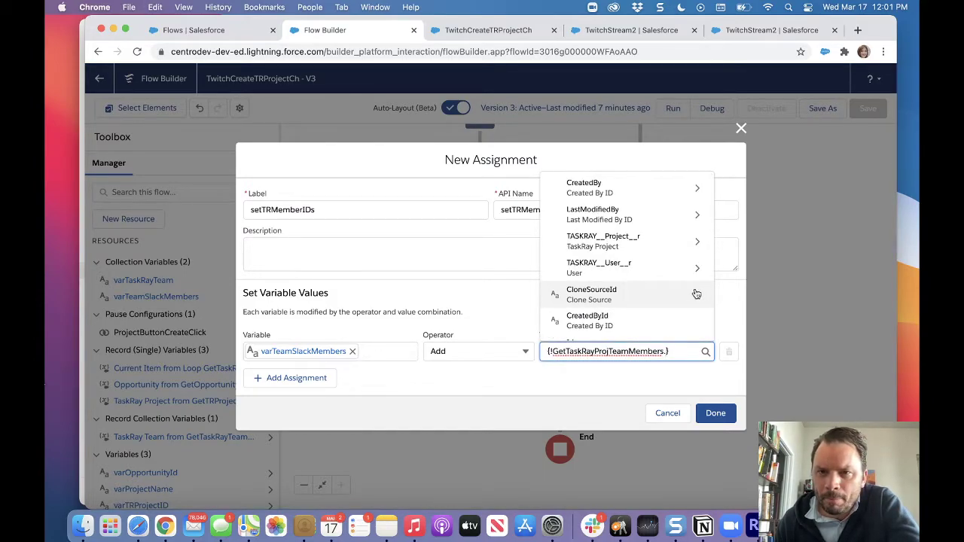
scroll(691, 294, down, 3)
scroll(690, 296, down, 3)
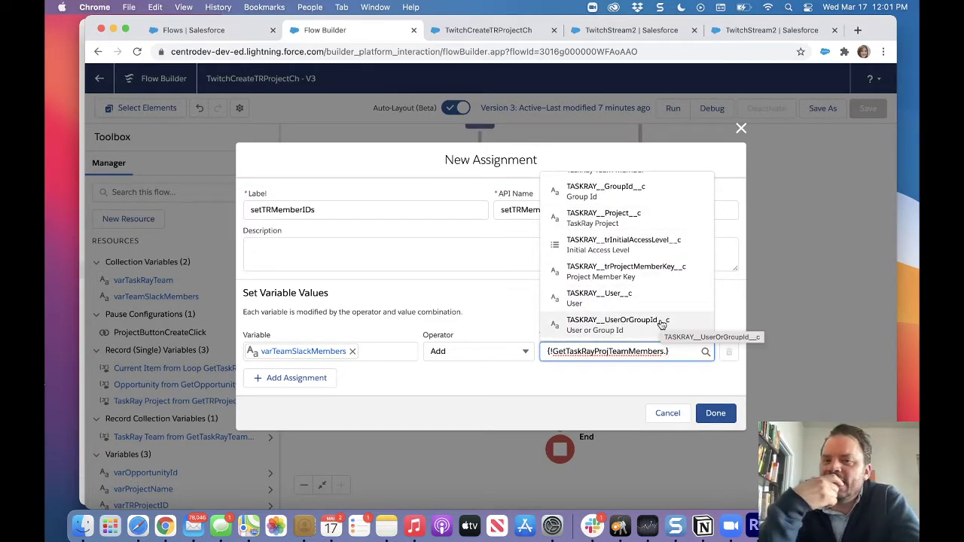
key(BackSpace)
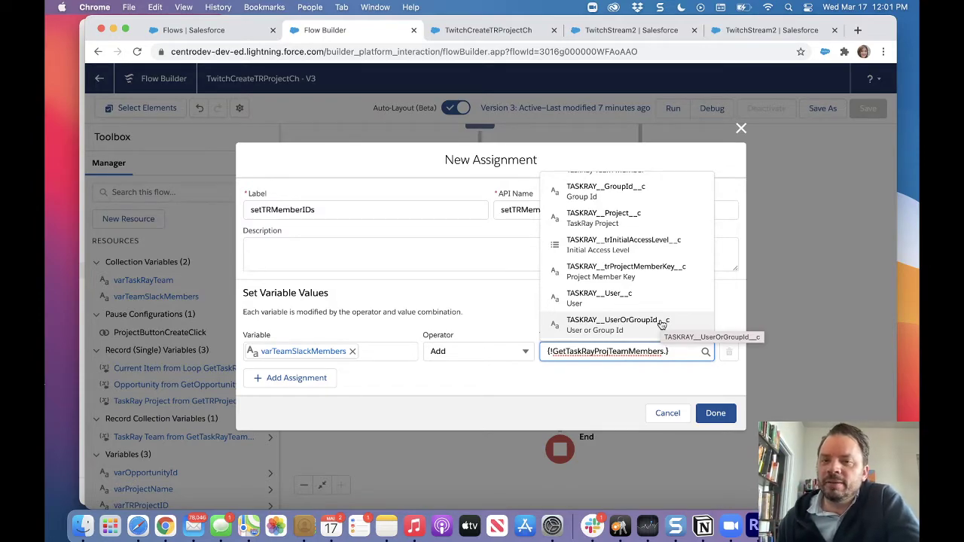
click(619, 328)
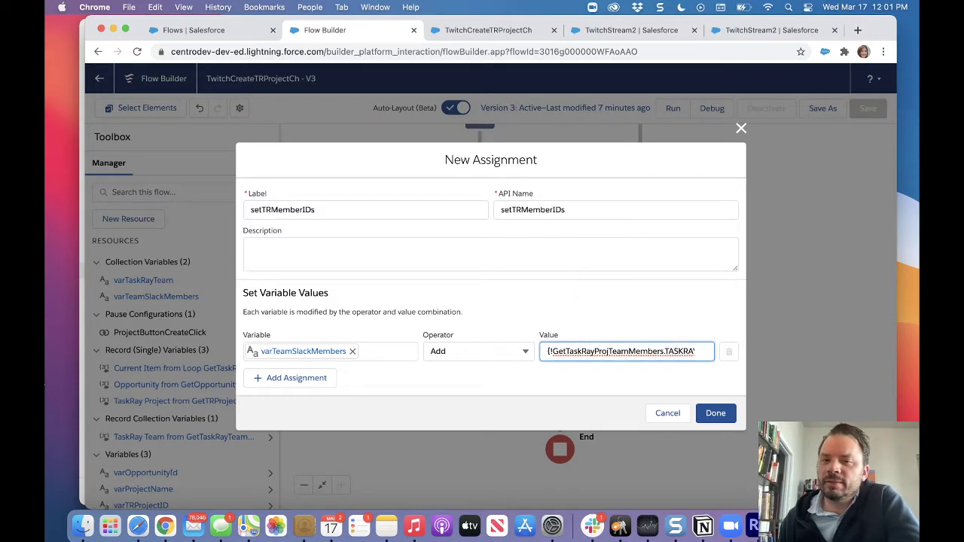
click(715, 413)
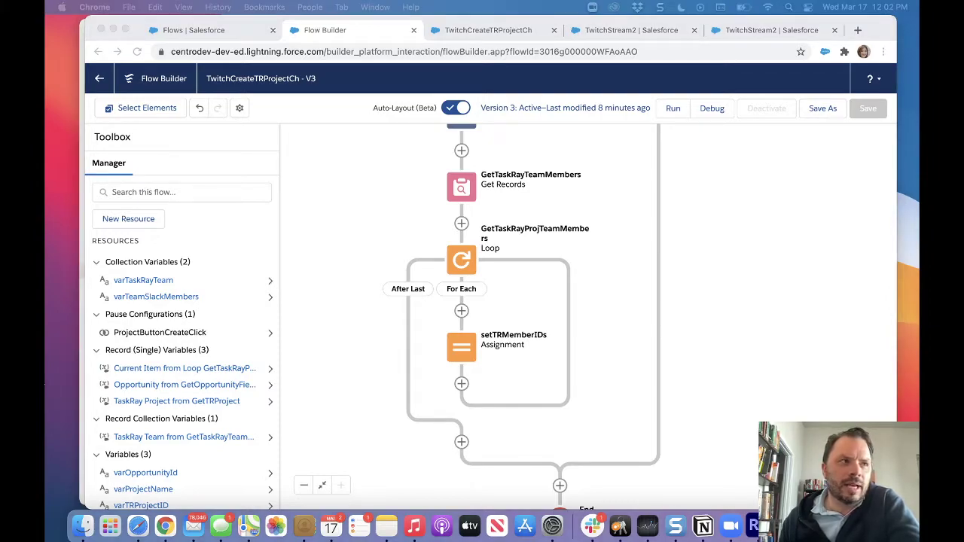
Add the Centro: Create Slack Channel and Invite Users action on the loop's After Last path.
click(462, 442)
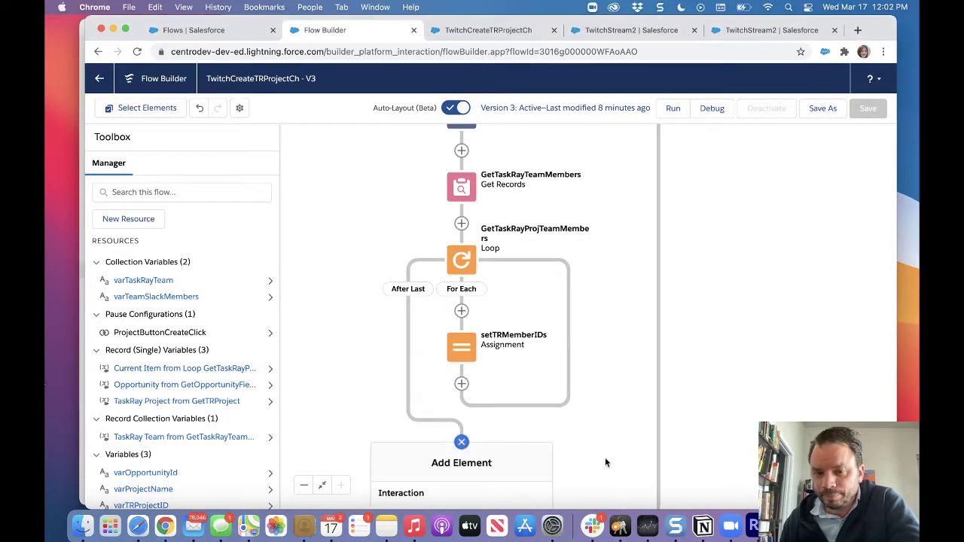
drag(624, 462, 564, 269)
click(453, 220)
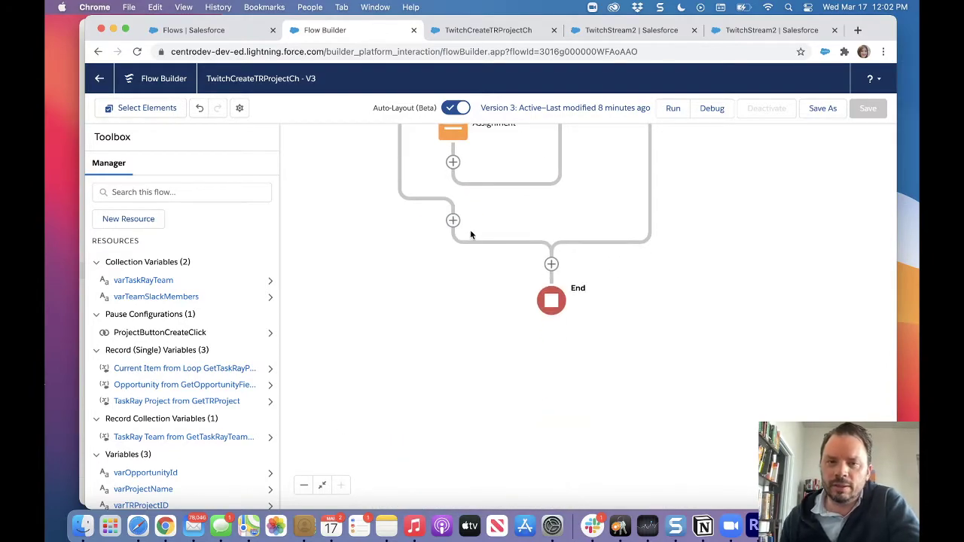
click(453, 220)
click(446, 298)
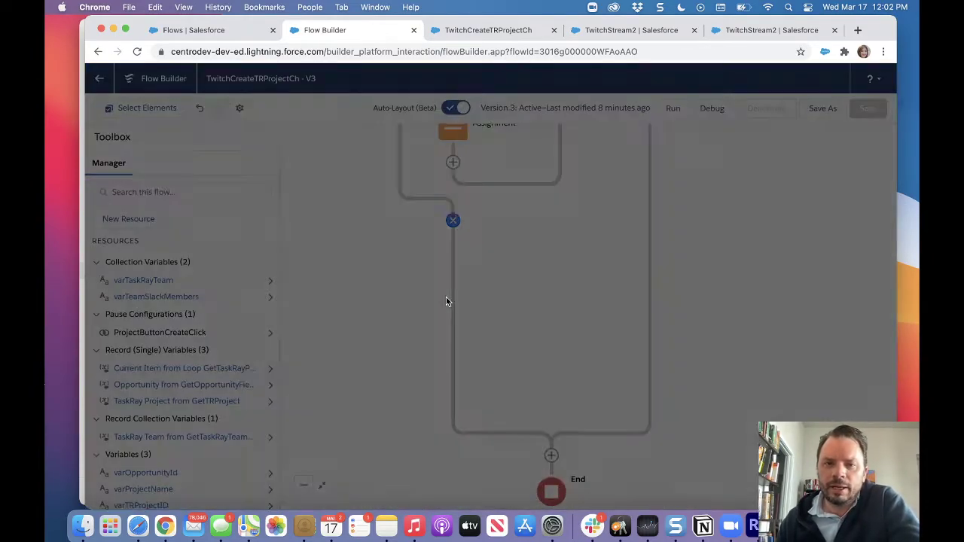
click(285, 314)
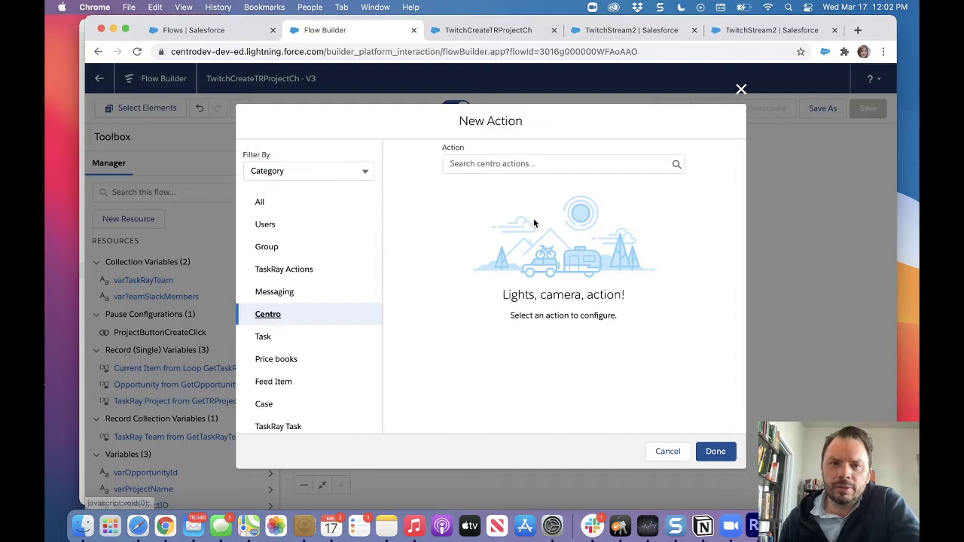
click(547, 166)
click(532, 192)
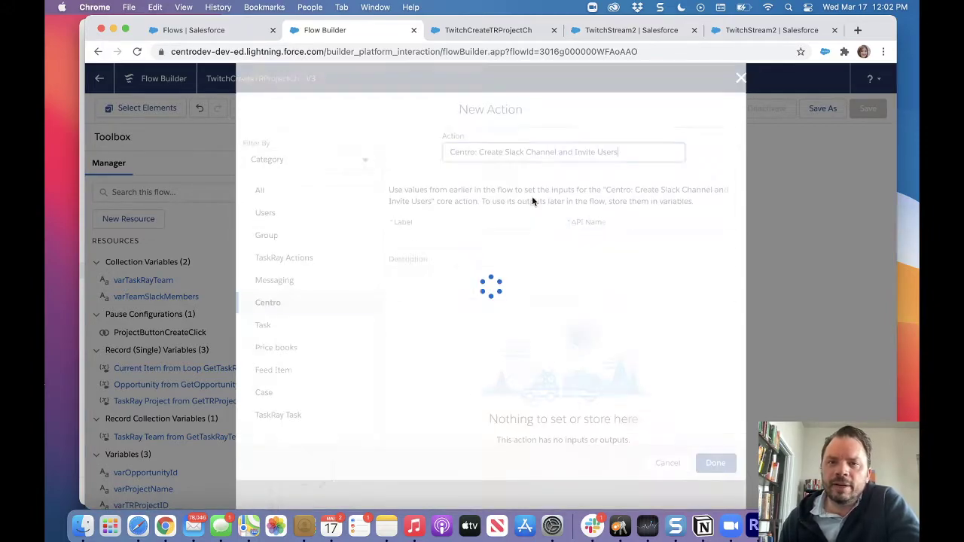
Label the new action CreateTaskRayProjectChannel and give it the same API name.
click(477, 235)
text(Cre)
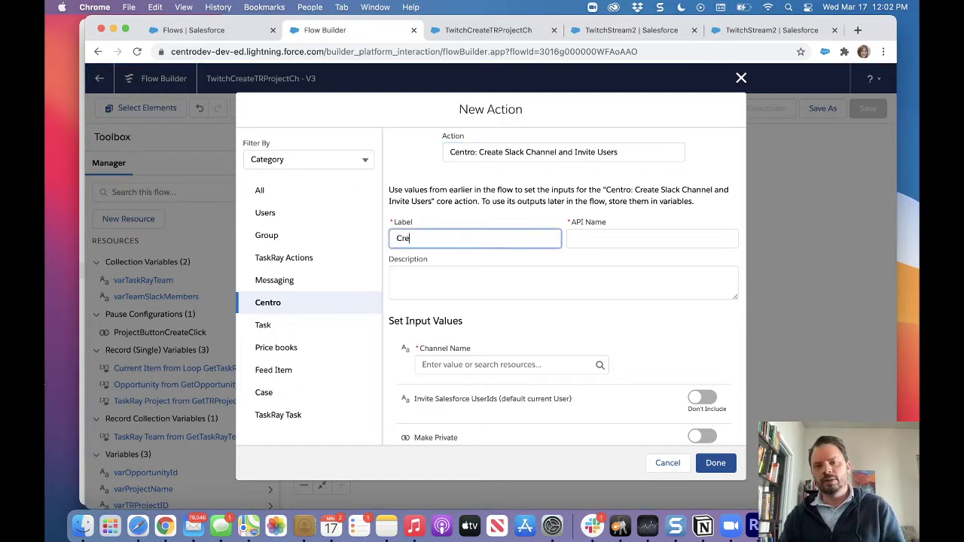
text(ateTaskR)
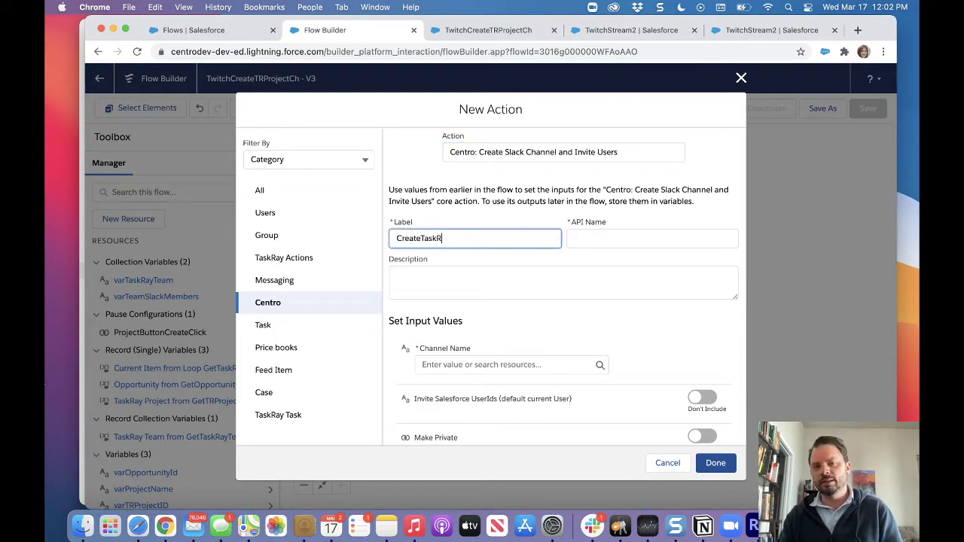
text(ayProjectChannel)
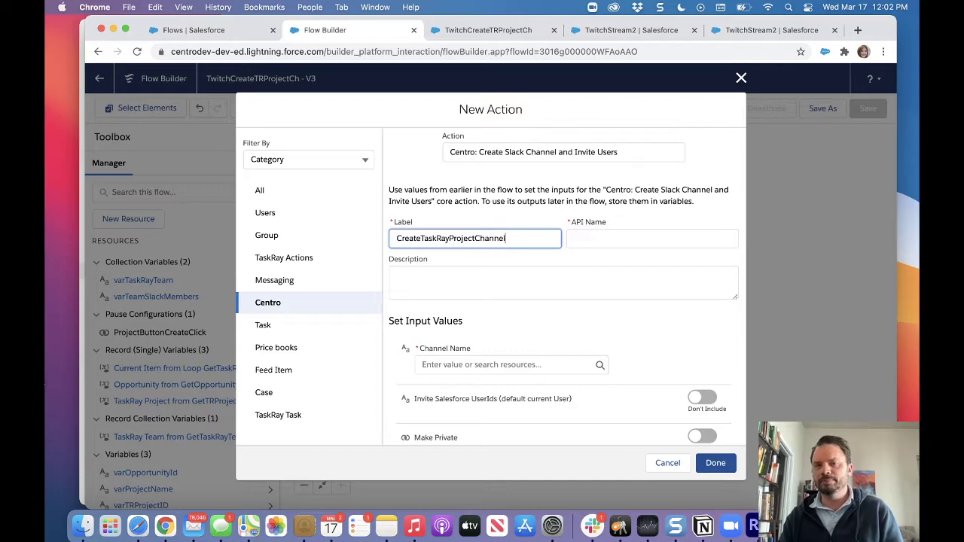
key(Tab)
Set the action's Channel Name input to the varProjectName variable.
scroll(506, 327, down, 2)
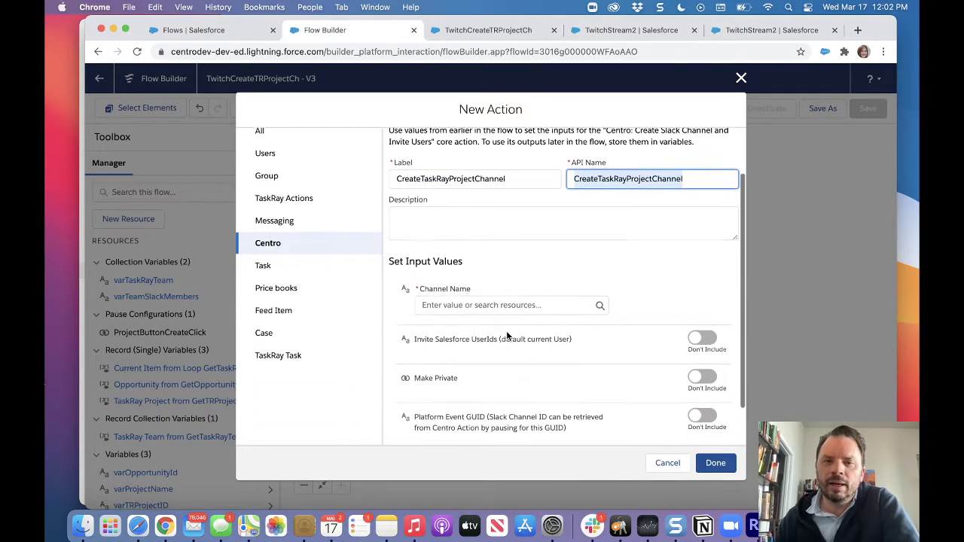
click(525, 306)
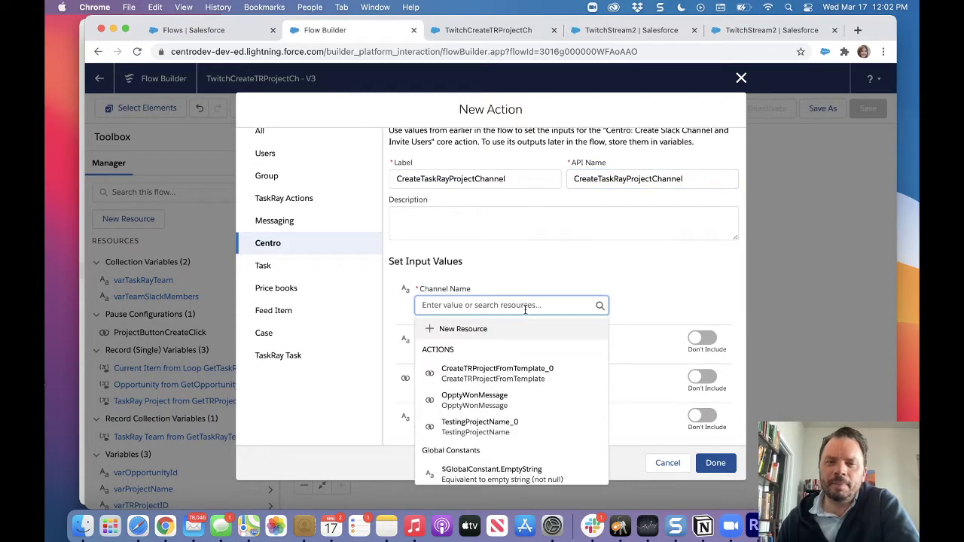
scroll(521, 342, down, 5)
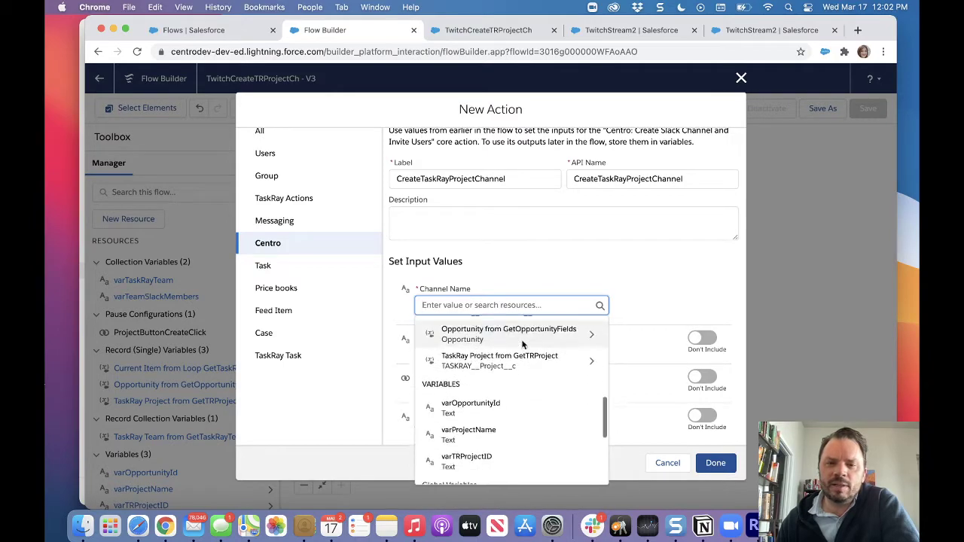
scroll(527, 354, down, 3)
click(544, 388)
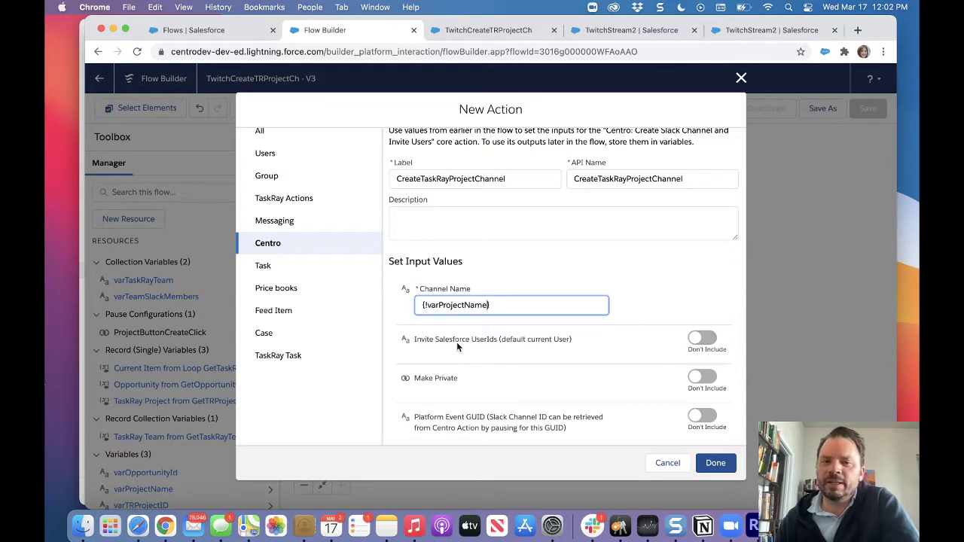
Include the Invite Salesforce UserIds input and set it to the varTeamSlackMembers collection.
click(699, 339)
click(550, 354)
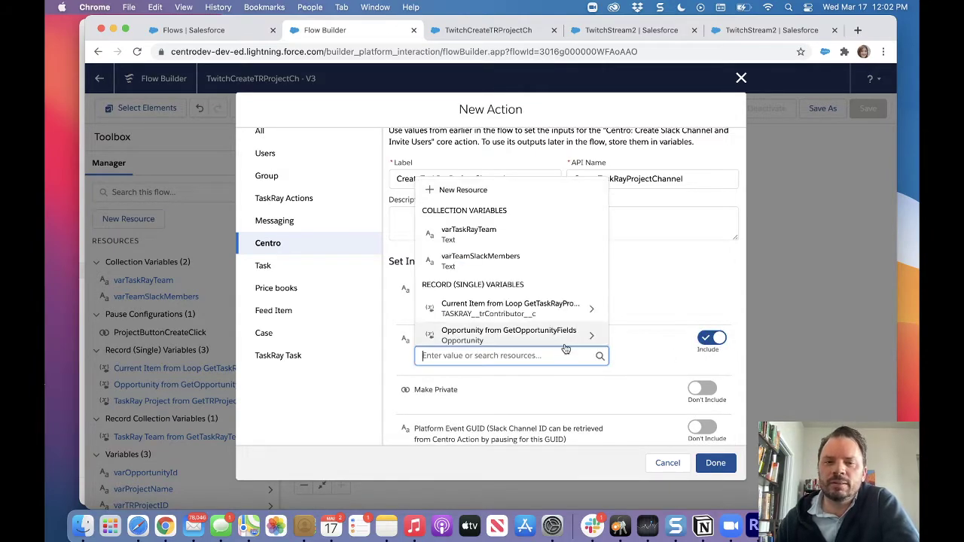
click(476, 260)
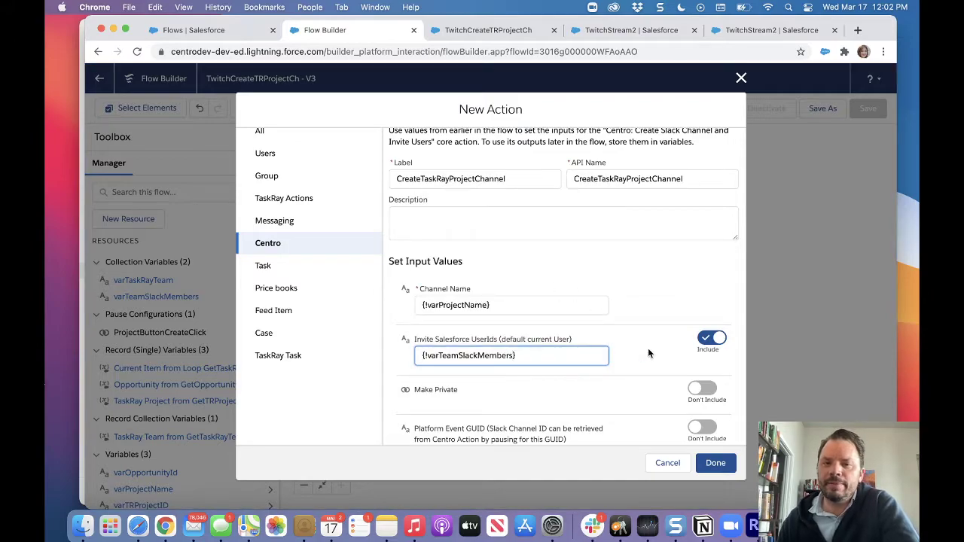
Include the Platform Event GUID input, set it to {!$Flow.InterviewGuid}, and finish the CreateTaskRayProjectChannel action.
scroll(646, 351, down, 2)
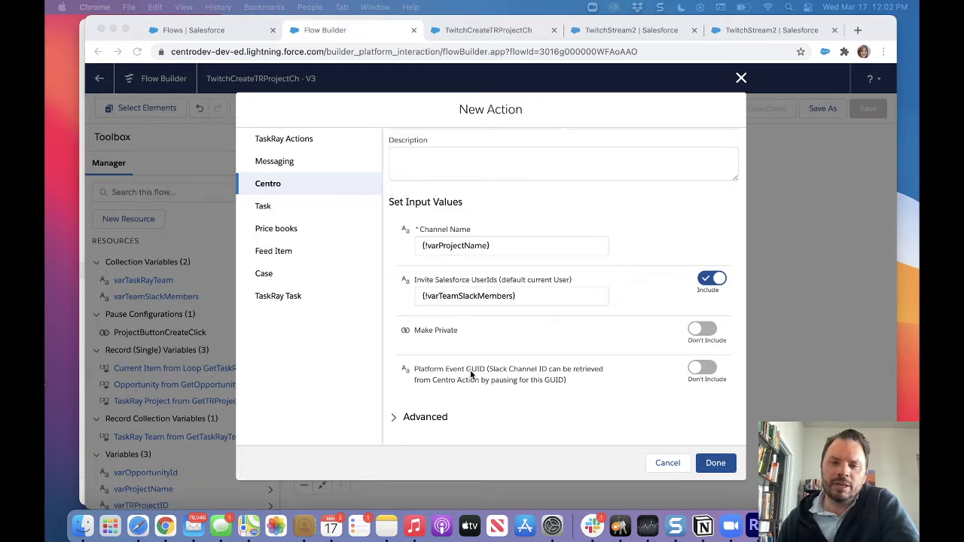
click(701, 367)
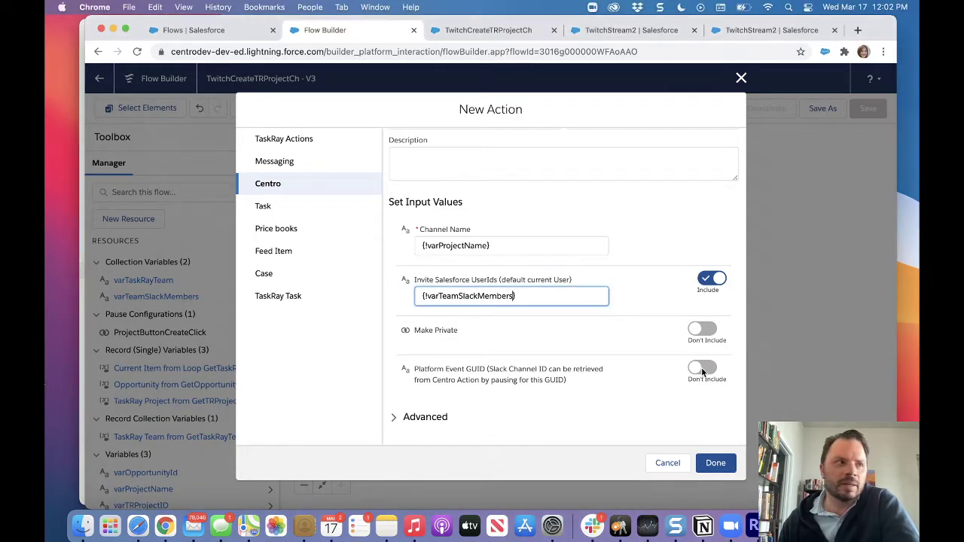
click(701, 367)
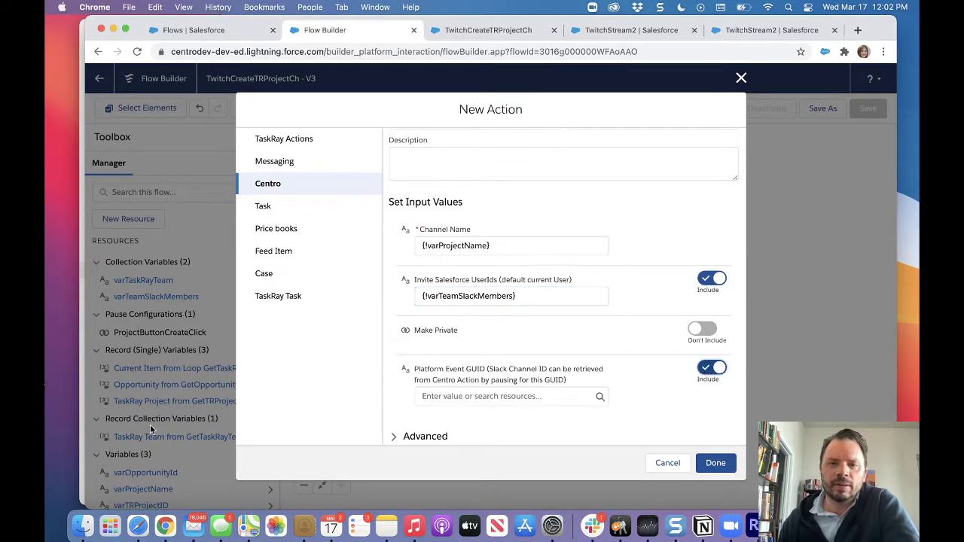
click(528, 398)
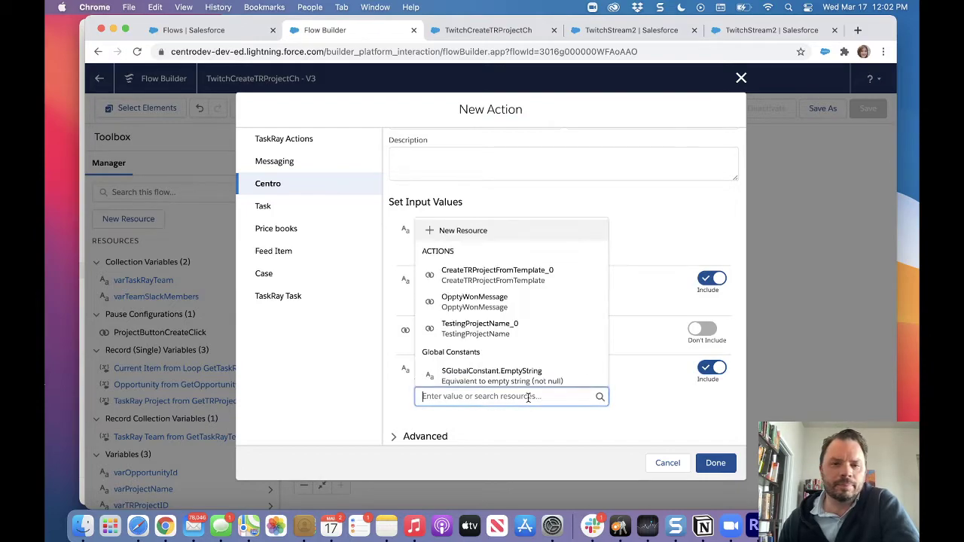
scroll(527, 398, down, 1)
scroll(514, 316, down, 5)
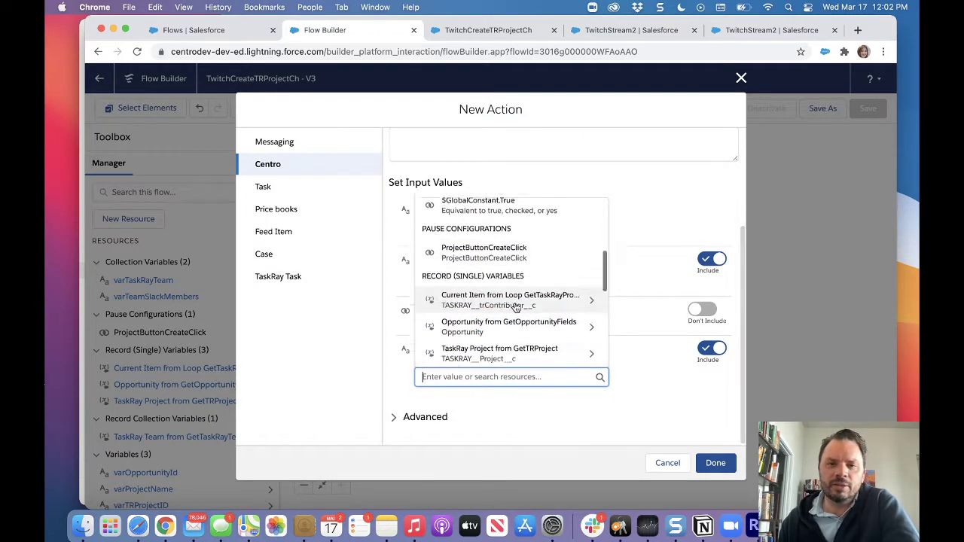
click(506, 320)
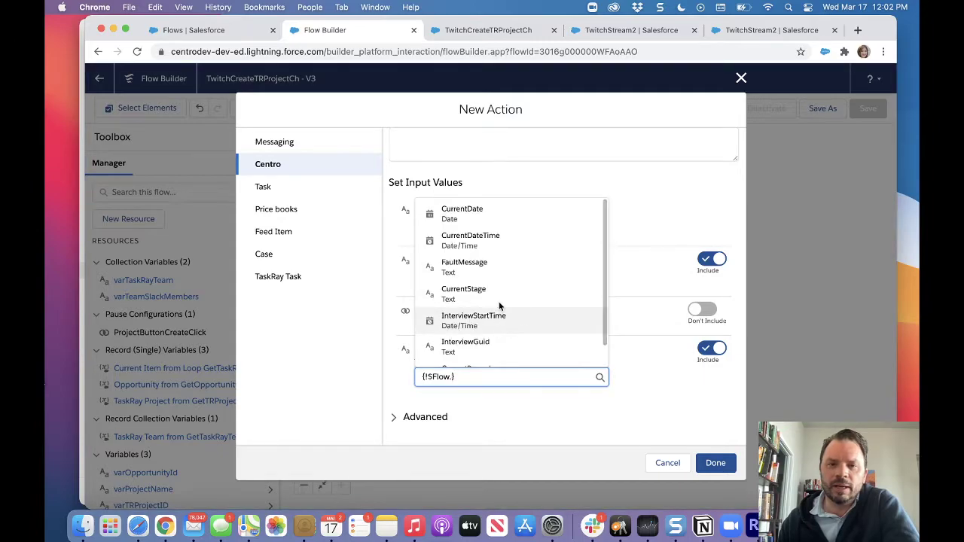
click(484, 346)
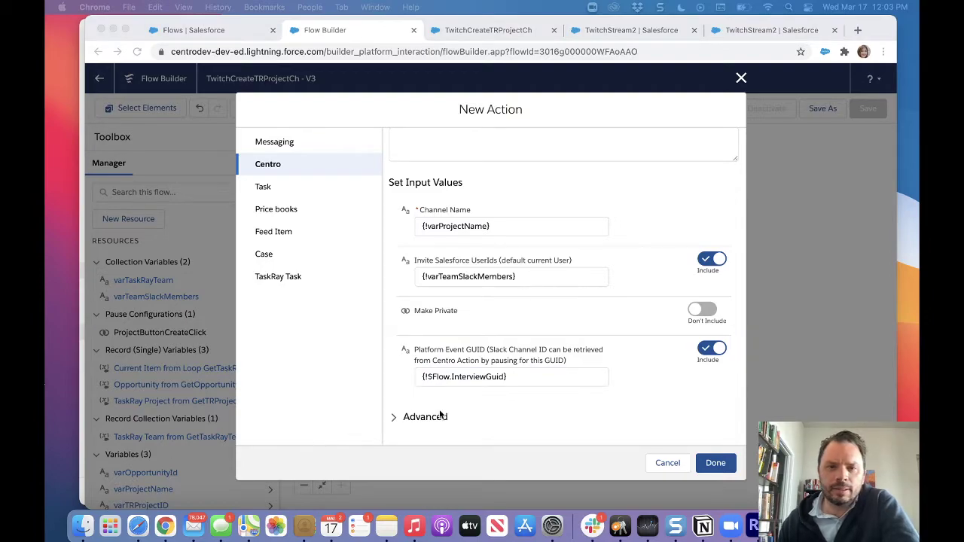
click(715, 463)
click(715, 463)
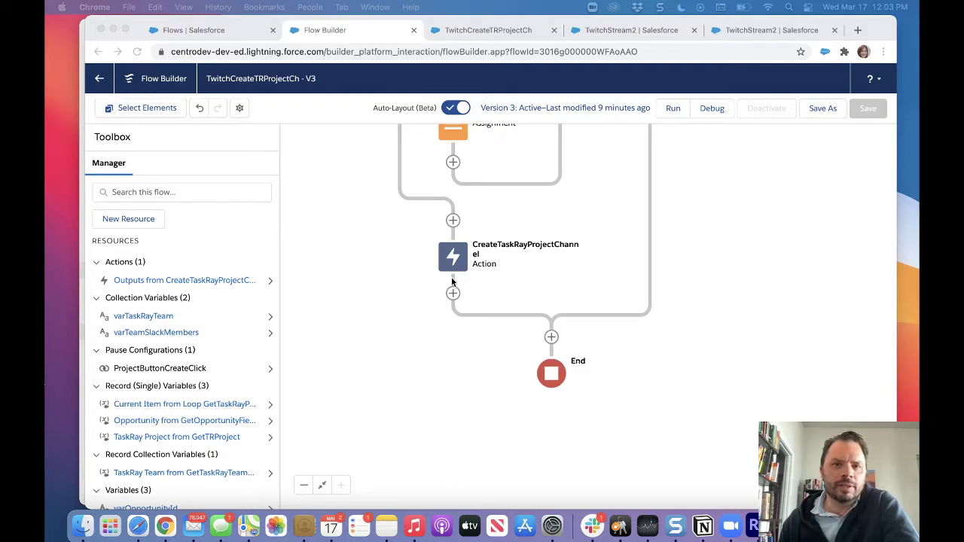
Save the TwitchCreateTRProjectCh flow as a new version and activate that version.
click(824, 108)
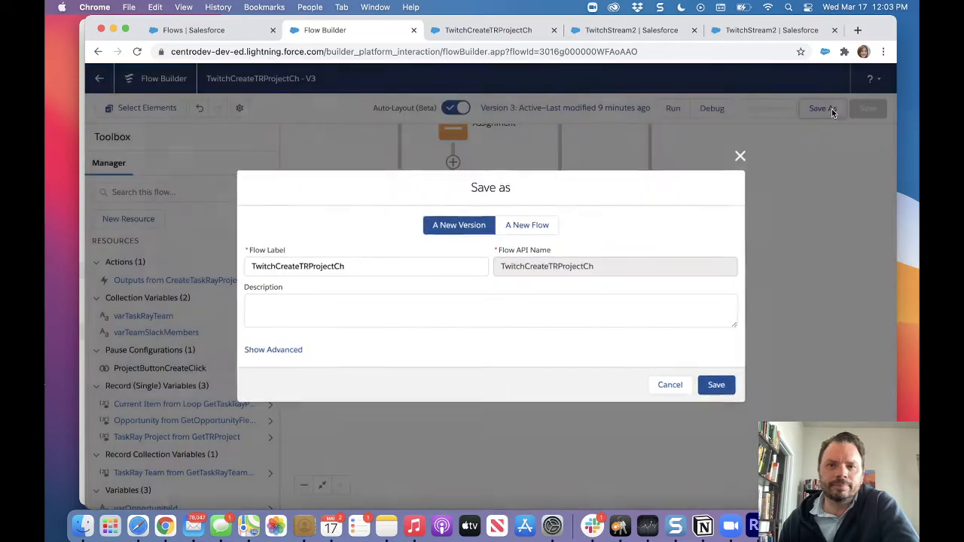
click(717, 386)
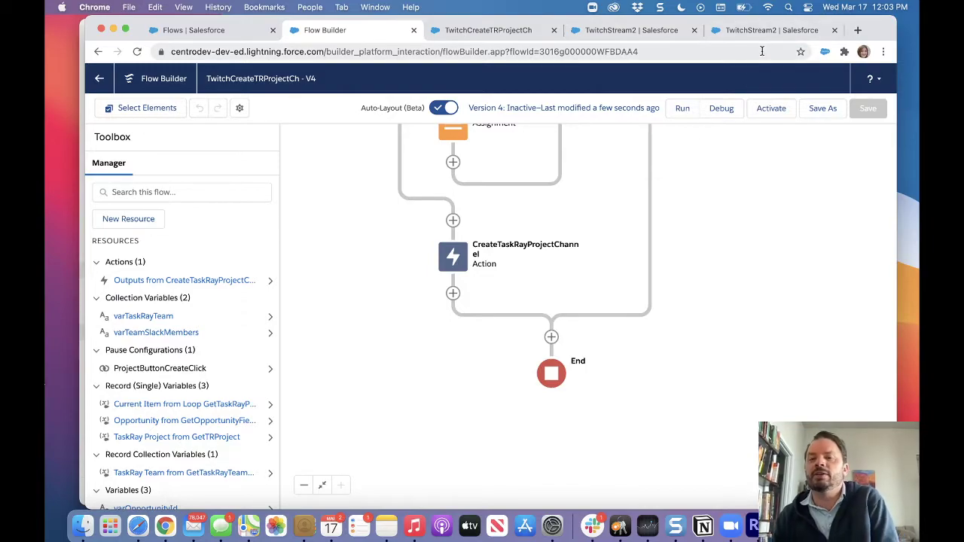
click(772, 109)
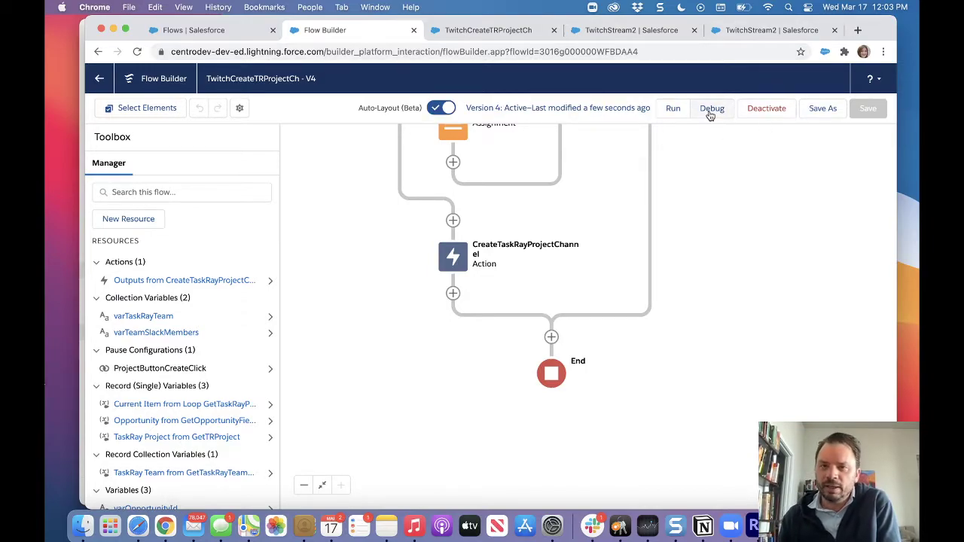
Debug the flow with varOpportunityId set to the TwitchStream2 opportunity's ID, 0066g00003T366vAAB, closing the old debug run.
click(709, 110)
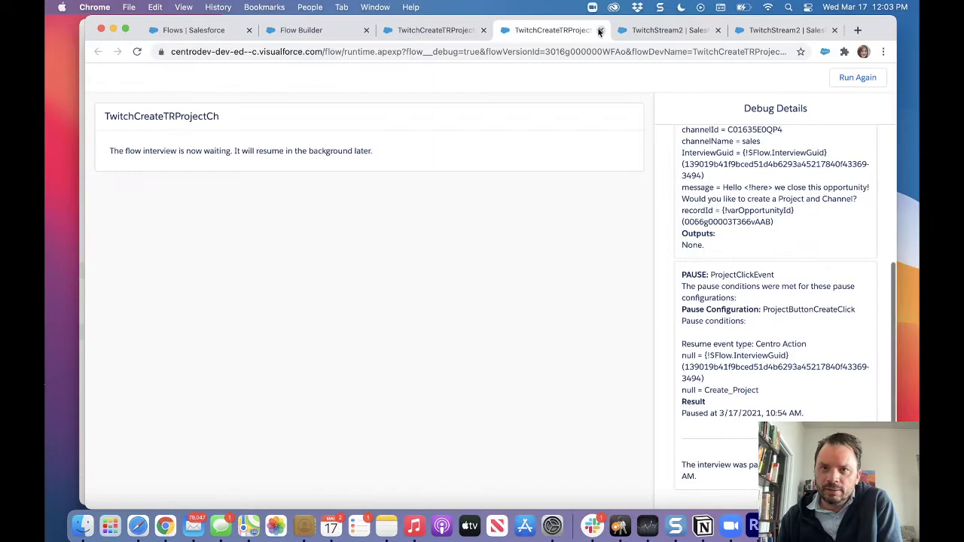
click(601, 30)
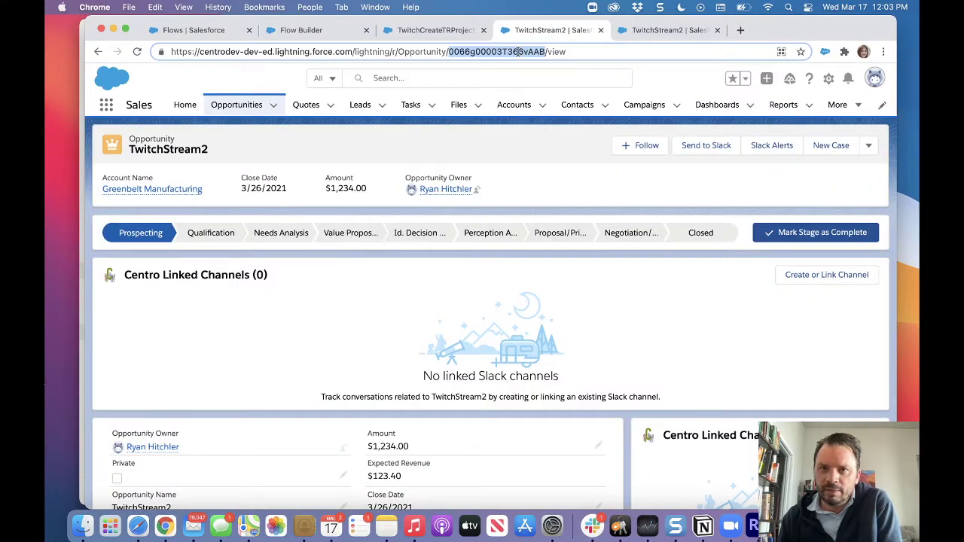
click(467, 32)
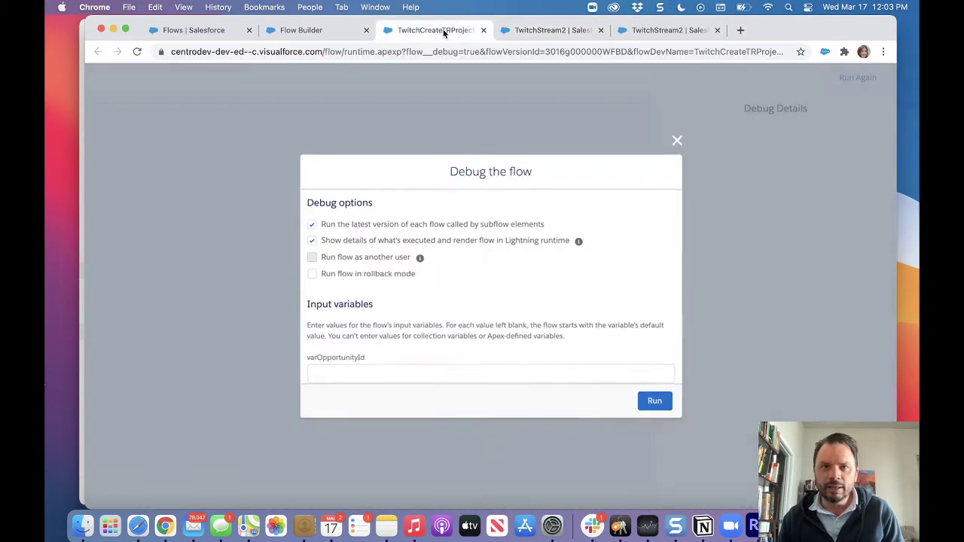
click(459, 370)
key(super+v)
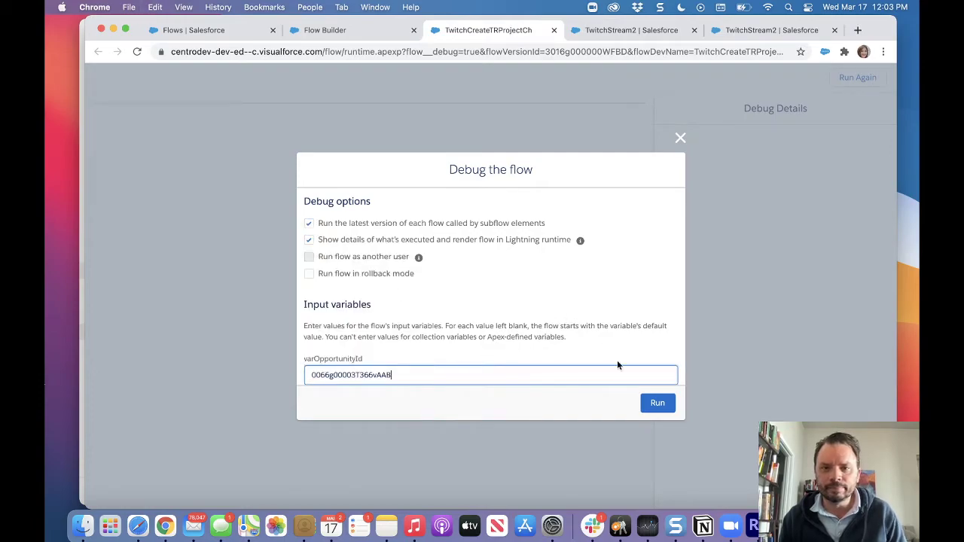
click(656, 403)
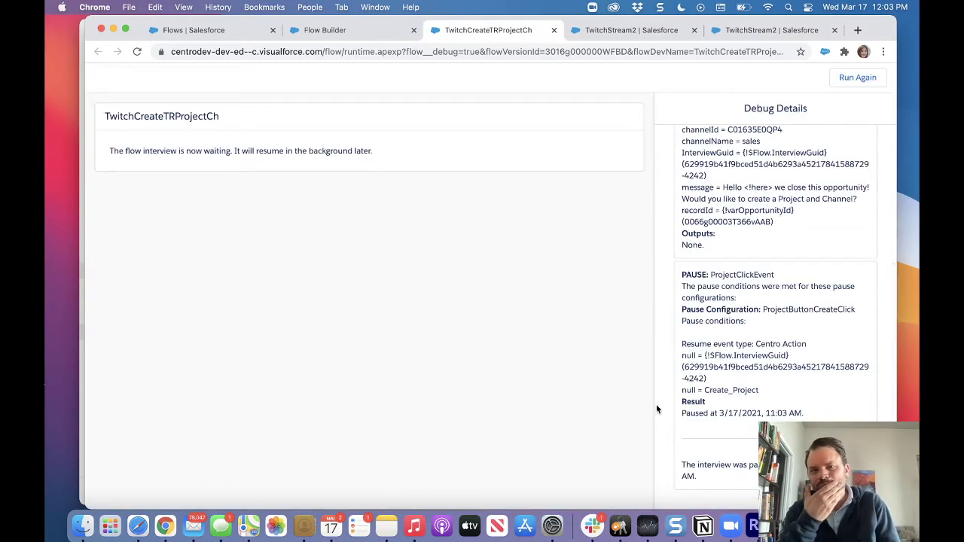
Switch to Slack and create the project from the newest TwitchStream2 opportunity message in #sales.
click(591, 525)
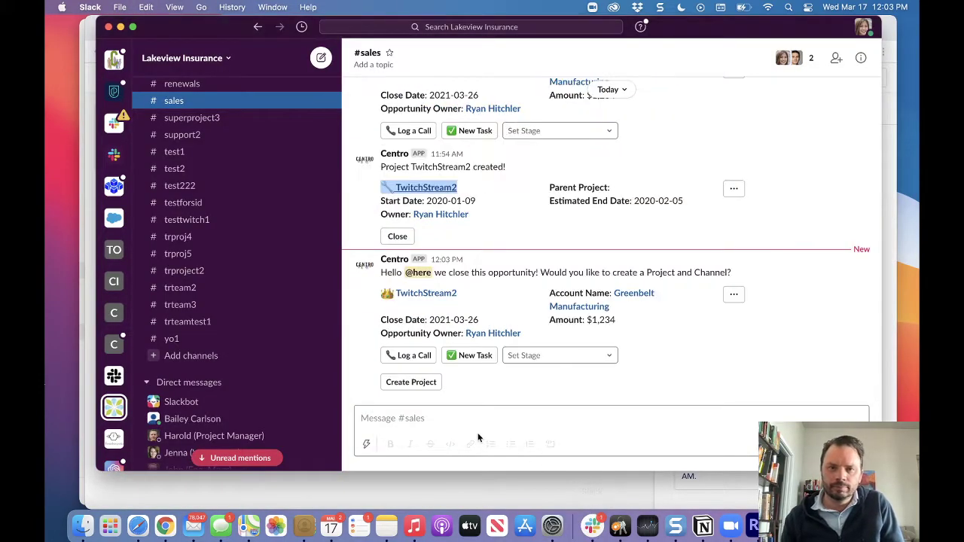
click(424, 387)
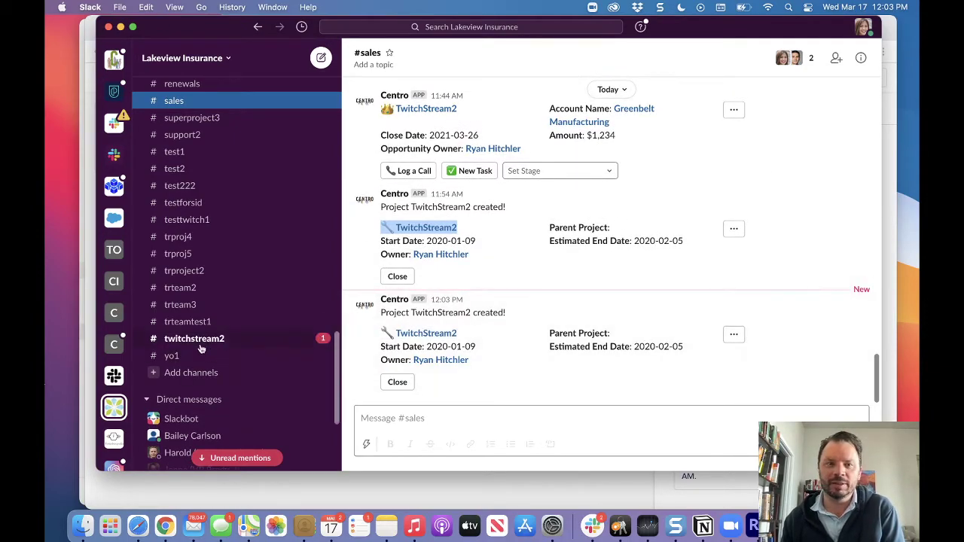
Open the #twitchstream2 channel and review its member list.
click(207, 340)
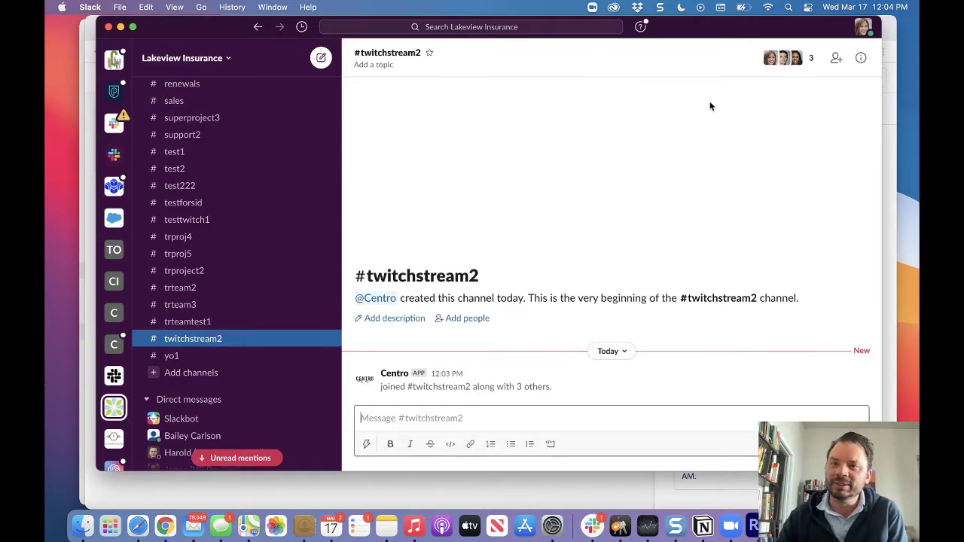
click(811, 57)
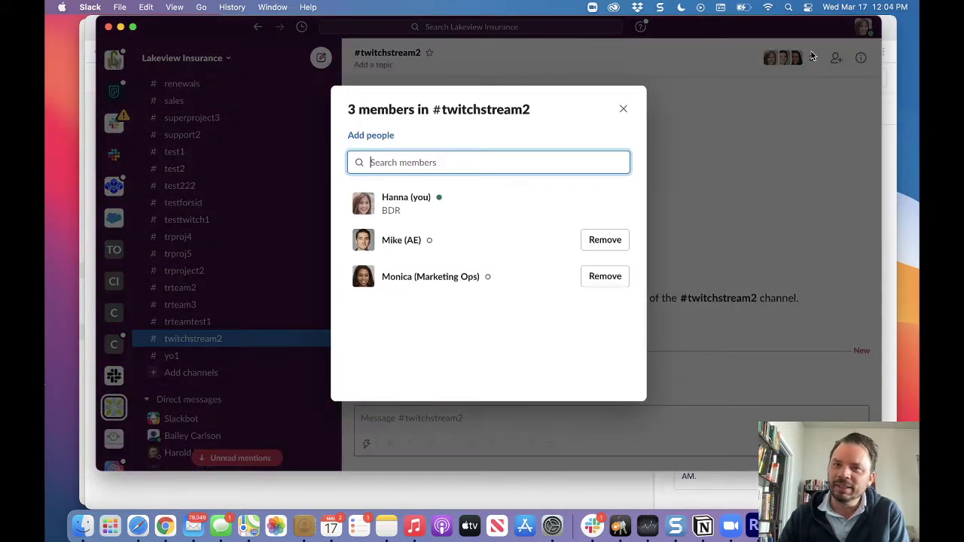
click(623, 110)
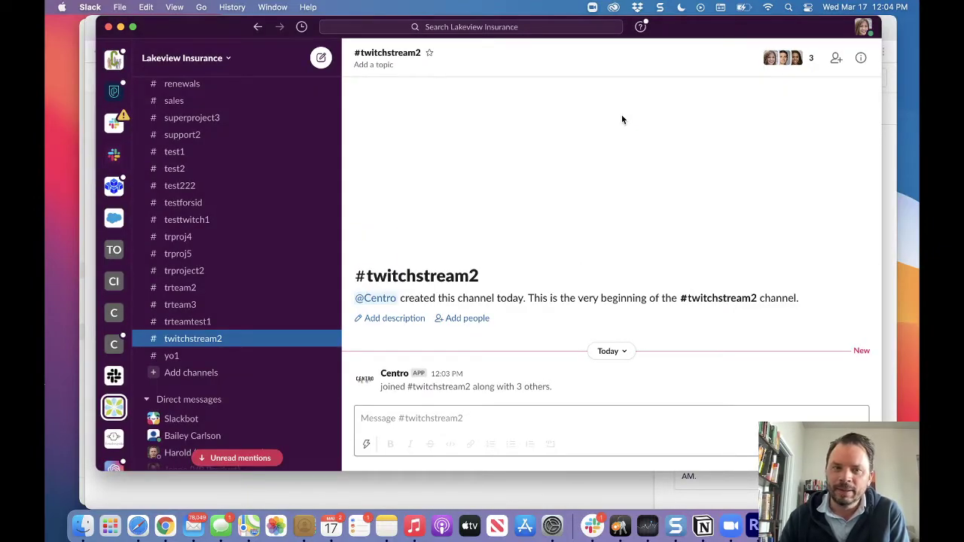
Permanently delete the #twitchstream2 channel through its additional options.
click(860, 58)
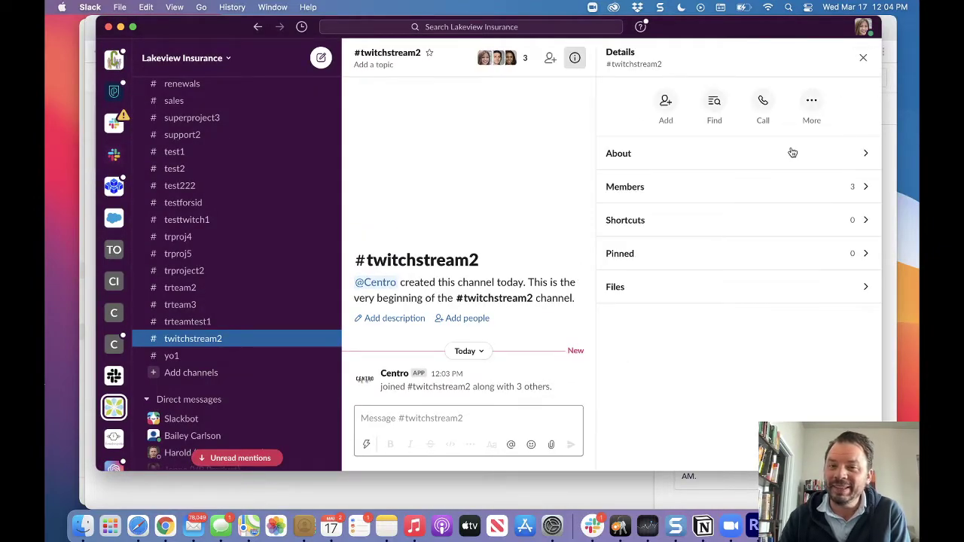
click(811, 100)
click(747, 290)
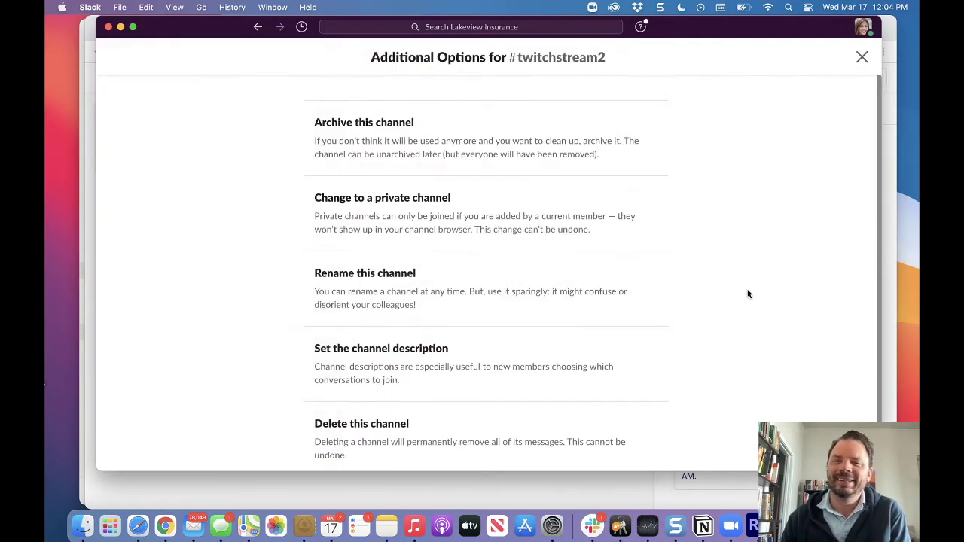
scroll(484, 318, down, 2)
click(430, 414)
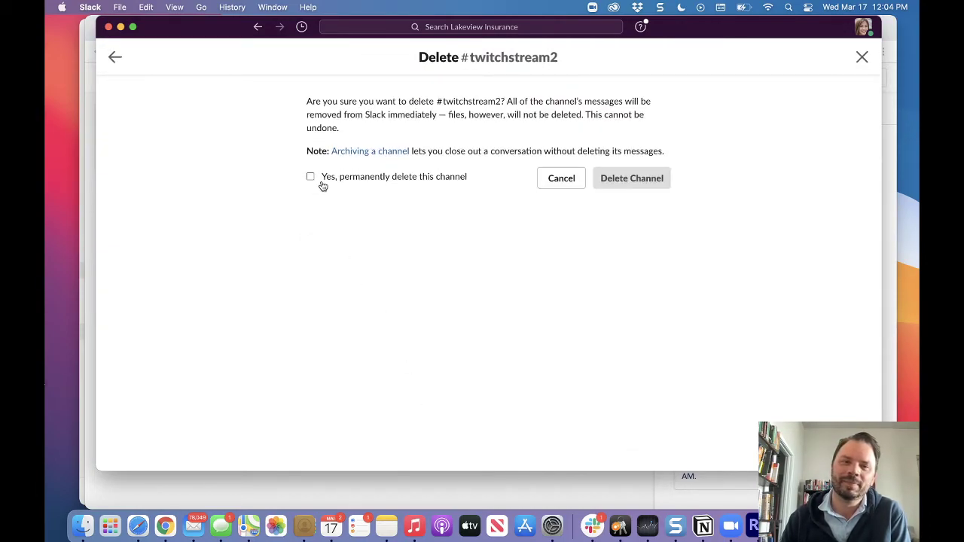
click(311, 178)
click(632, 182)
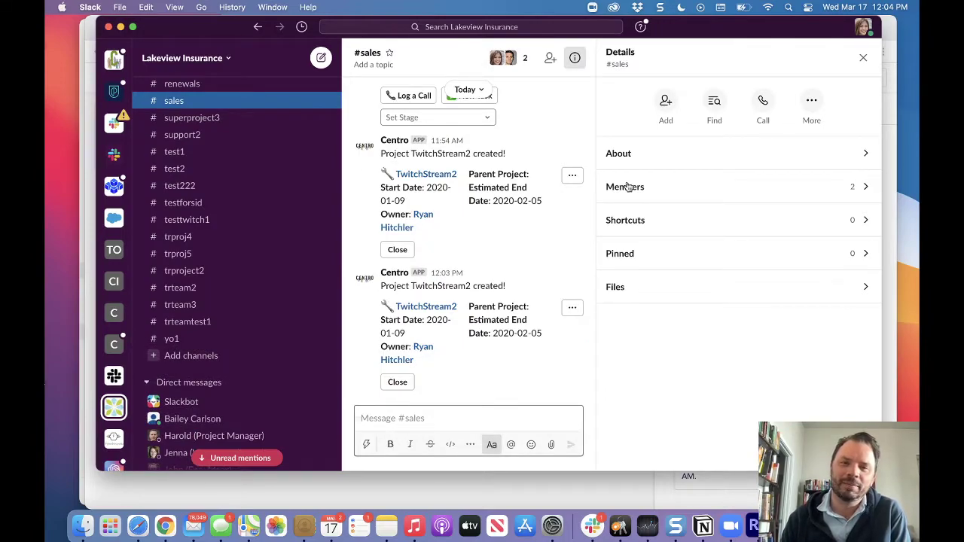
Copy the link of the newest TwitchStream2 project from #sales and open it in Chrome.
right_click(428, 310)
click(458, 315)
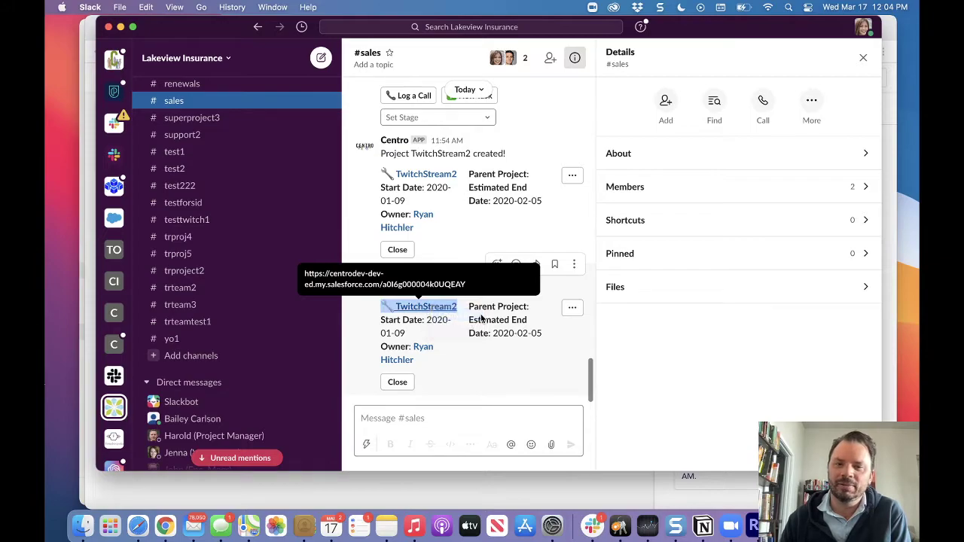
click(598, 494)
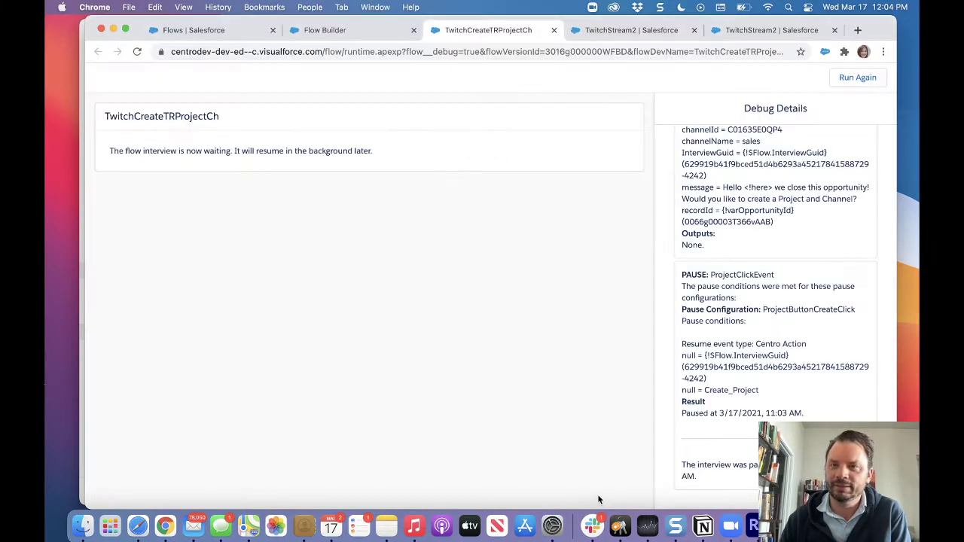
click(776, 30)
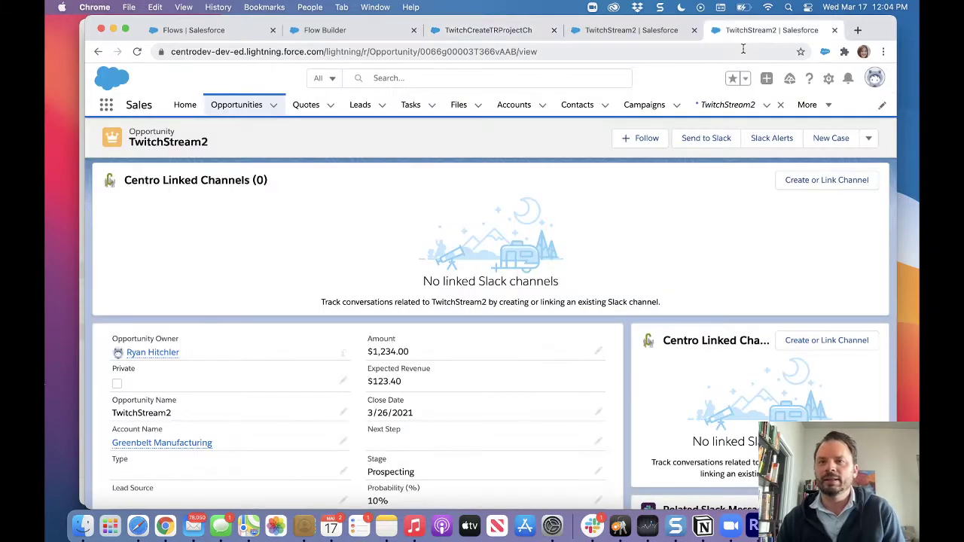
click(743, 49)
key(super+v)
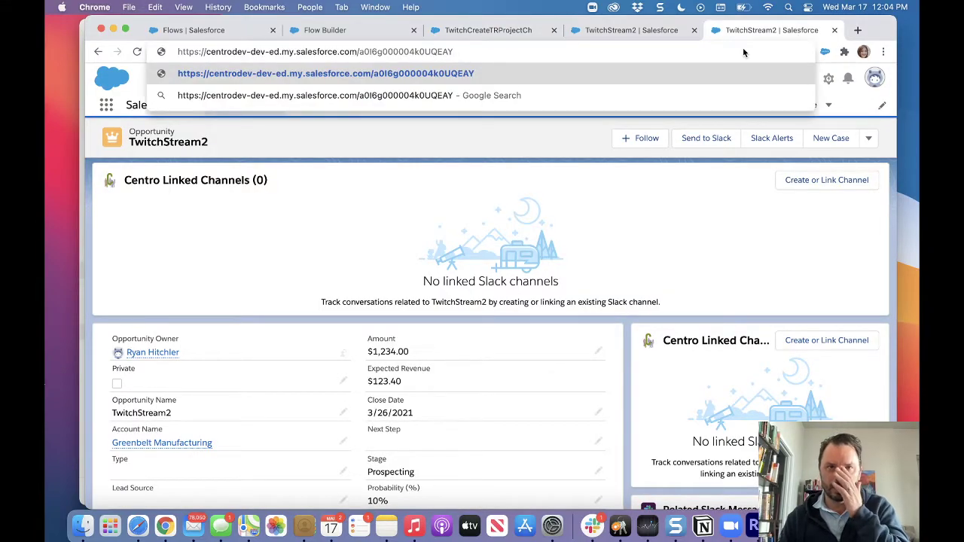
key(Return)
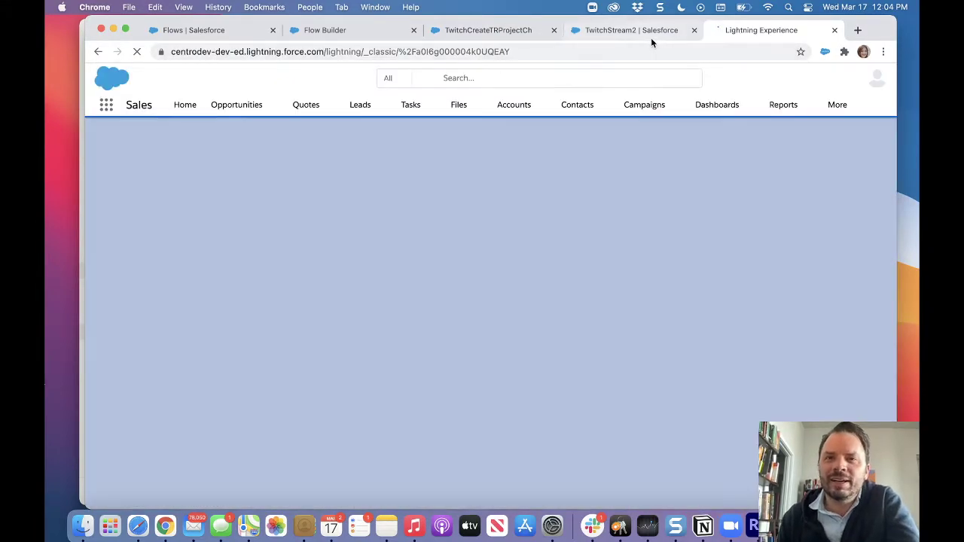
Close the extra TwitchStream2 tab, reload the opportunity, and find its related list of projects.
click(677, 32)
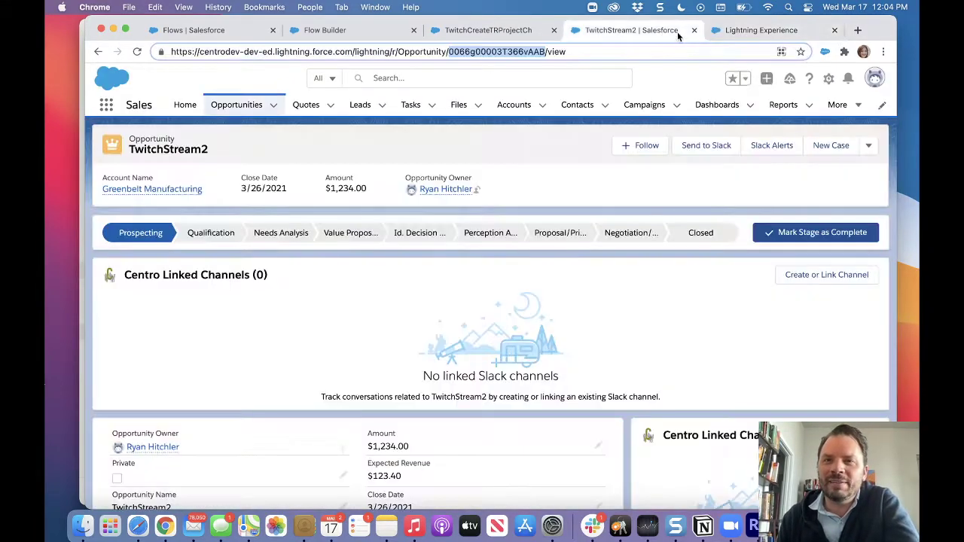
click(694, 30)
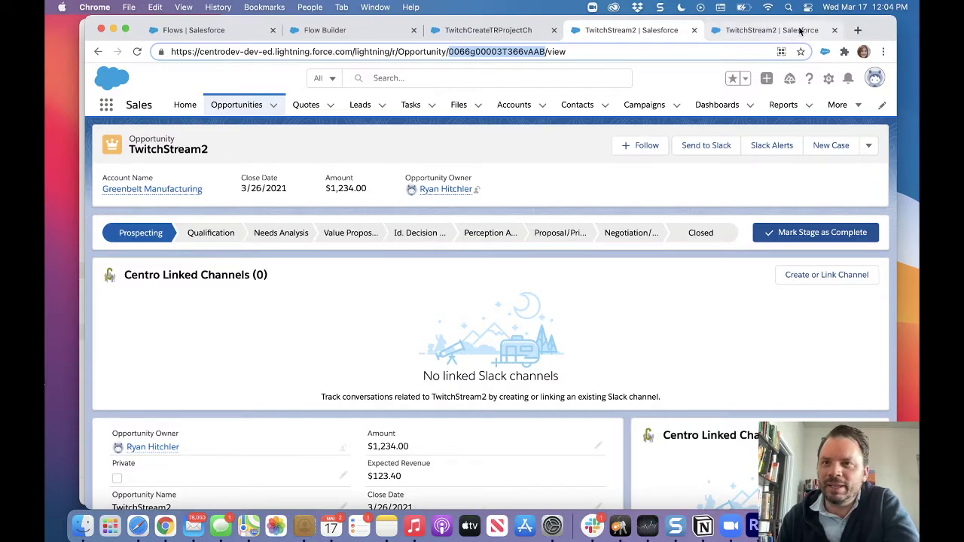
click(137, 52)
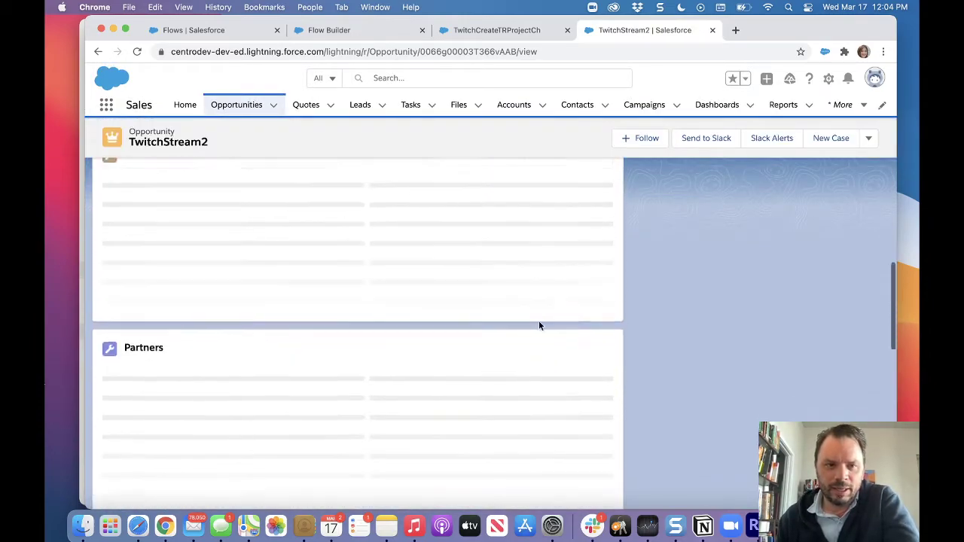
scroll(539, 320, down, 3)
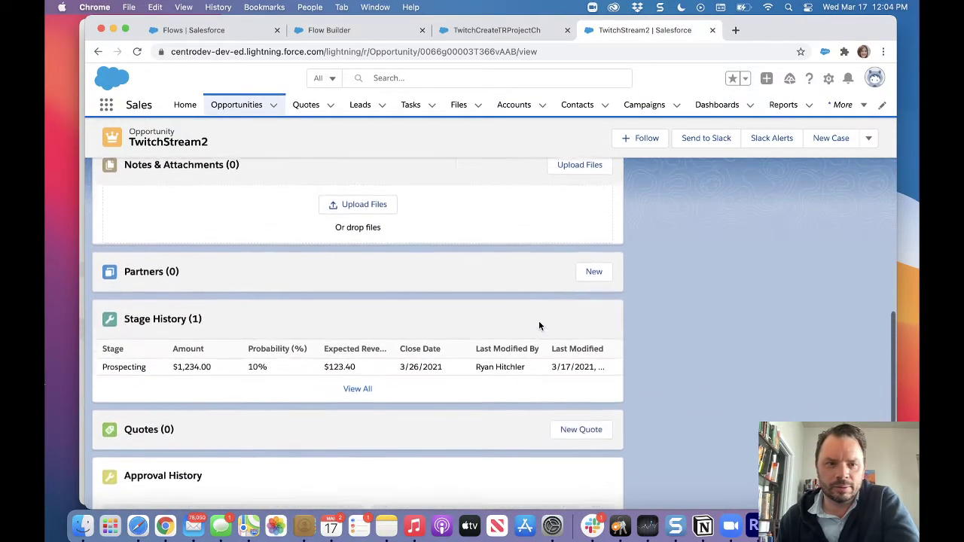
scroll(535, 327, up, 5)
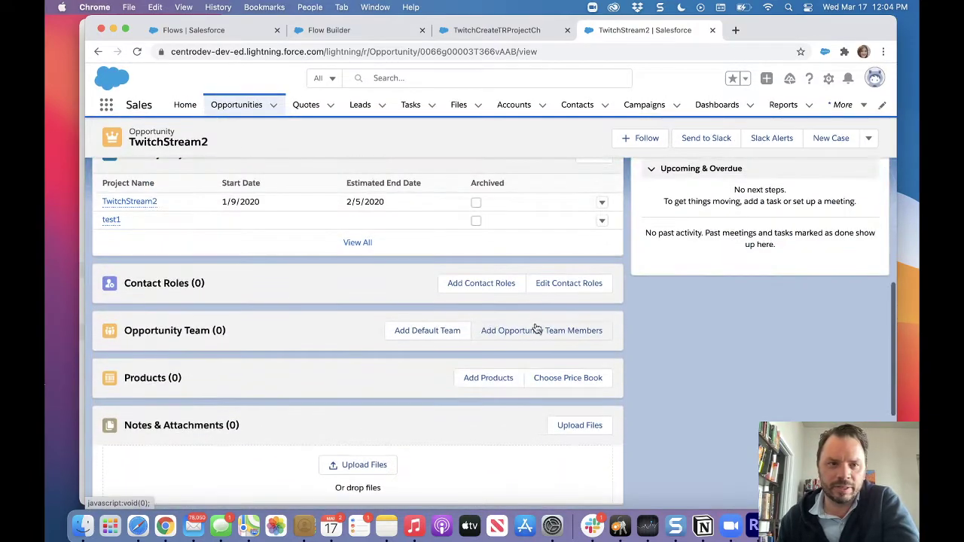
Delete the TwitchStream2 and test1 TaskRay projects from the TwitchStream2 opportunity.
click(601, 306)
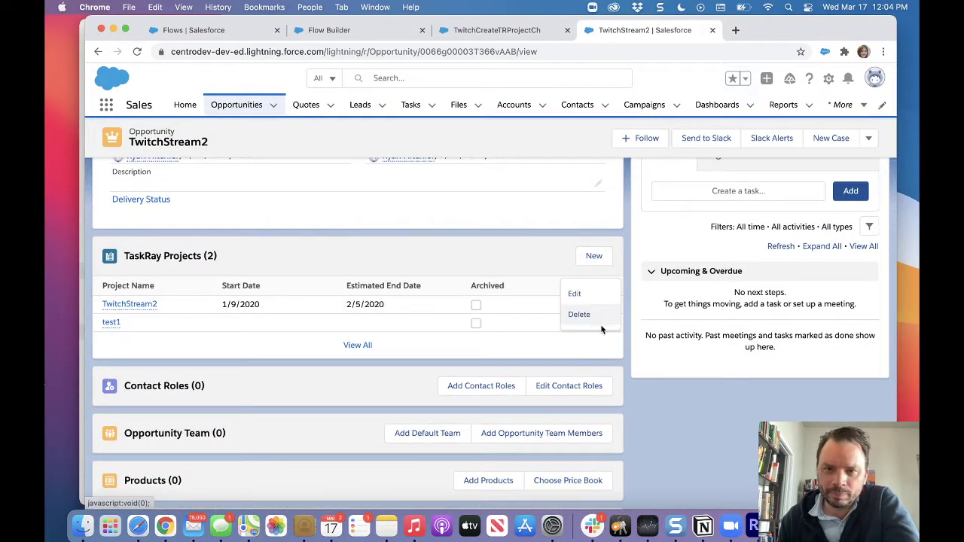
click(579, 315)
click(650, 319)
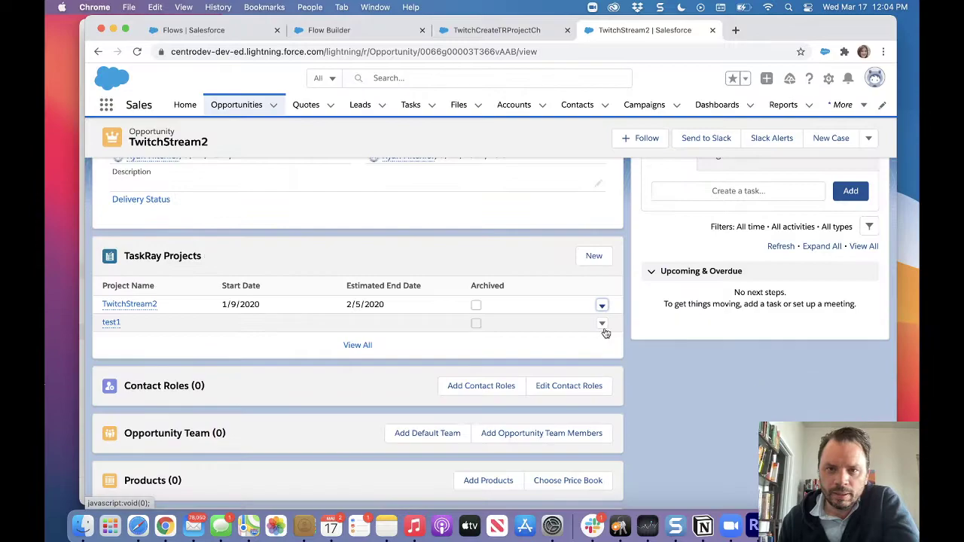
click(602, 305)
click(579, 295)
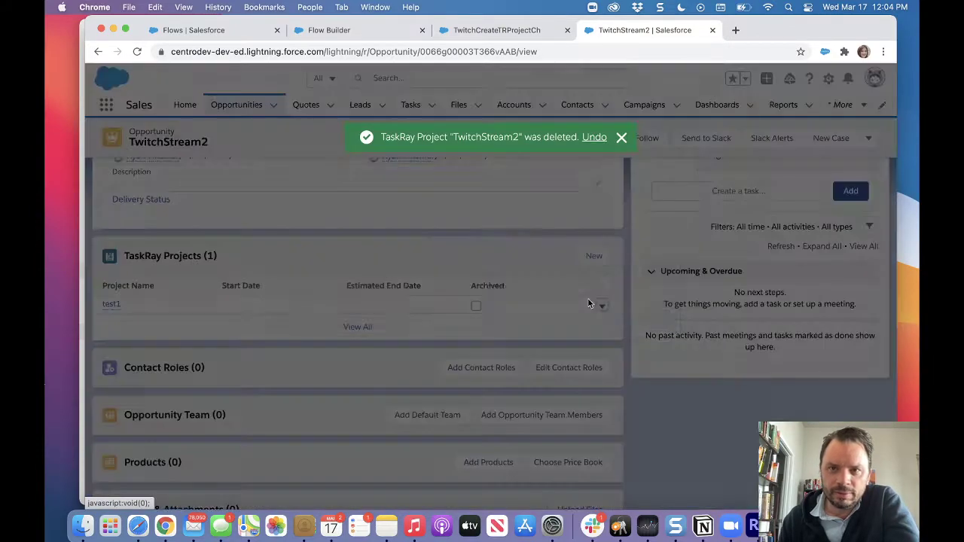
click(652, 319)
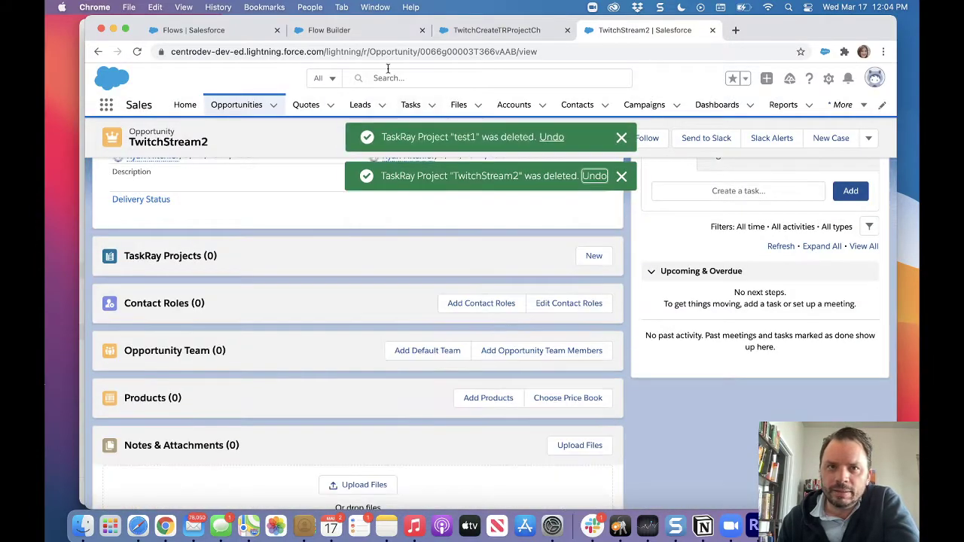
Add a Pause element labelled WaitForChannelCreation directly after the CreateTaskRayProjectChannel action in the TwitchCreateTRProjectCh flow.
click(376, 34)
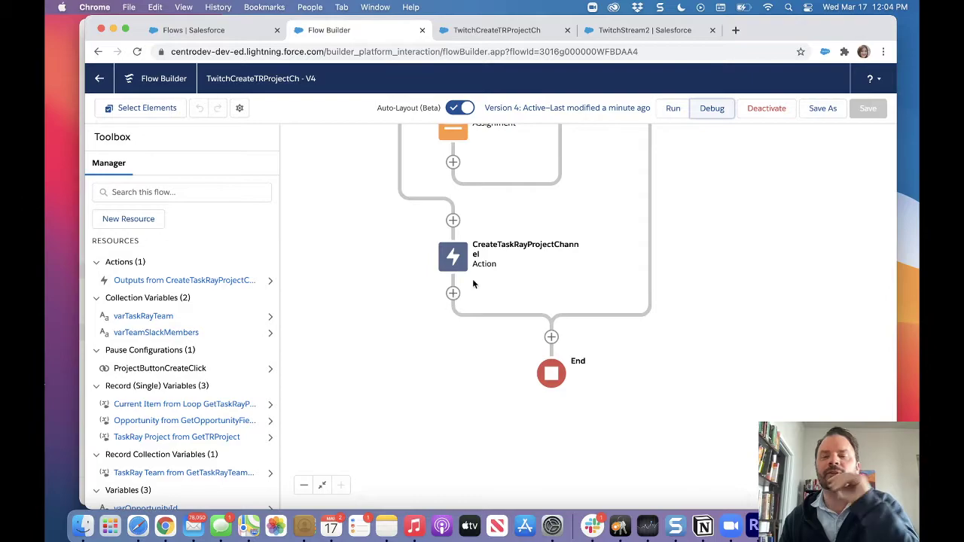
click(452, 293)
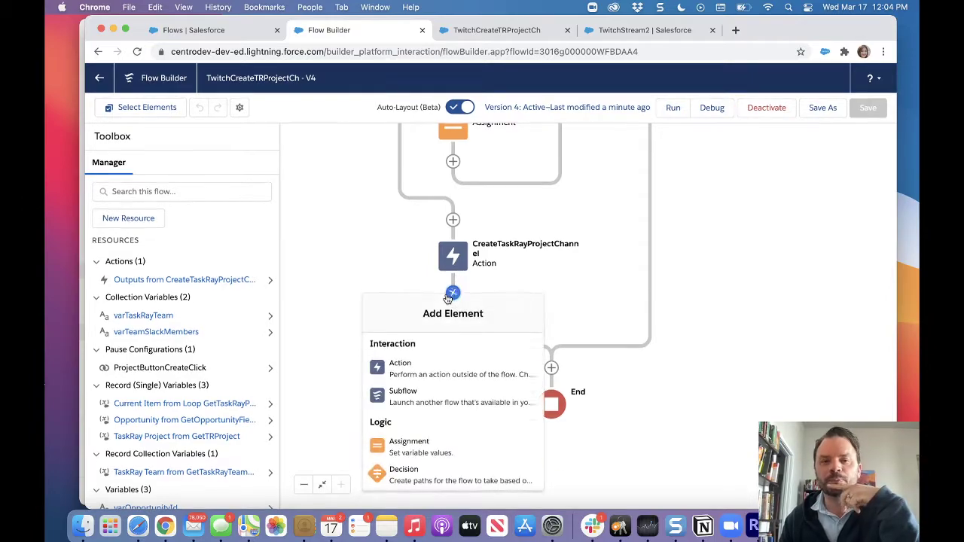
scroll(441, 429, down, 3)
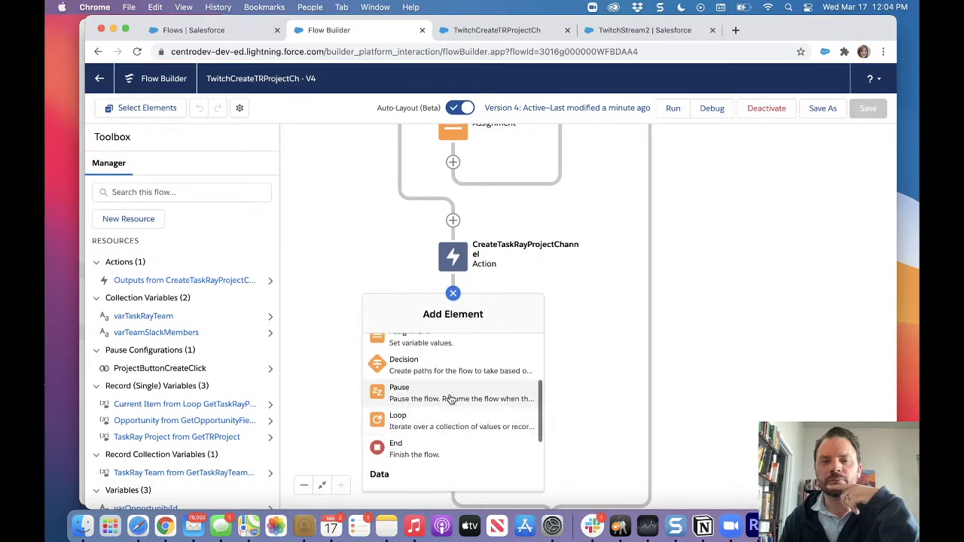
click(402, 386)
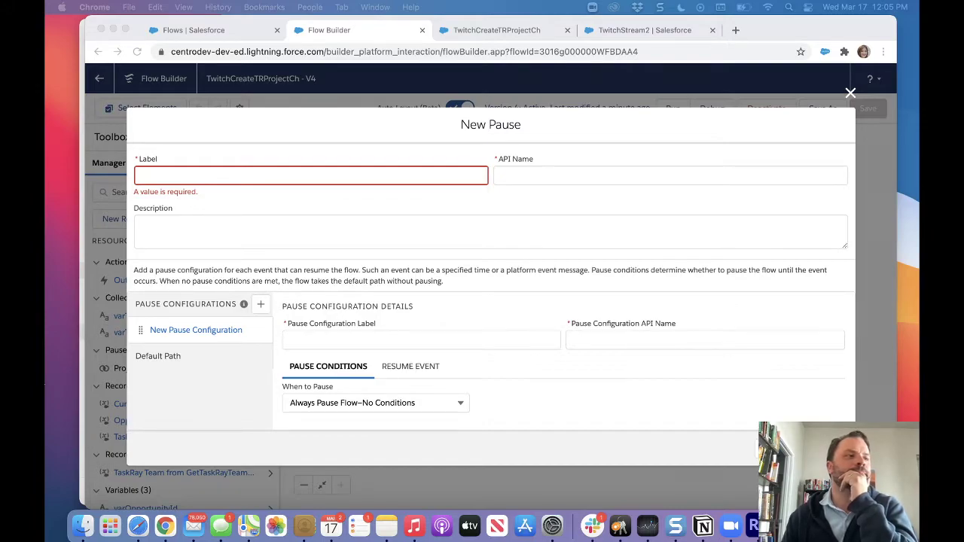
click(259, 178)
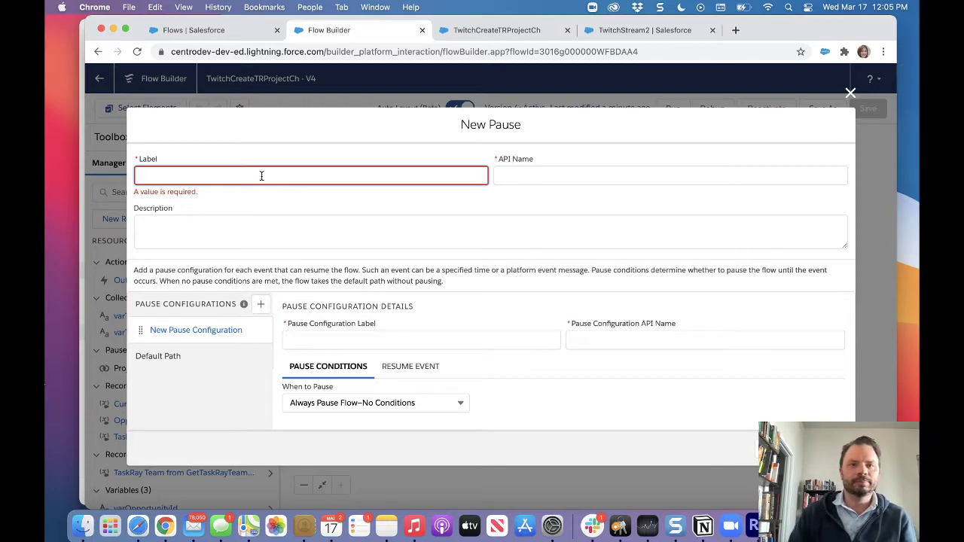
text(WaitFo)
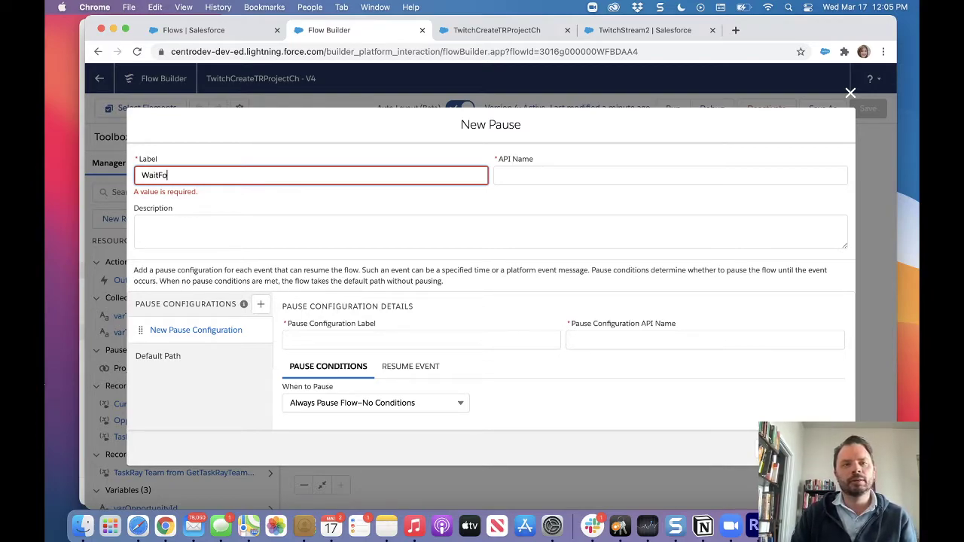
text(rChanne)
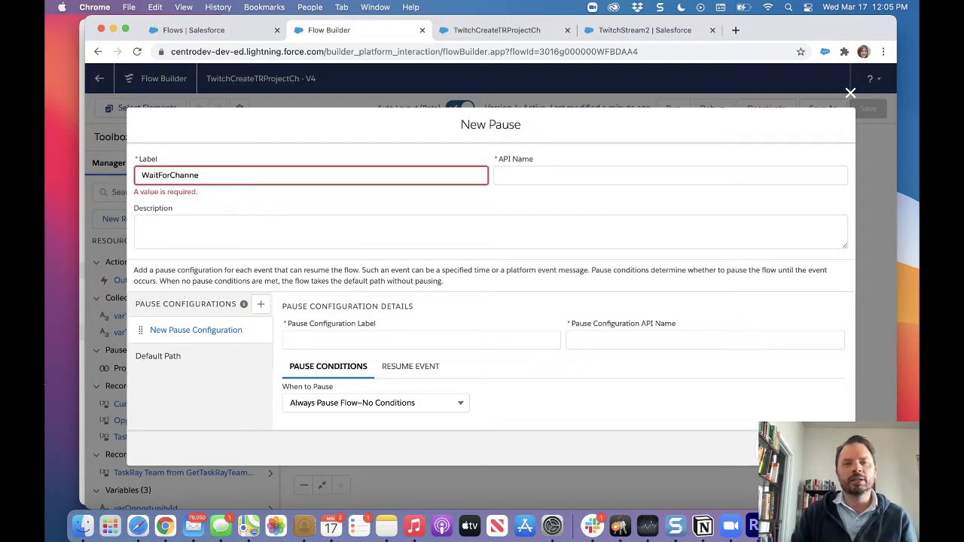
text(lCreat)
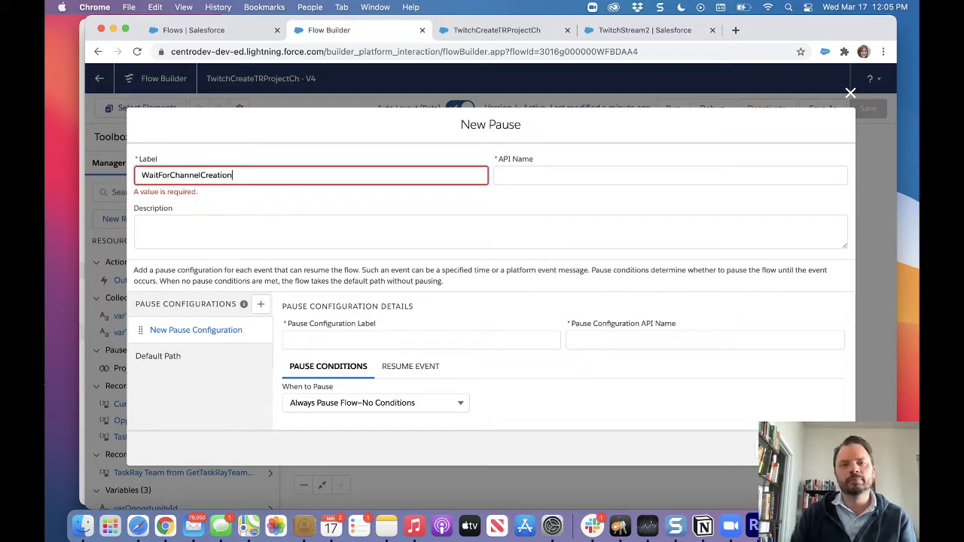
text(ion)
key(Tab)
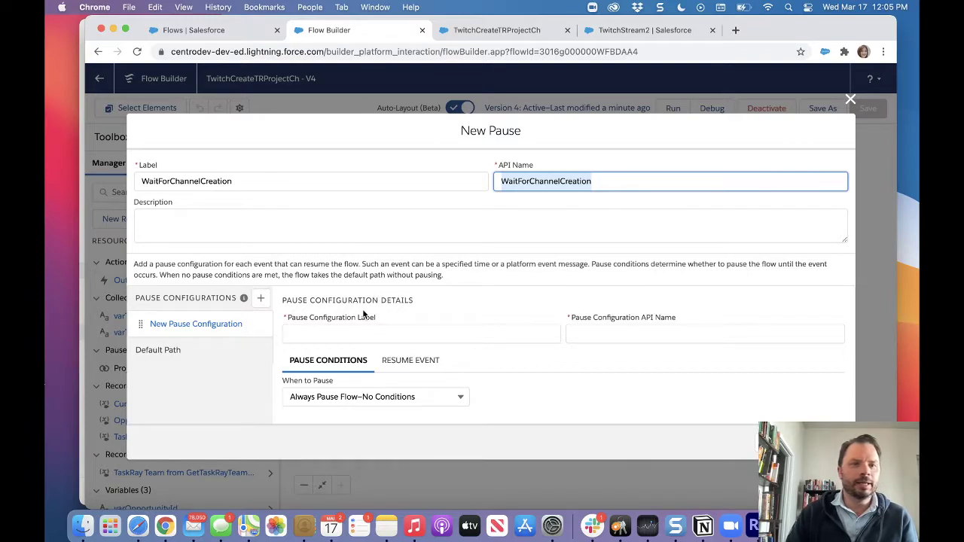
Label the new pause configuration SlackChannelCreated.
click(208, 328)
click(320, 332)
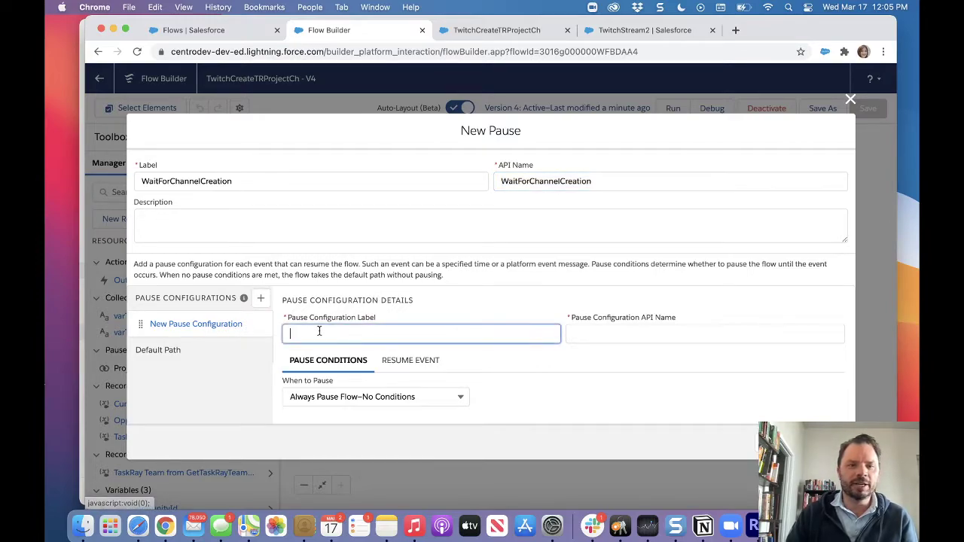
text(S)
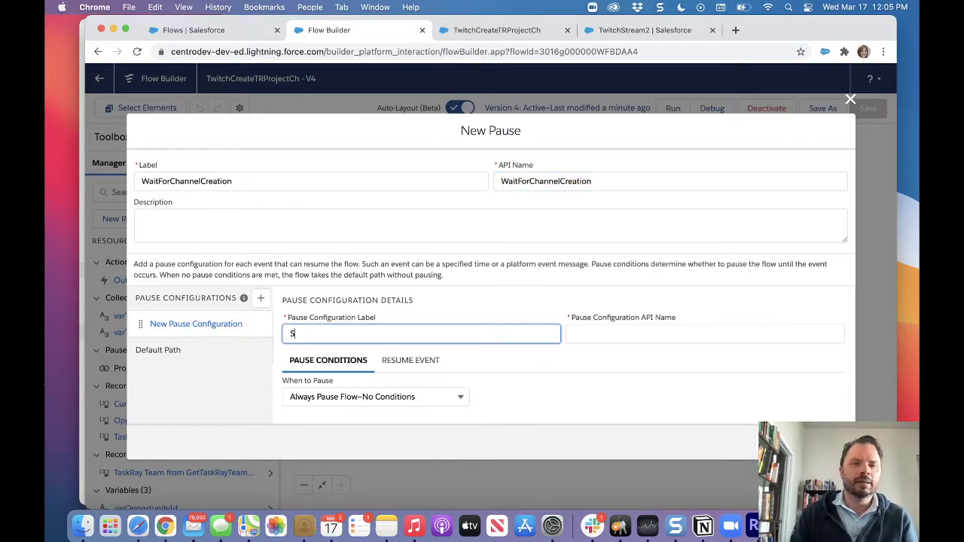
text(lackChann)
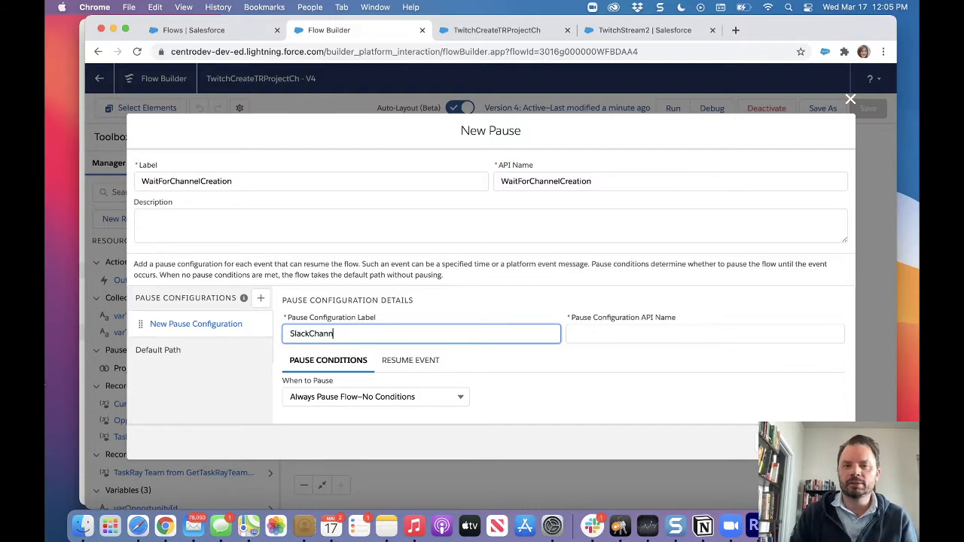
text(elCreate)
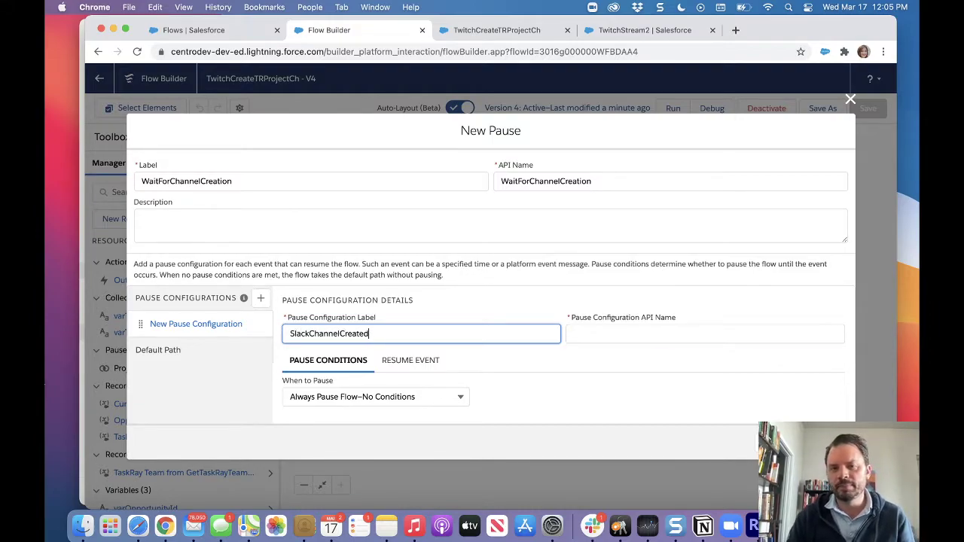
text(d)
key(Tab)
Make the flow resume when a platform event message is received, using the Centro Action event.
click(410, 360)
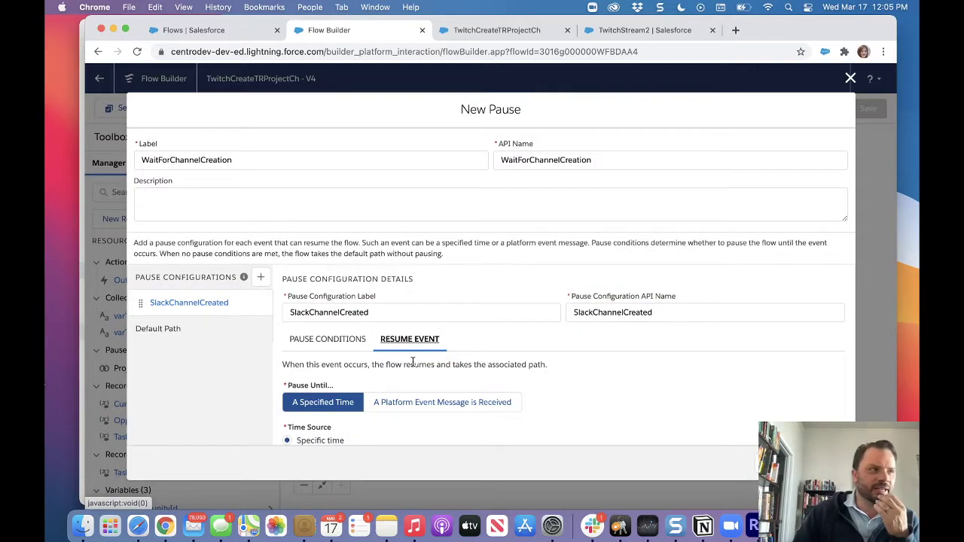
scroll(404, 386, down, 2)
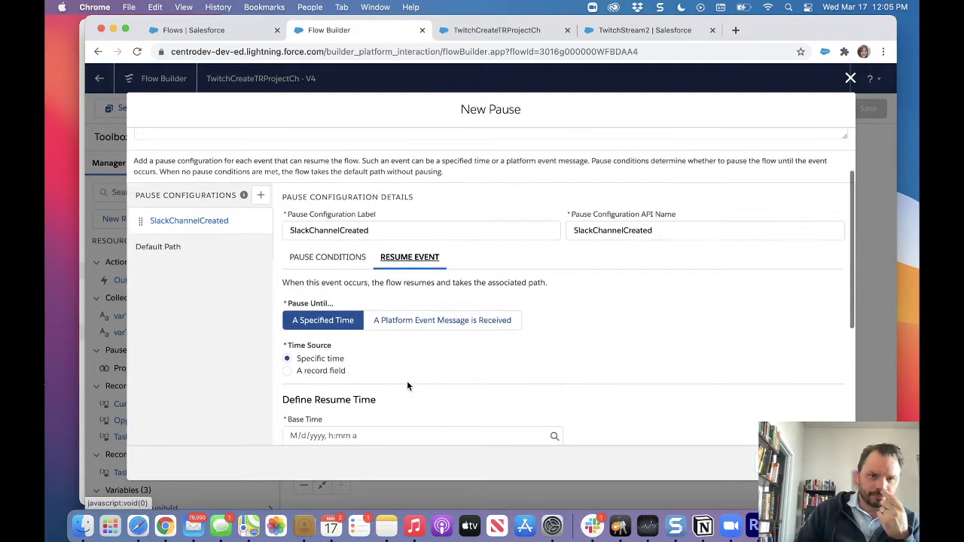
click(441, 318)
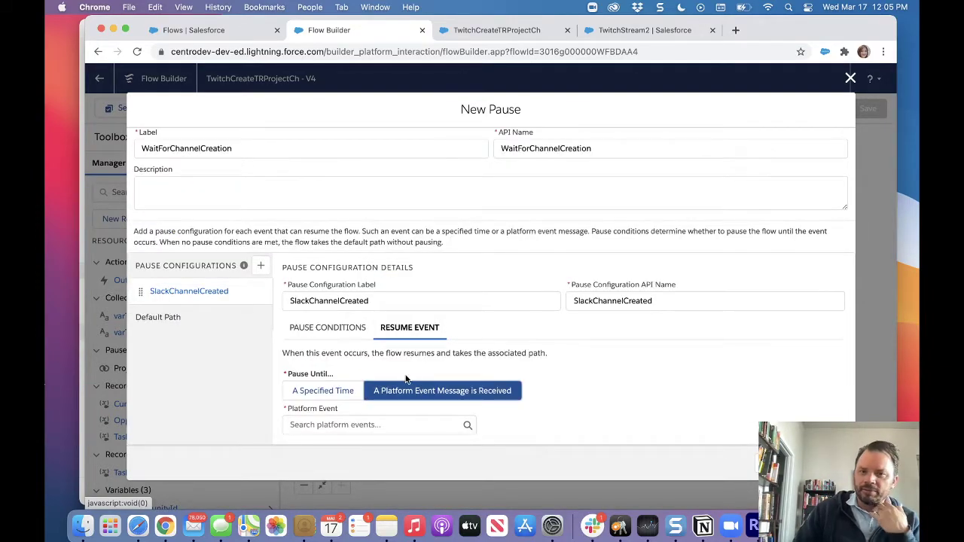
click(381, 425)
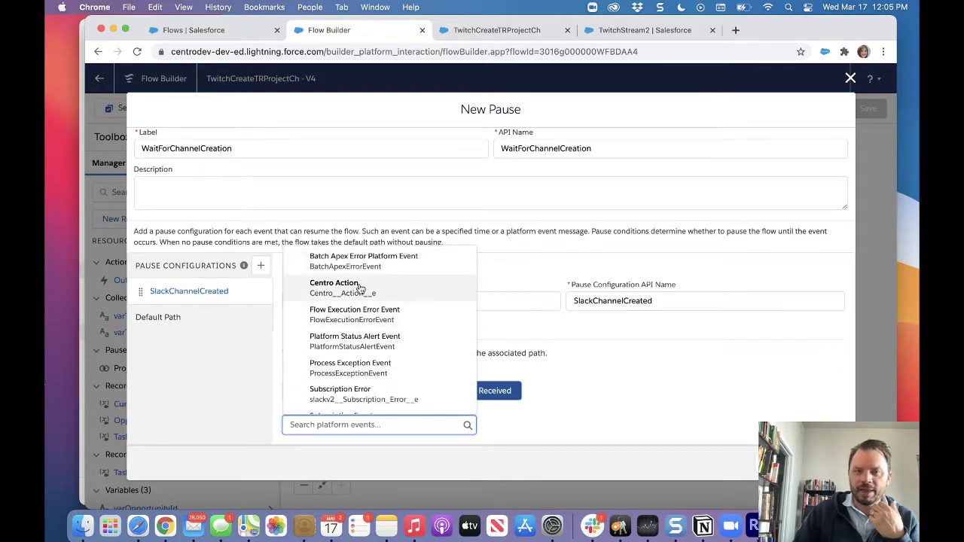
click(360, 290)
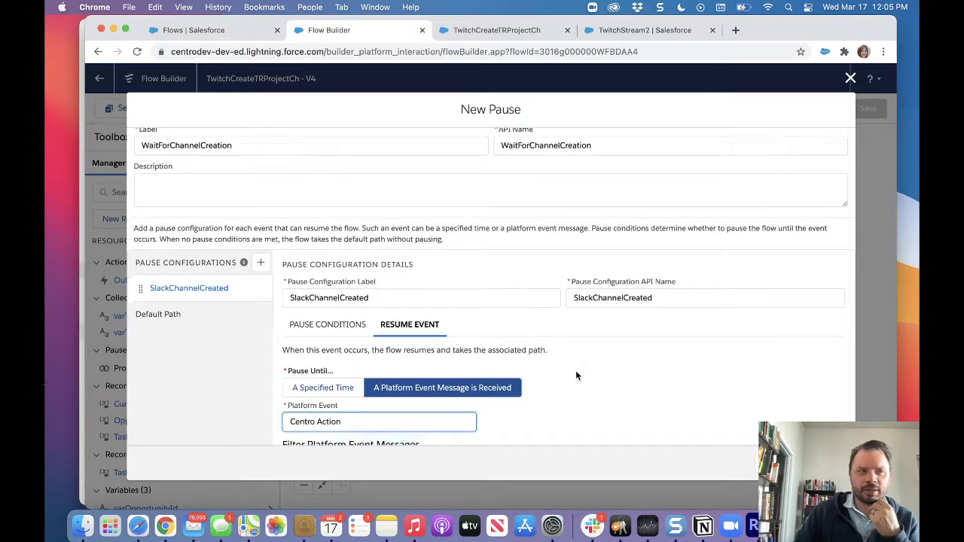
Filter the event messages with All Conditions Are Met (AND), requiring Centro__InterviewGuid__c to equal {!$Flow.InterviewGuid}.
scroll(575, 370, down, 3)
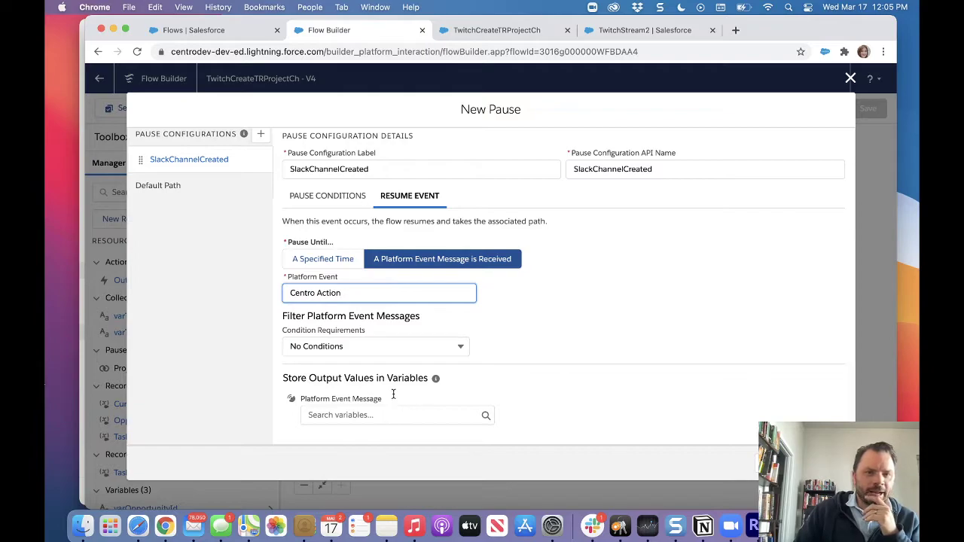
click(360, 343)
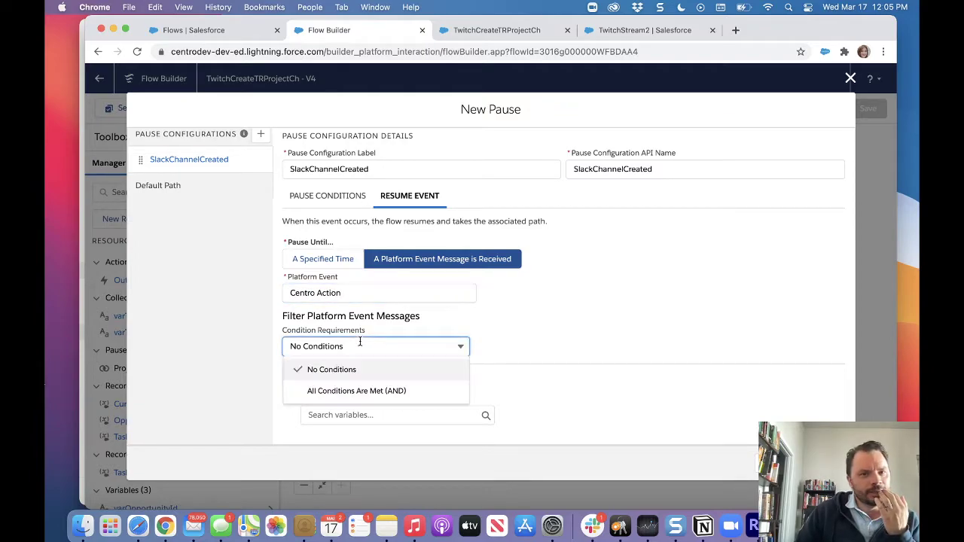
click(369, 393)
click(387, 387)
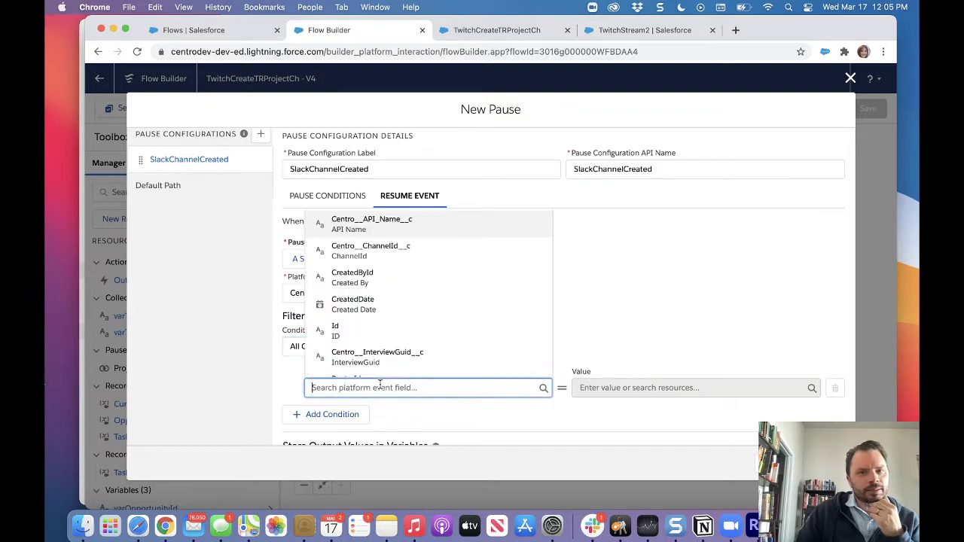
click(407, 356)
click(728, 386)
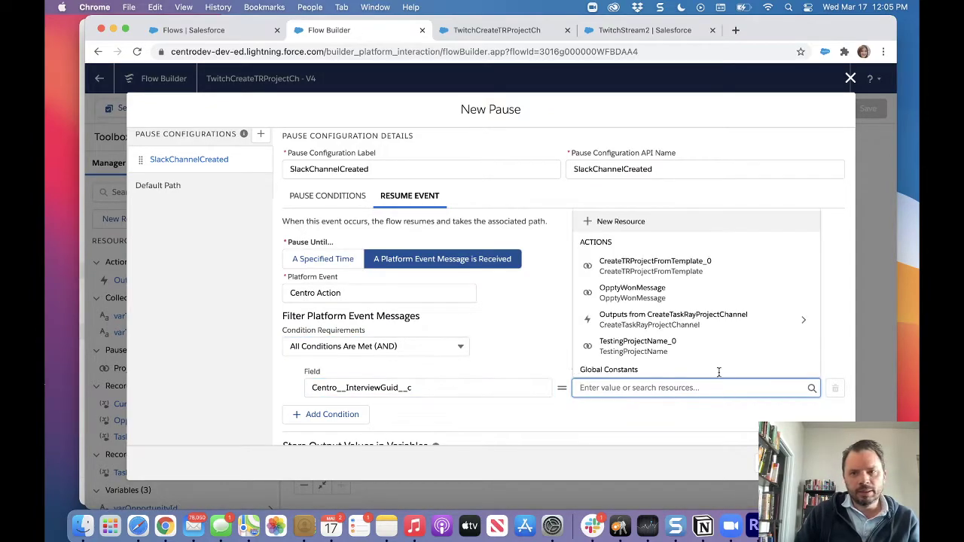
scroll(714, 361, down, 15)
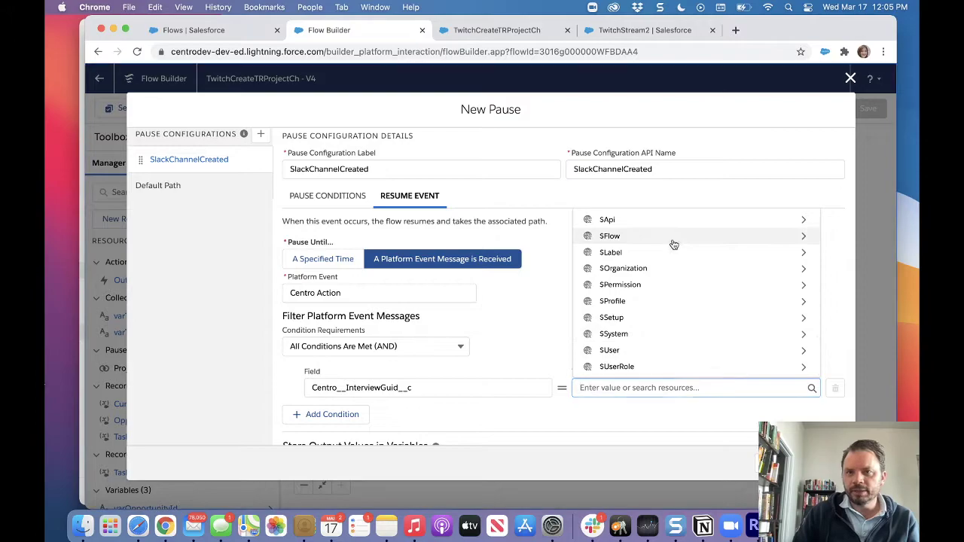
click(672, 240)
scroll(632, 331, down, 3)
click(632, 335)
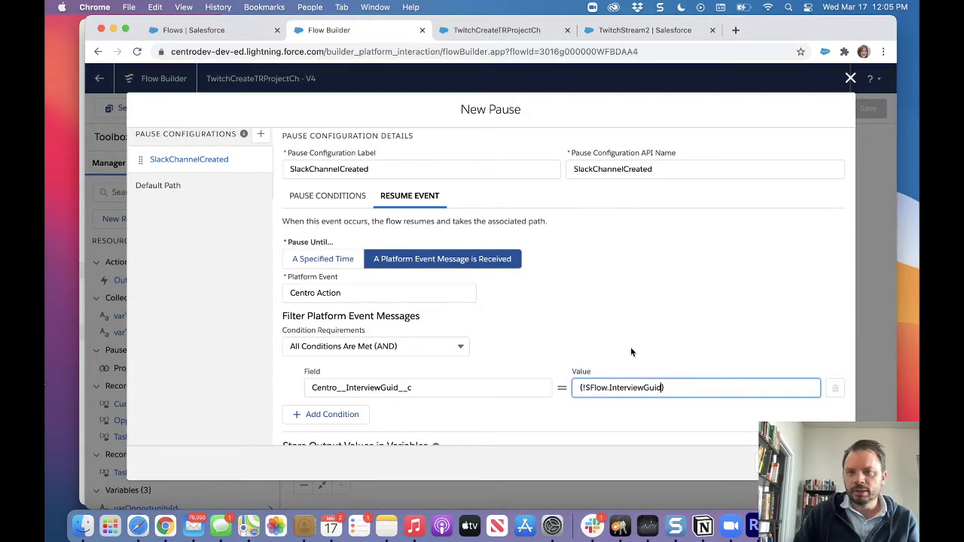
Start a new variable resource with the Record data type for storing the pause's platform event message.
scroll(640, 403, down, 3)
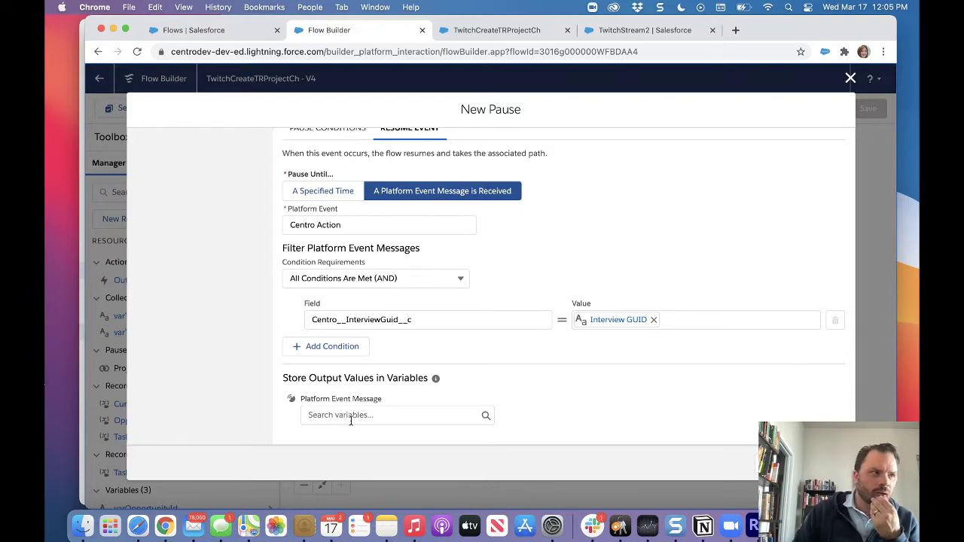
click(350, 417)
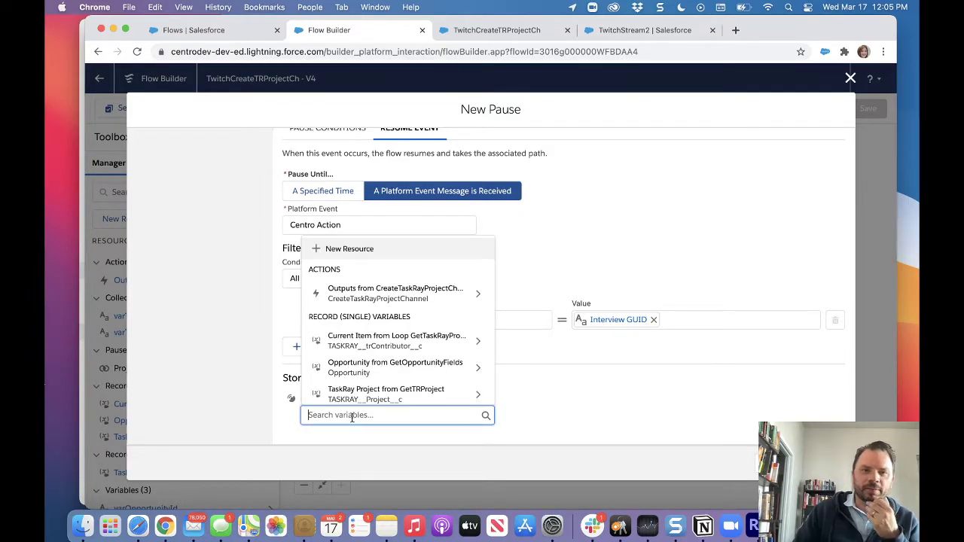
click(339, 249)
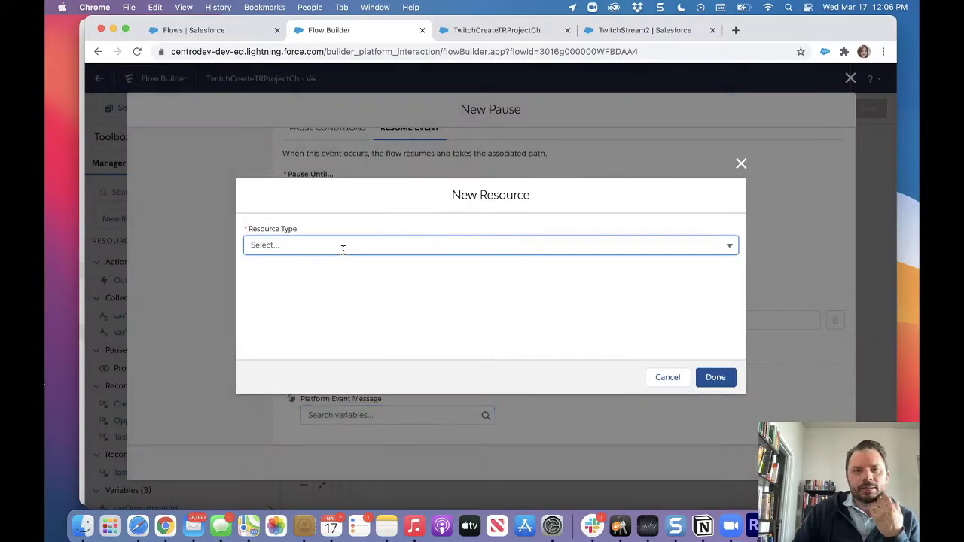
click(342, 249)
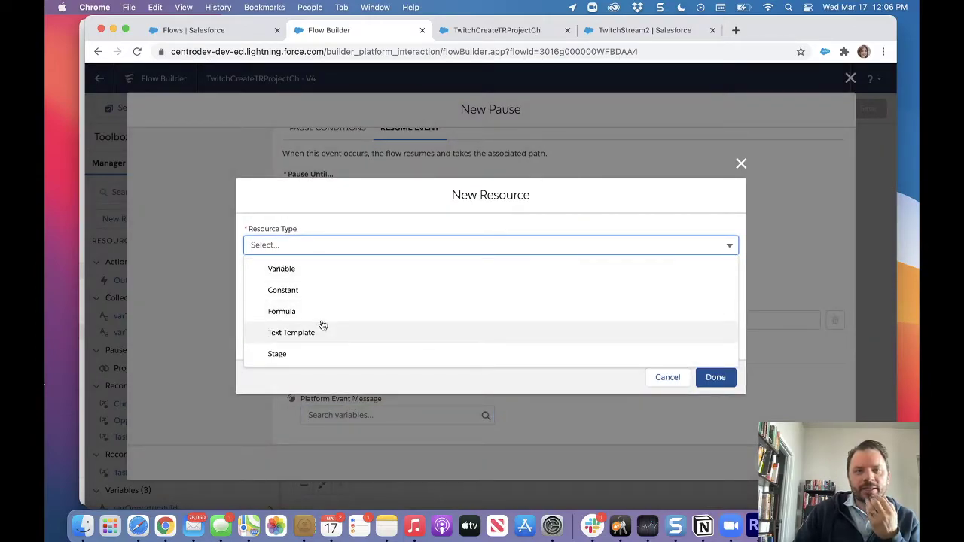
click(303, 271)
click(308, 359)
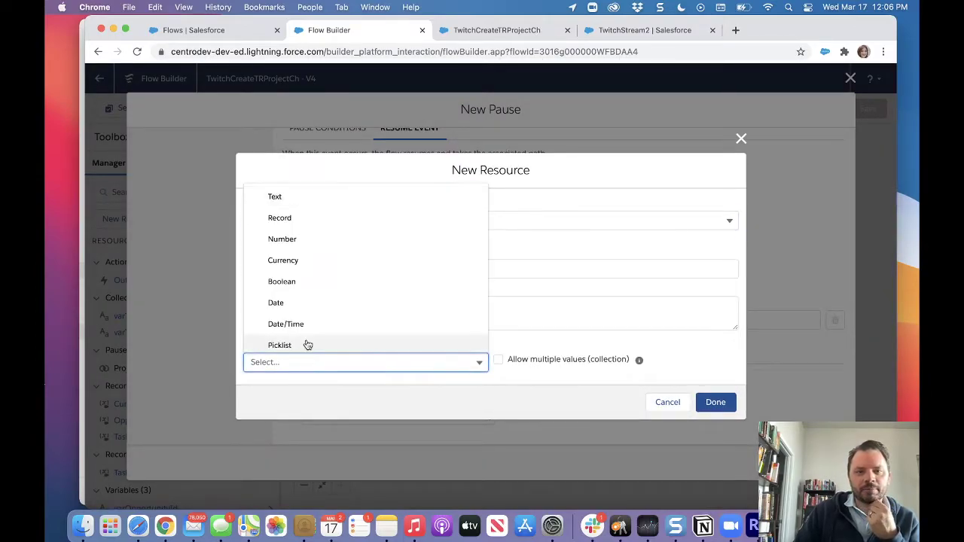
scroll(306, 342, down, 3)
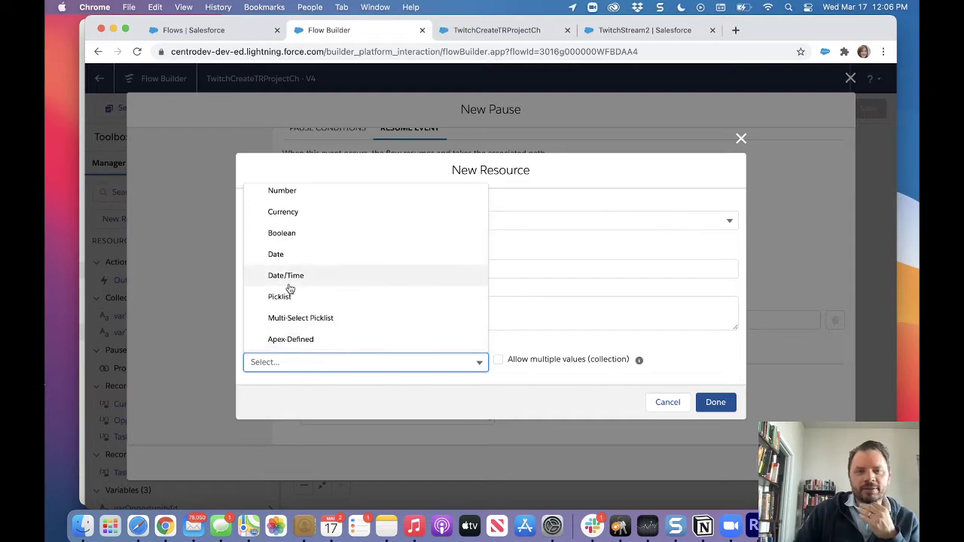
scroll(288, 282, up, 2)
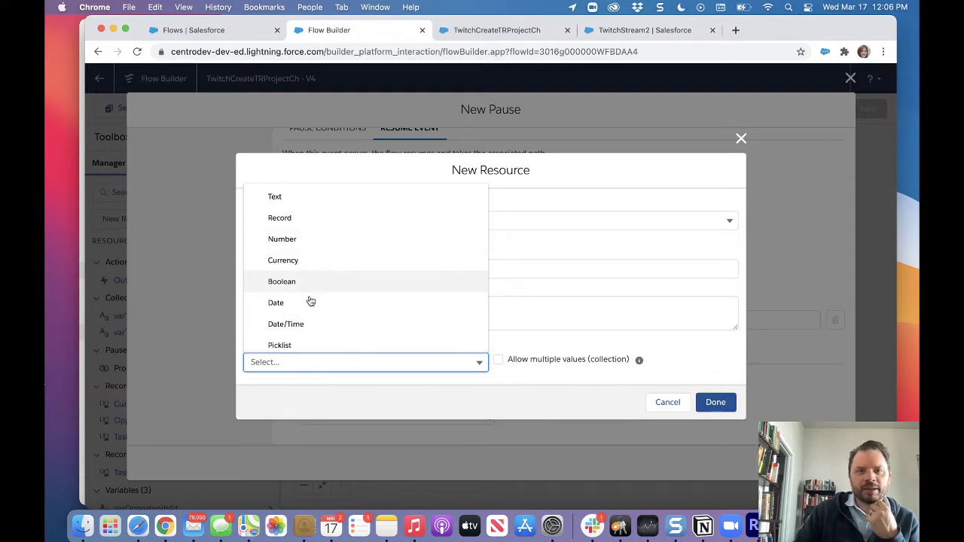
click(279, 218)
Give the new record variable the API name varChannelRecordDetails.
click(290, 231)
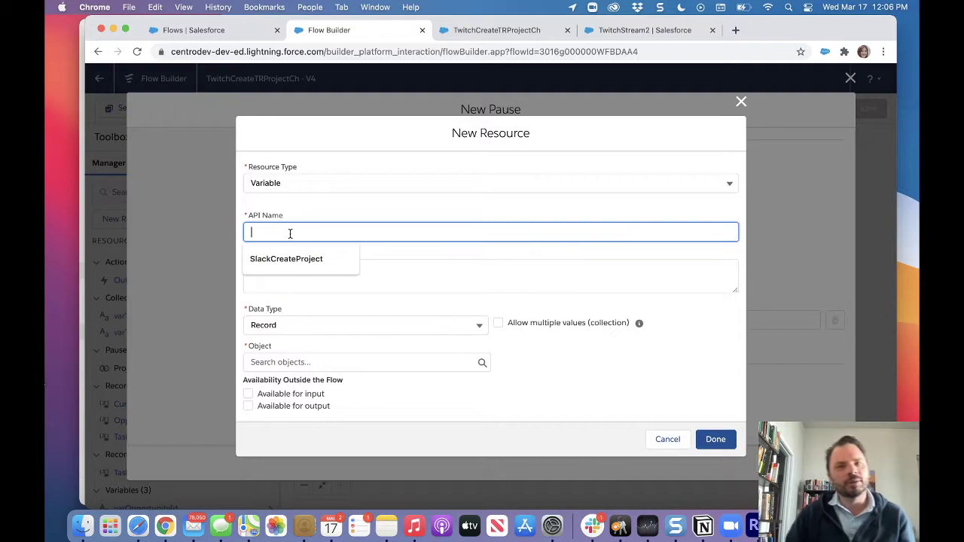
text(var)
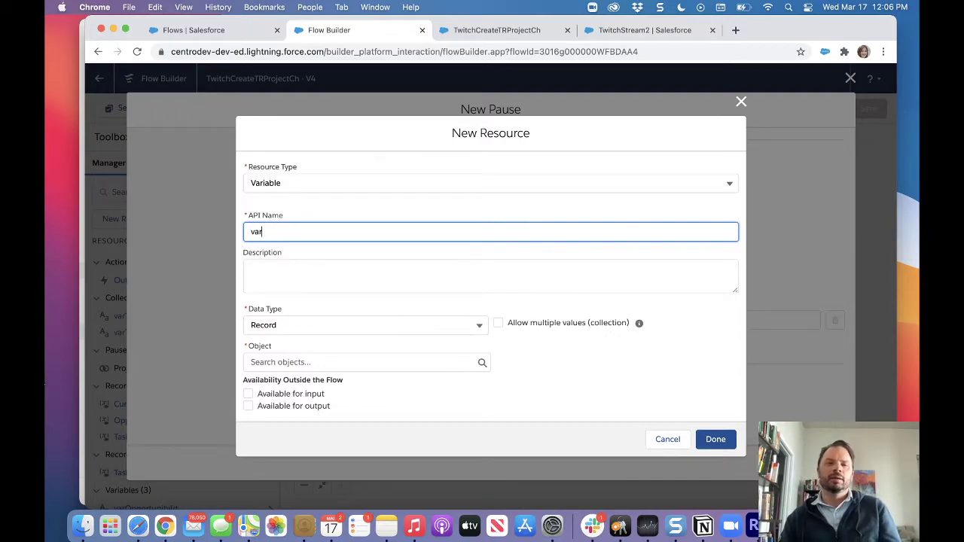
text(Record)
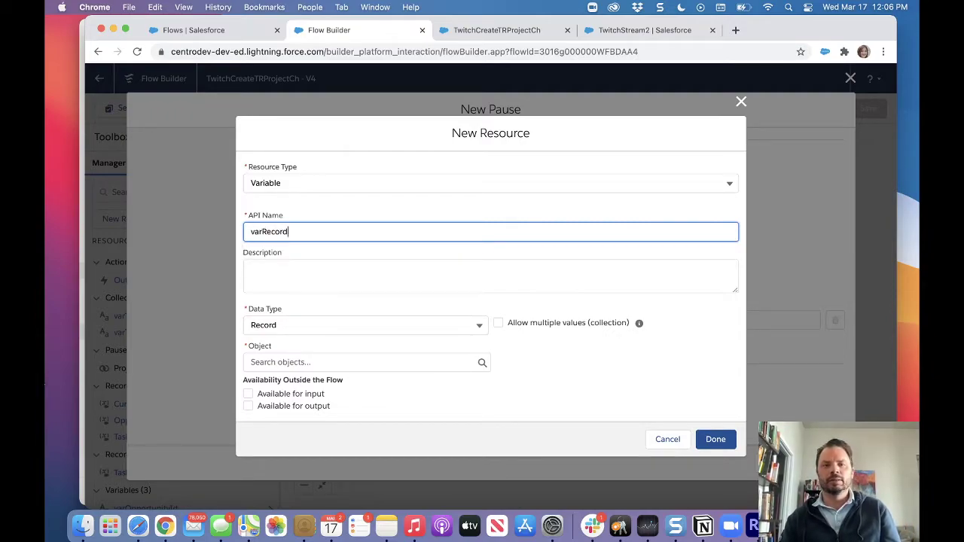
key(BackSpace)
key(BackSpace)
key(BackSpace)
key(BackSpace)
key(BackSpace)
key(BackSpace)
text(Chan)
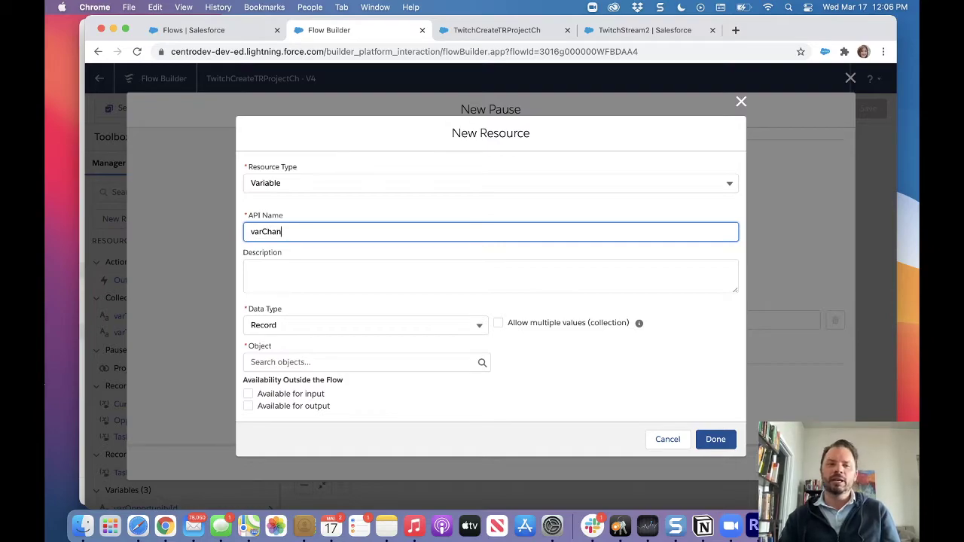
text(nelRecordDetails)
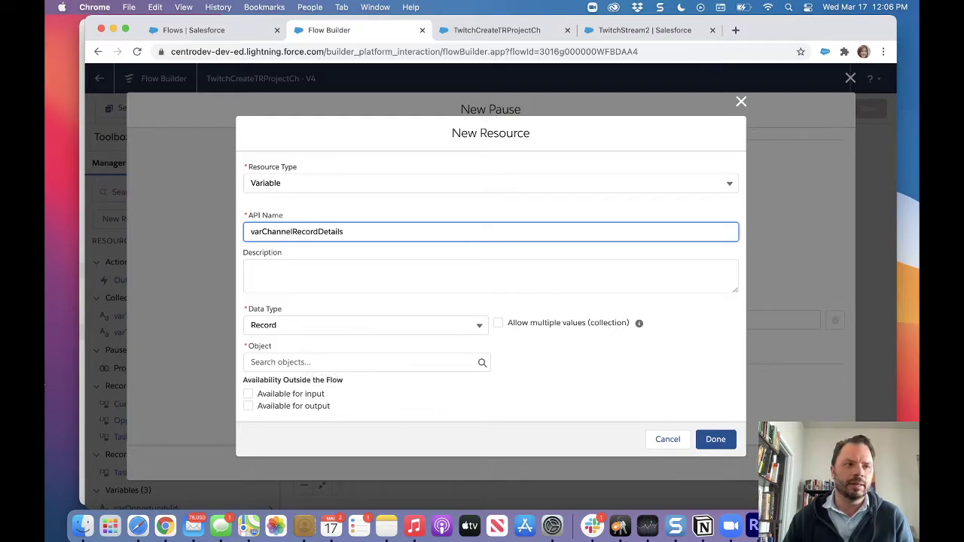
Set the record variable's object to Centro Action, then finish the variable and the WaitForChannelCreation pause.
key(super+Tab)
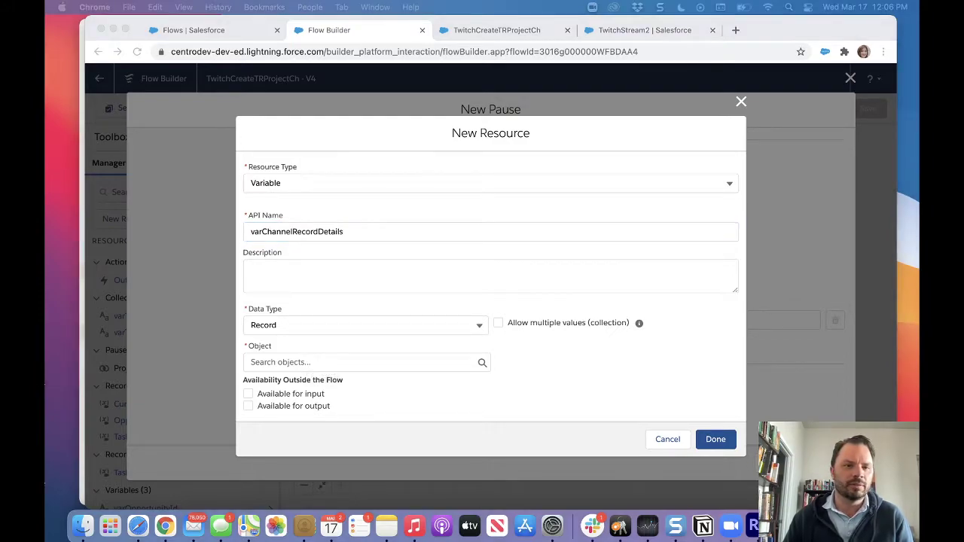
key(super+Tab)
click(288, 363)
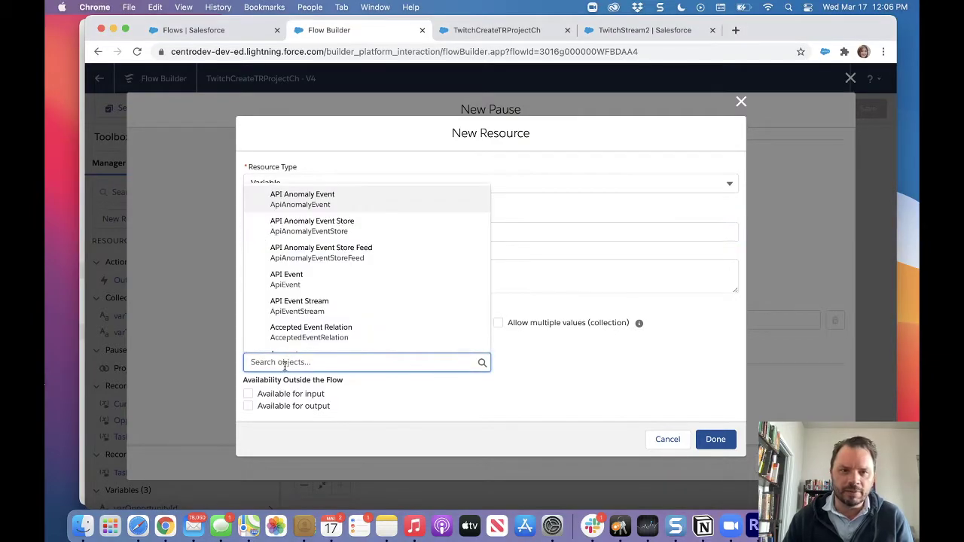
scroll(327, 303, down, 5)
text(cen)
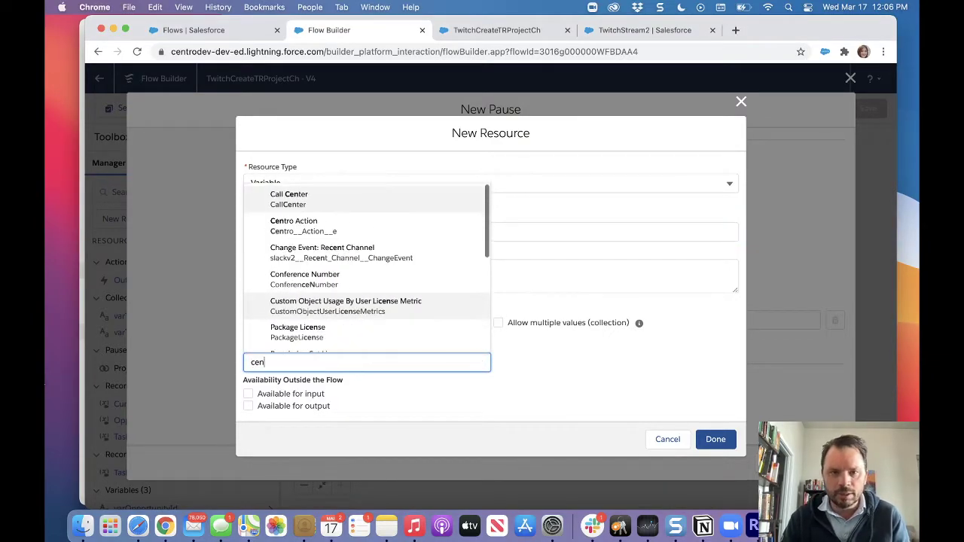
click(319, 225)
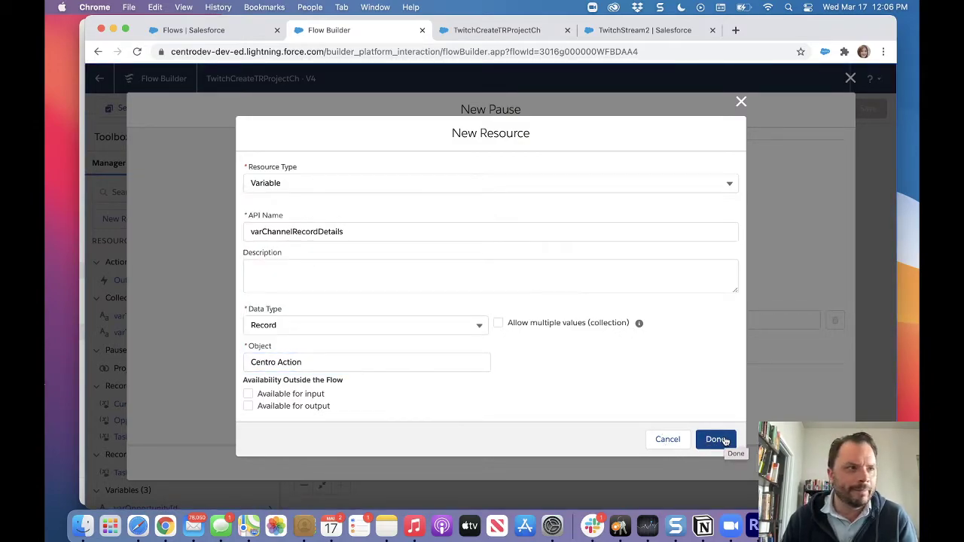
click(782, 434)
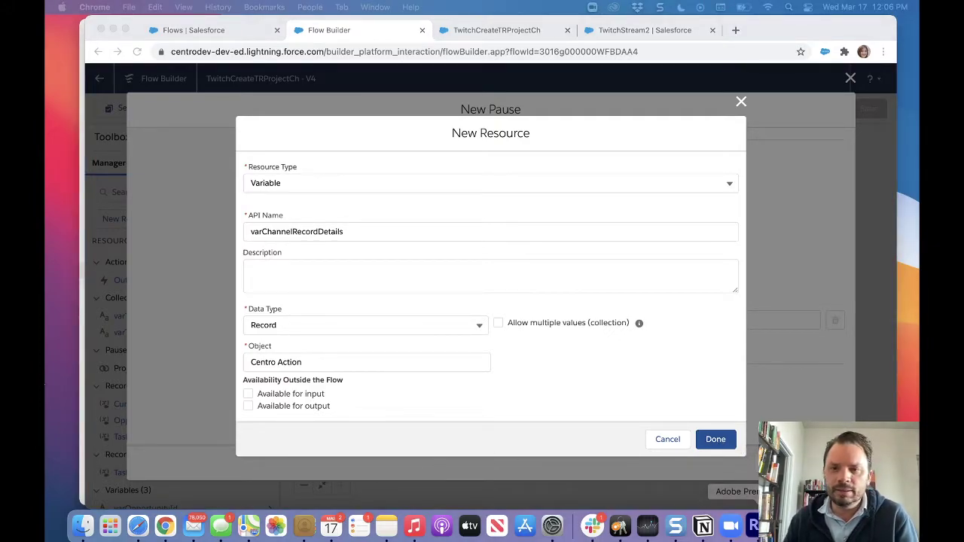
click(707, 445)
click(716, 440)
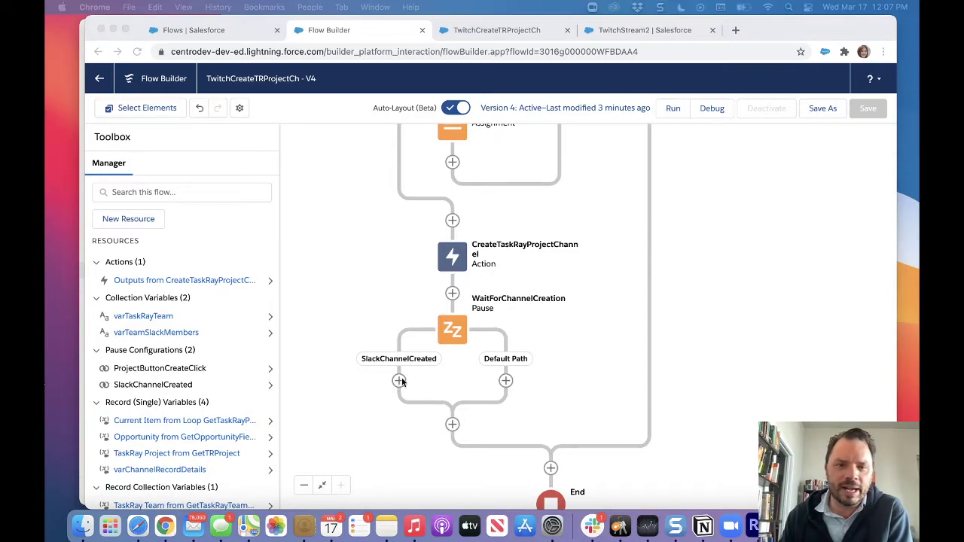
Start another new variable resource in the flow with the API name varProjectSlackChID.
click(149, 222)
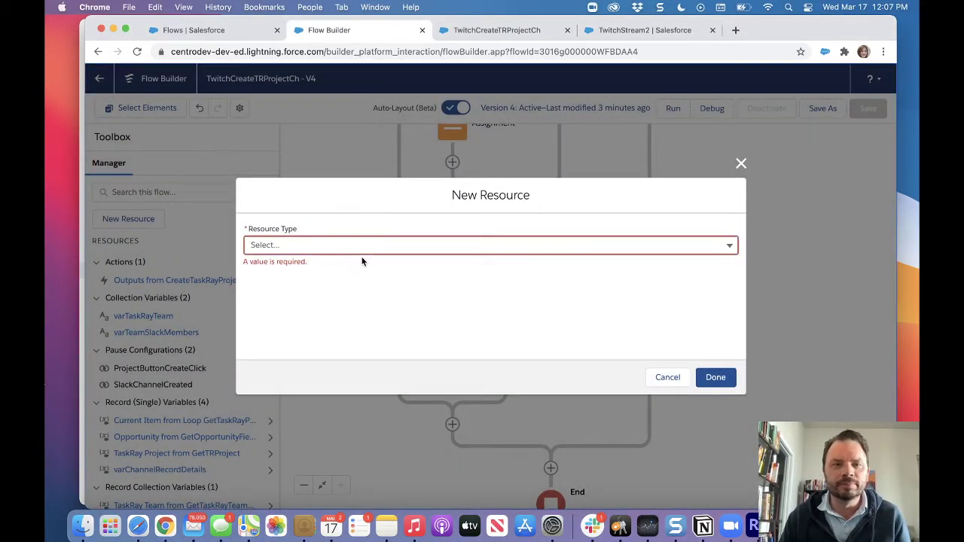
click(376, 243)
click(353, 271)
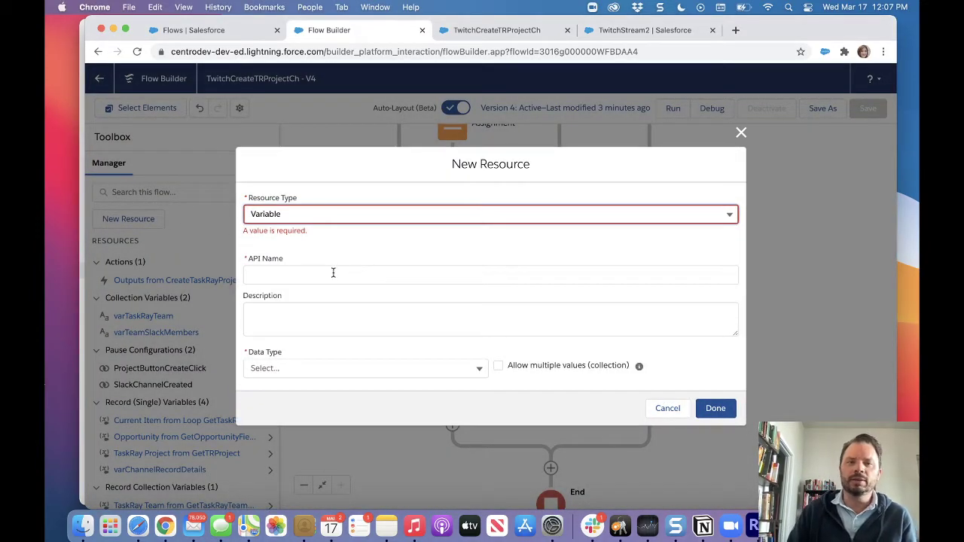
click(332, 272)
text(cah)
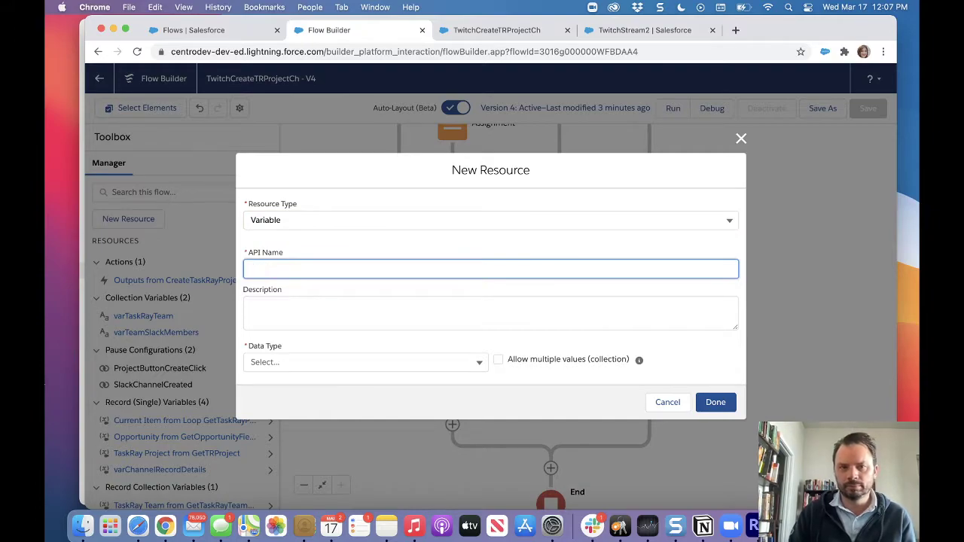
text(an)
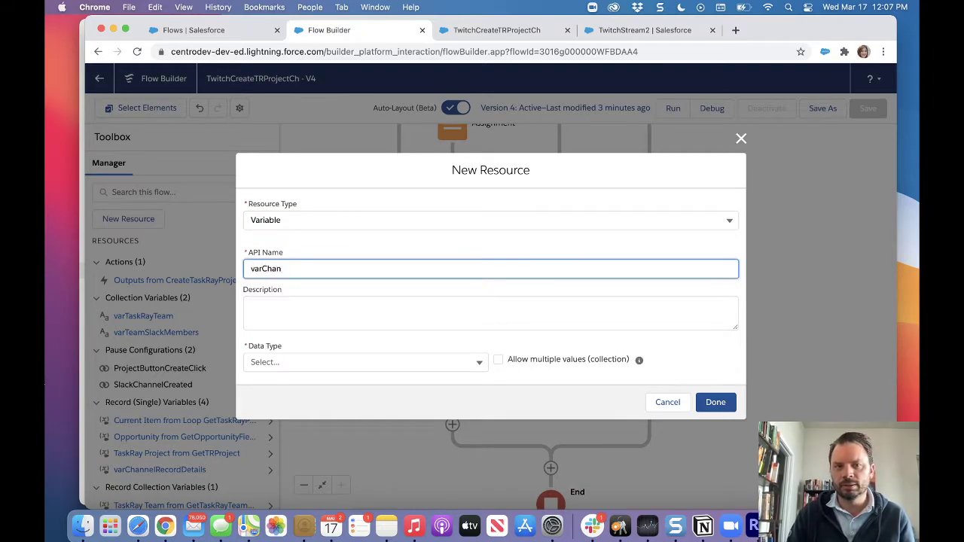
key(BackSpace)
text(Project)
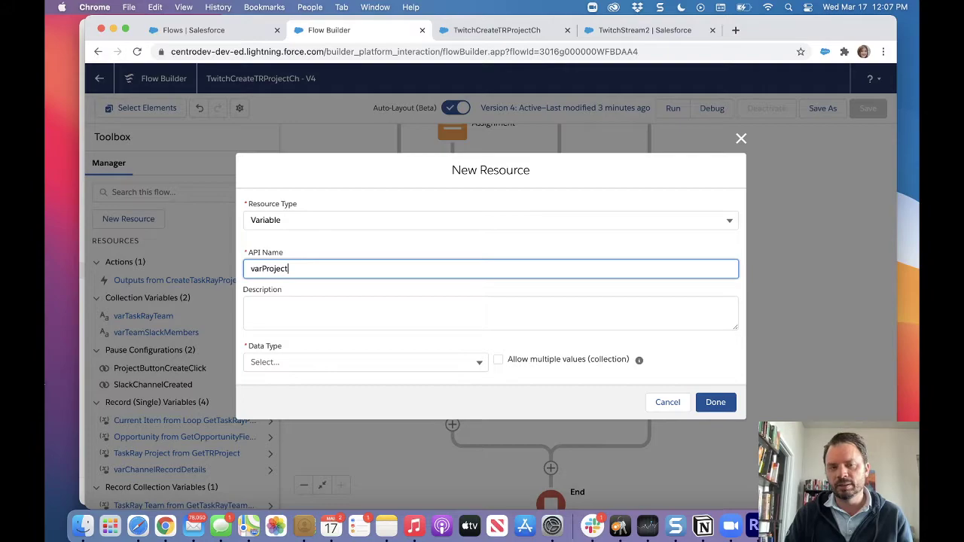
text(SlackCh)
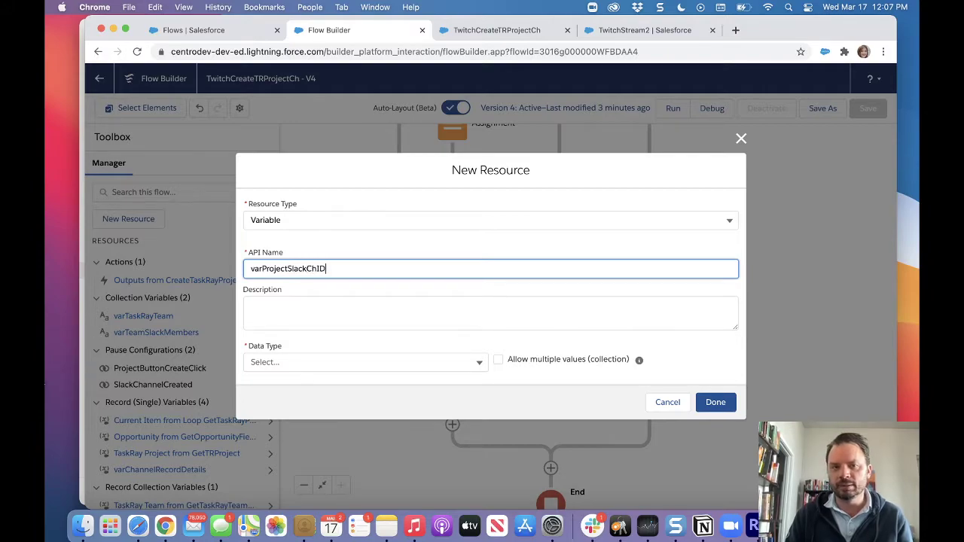
text(ID)
Set the varProjectSlackChID variable's data type to Text, leave its default value empty, and finish creating it.
click(336, 362)
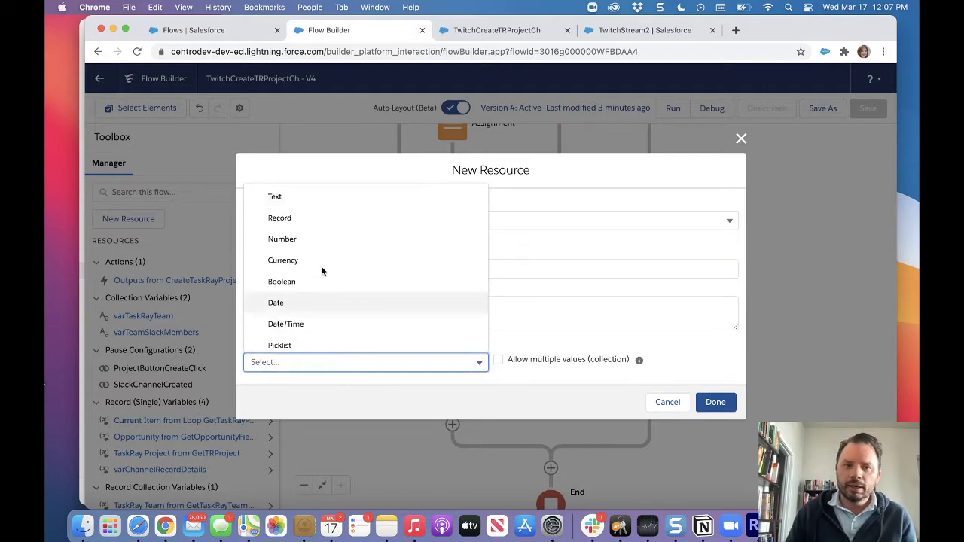
click(301, 203)
click(383, 367)
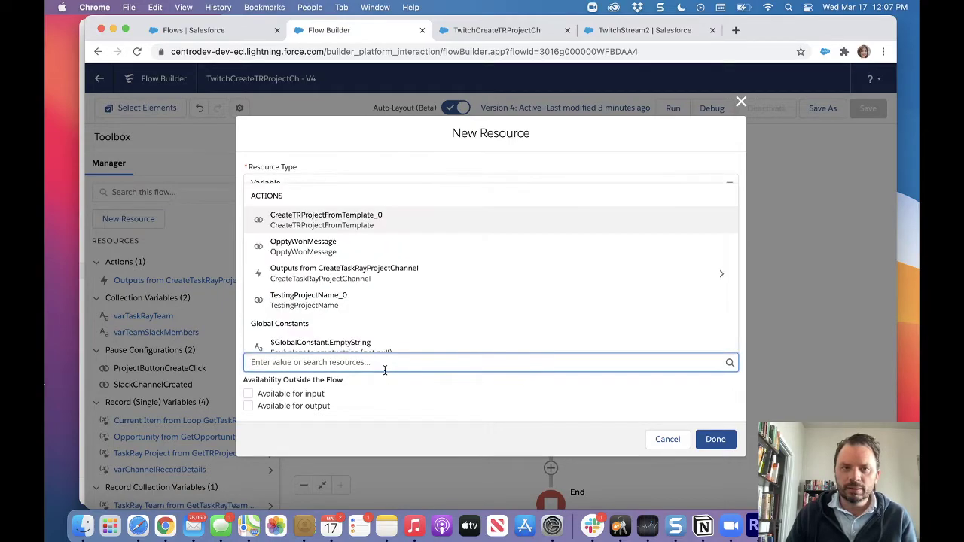
click(455, 415)
click(715, 439)
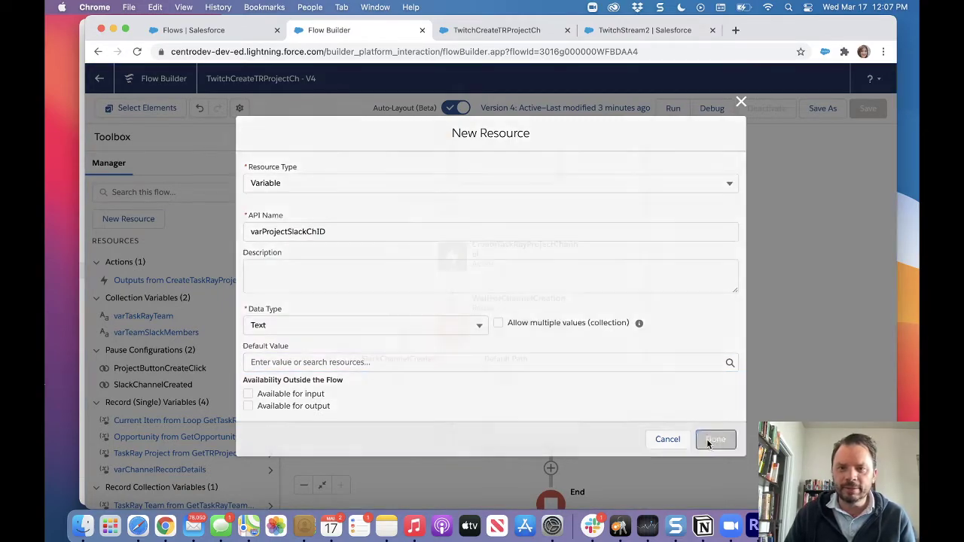
Add an Assignment element labelled setChannelID on the SlackChannelCreated path of the WaitForChannelCreation pause.
click(398, 382)
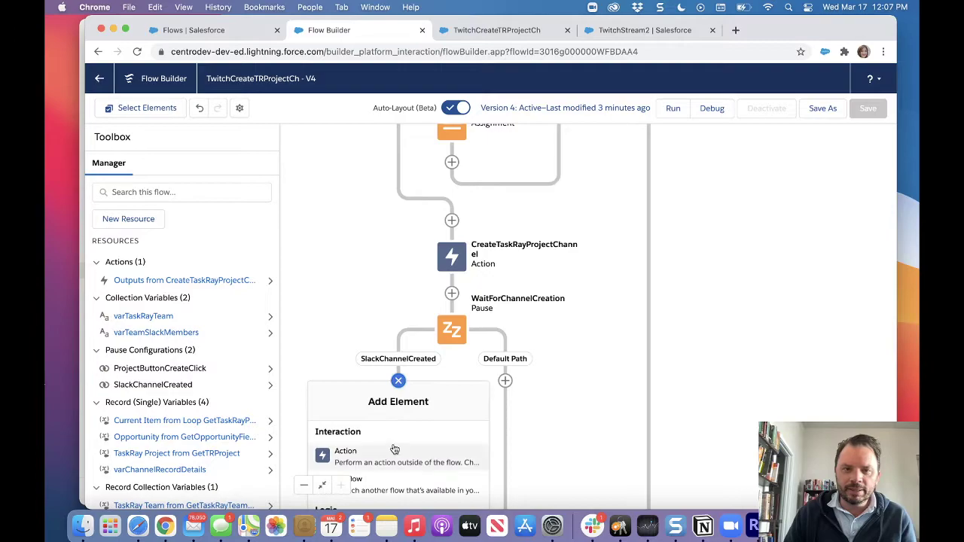
scroll(394, 459, down, 5)
scroll(395, 473, down, 1)
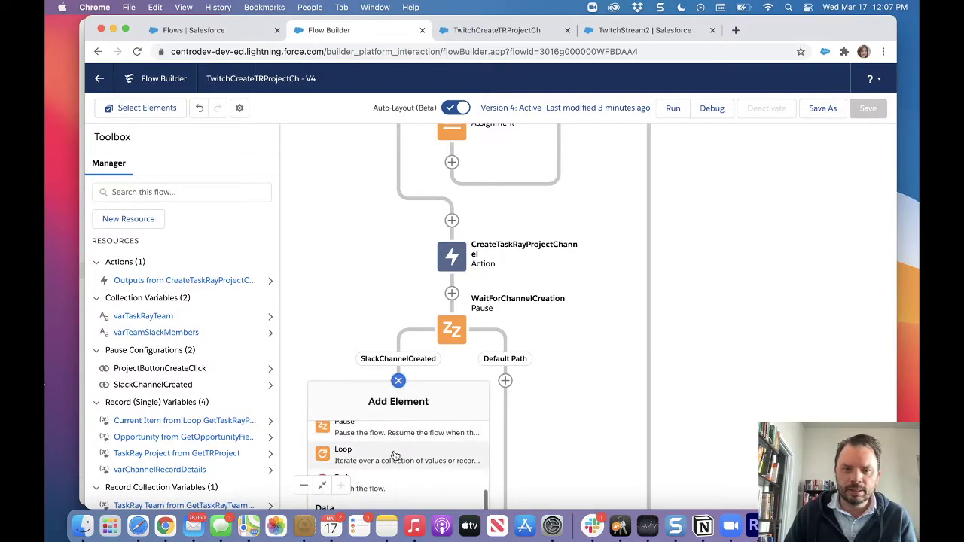
scroll(395, 455, up, 4)
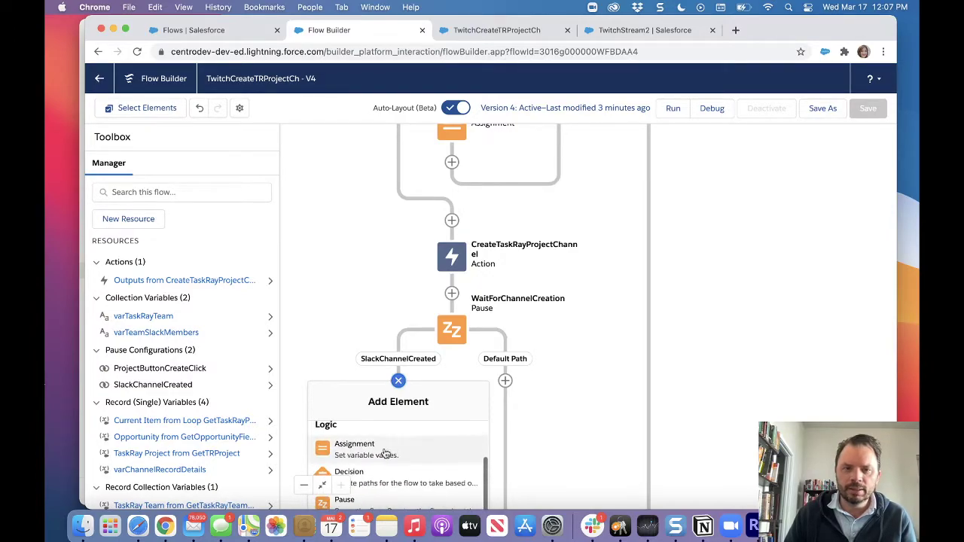
click(390, 452)
text(se)
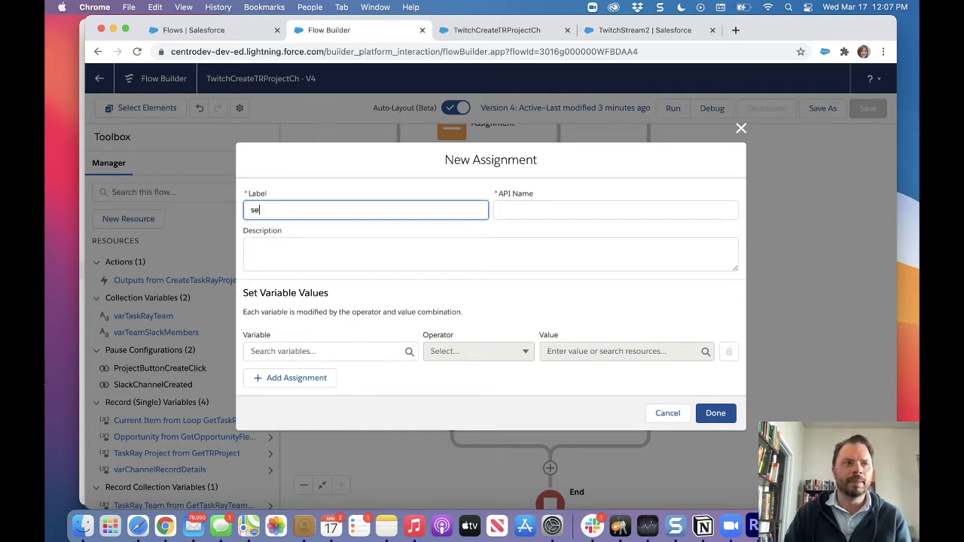
text(tChannelID)
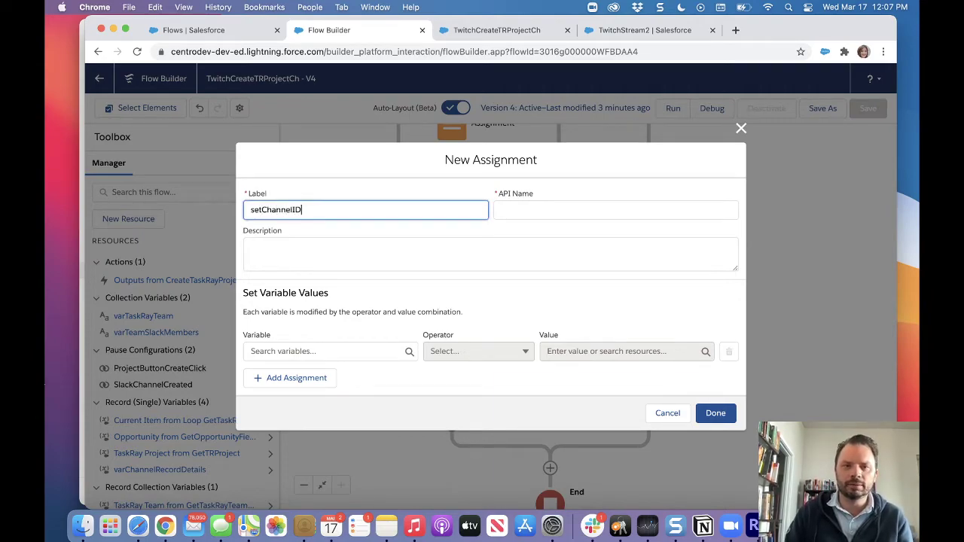
key(Tab)
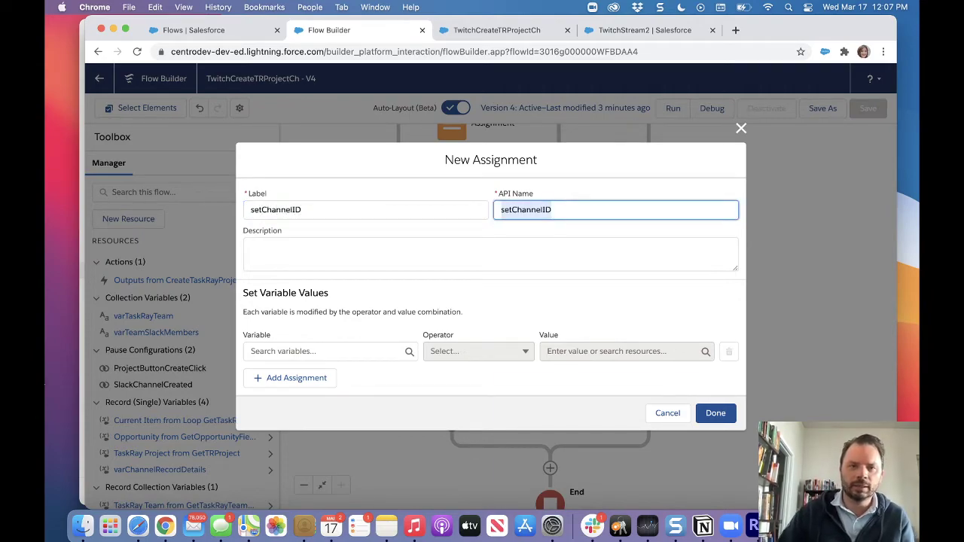
Choose varProjectSlackChID as the variable that the setChannelID assignment modifies.
click(279, 350)
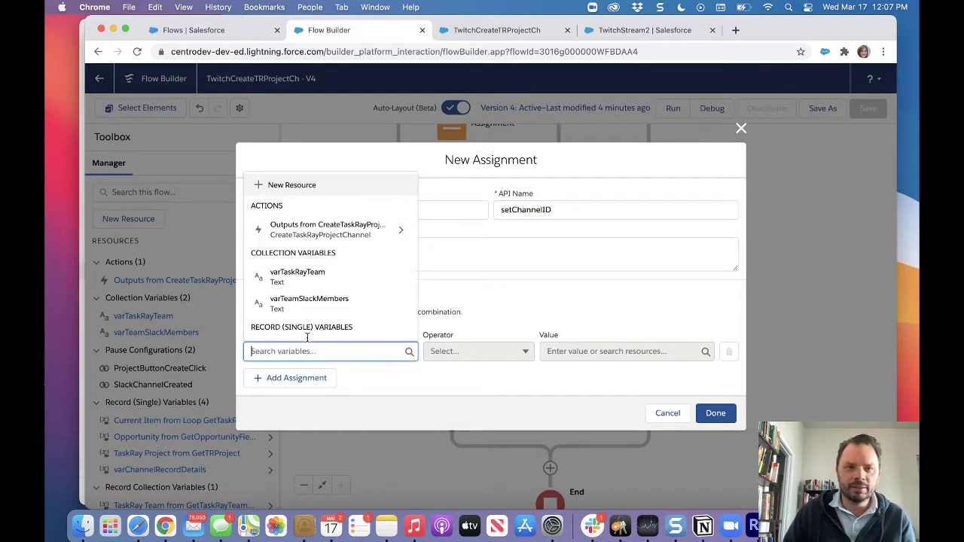
scroll(308, 317, down, 5)
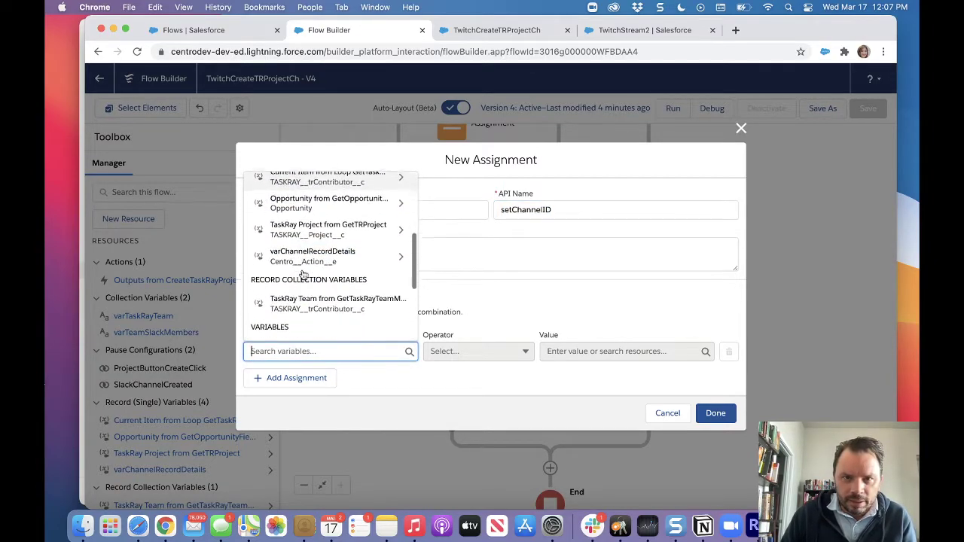
scroll(301, 273, down, 4)
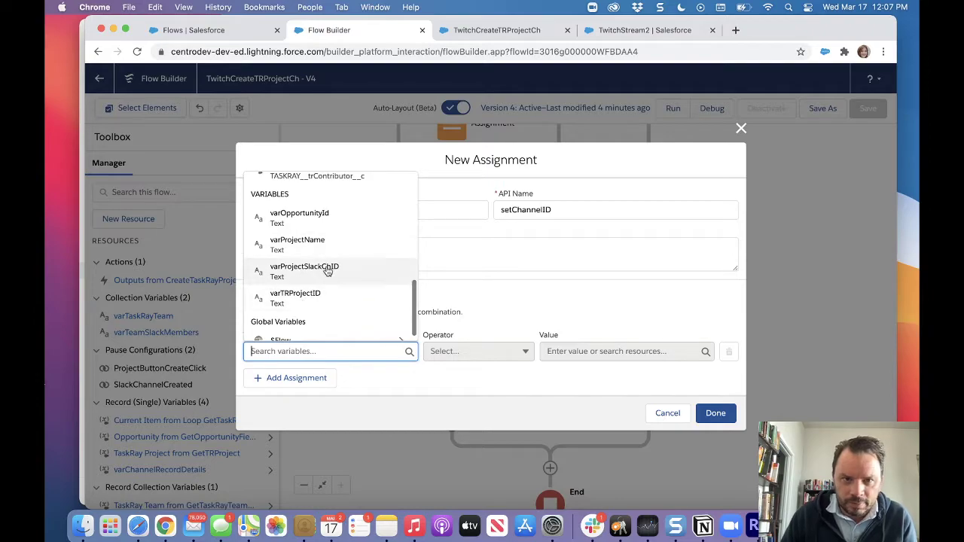
click(328, 271)
Assign the Centro__ChannelId__c field of varChannelRecordDetails as the value and finish the setChannelID assignment.
click(625, 352)
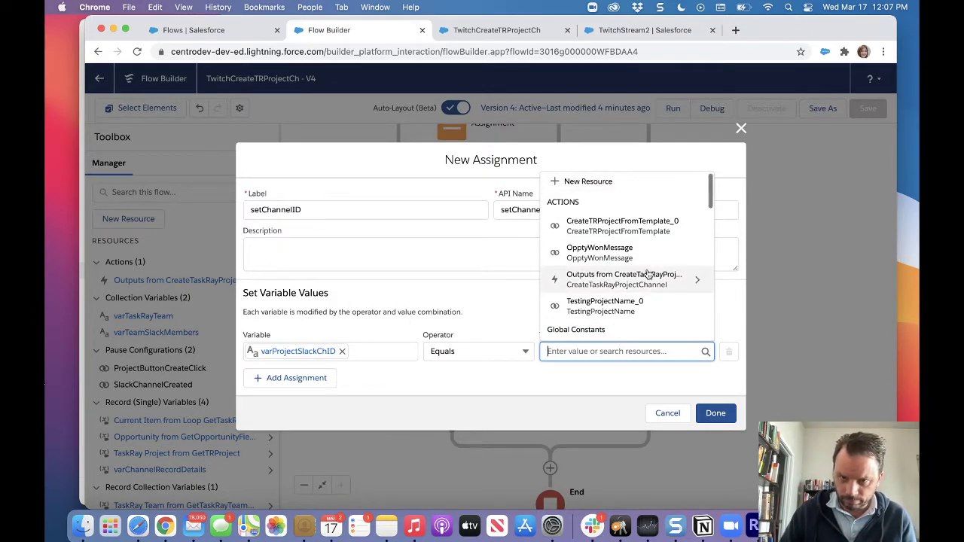
scroll(646, 288, down, 6)
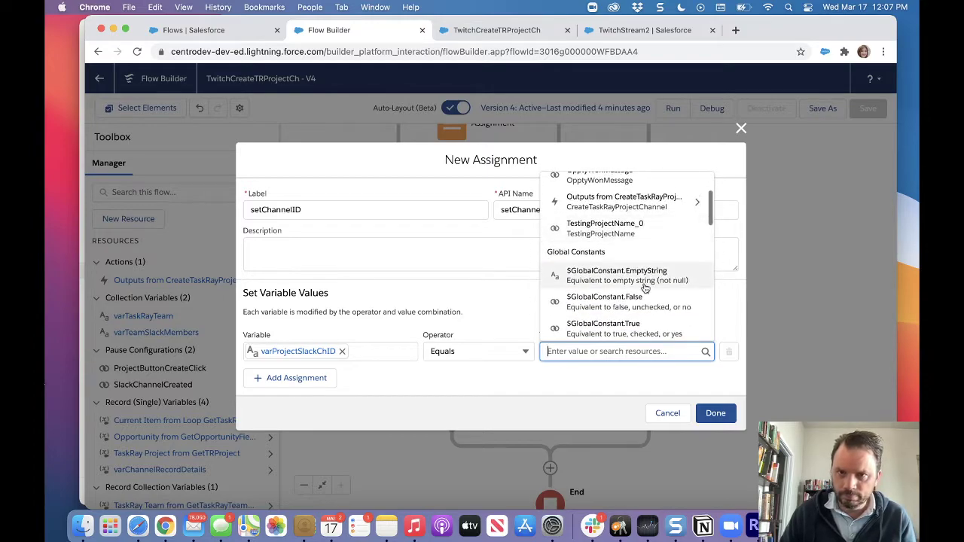
scroll(646, 289, down, 1)
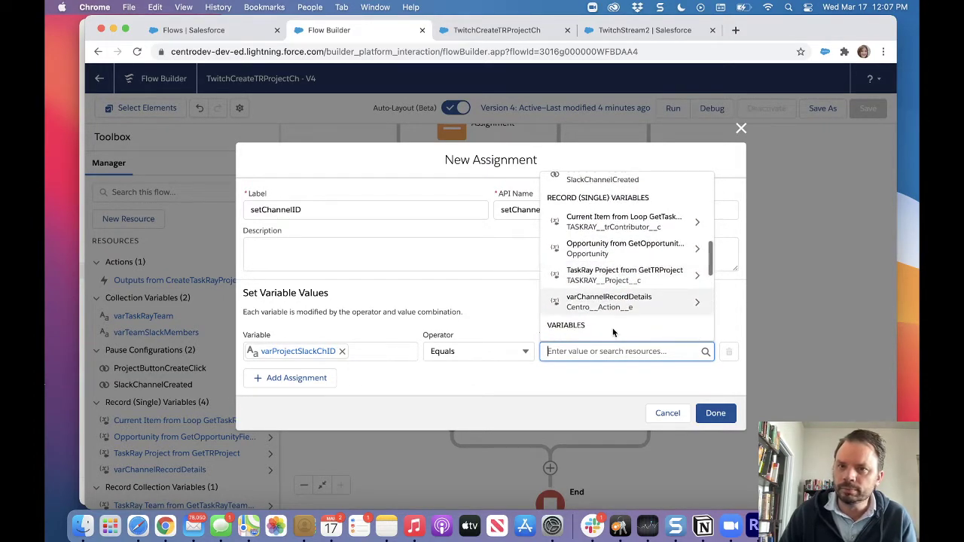
click(626, 306)
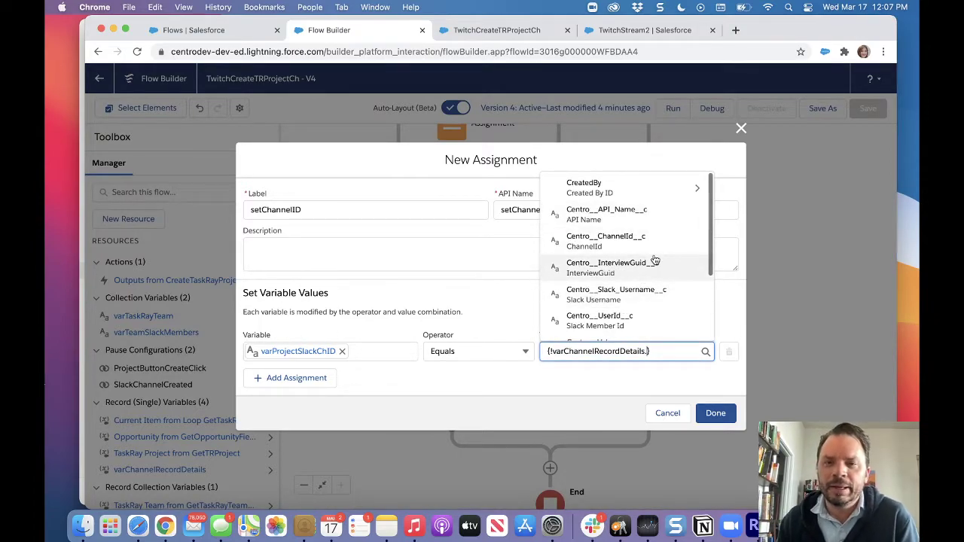
scroll(610, 304, down, 2)
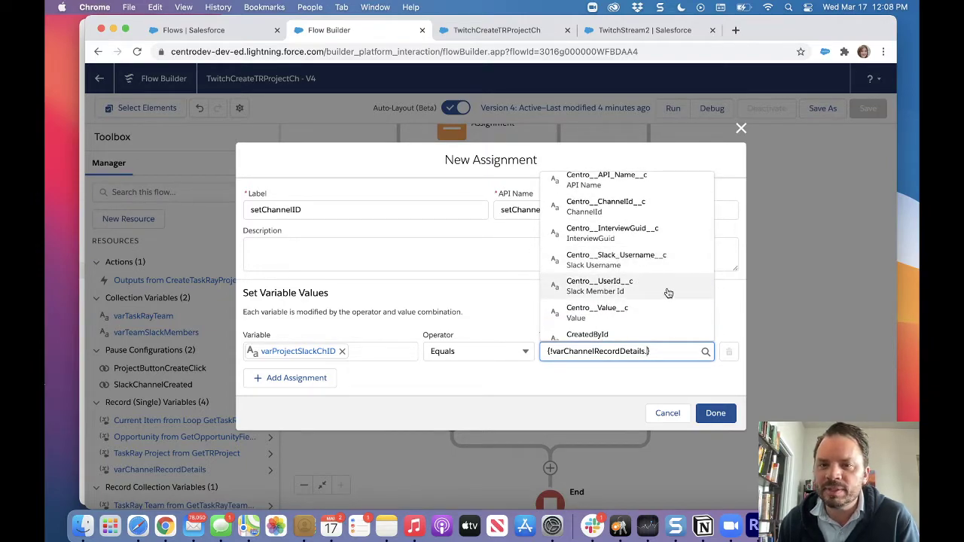
scroll(631, 316, up, 2)
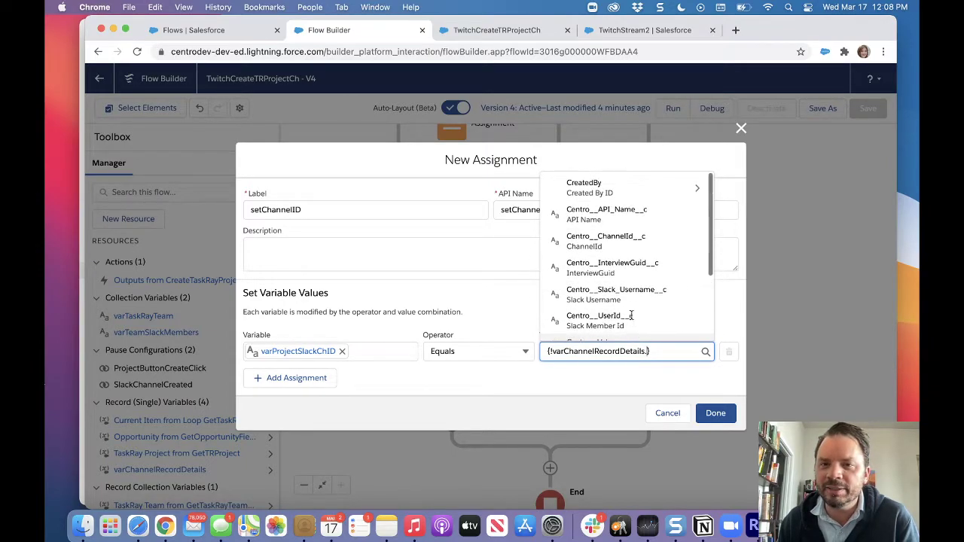
click(645, 241)
click(715, 414)
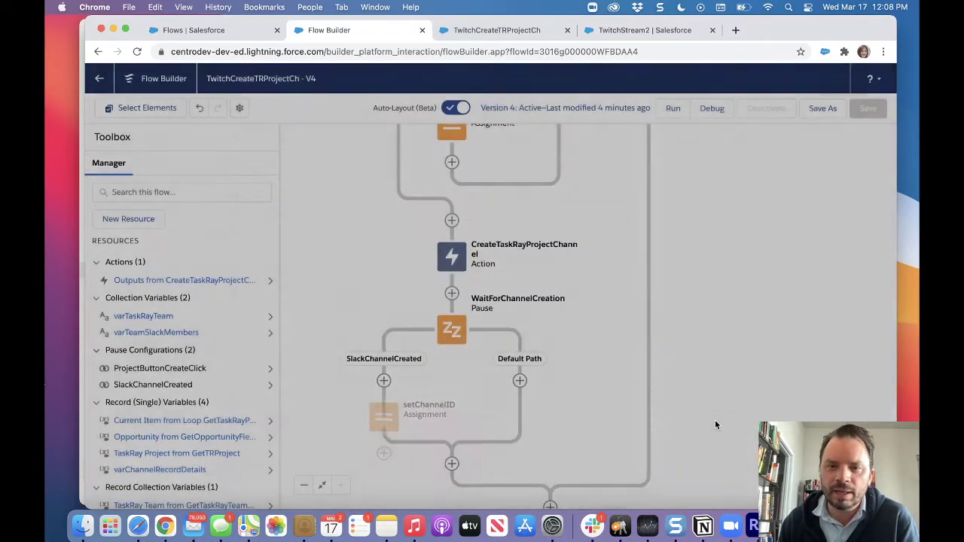
Add a Centro action, Send a record notification to Slack, after setChannelID on the SlackChannelCreated path.
scroll(611, 438, down, 5)
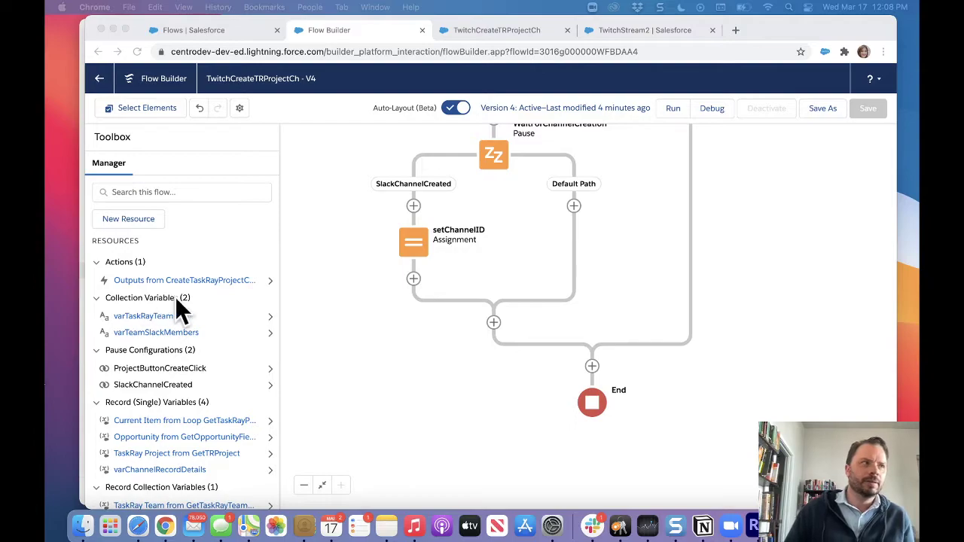
click(413, 279)
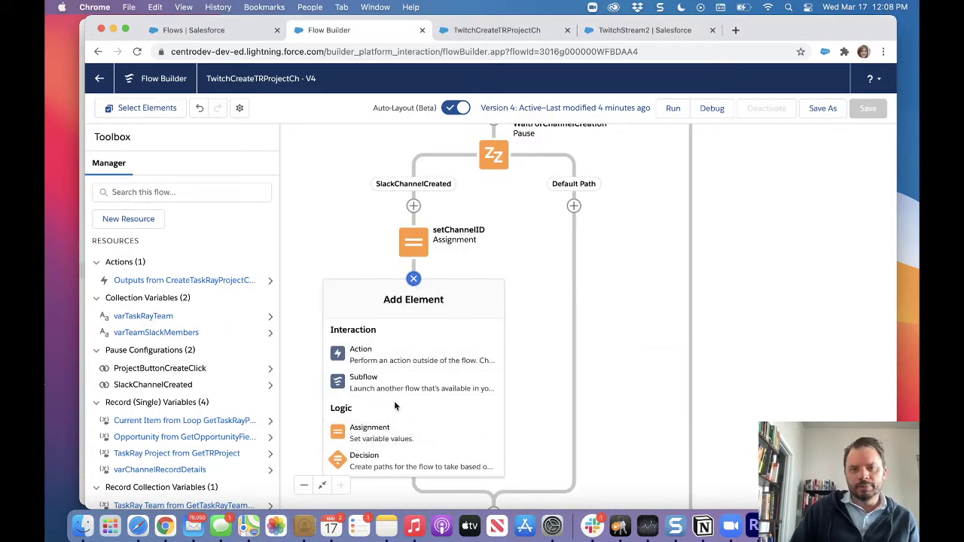
click(380, 356)
click(299, 314)
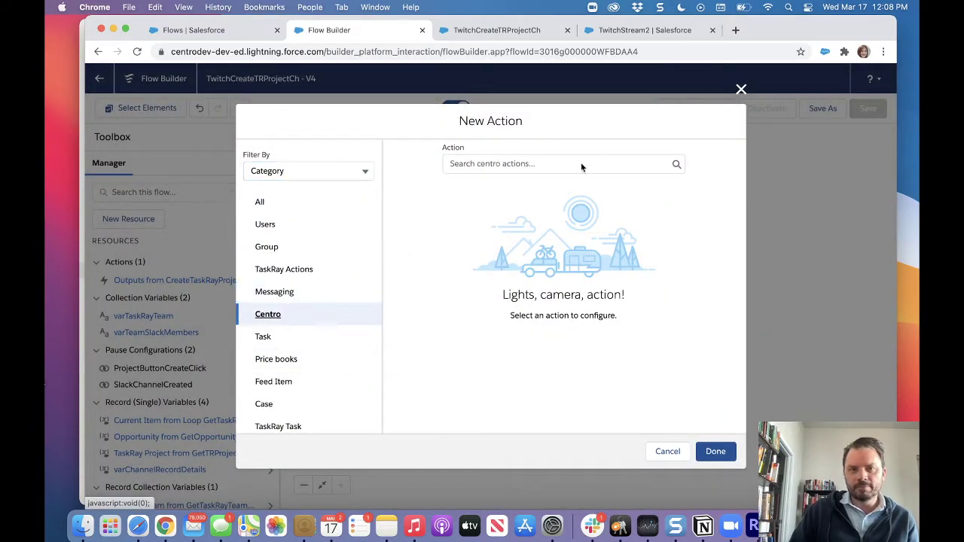
click(571, 164)
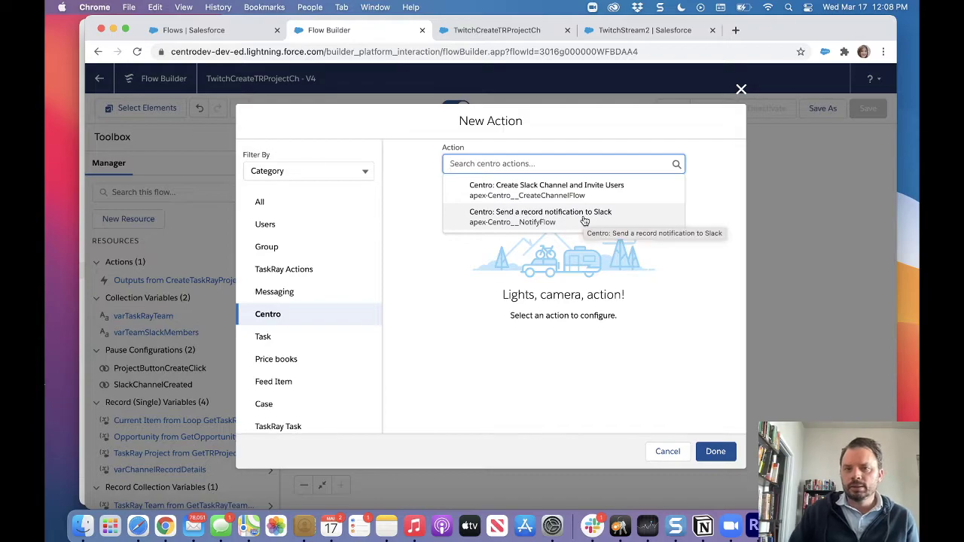
click(584, 221)
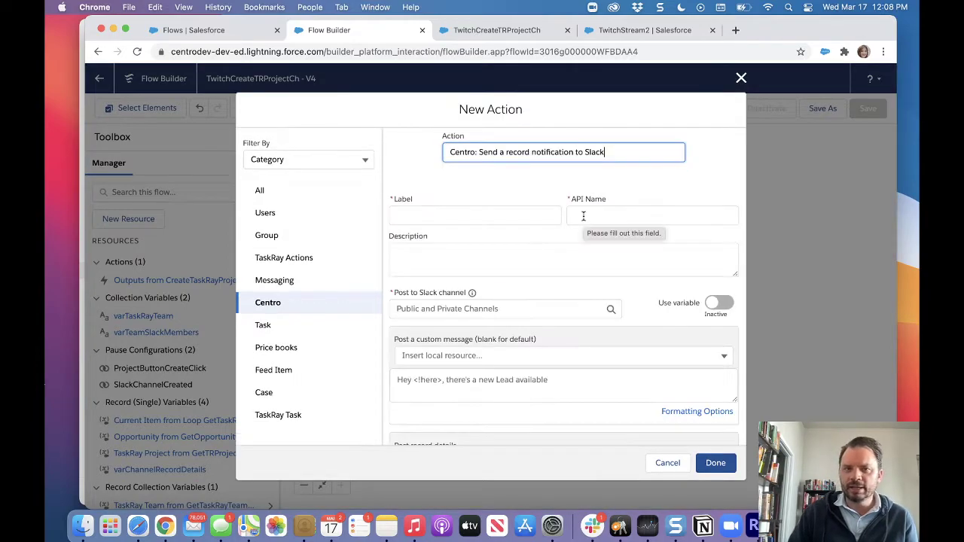
Label the Slack notification action WelcomeProjectMsg and let its API name match.
click(467, 210)
text(Welcom)
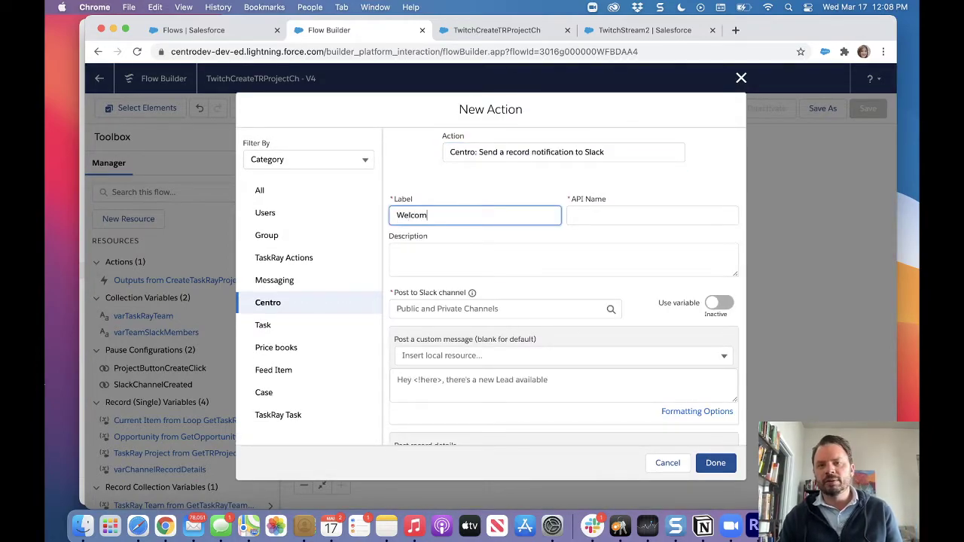
text(eProjectMsg)
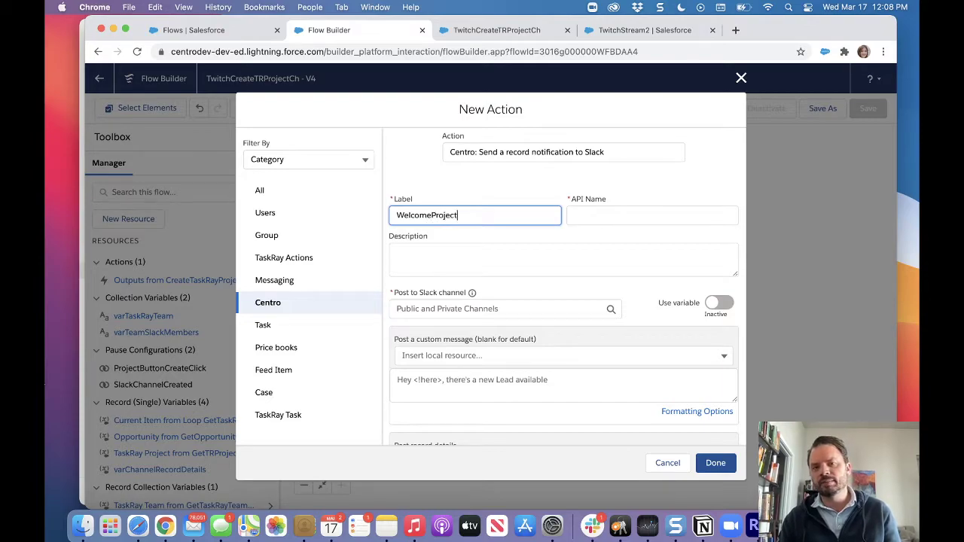
key(Tab)
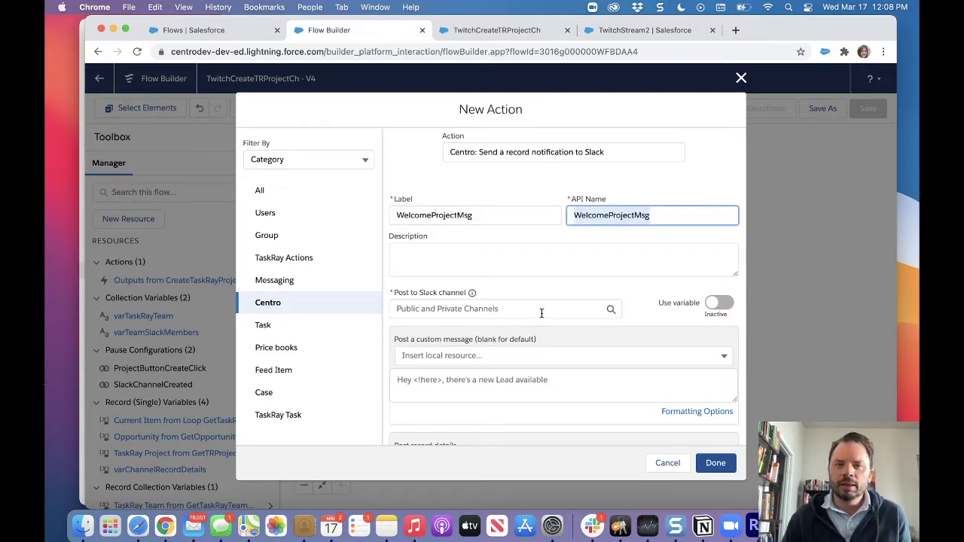
Make the notification post to a variable channel and choose varProjectSlackChID as the ChannelId or UserId variable.
click(719, 303)
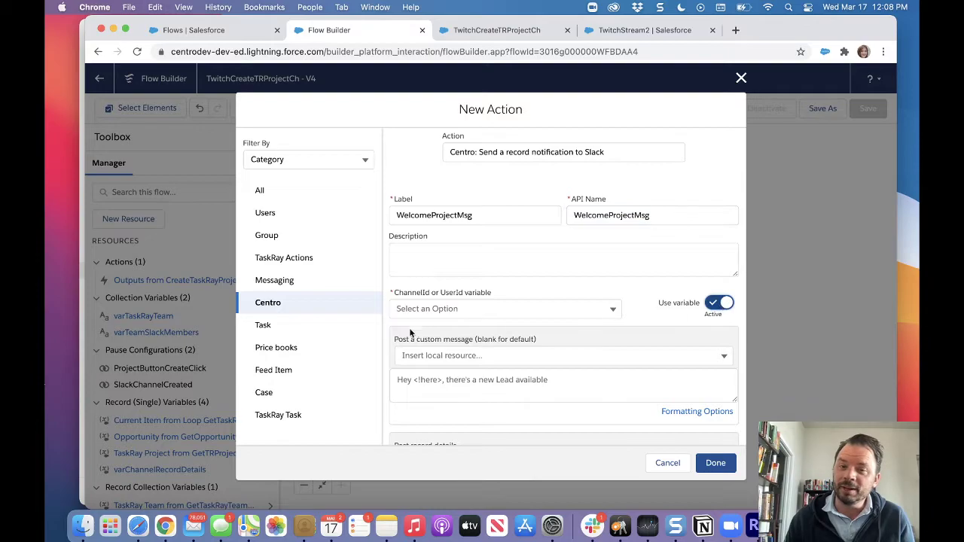
click(443, 309)
scroll(485, 351, down, 3)
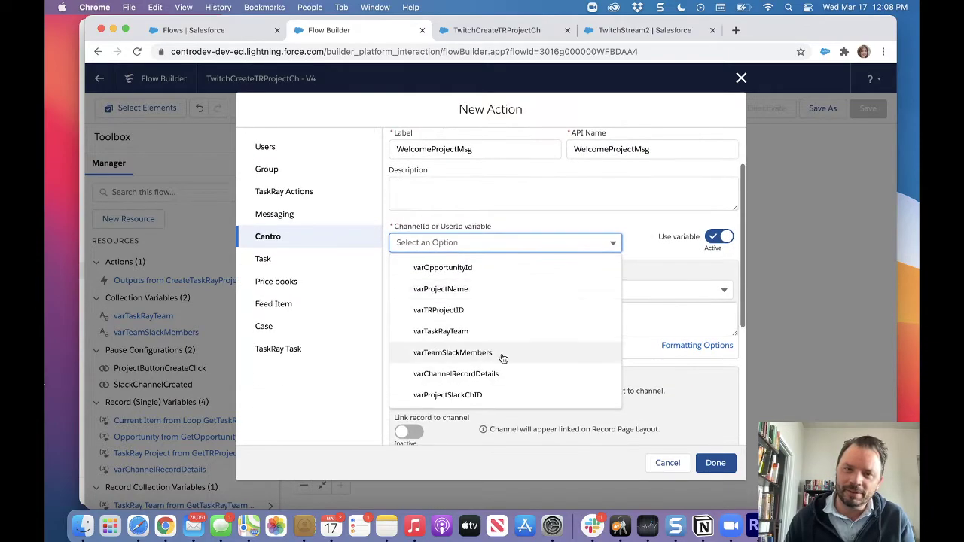
click(473, 395)
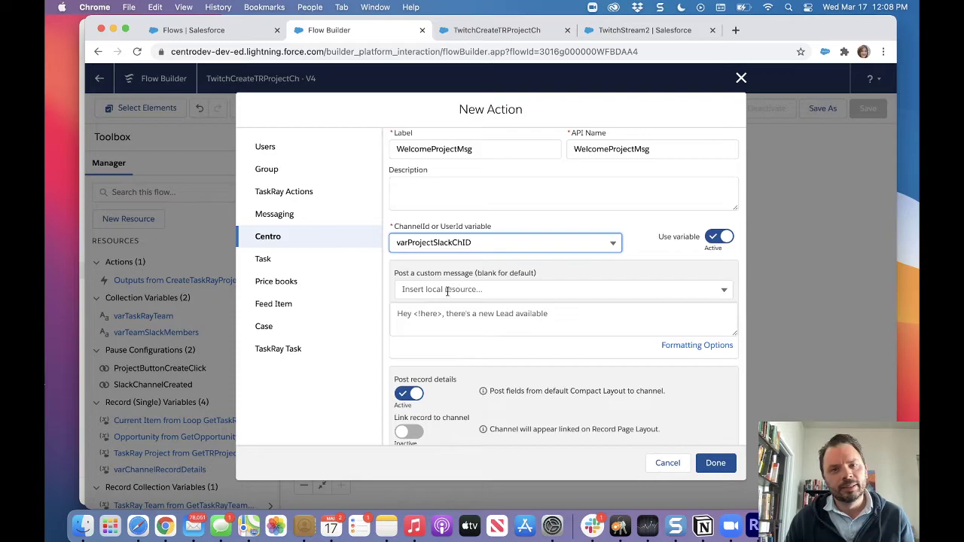
Enter the custom message "Welcome to the Project Channel <!here>!" for the notification.
click(436, 318)
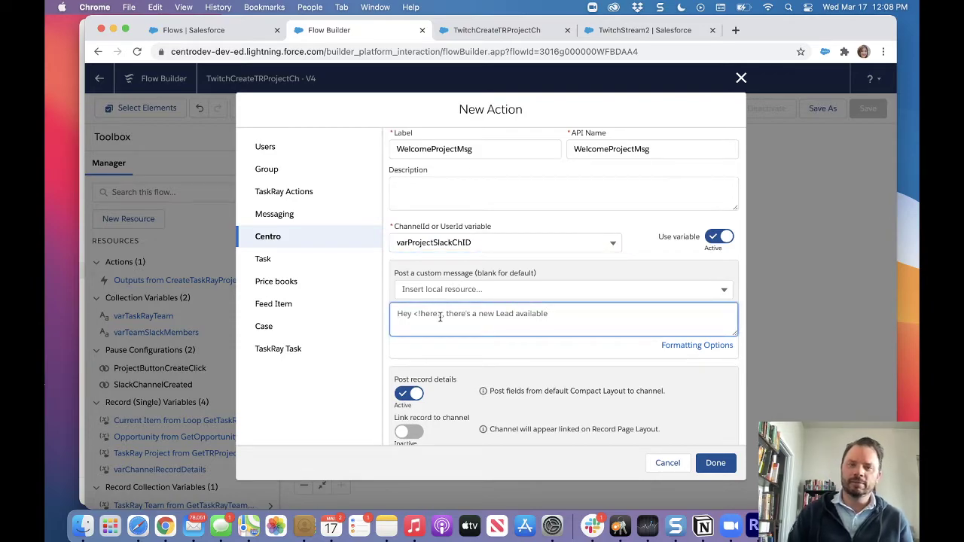
text(Welcome to th)
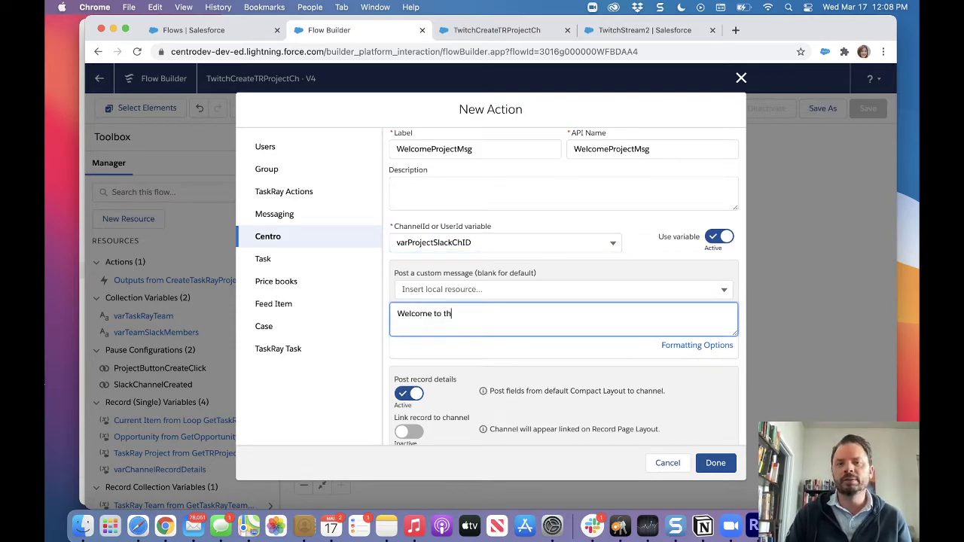
text(e Project )
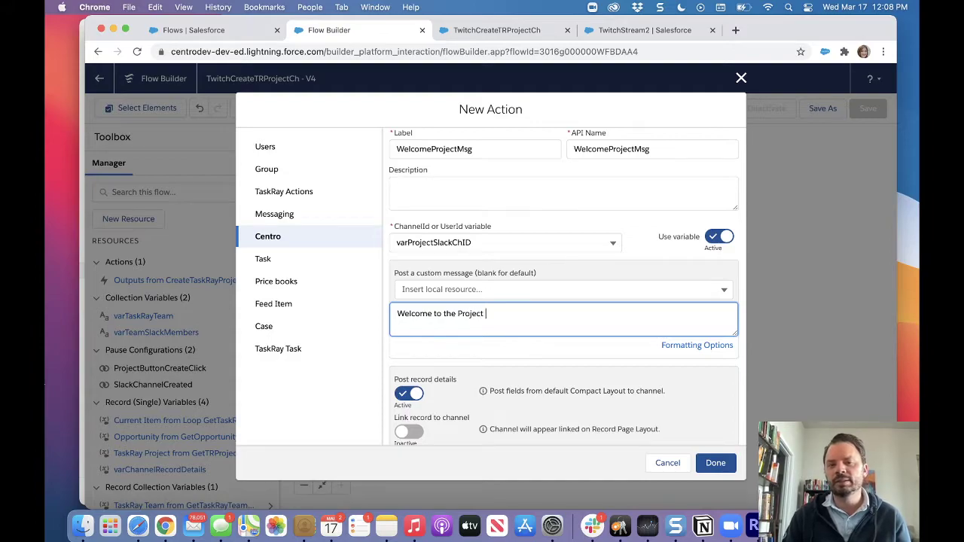
text(Channel)
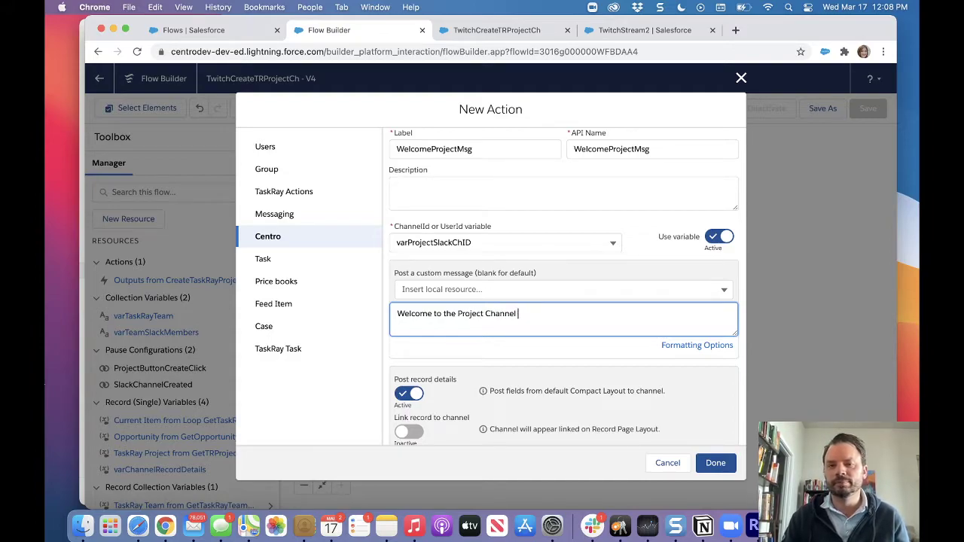
text( <!Here)
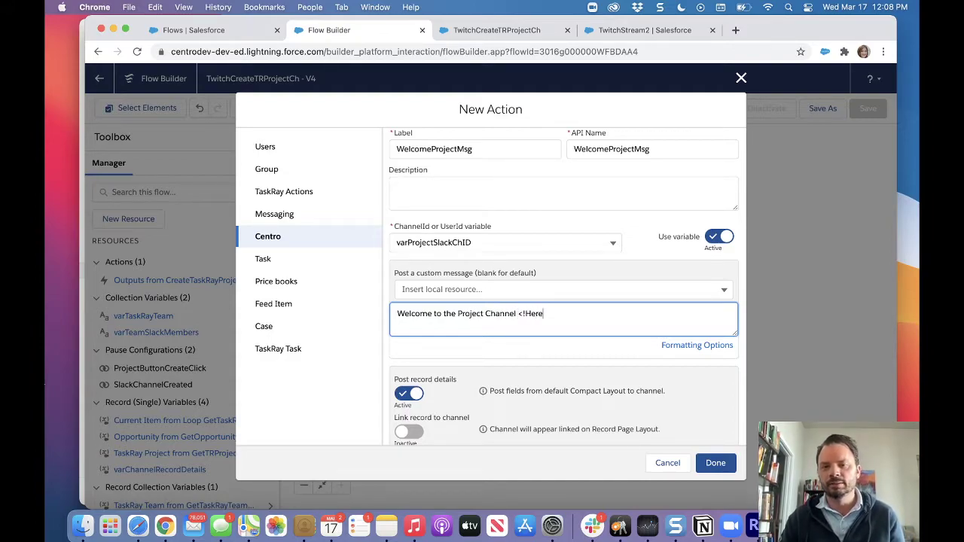
text(er)
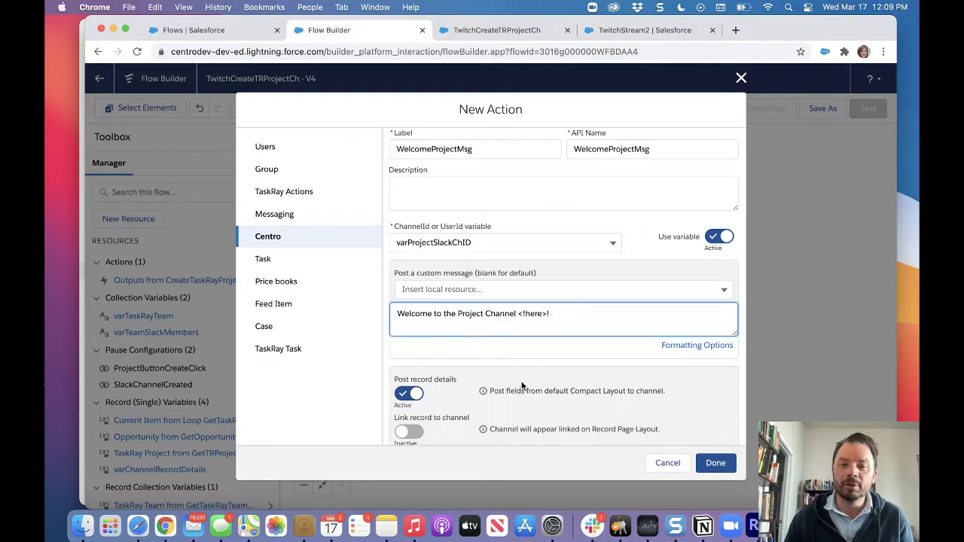
Enable linking the record to the channel and set the record variable to varTRProjectID.
scroll(520, 387, down, 3)
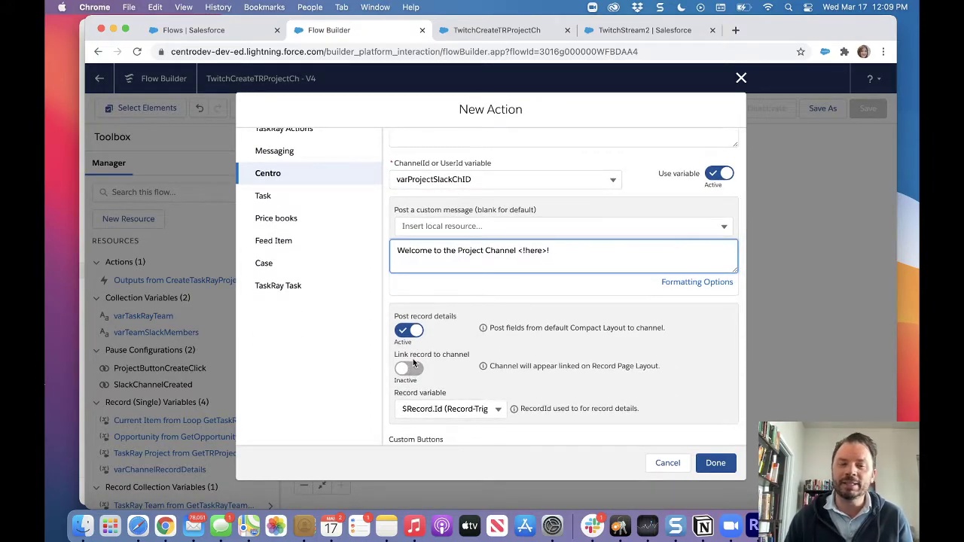
scroll(437, 369, down, 2)
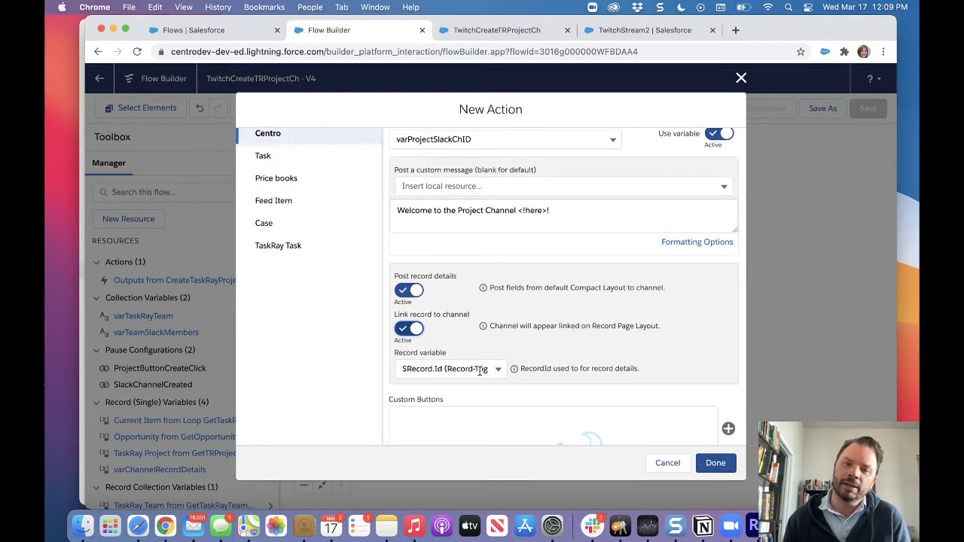
click(497, 372)
scroll(467, 376, down, 3)
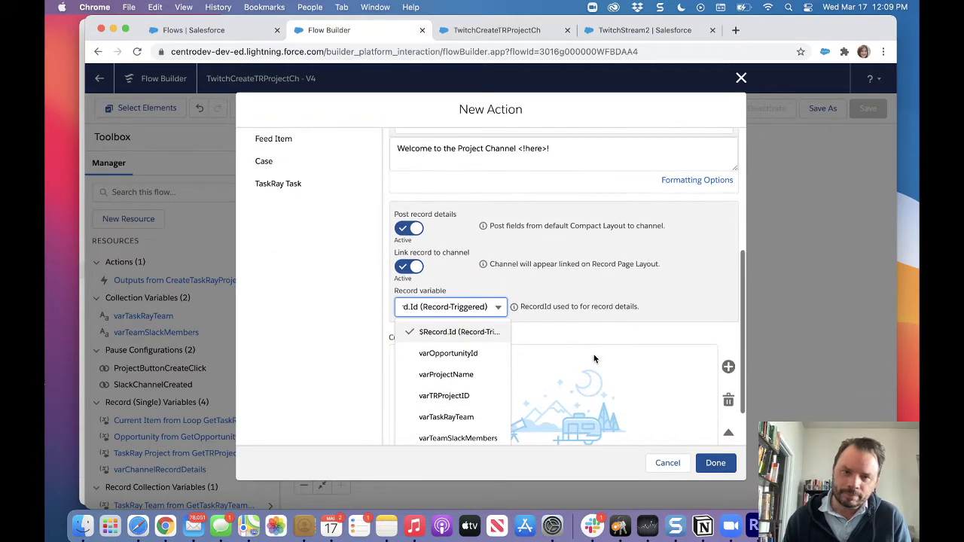
scroll(456, 384, down, 2)
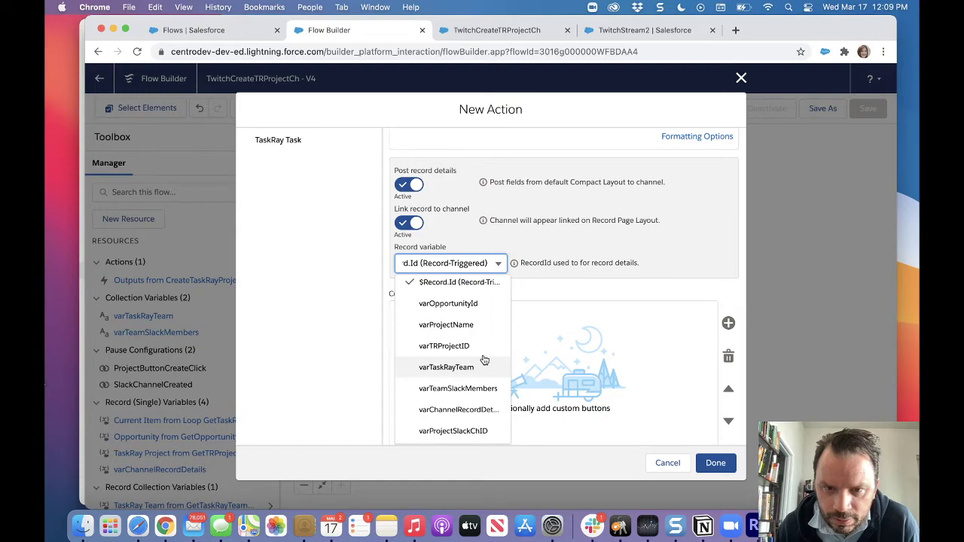
click(482, 348)
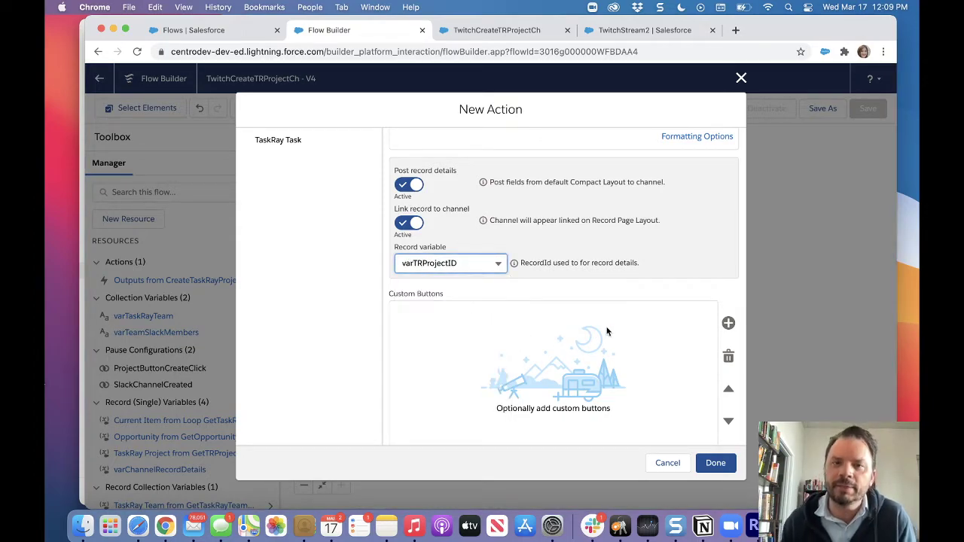
click(726, 323)
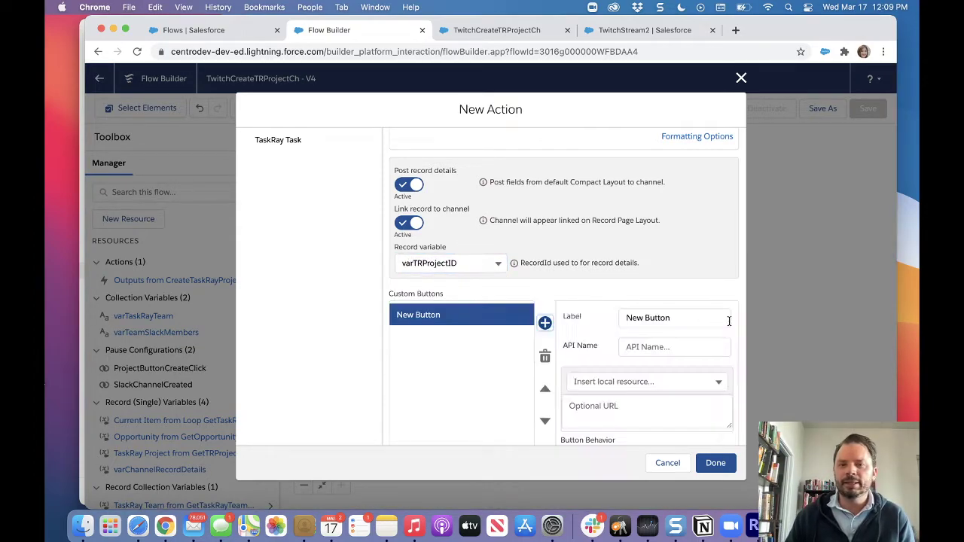
click(674, 317)
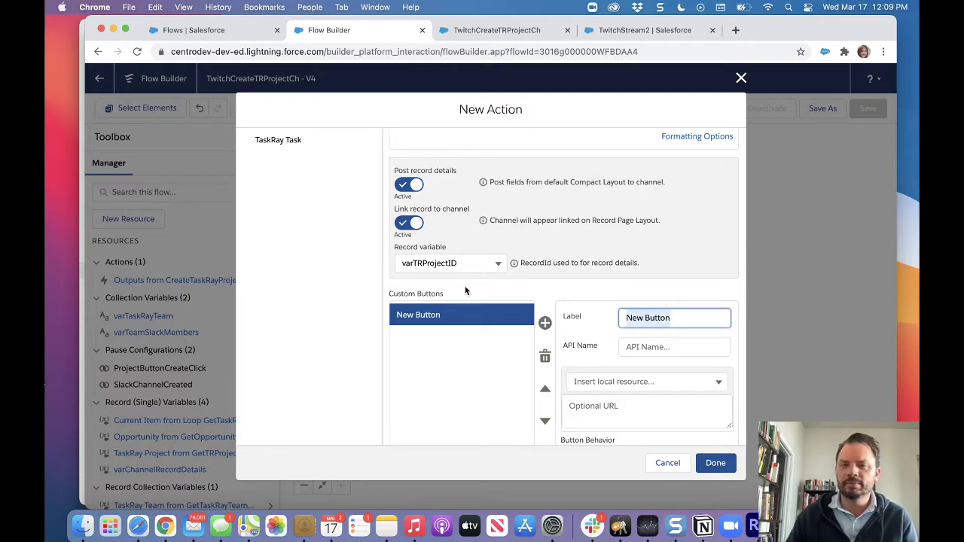
text(Close)
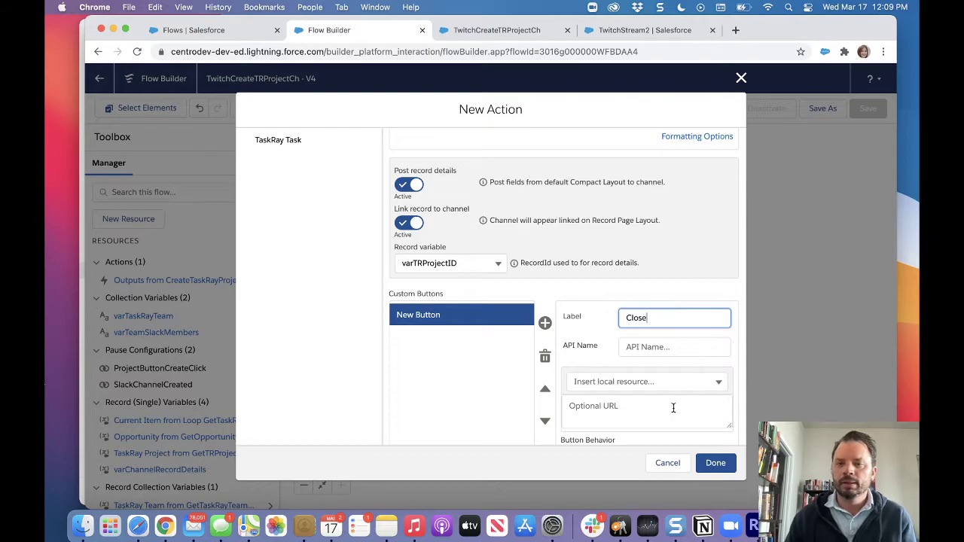
text(Me)
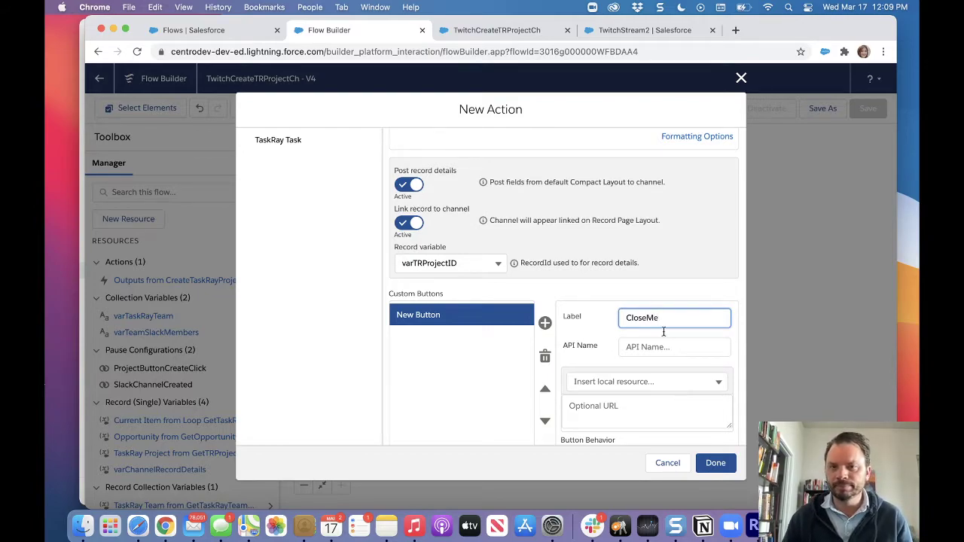
scroll(625, 397, down, 2)
click(604, 399)
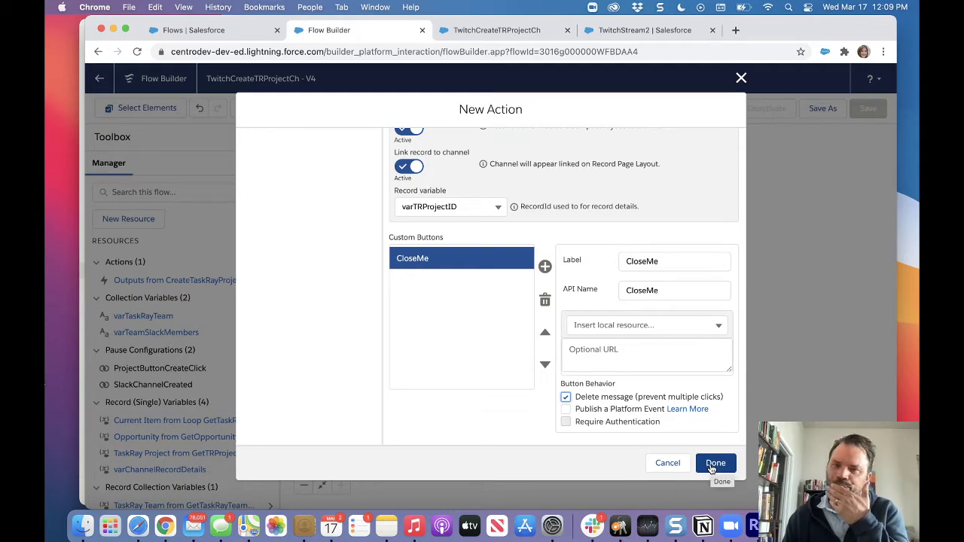
click(623, 406)
click(622, 407)
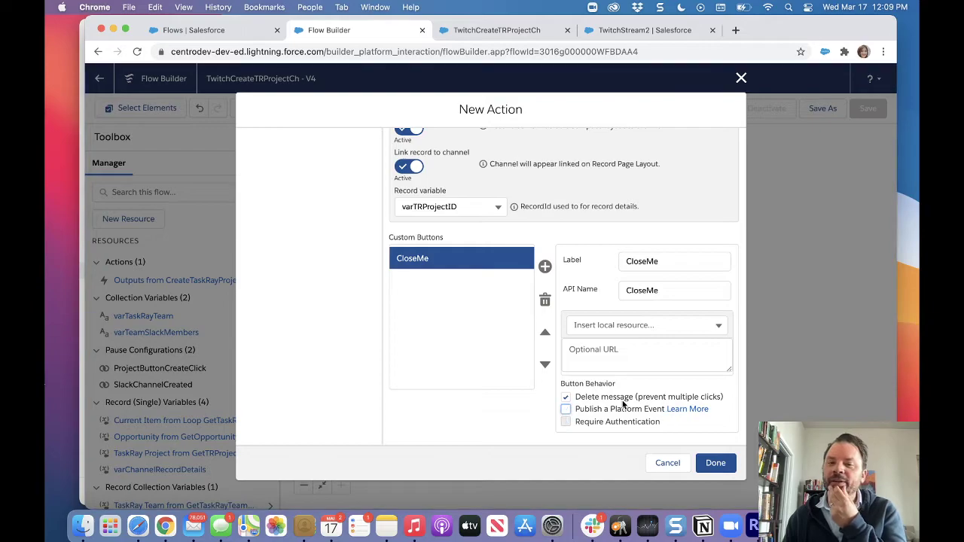
click(565, 399)
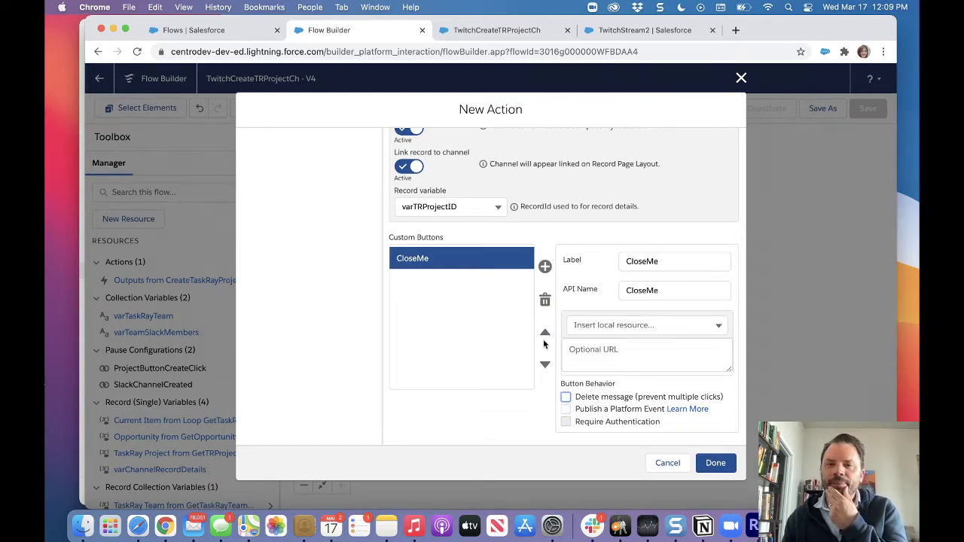
click(544, 300)
Review the WelcomeProjectMsg action's message and record settings without custom buttons and add the action to the flow.
scroll(519, 310, up, 3)
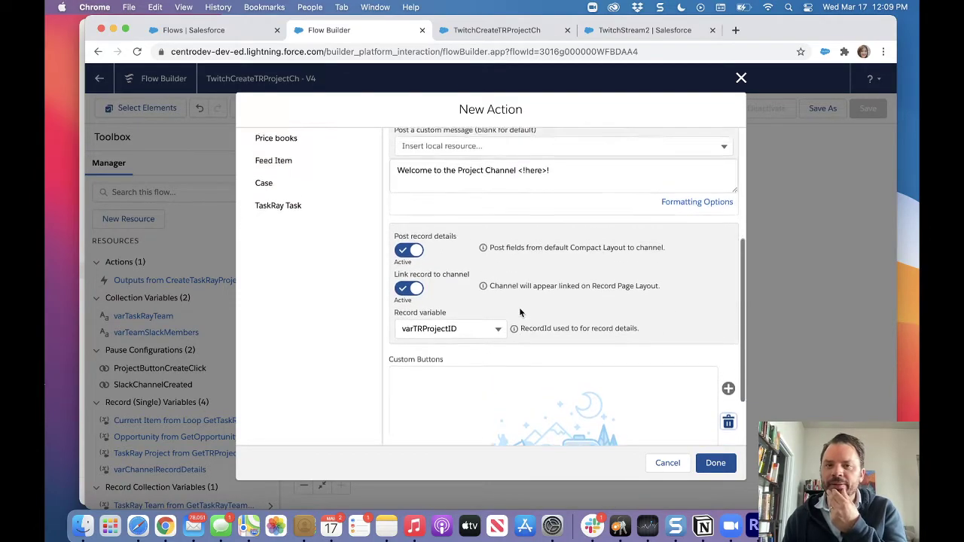
scroll(518, 307, up, 5)
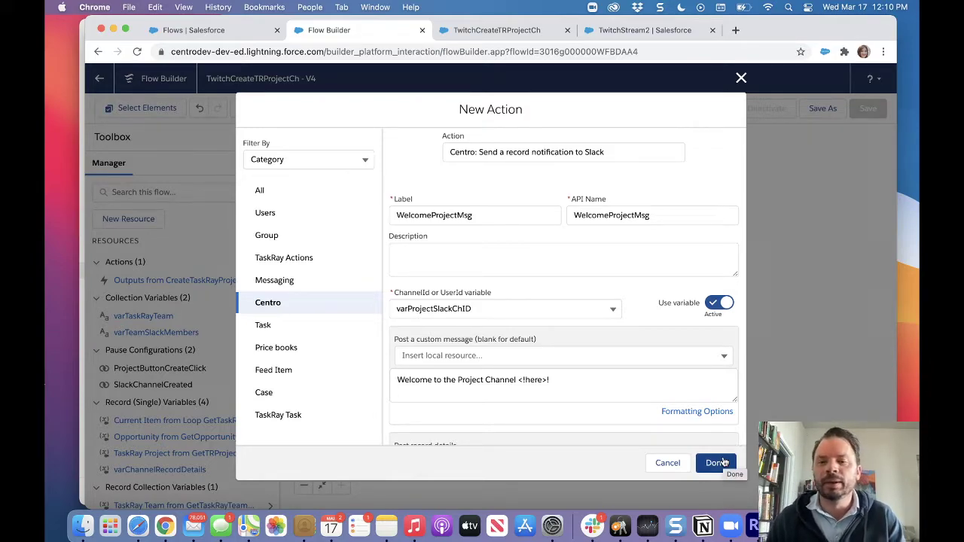
scroll(656, 420, down, 3)
scroll(657, 419, down, 4)
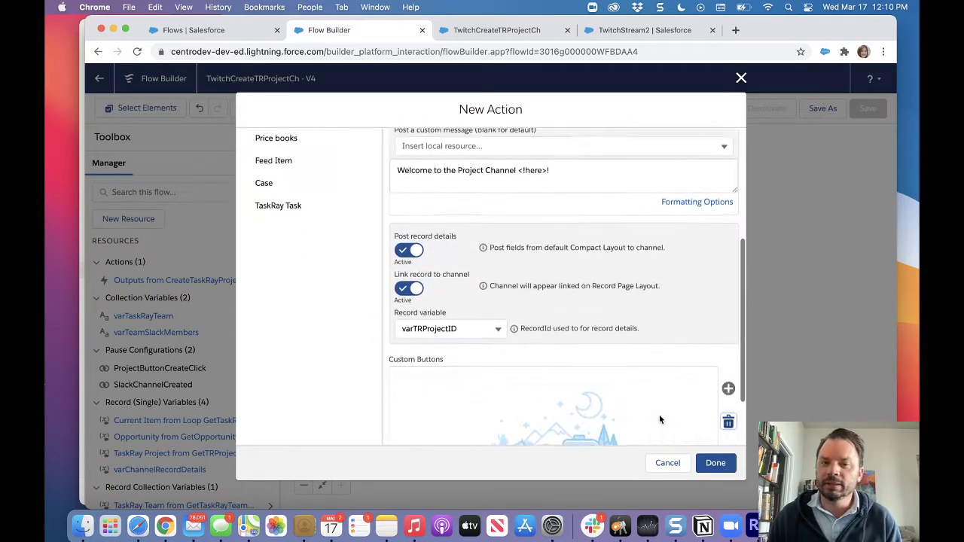
click(715, 463)
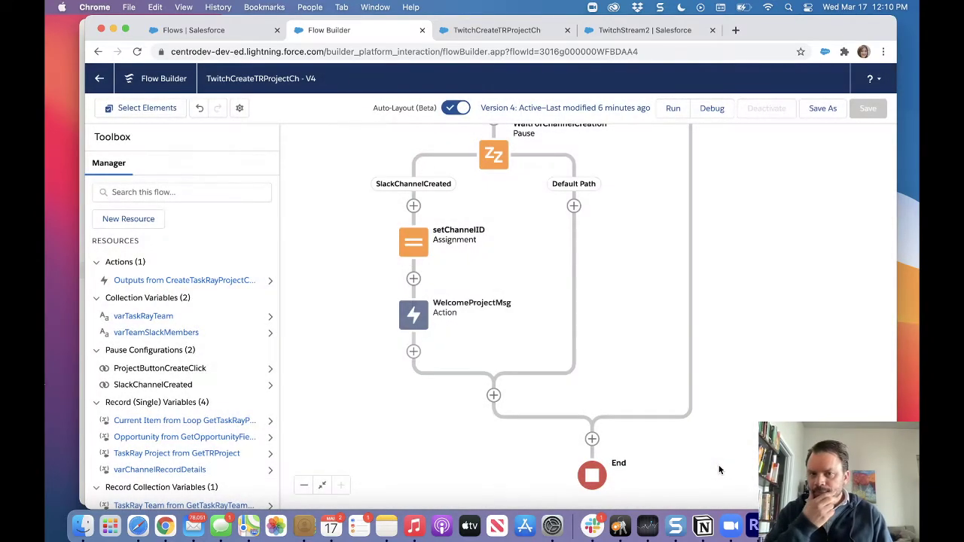
Save the TwitchCreateTRProjectCh flow as a new version and activate it.
click(822, 108)
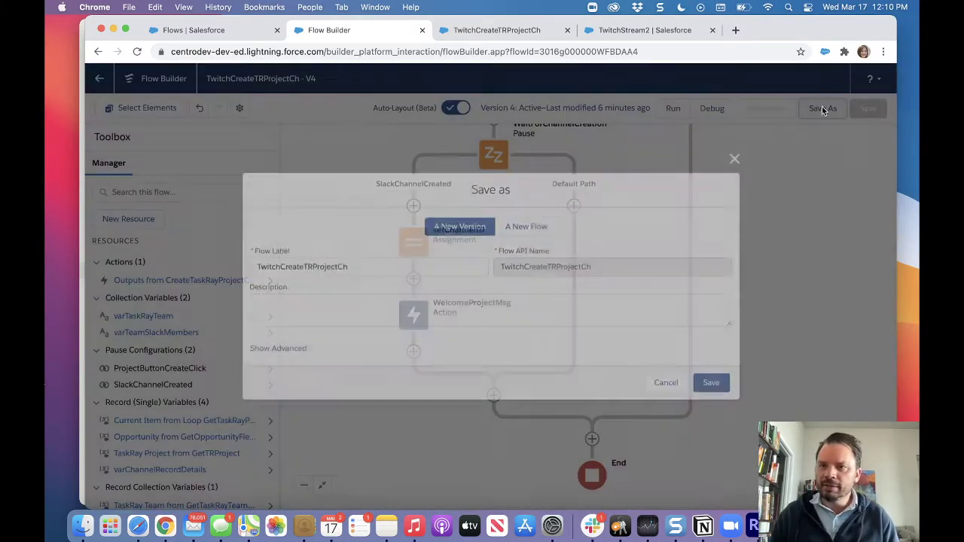
click(716, 385)
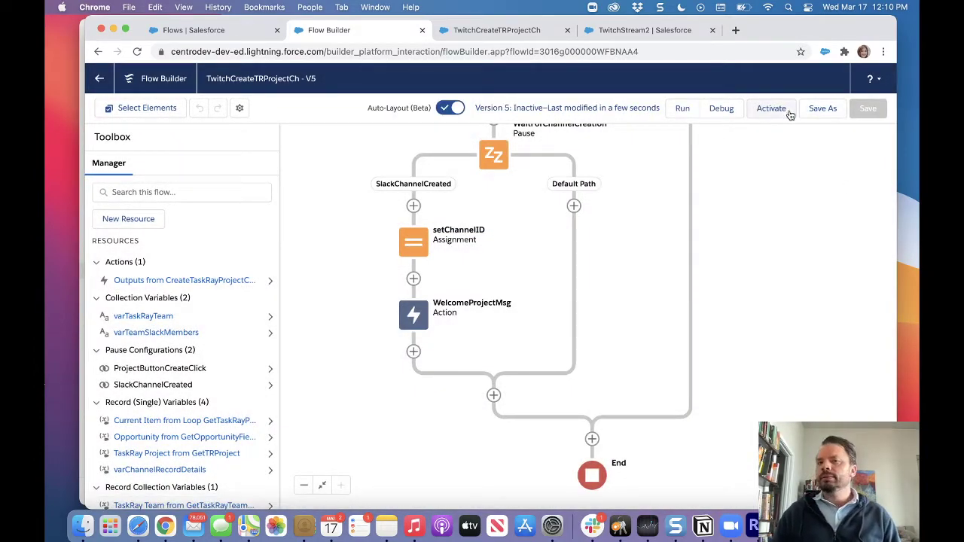
click(771, 108)
Run the flow in debug mode using the record ID copied from the TwitchStream2 opportunity's URL as input.
click(712, 108)
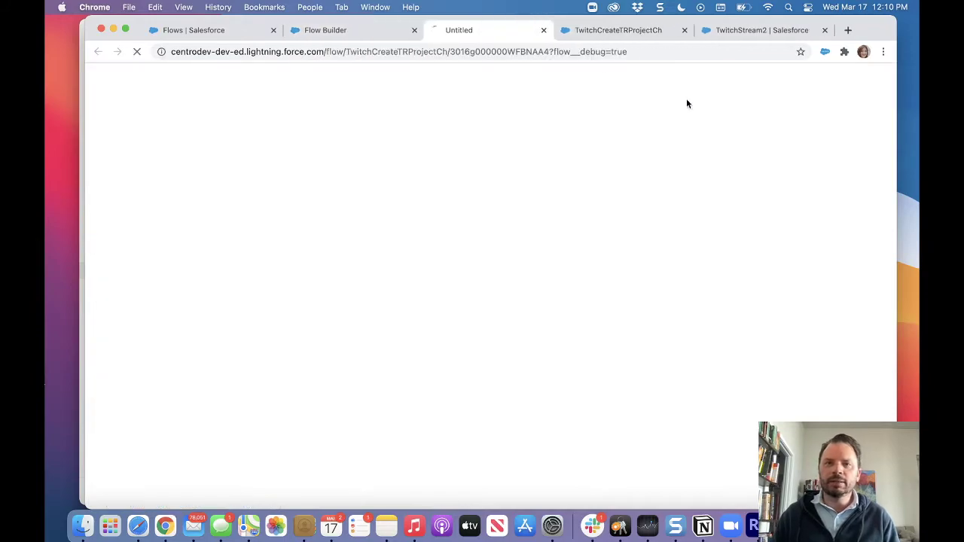
click(662, 34)
click(694, 31)
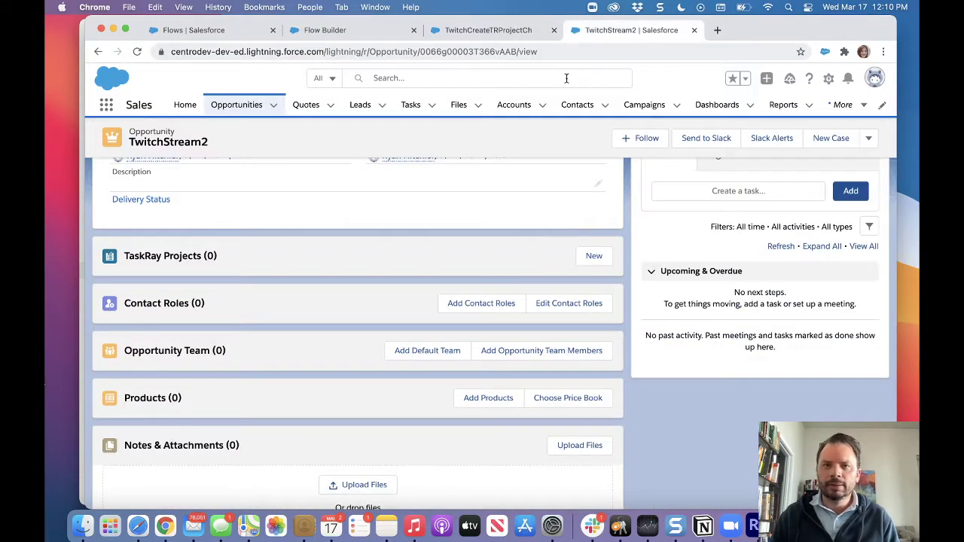
double_click(483, 52)
key(cmd+c)
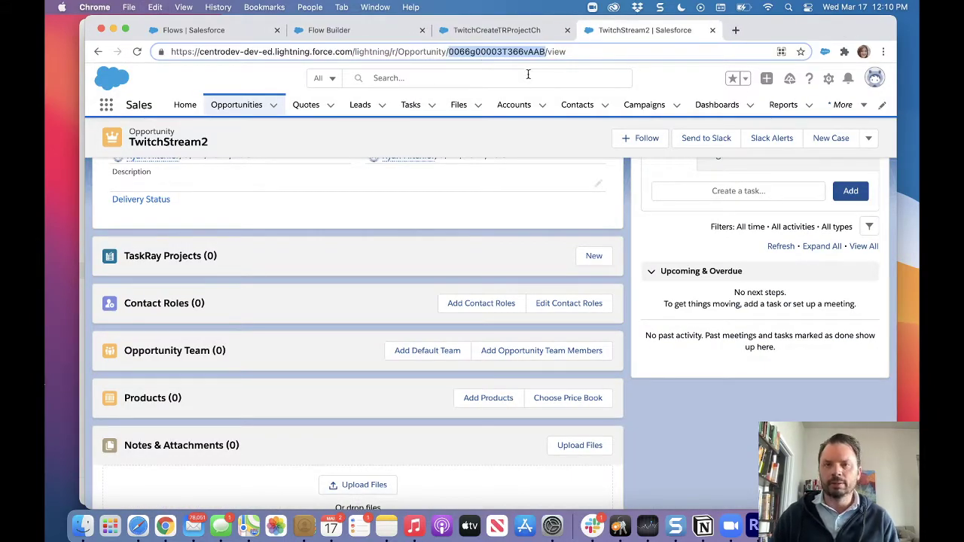
click(527, 34)
click(430, 370)
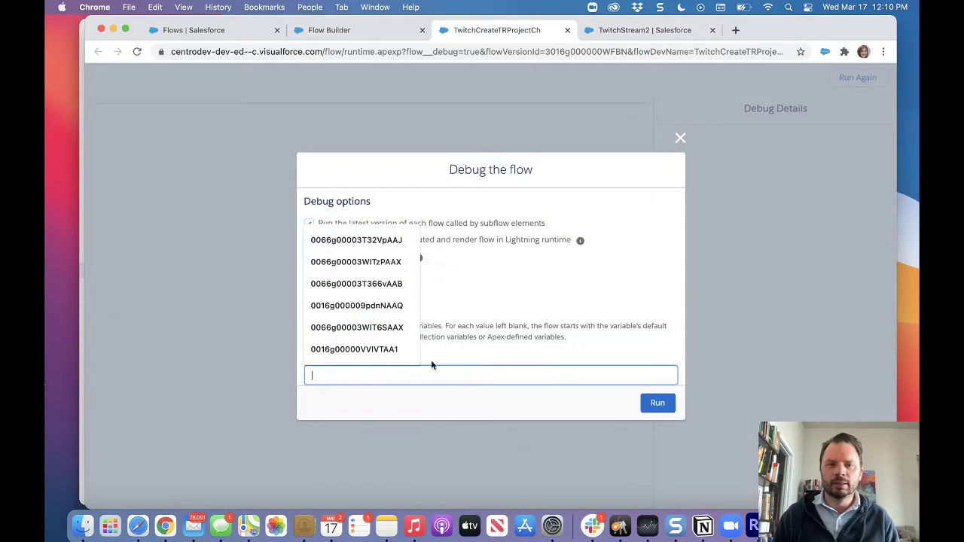
key(cmd+v)
click(657, 403)
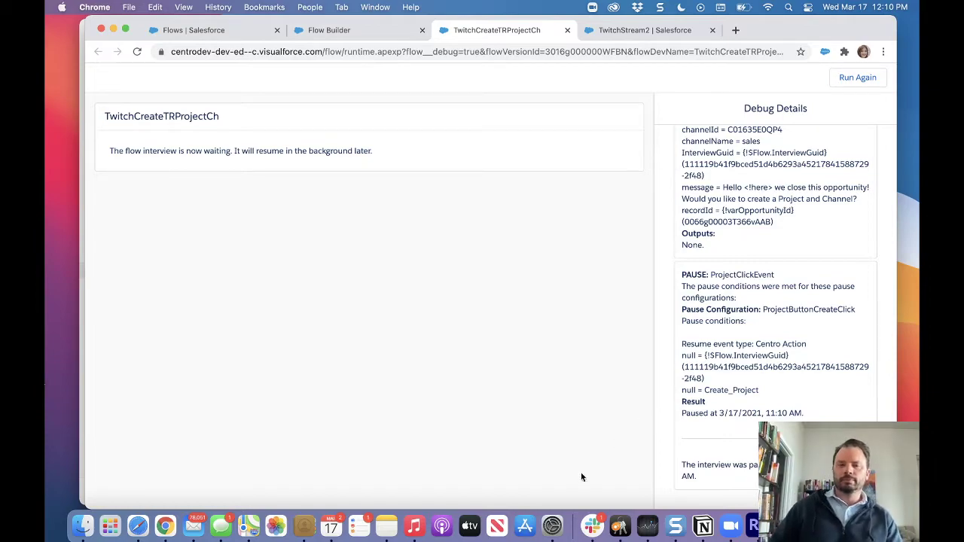
Switch to Slack, trigger Create Project on the new TwitchStream2 message in #sales, and open the #twitchstream2 channel.
click(592, 525)
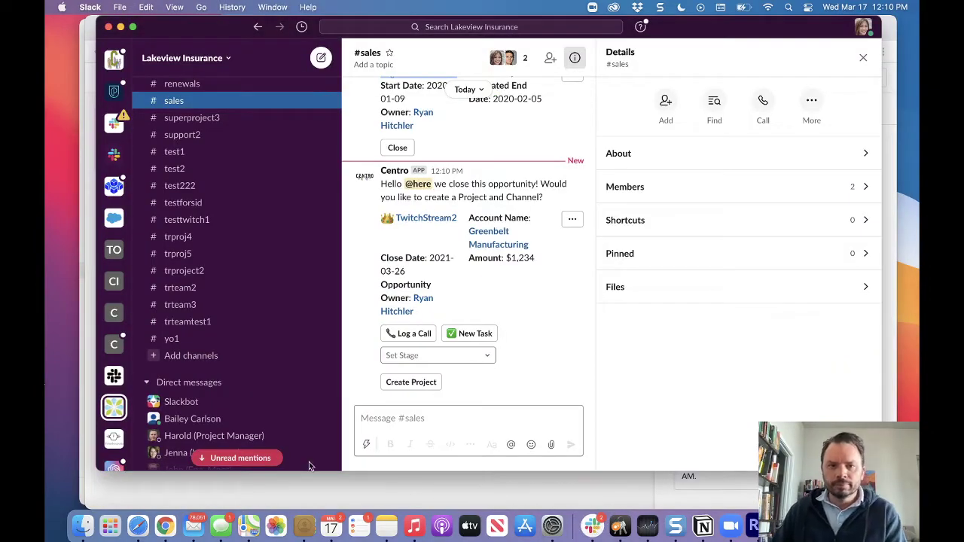
click(863, 58)
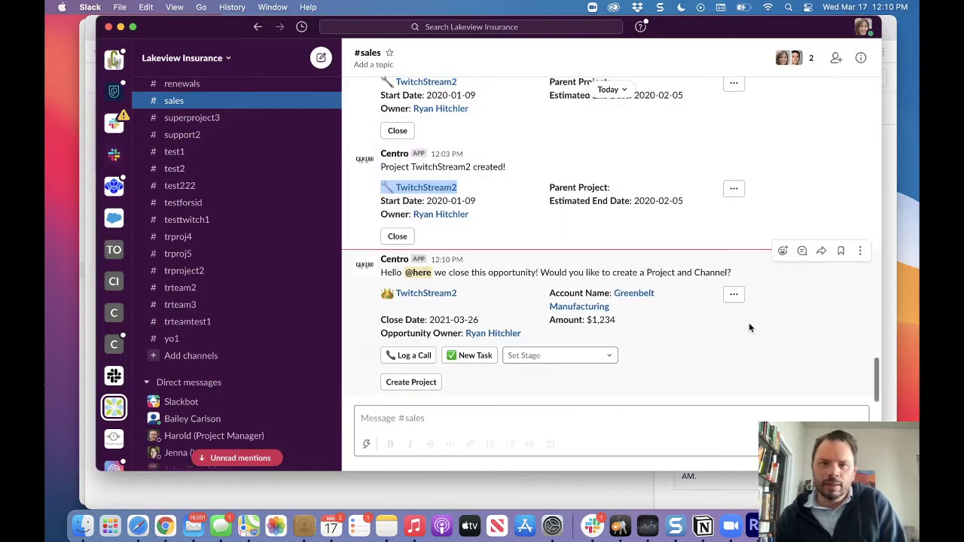
click(418, 384)
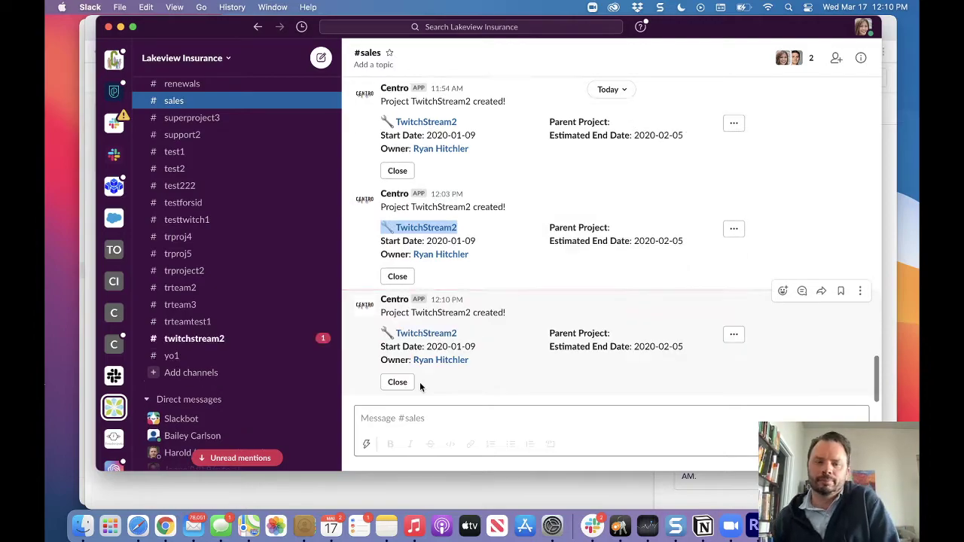
click(192, 343)
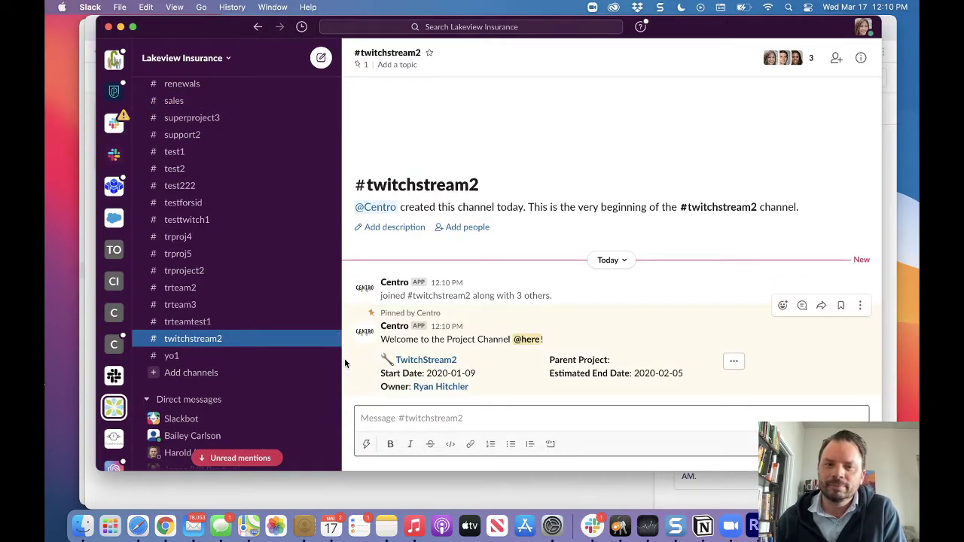
Copy the TwitchStream2 project link from the channel's welcome message and open it in a new Chrome tab.
right_click(433, 365)
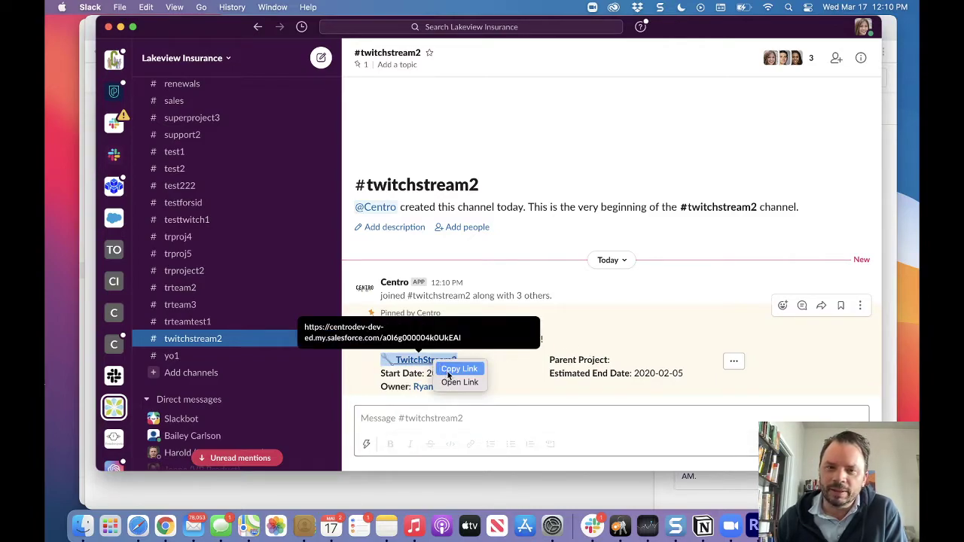
click(452, 367)
key(super+Tab)
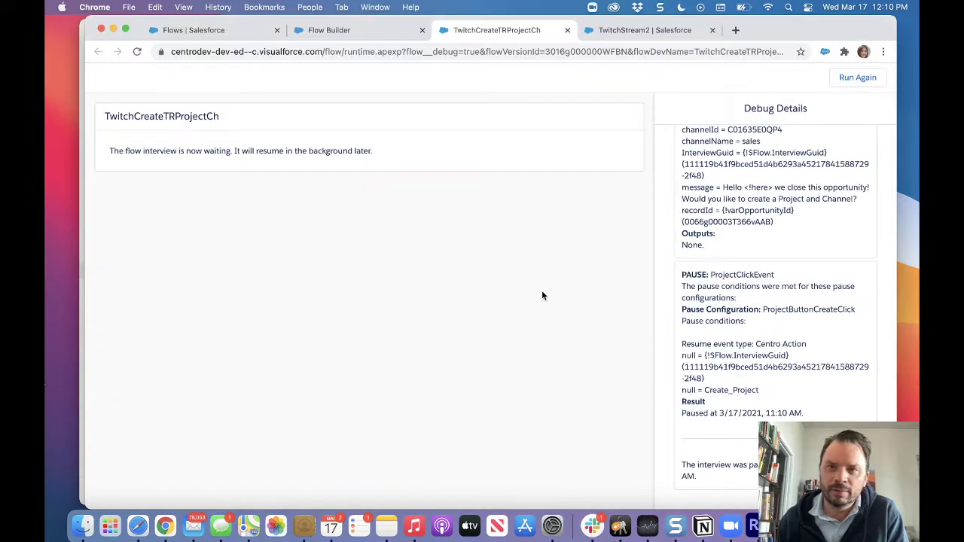
click(660, 29)
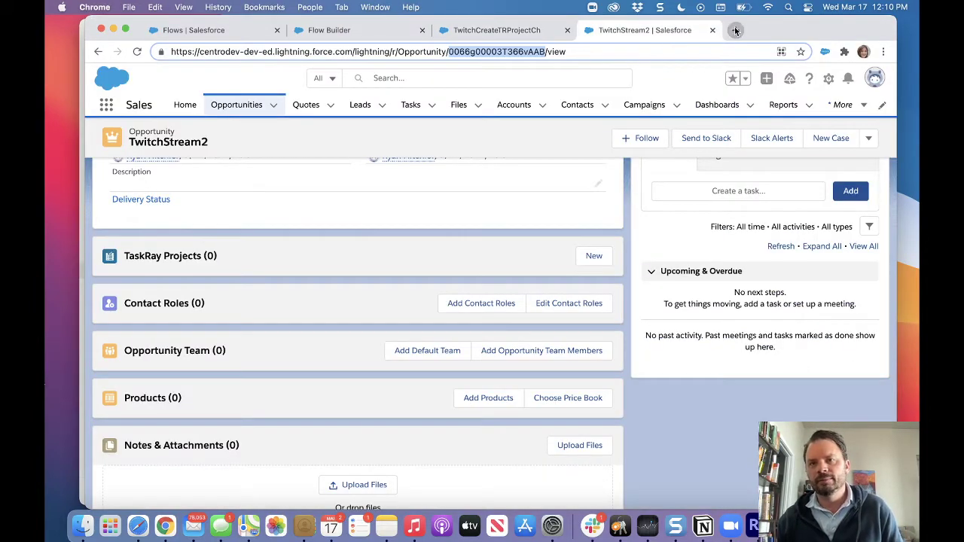
click(735, 30)
key(super+v)
key(Return)
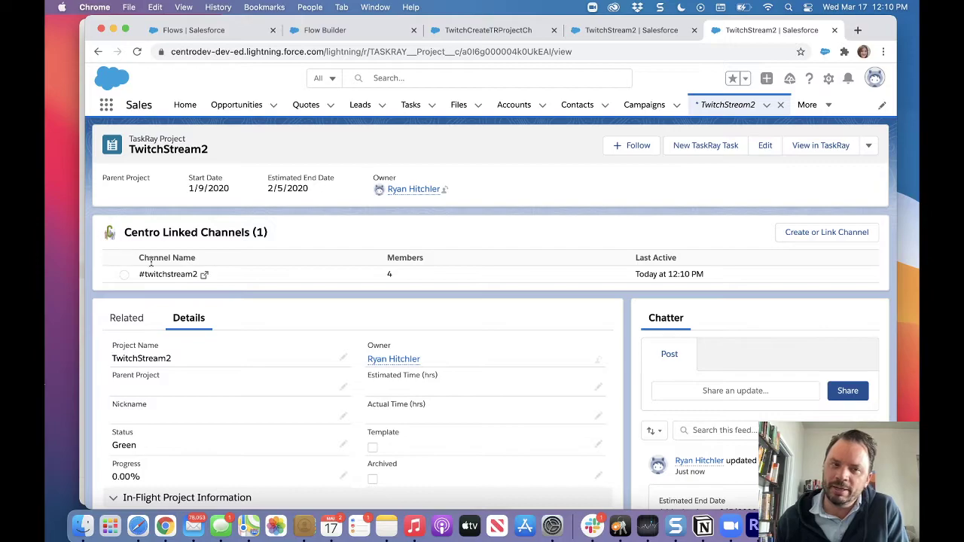
Preview the #twitchstream2 conversation from the project's linked channels and close the preview.
click(285, 282)
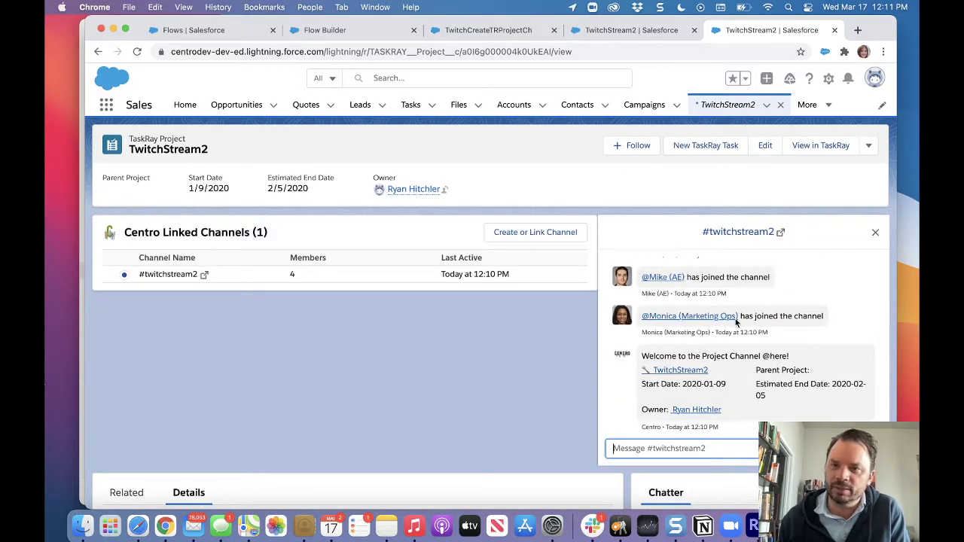
click(874, 232)
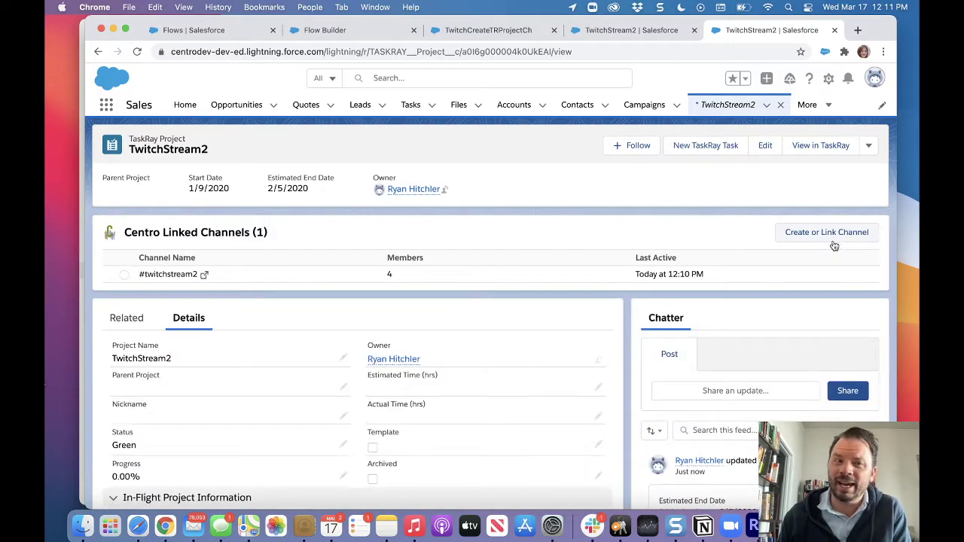
Close the TaskRay project record and reload the TwitchStream2 opportunity page.
click(834, 31)
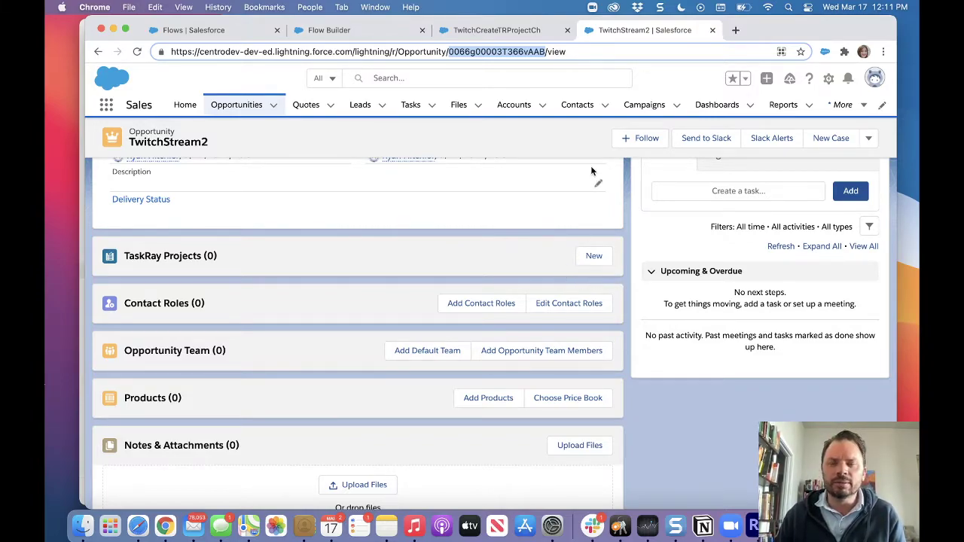
scroll(573, 183, up, 10)
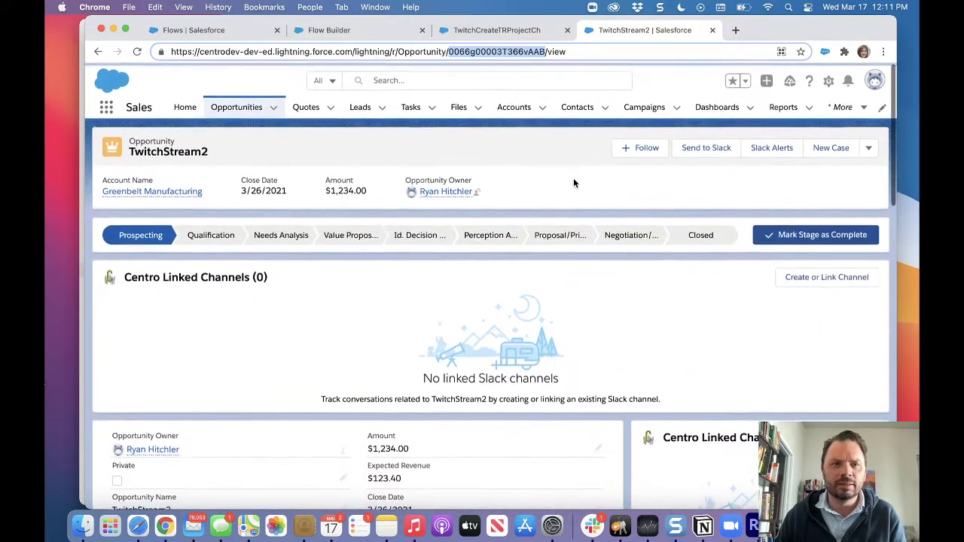
click(136, 51)
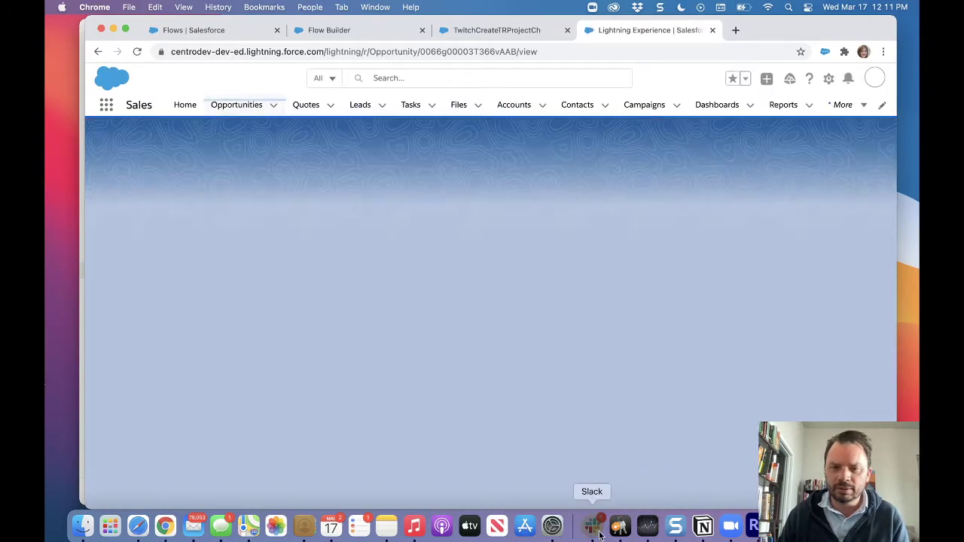
Switch to Slack and permanently delete the #twitchstream2 channel.
click(592, 524)
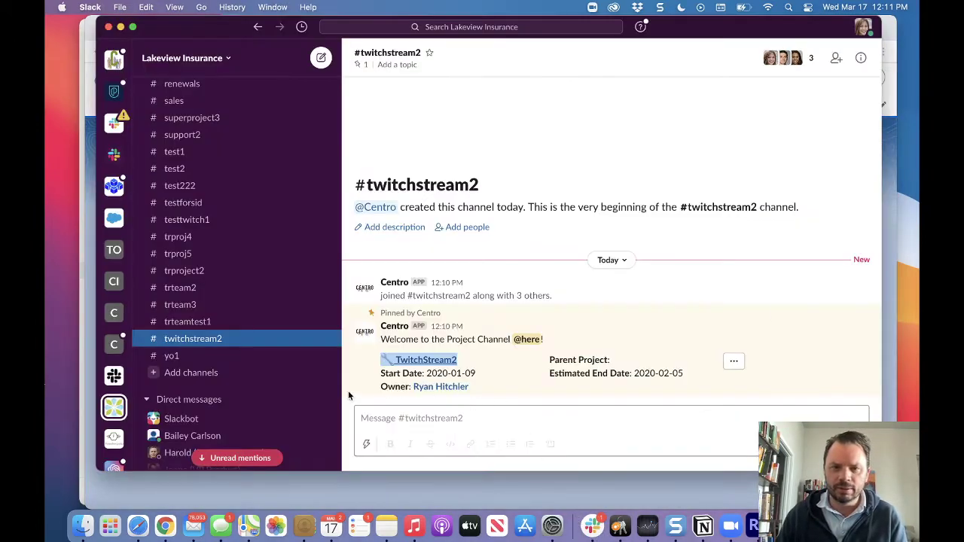
click(866, 57)
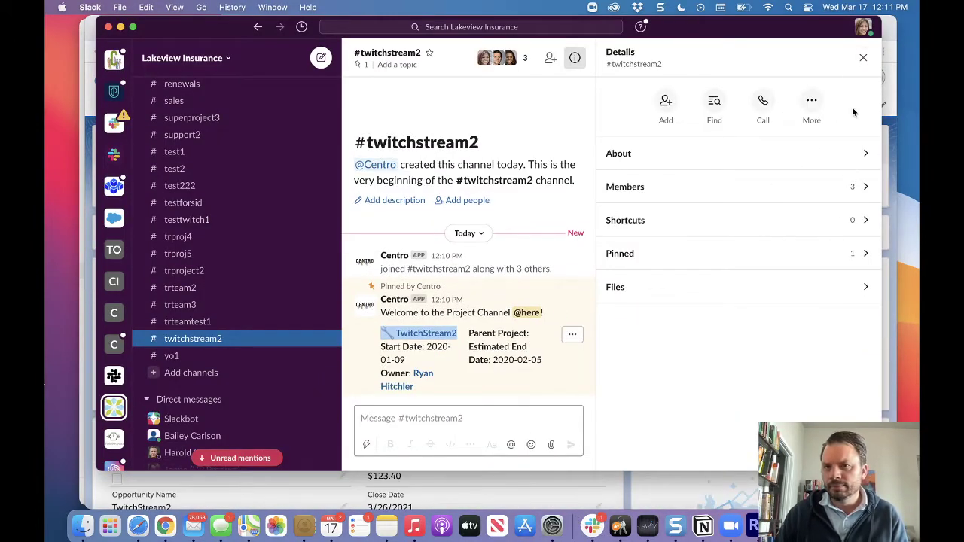
click(811, 101)
click(725, 288)
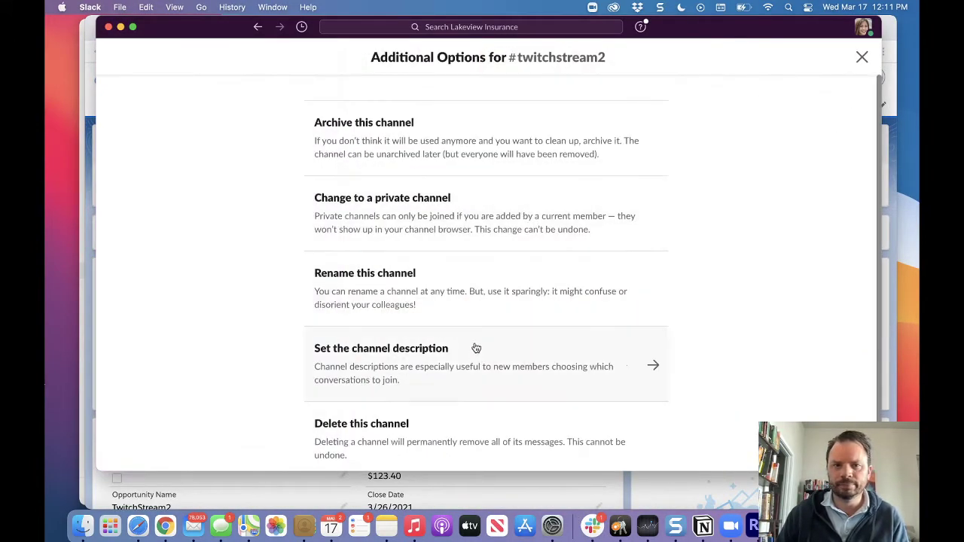
click(461, 424)
click(387, 178)
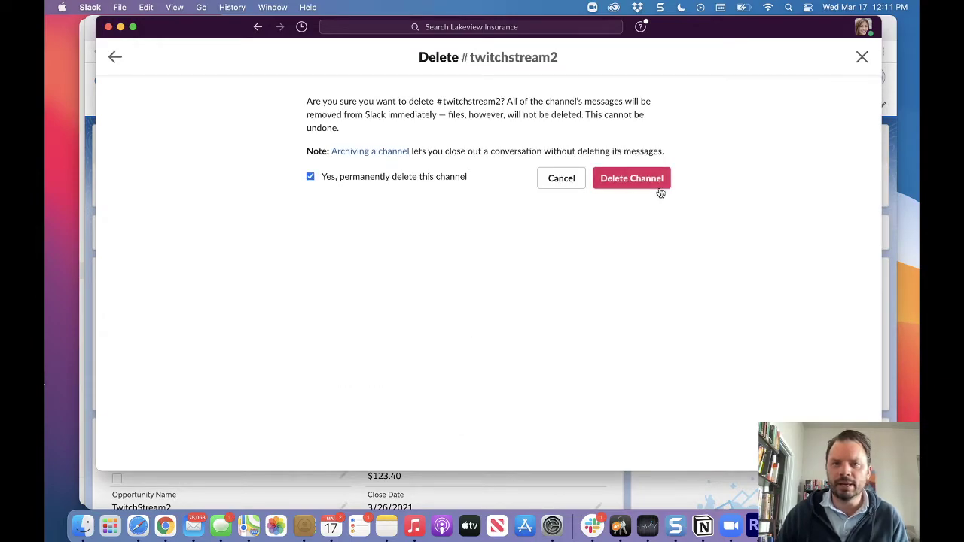
click(634, 178)
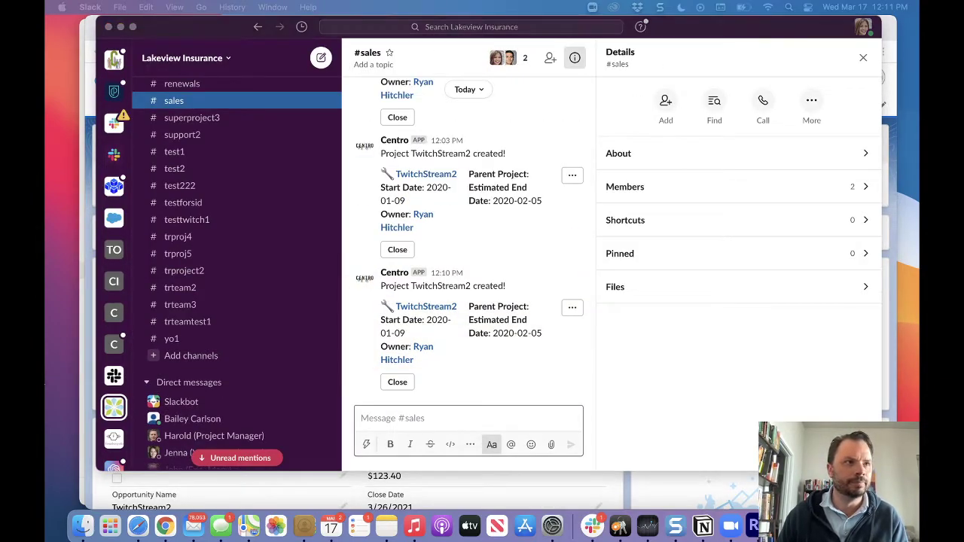
Switch to Chrome and delete the TwitchStream2 and test1 TaskRay projects from the TwitchStream2 opportunity.
click(665, 499)
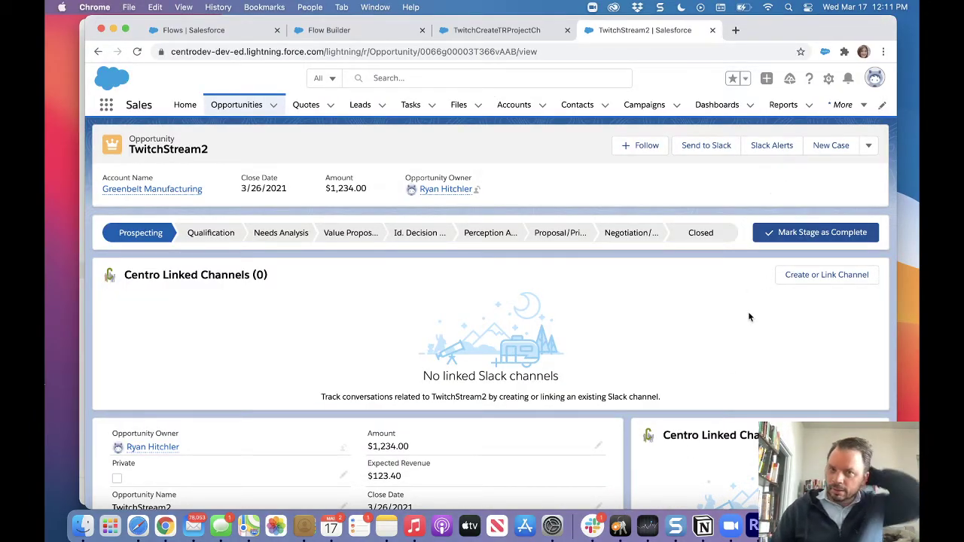
scroll(742, 297, down, 5)
scroll(736, 279, down, 10)
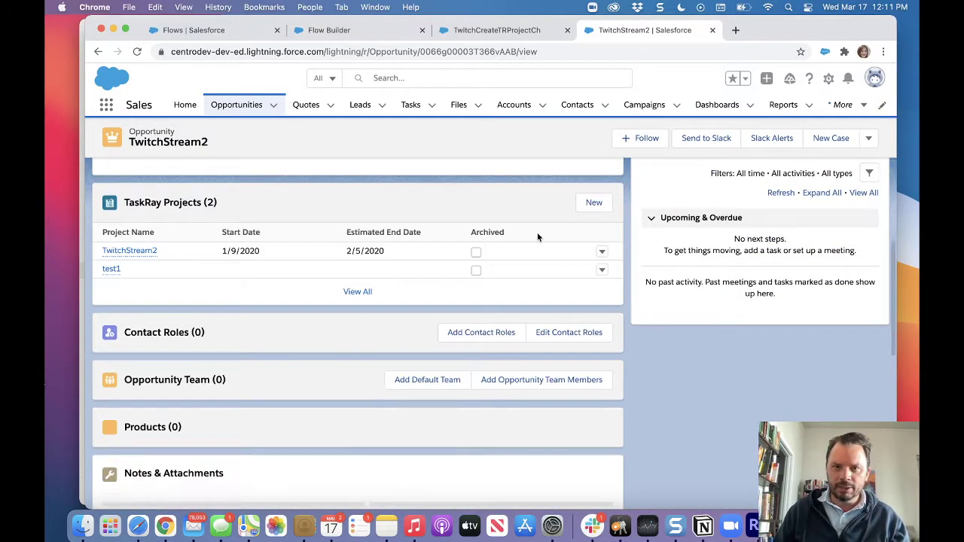
click(602, 255)
click(582, 268)
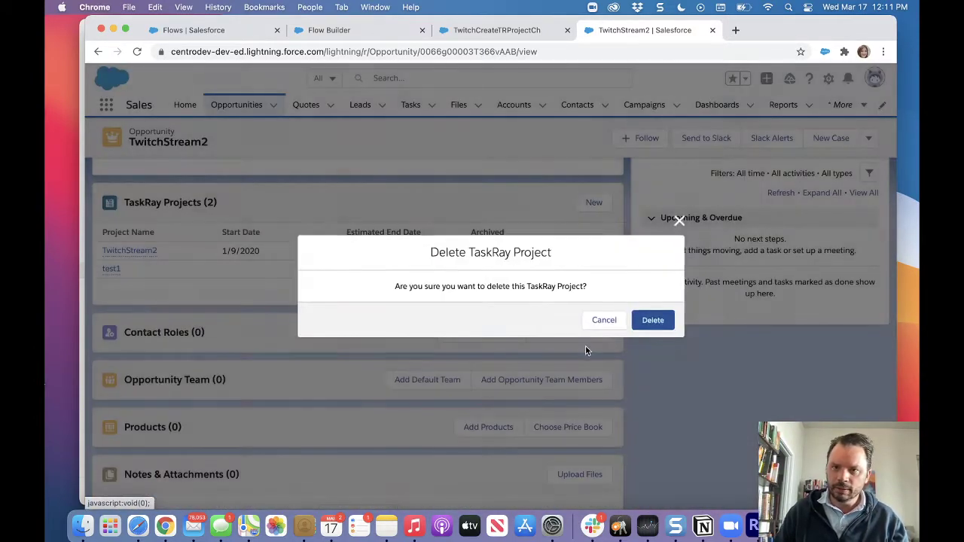
click(670, 328)
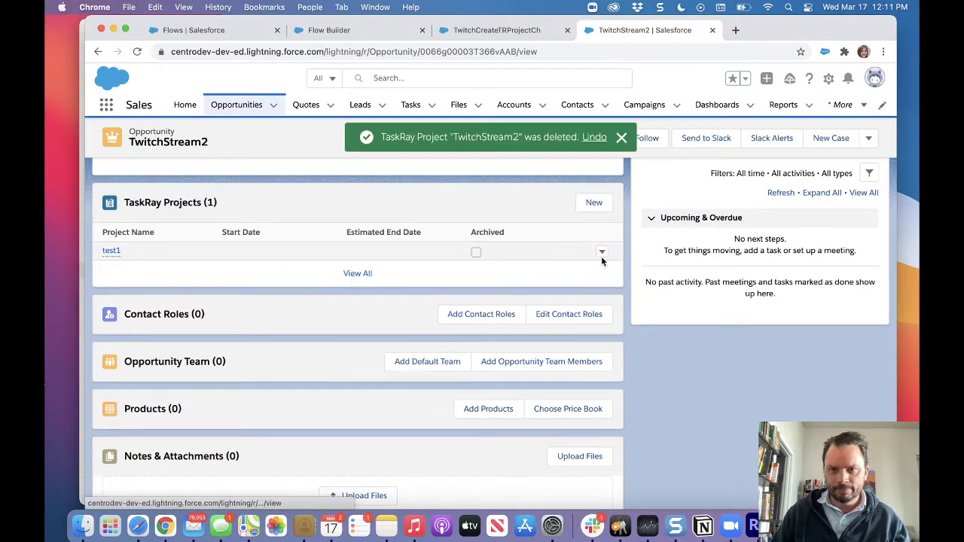
click(603, 254)
click(578, 244)
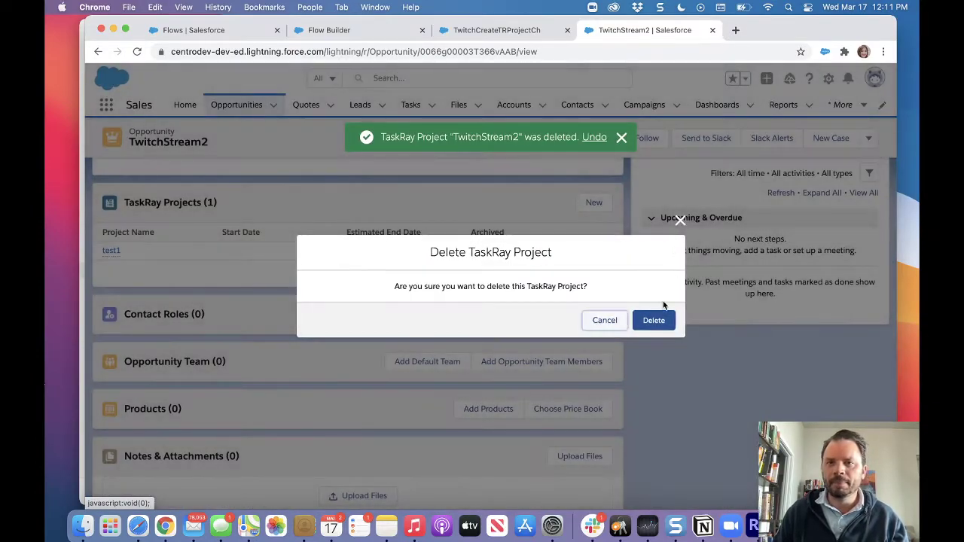
click(652, 322)
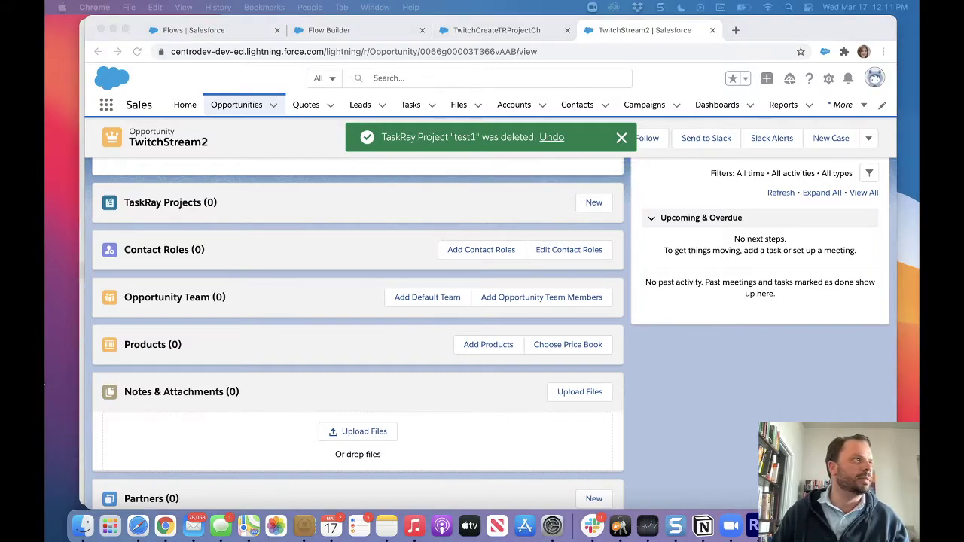
Open Process Builder and create a process with the name and API name TwitchOpptyWonTRProject that starts when a record changes.
click(356, 32)
drag(356, 32, 214, 32)
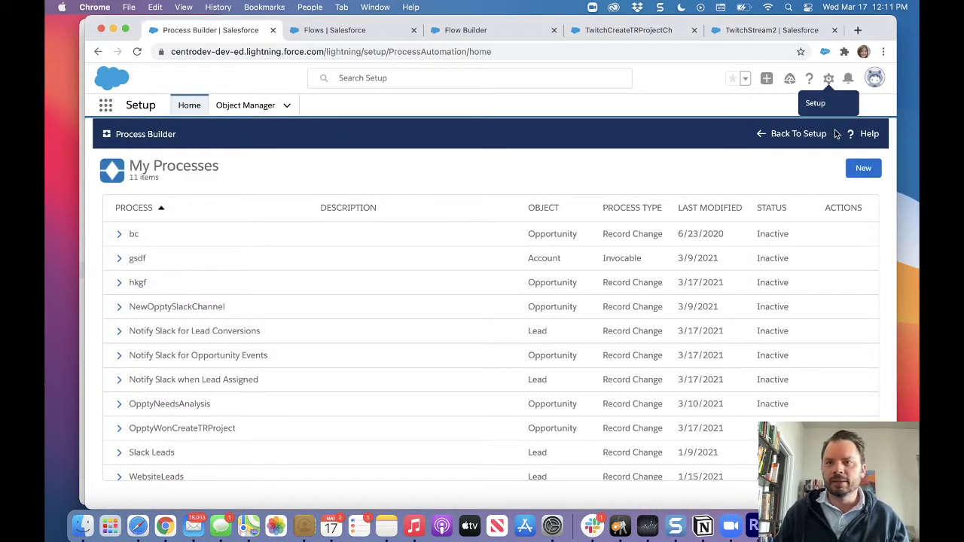
scroll(866, 179, up, 5)
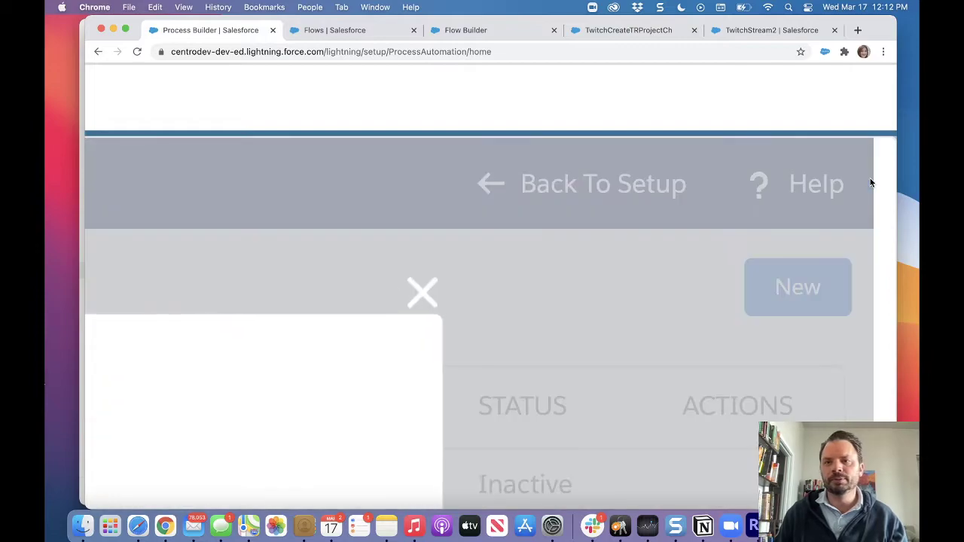
scroll(883, 173, down, 5)
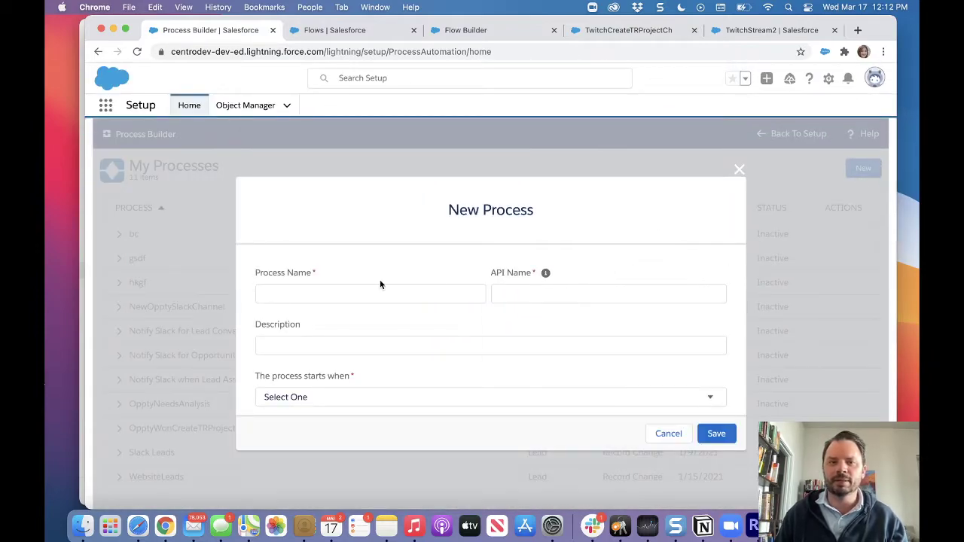
click(431, 295)
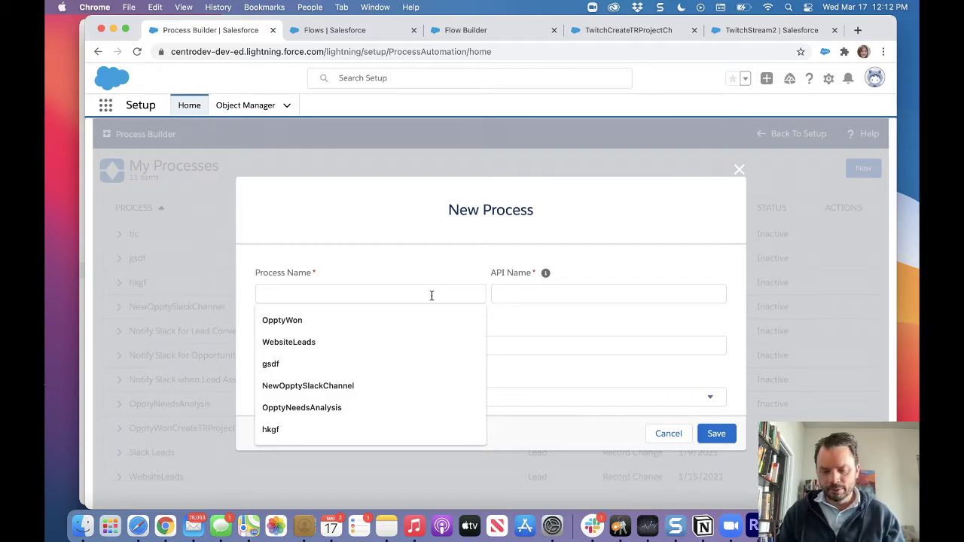
text(TwitchOpptyWonTRProject)
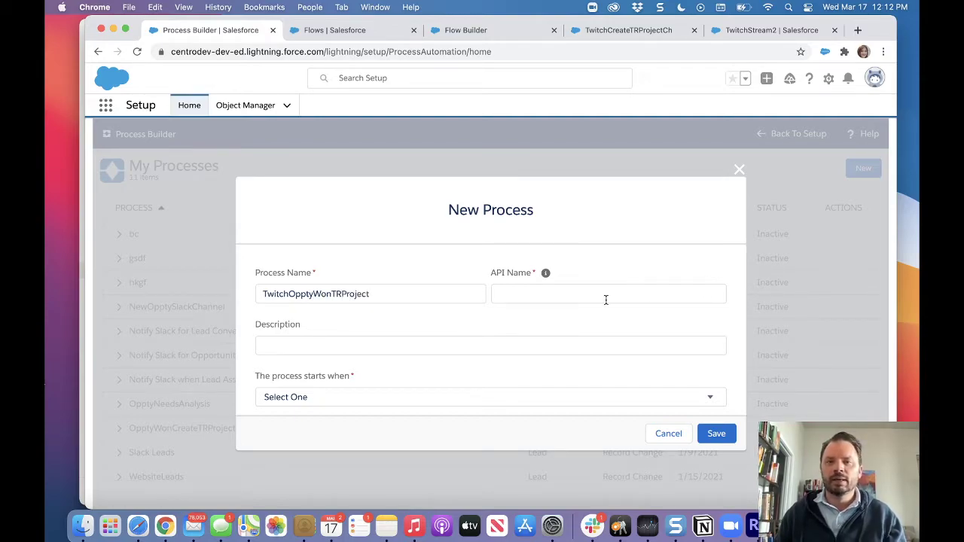
click(605, 300)
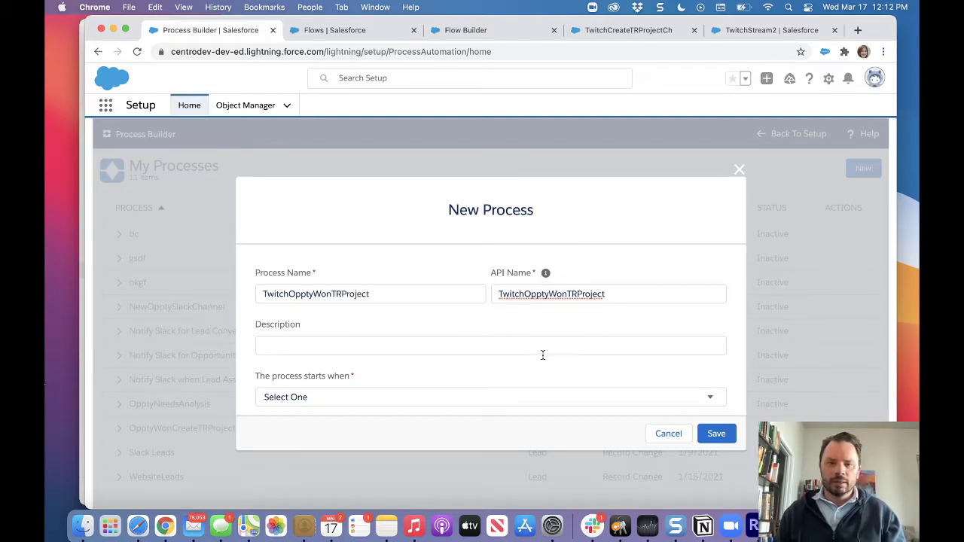
scroll(526, 361, down, 1)
click(501, 369)
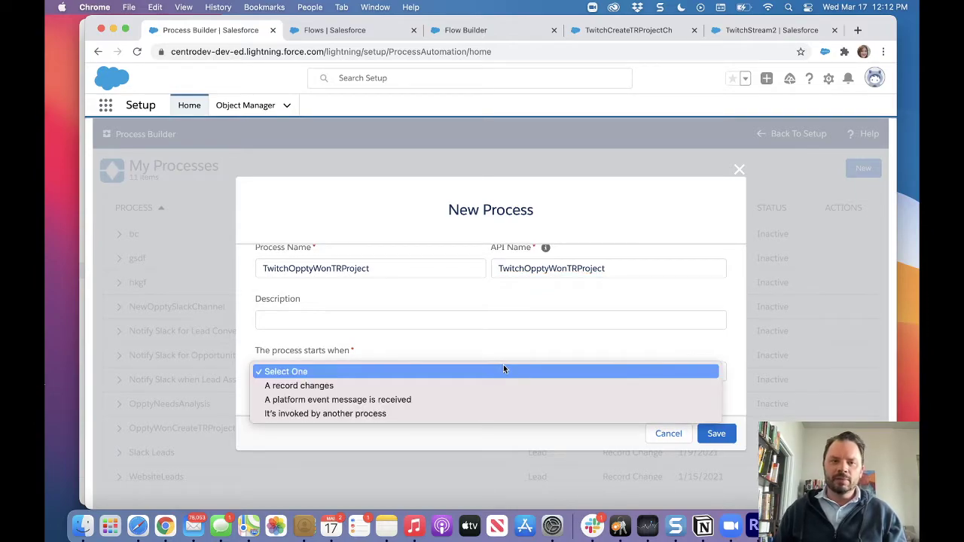
click(506, 388)
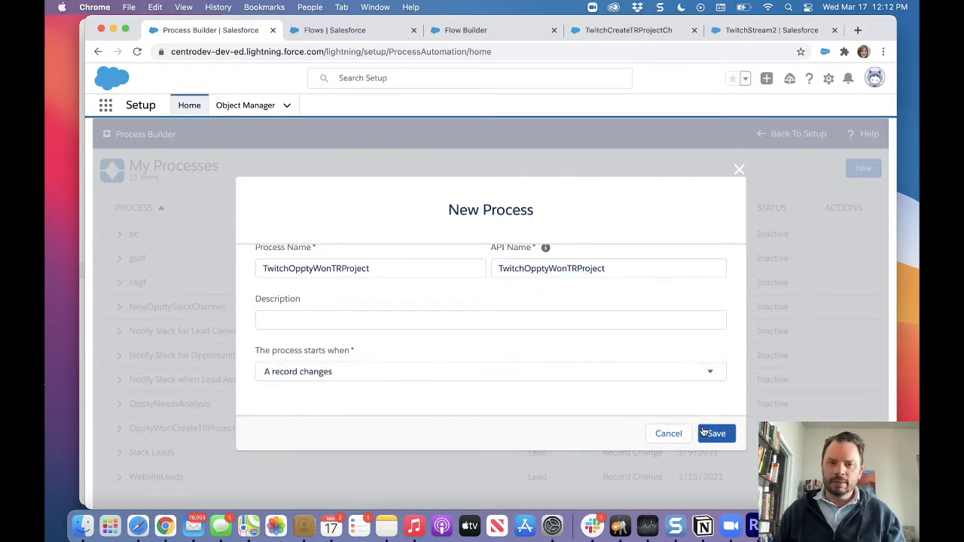
click(719, 439)
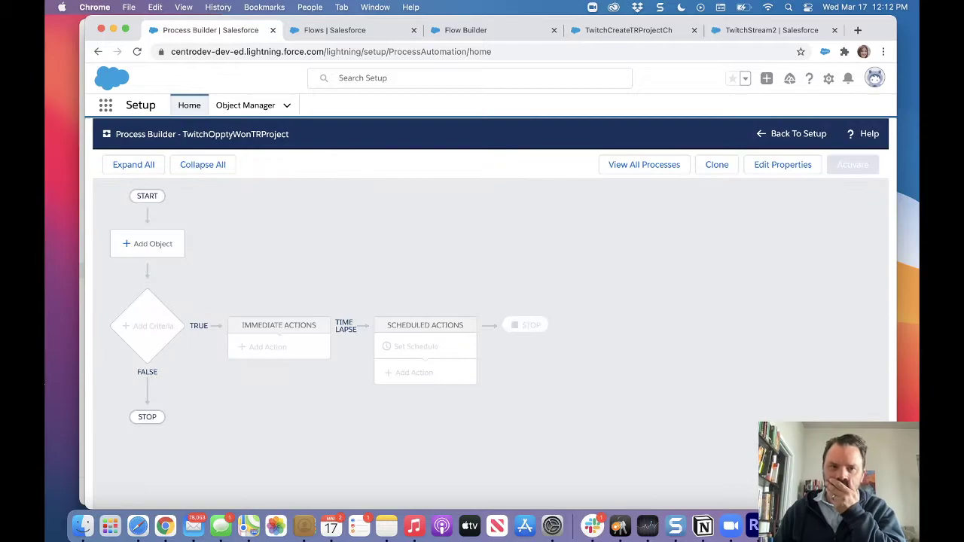
Set the process object to Opportunity, starting when a record is created or edited, and save it.
click(137, 247)
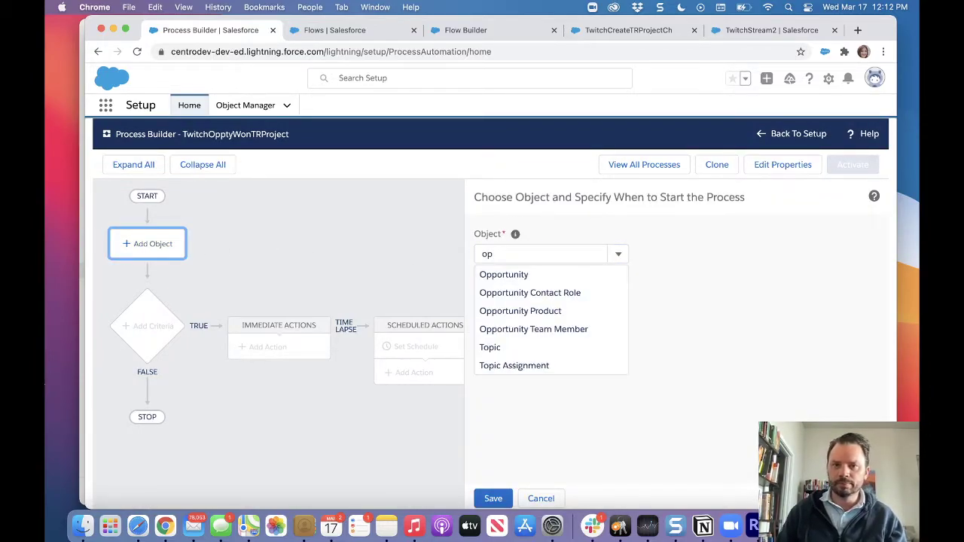
click(549, 275)
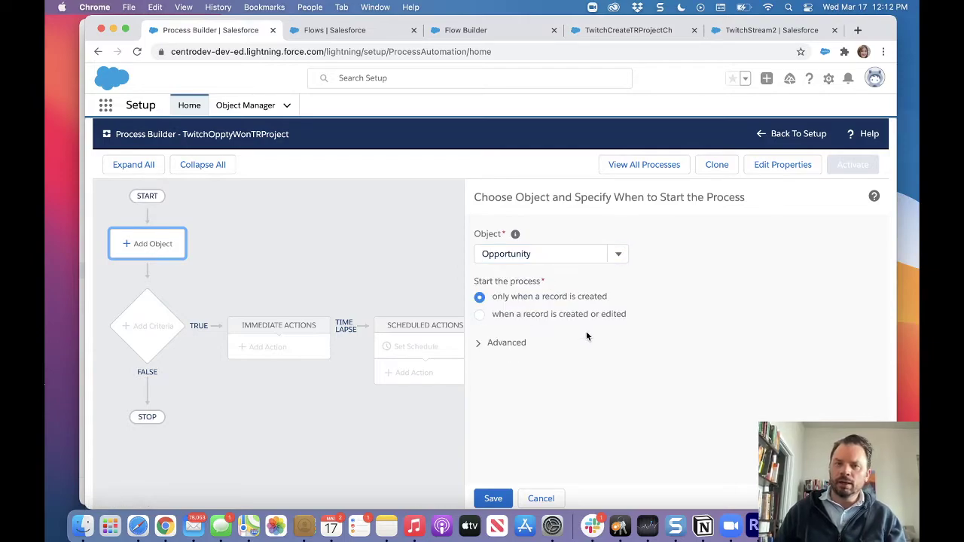
click(611, 315)
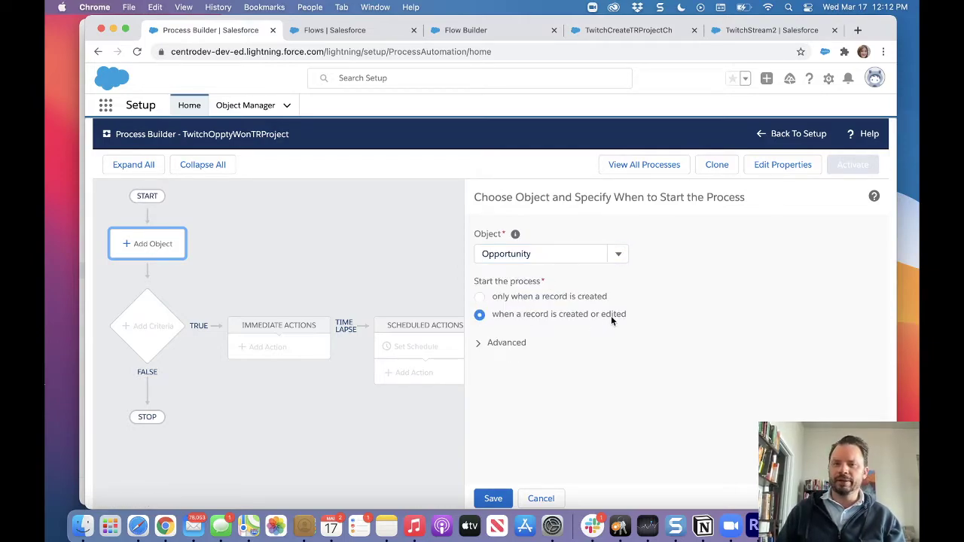
click(497, 342)
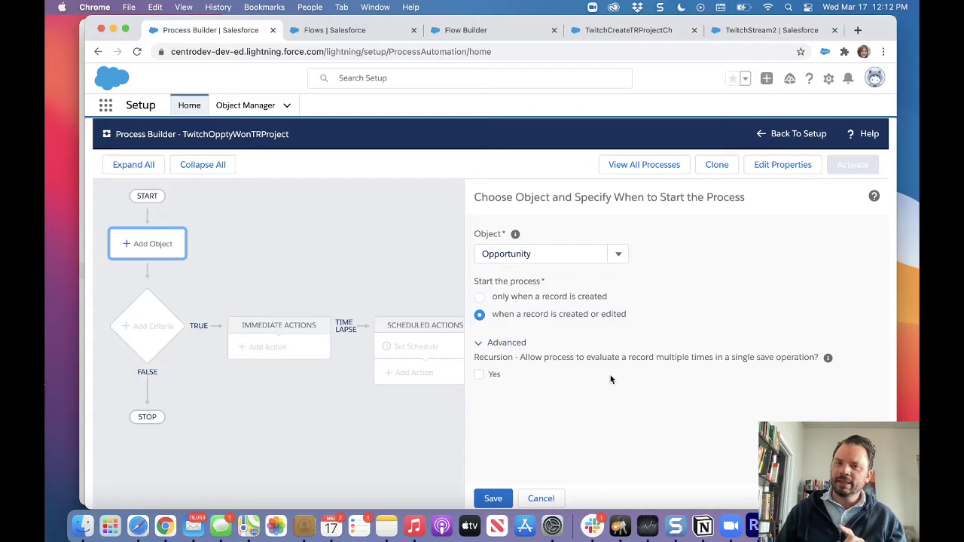
click(487, 499)
Add a criteria node to the process and name it OpptyWon.
click(152, 326)
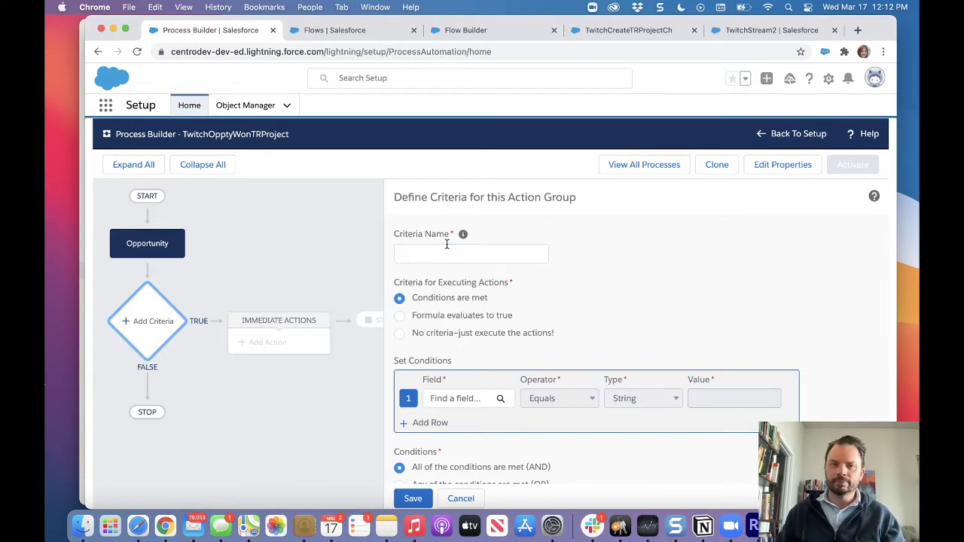
click(446, 251)
text(Op)
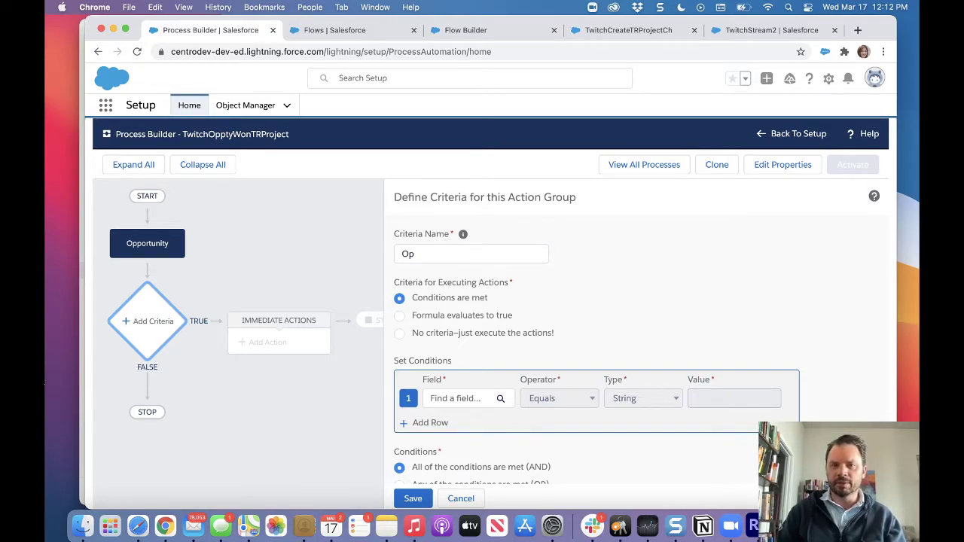
text(ptyWon)
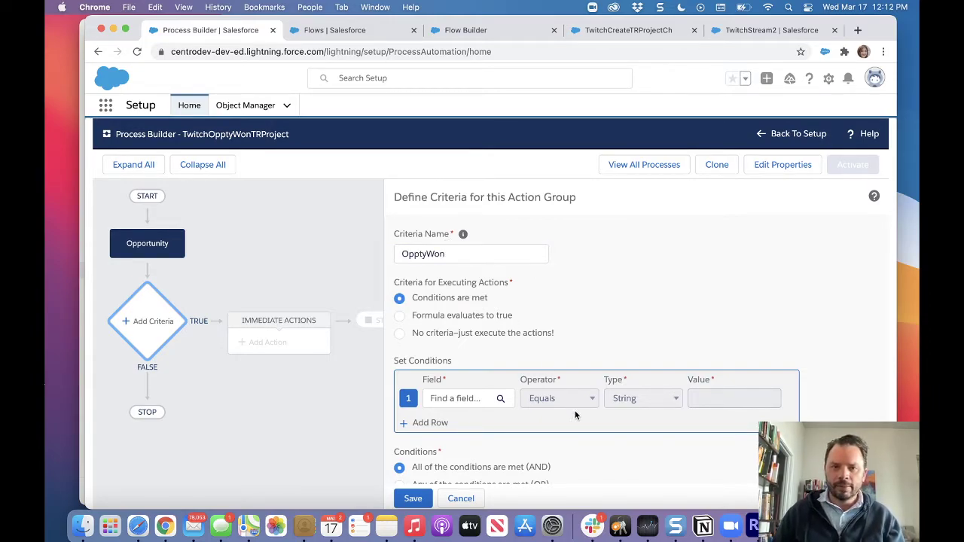
Set the criteria condition to Opportunity Stage equals Closed Won, and execute the actions only when specified changes are made to the record.
scroll(645, 306, down, 2)
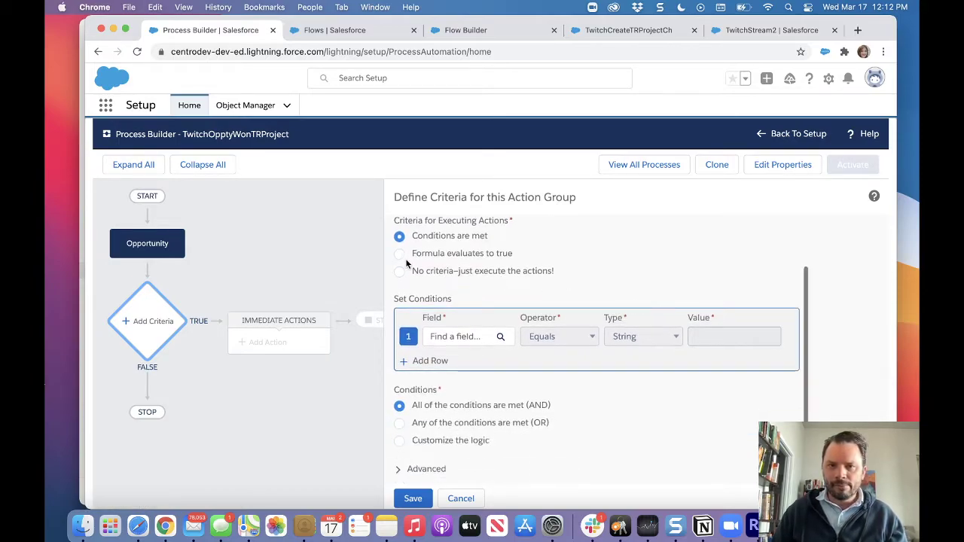
click(469, 339)
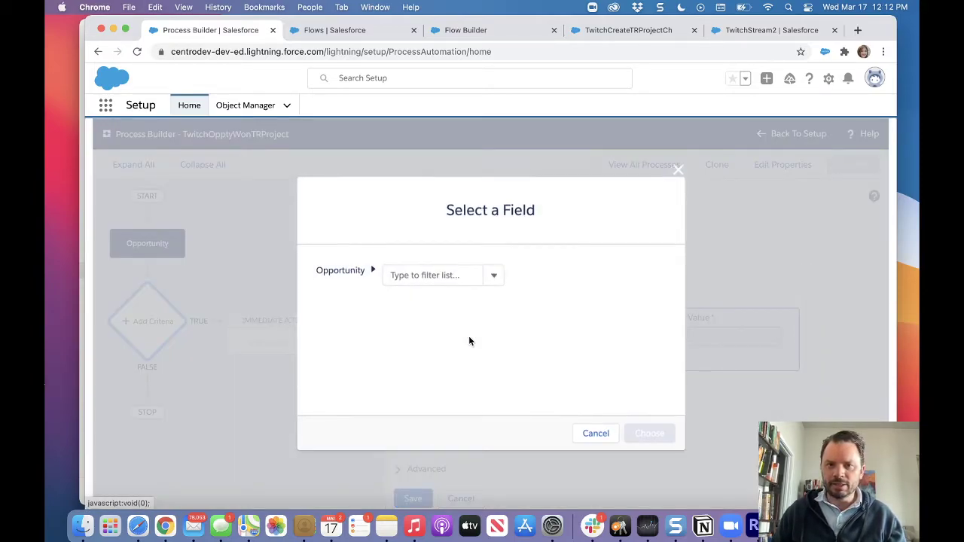
click(465, 276)
text(stag)
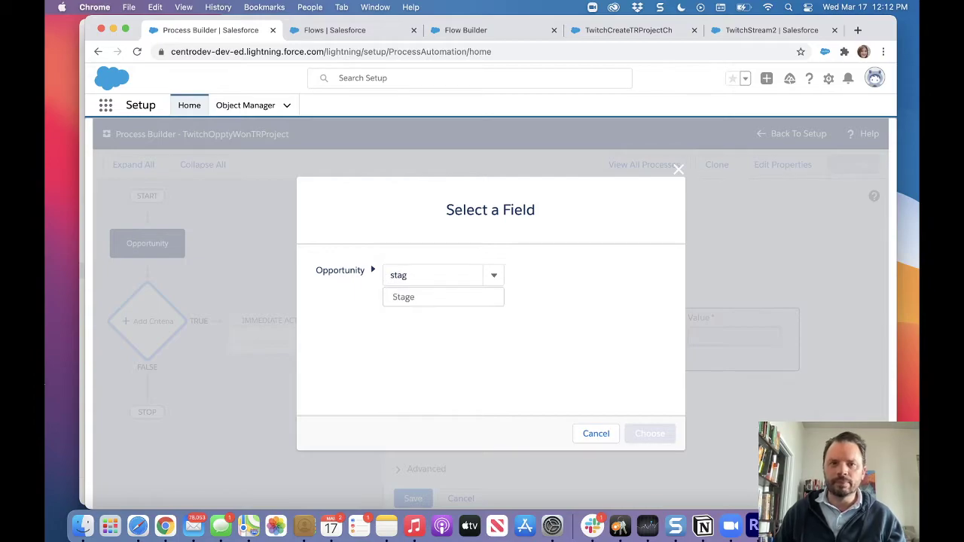
click(401, 297)
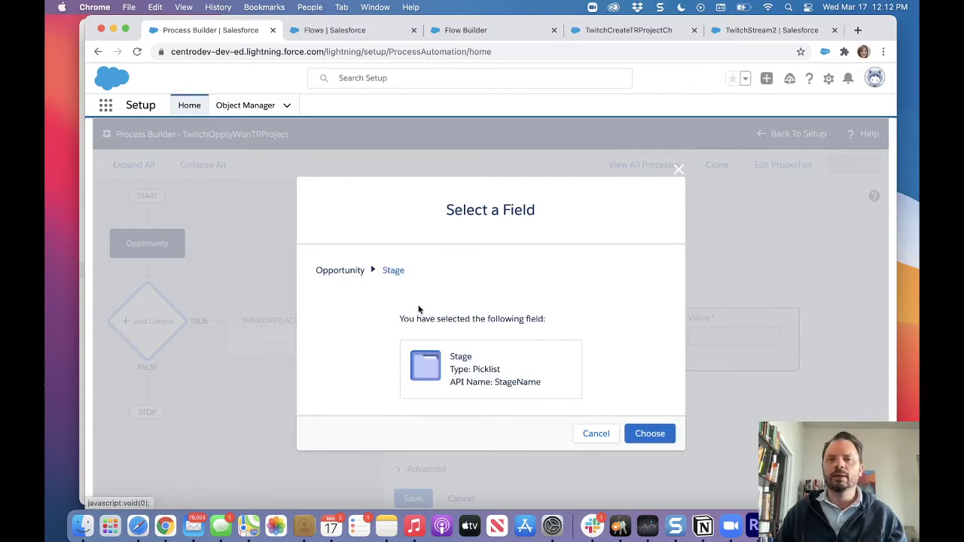
click(650, 433)
click(734, 340)
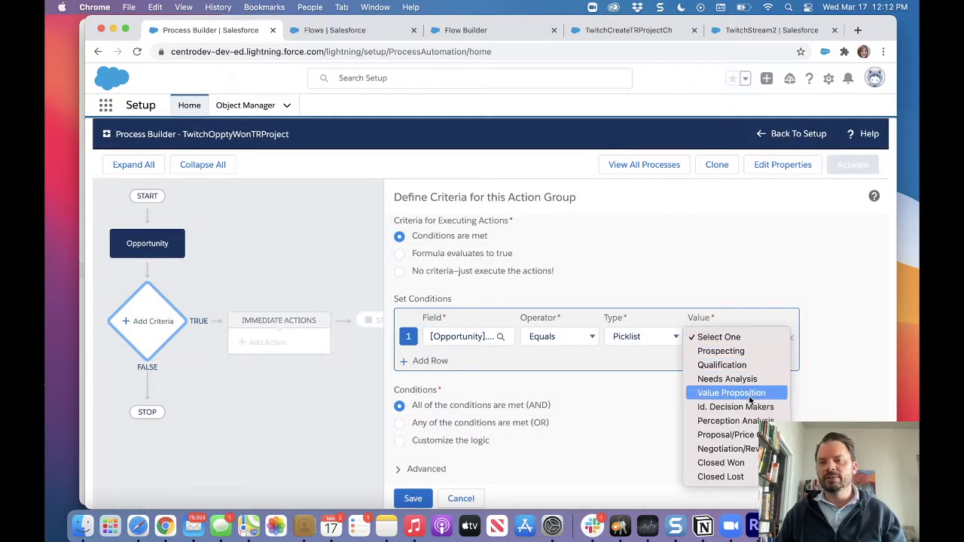
click(723, 462)
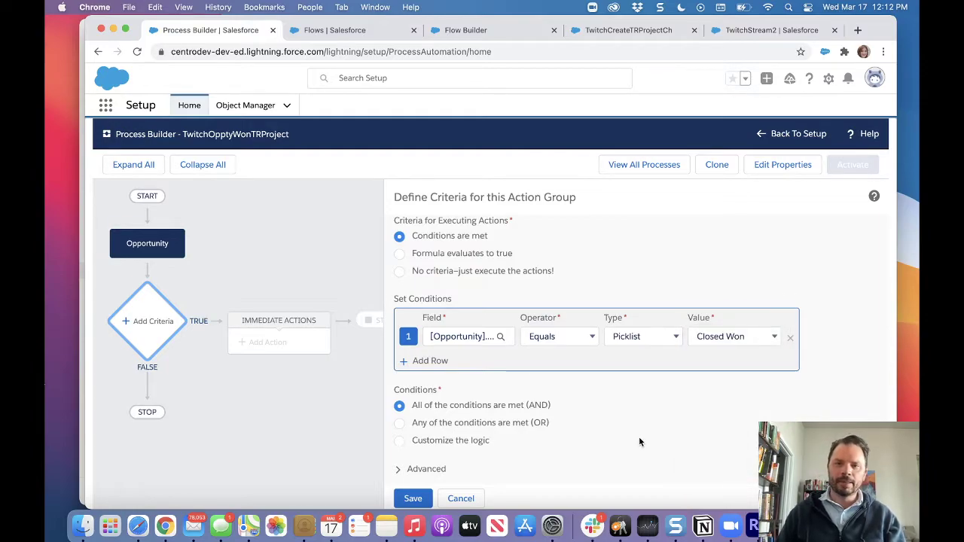
click(399, 468)
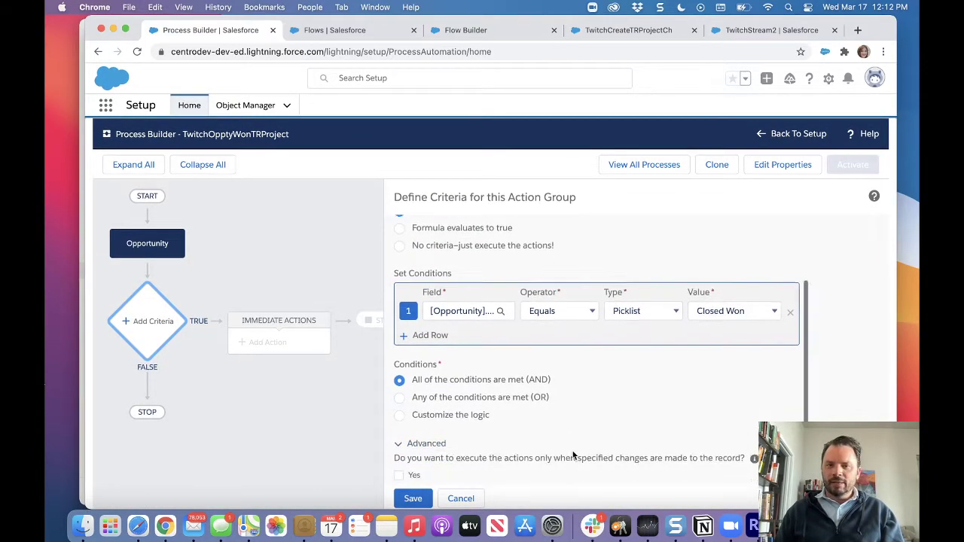
click(416, 469)
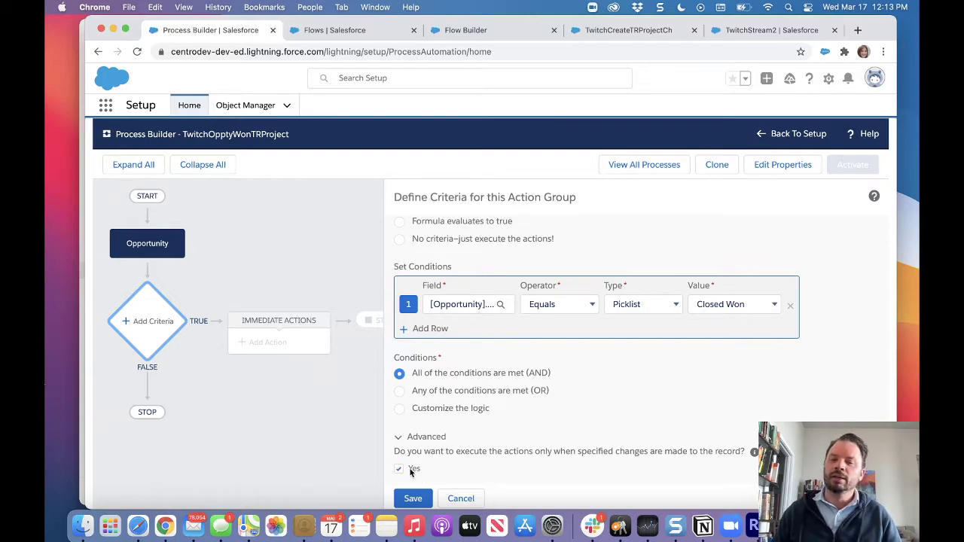
Save the OpptyWon criteria and add an immediate Flows action named CentroTRPRj that runs the TwitchCreateTRProjectCh flow.
click(413, 498)
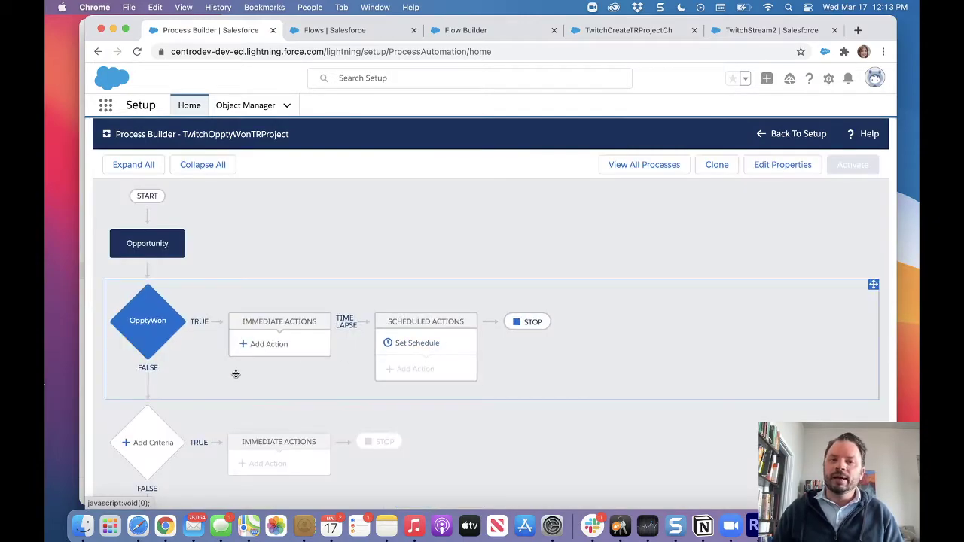
click(283, 345)
click(580, 256)
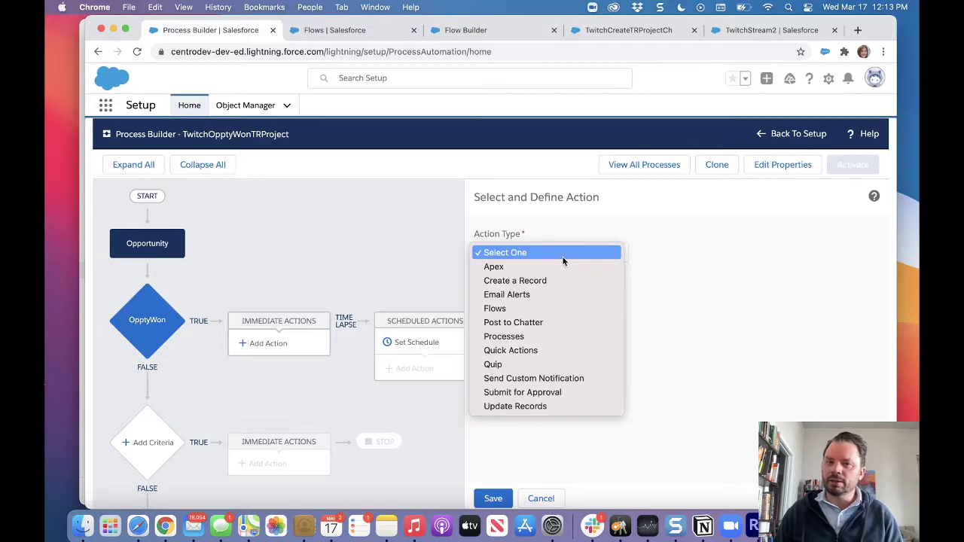
click(550, 309)
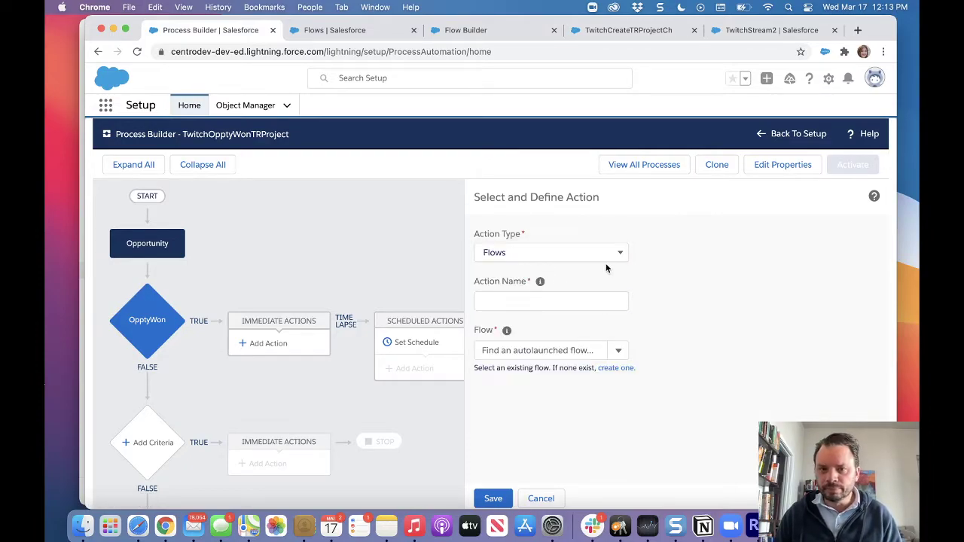
click(599, 258)
click(600, 257)
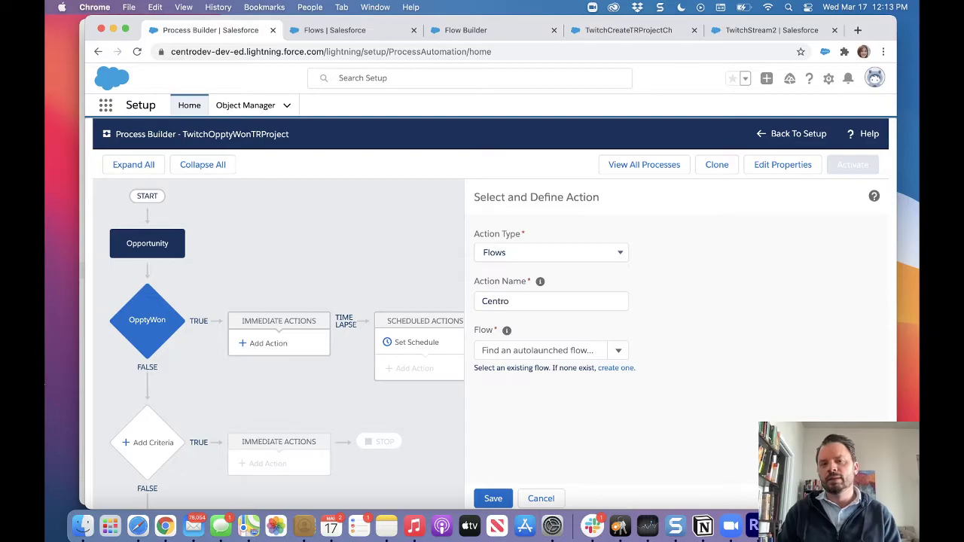
key(BackSpace)
text(TRPRj)
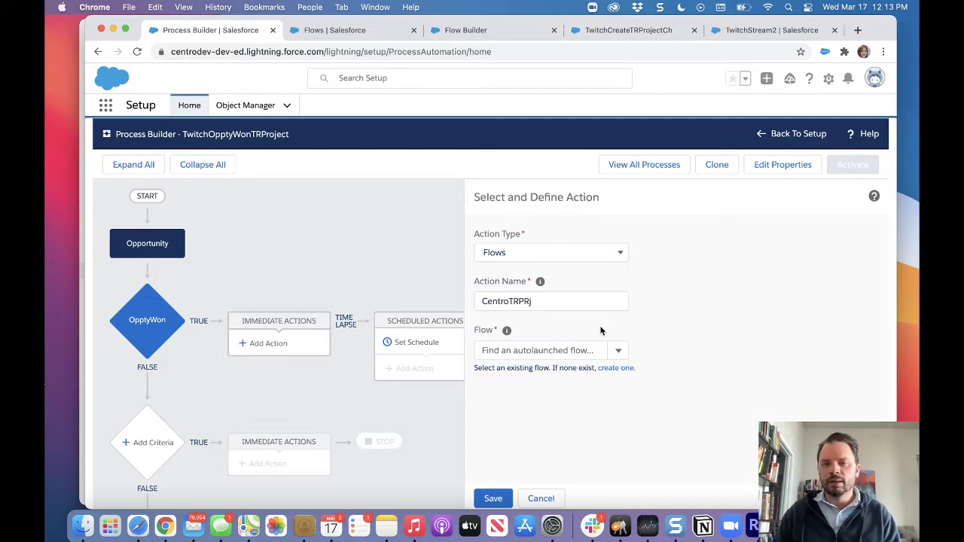
click(564, 350)
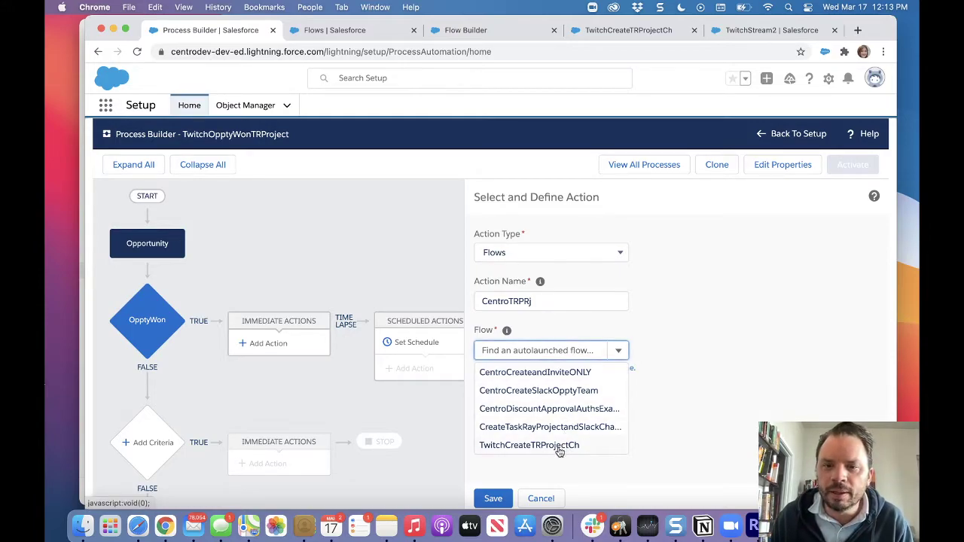
click(559, 446)
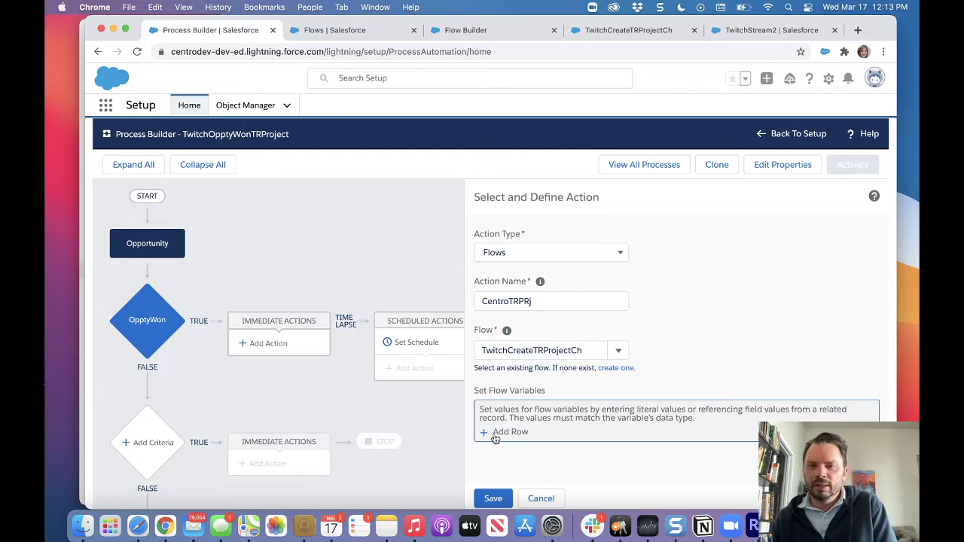
Add the flow variable varOpportunityId to the action as a field reference to the record's Opportunity ID.
click(498, 432)
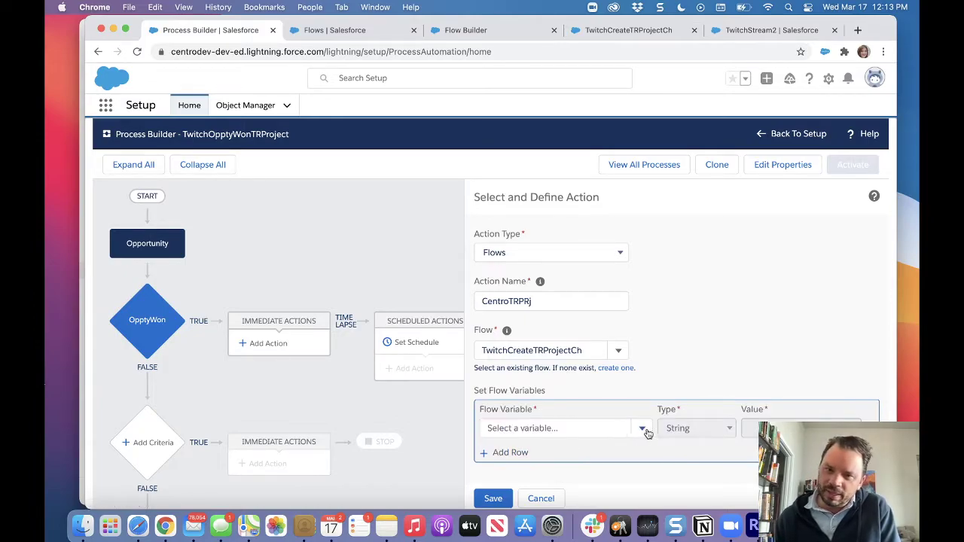
click(640, 429)
click(544, 452)
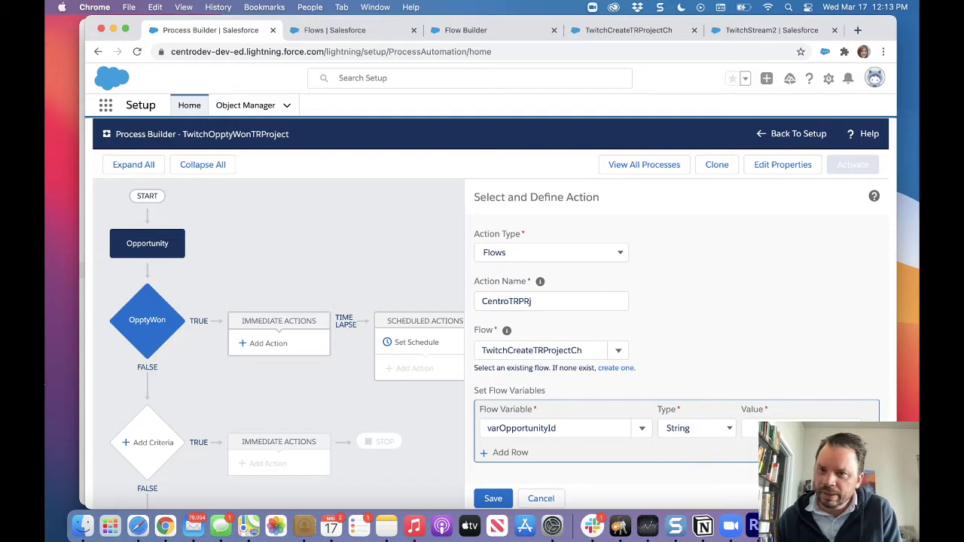
click(724, 428)
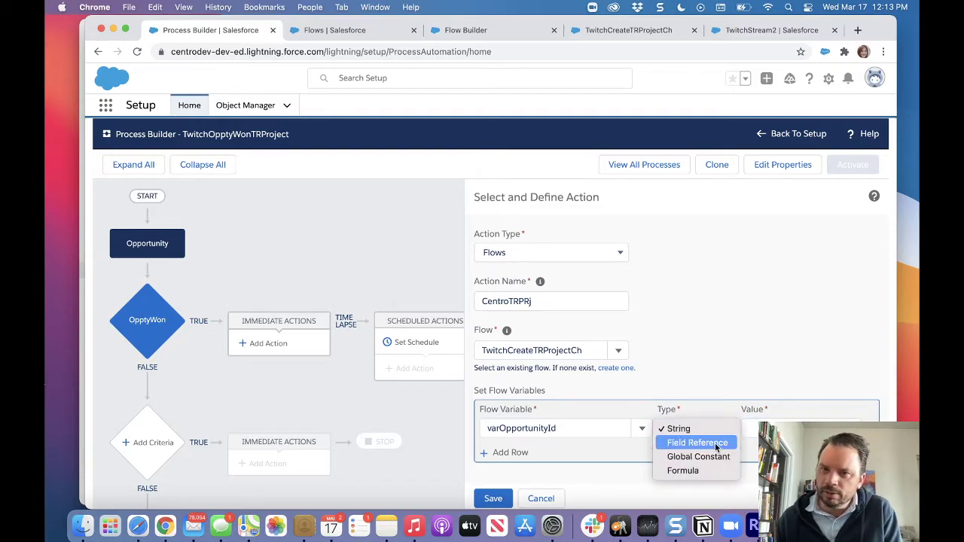
click(716, 444)
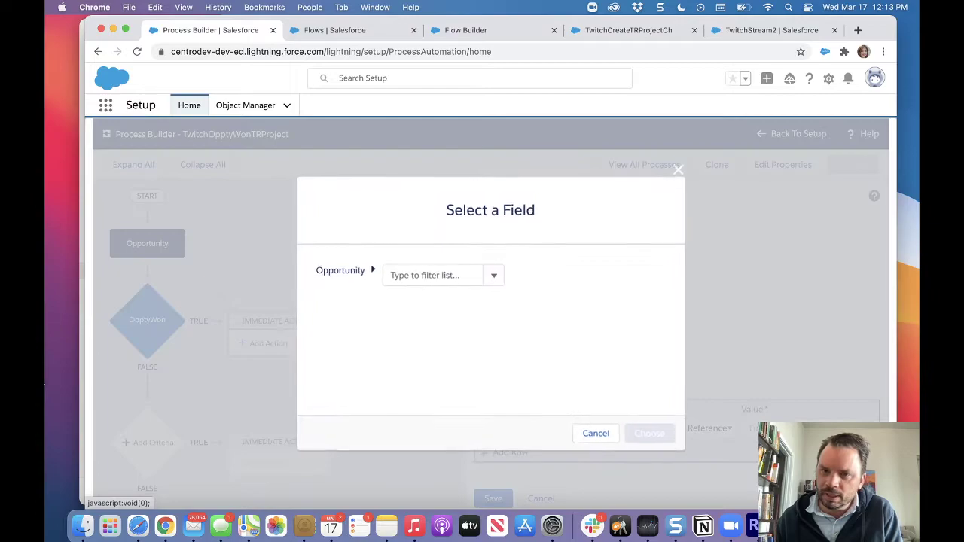
click(415, 275)
text(id)
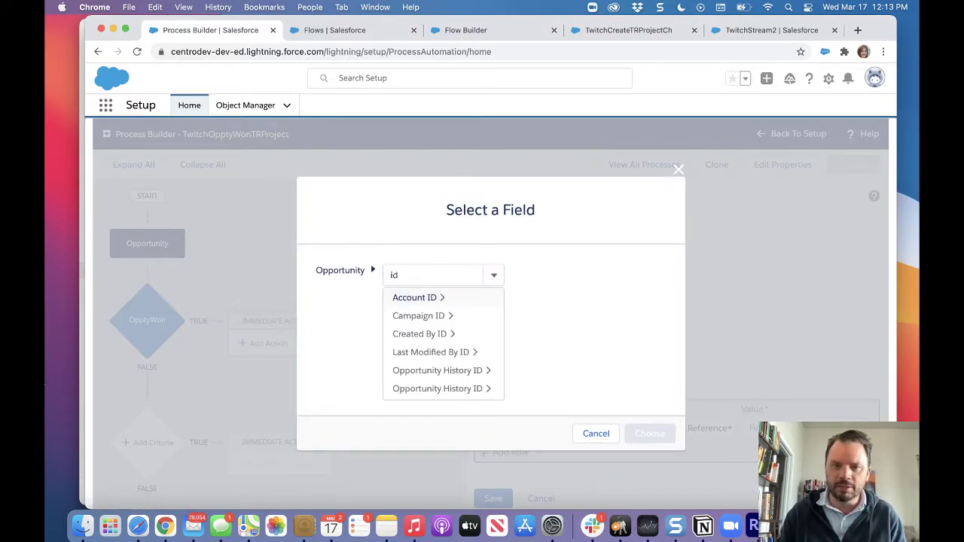
scroll(451, 347, down, 5)
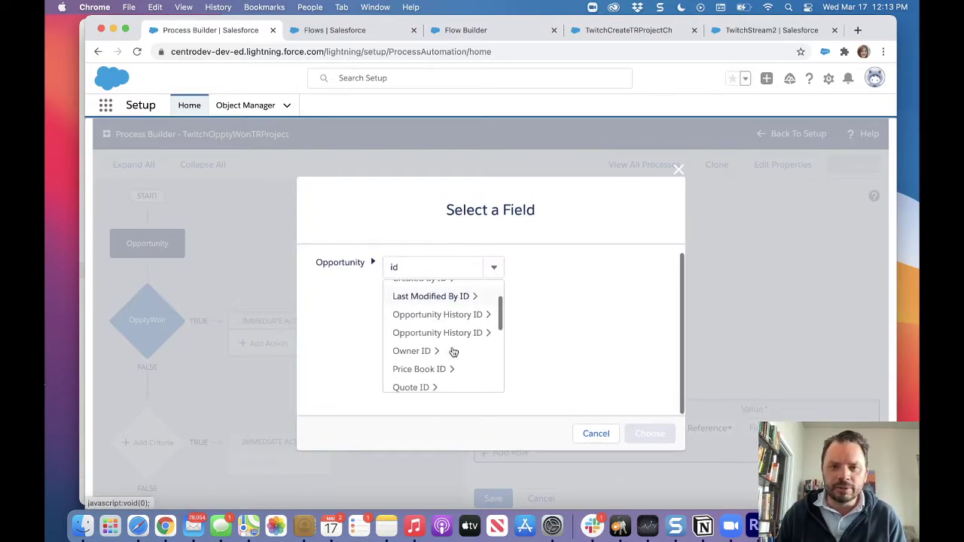
scroll(434, 379, up, 3)
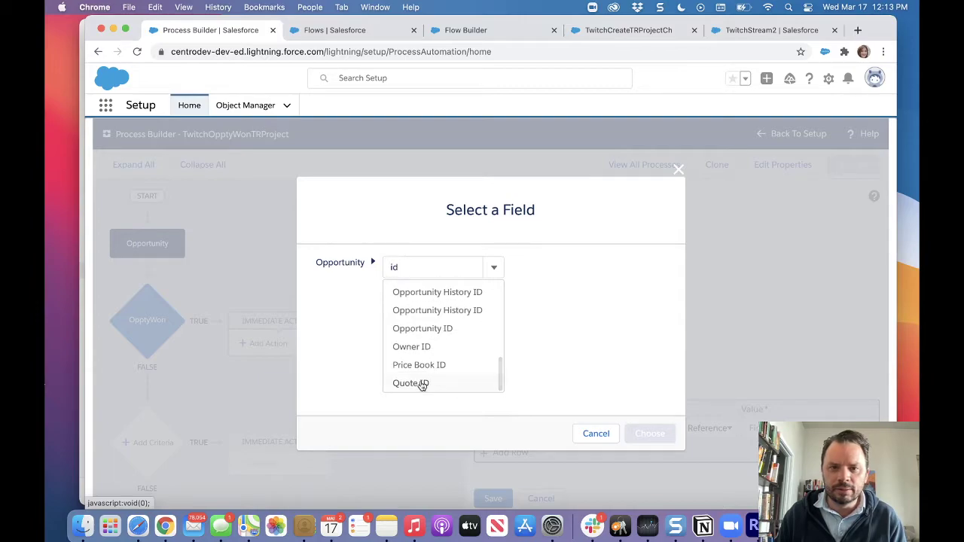
click(440, 330)
click(650, 433)
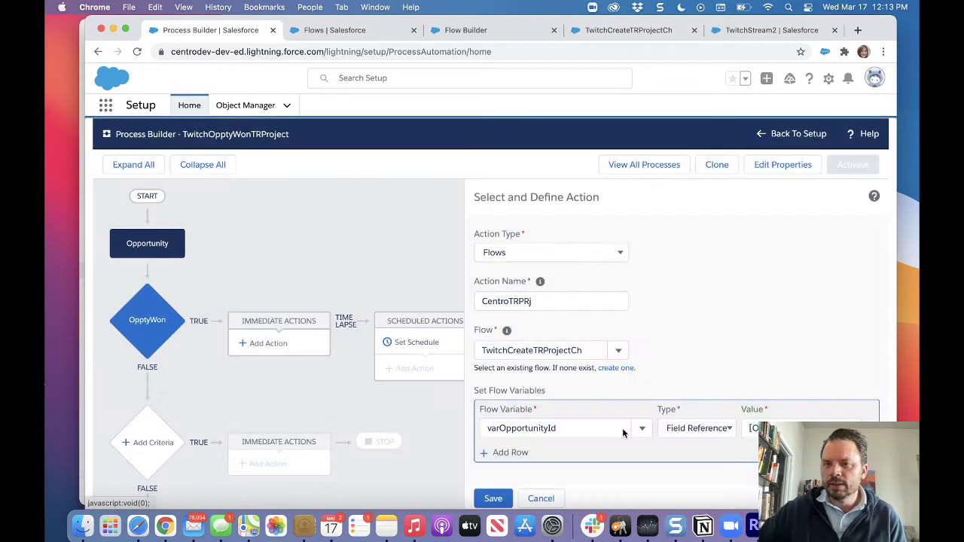
Save the CentroTRPRj action and activate the TwitchOpptyWonTRProject process.
click(494, 498)
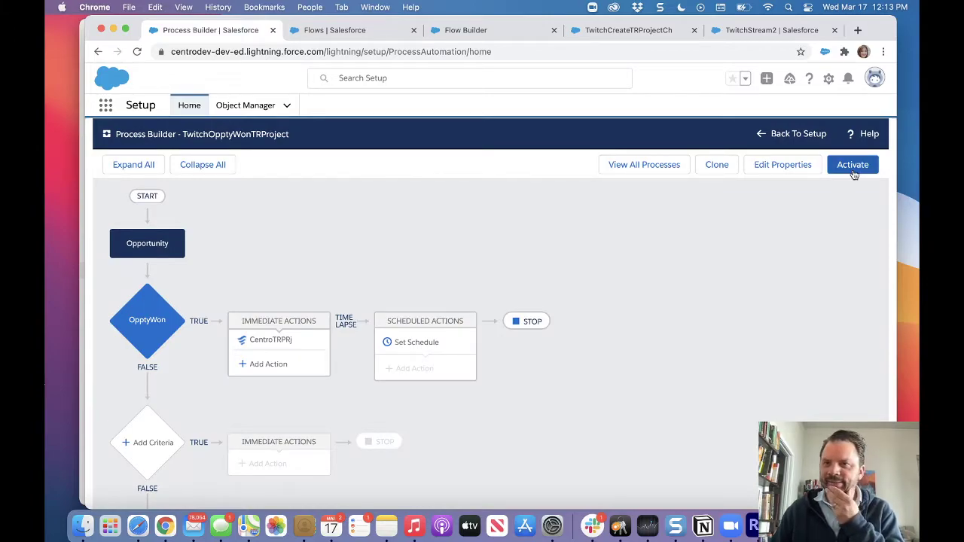
click(853, 172)
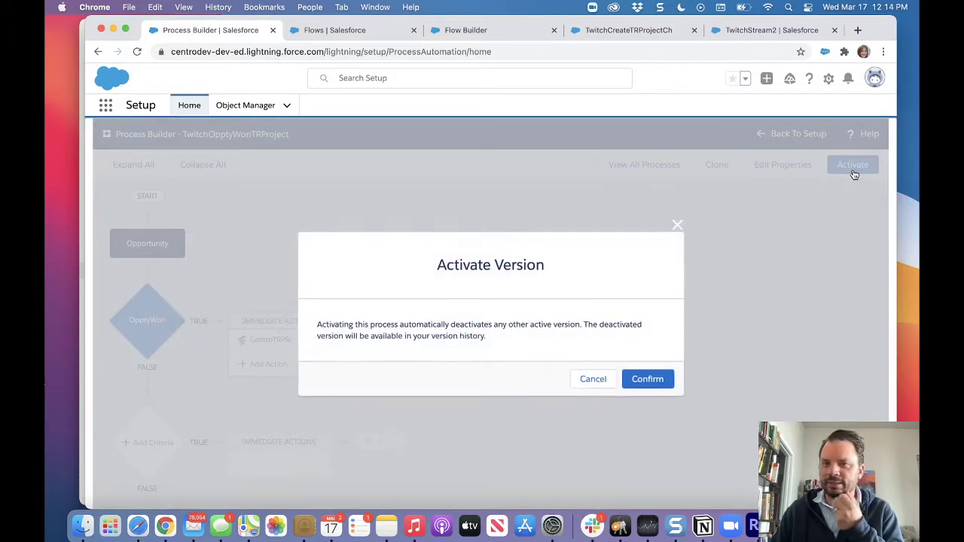
click(661, 387)
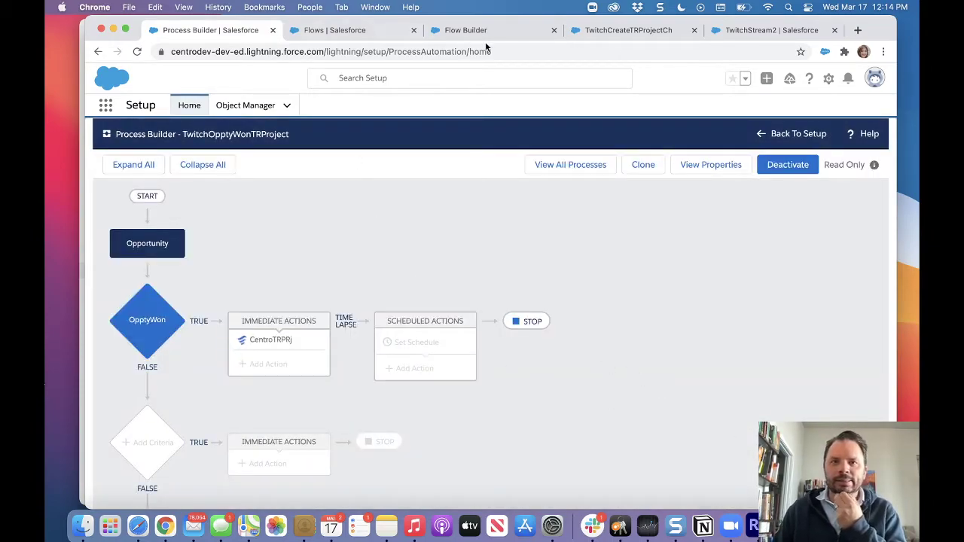
Go to the TwitchStream2 opportunity record and select the Closed stage on its path.
click(591, 34)
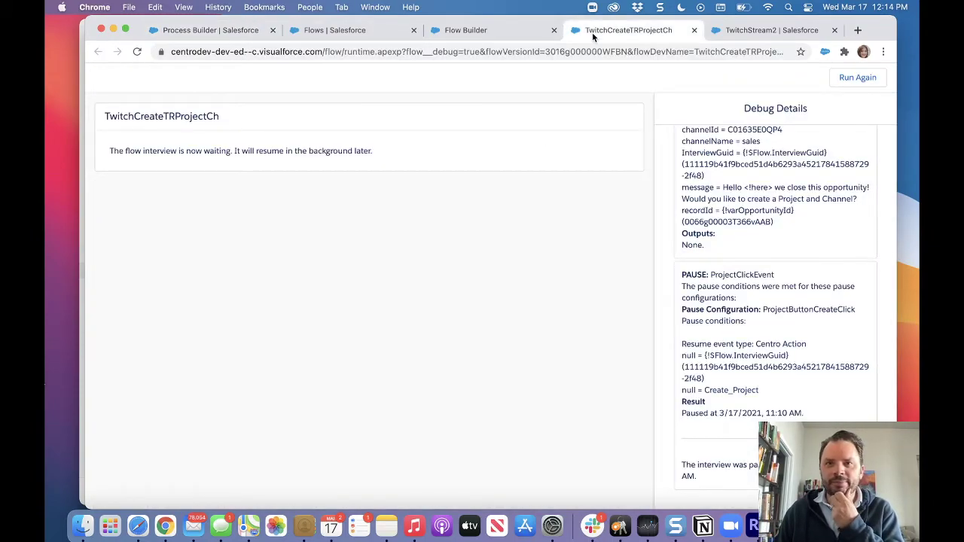
click(758, 34)
scroll(431, 218, up, 5)
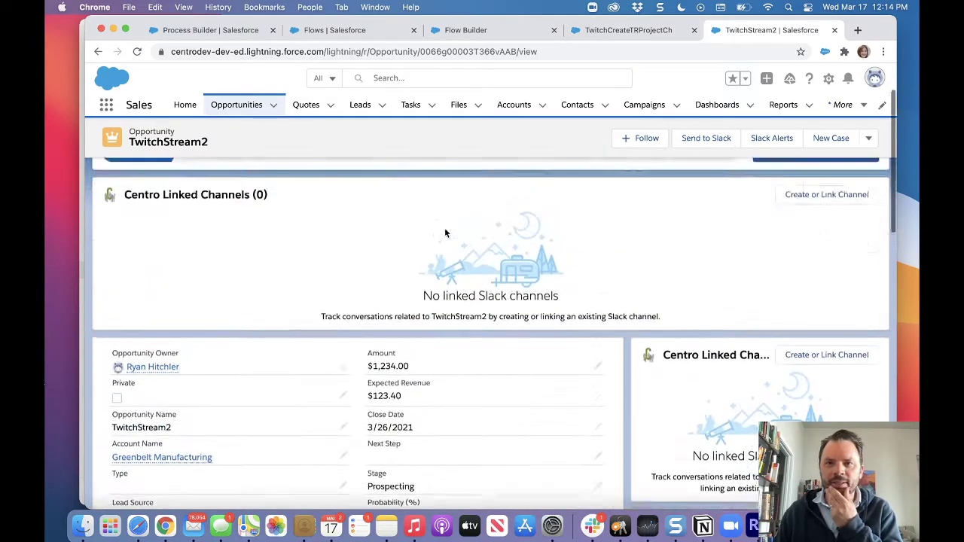
scroll(444, 234, up, 2)
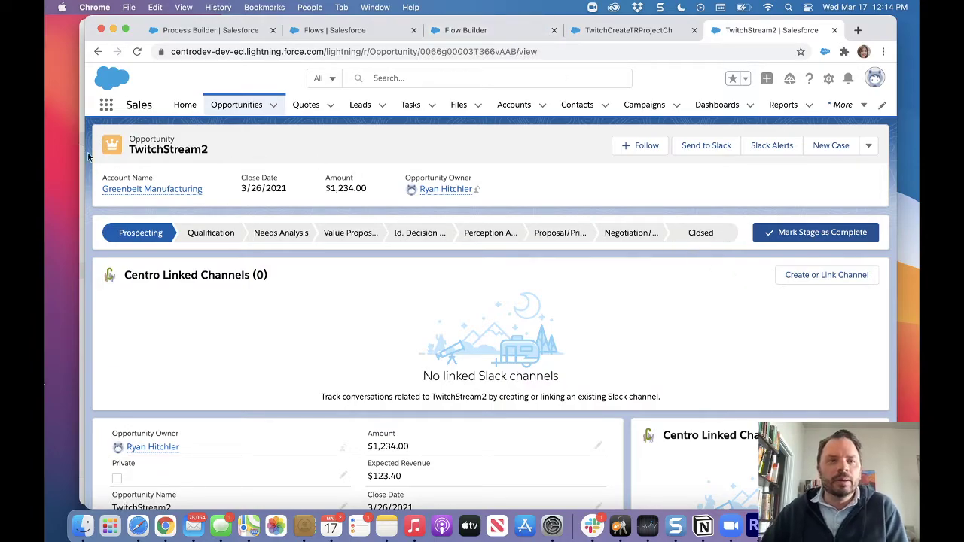
click(687, 239)
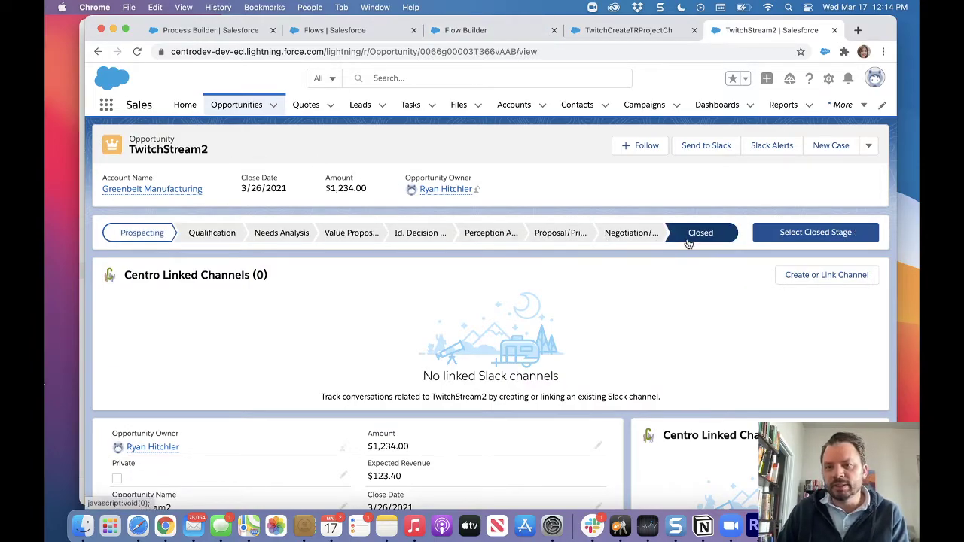
In Notion, check off the Process Builder, team member loop, channel creation and welcome message to-dos, and return to the TwitchStream2 opportunity in Chrome.
click(702, 526)
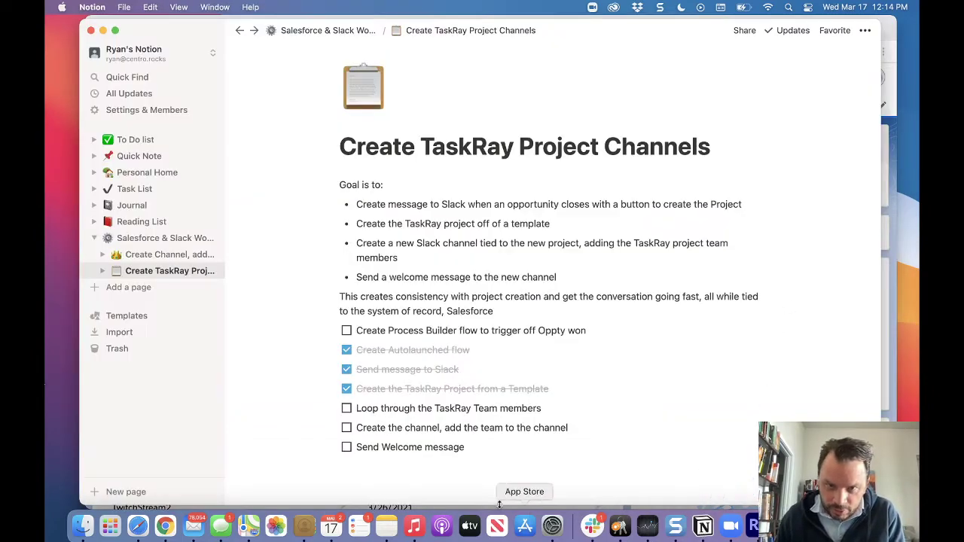
click(346, 329)
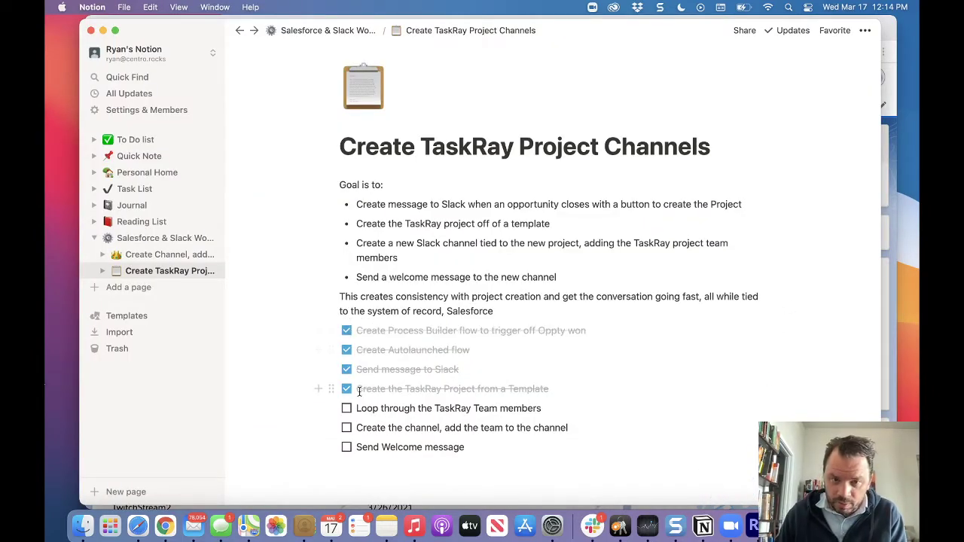
click(346, 428)
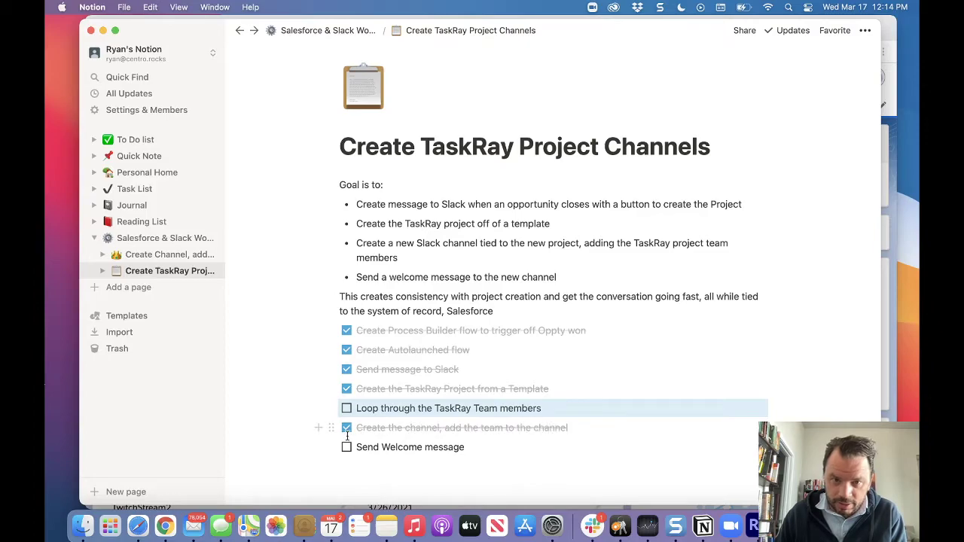
click(346, 447)
click(346, 409)
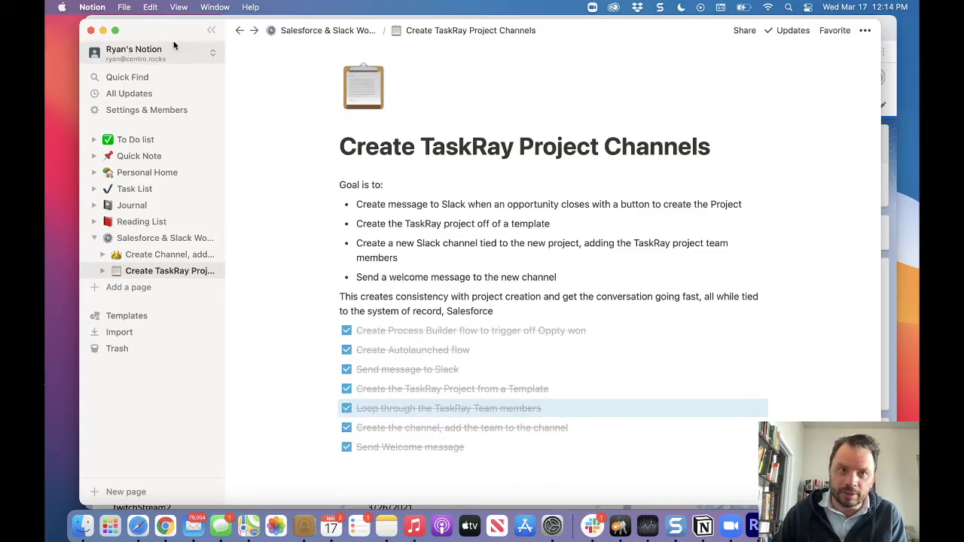
drag(174, 45, 143, 146)
click(716, 79)
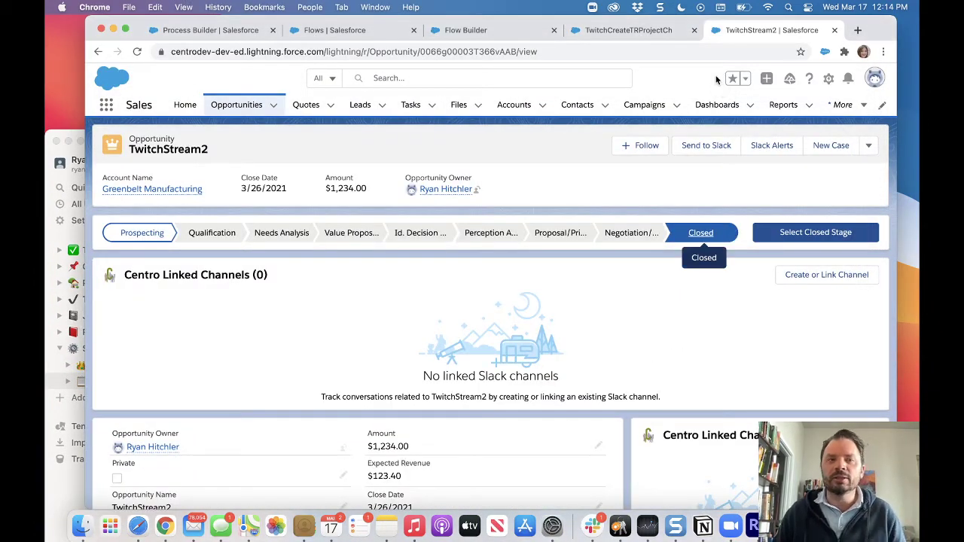
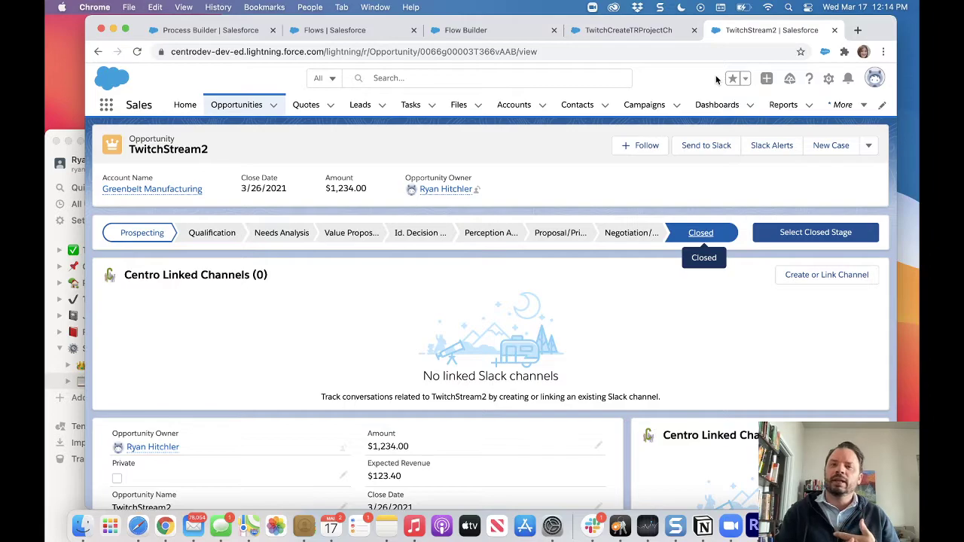
Close the TwitchStream2 opportunity with the stage Closed Won and save it.
click(783, 237)
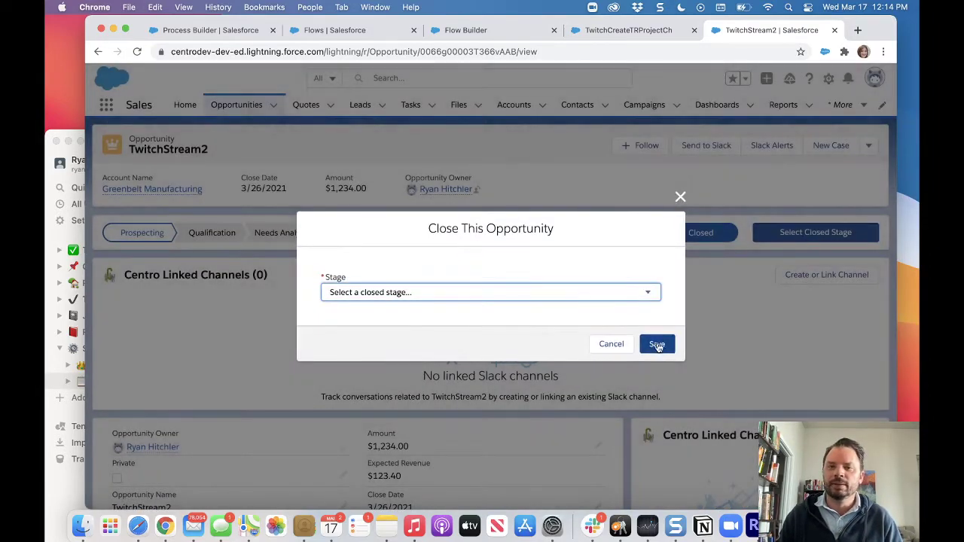
click(541, 293)
click(533, 306)
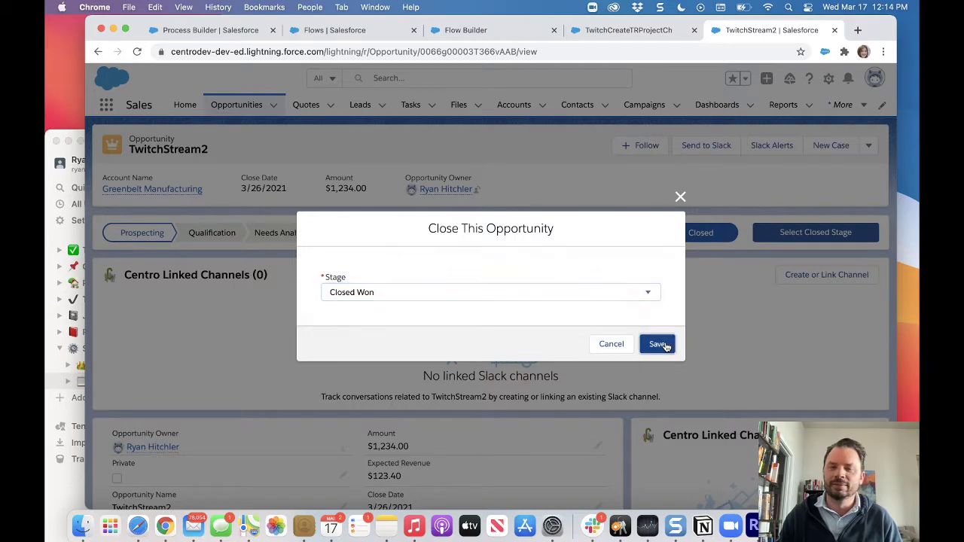
click(658, 344)
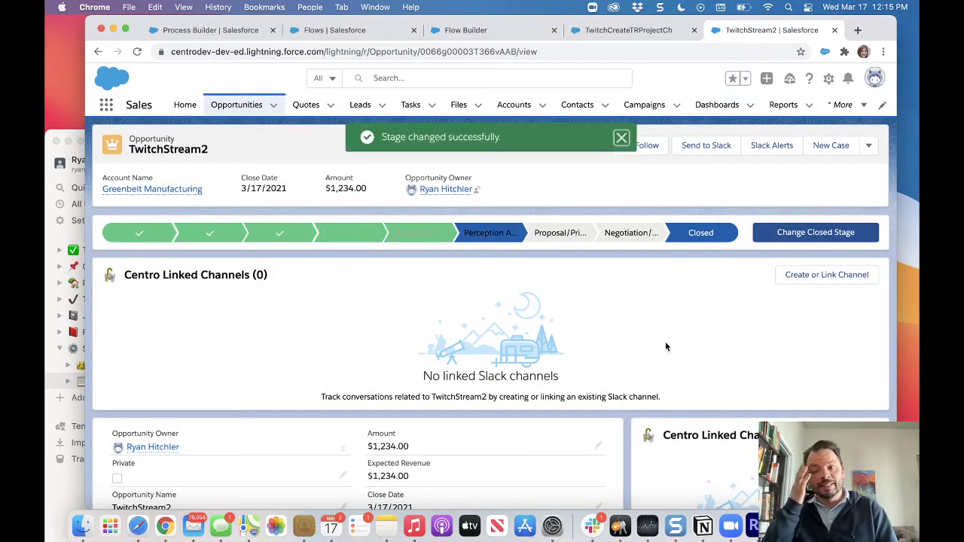
Switch to Slack, create the project from the TwitchStream2 message in #sales, and open the new #twitchstream2 channel.
click(591, 524)
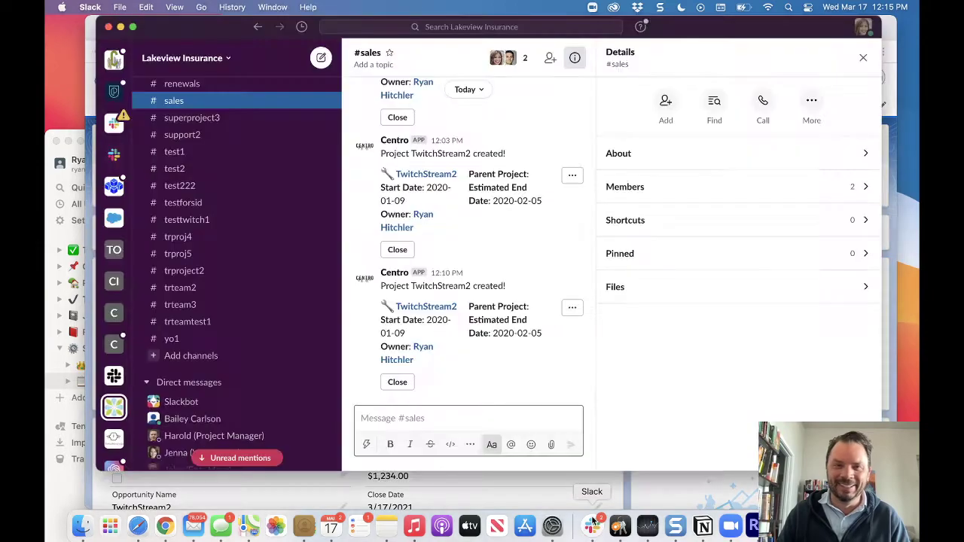
click(865, 59)
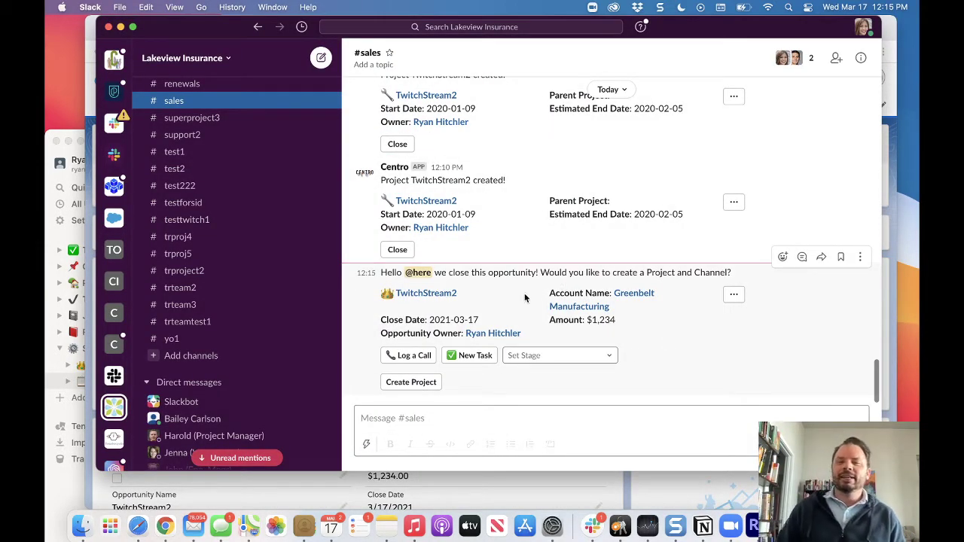
click(393, 384)
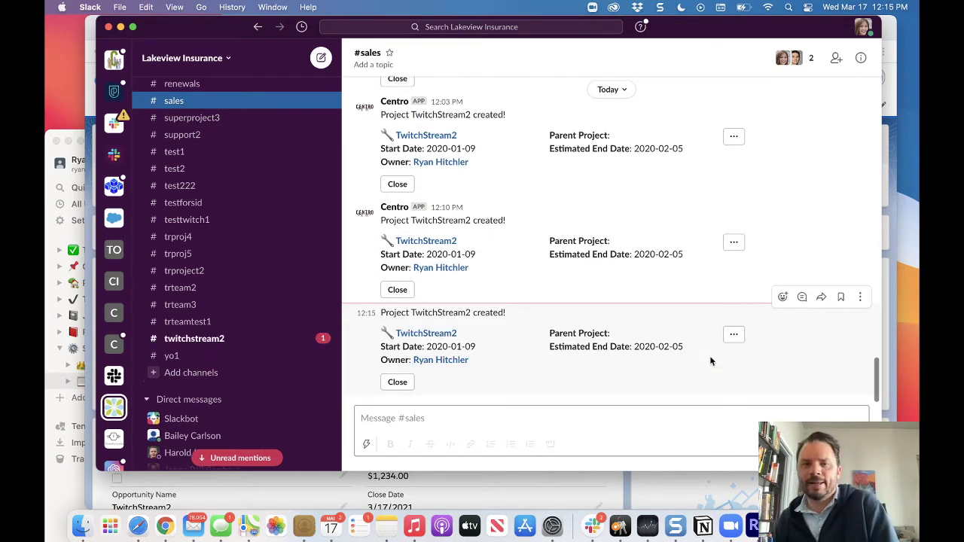
click(263, 343)
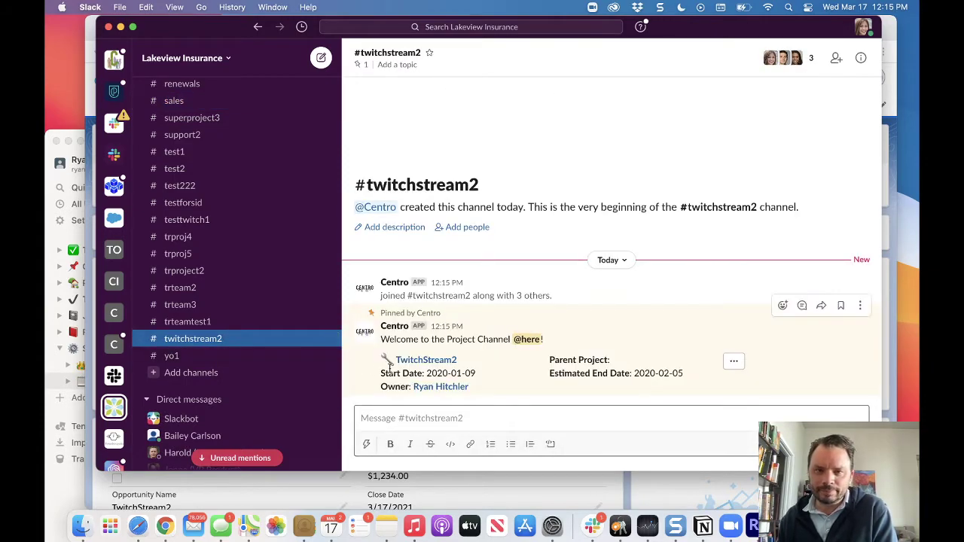
Copy the TwitchStream2 project link from the channel's welcome message and open it in Chrome in place of the opportunity record.
right_click(414, 362)
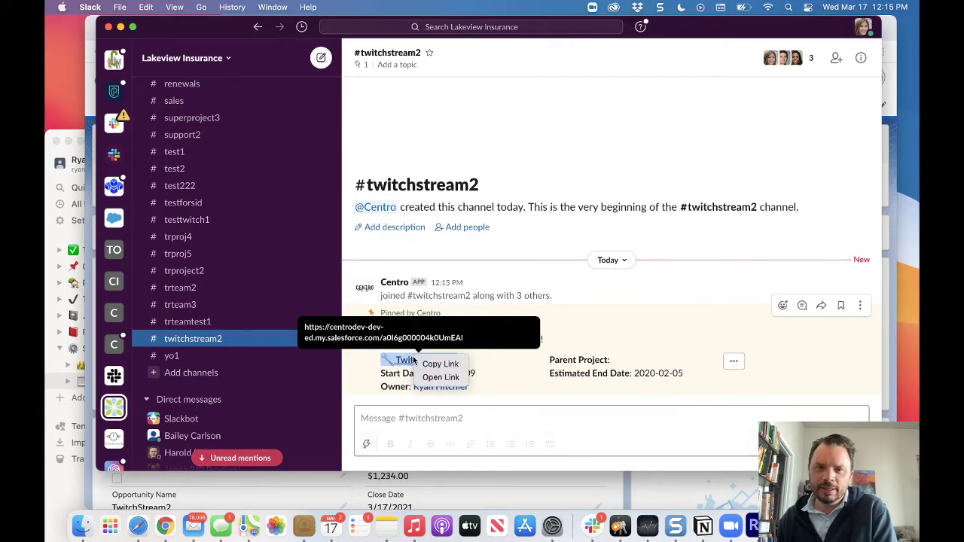
click(437, 364)
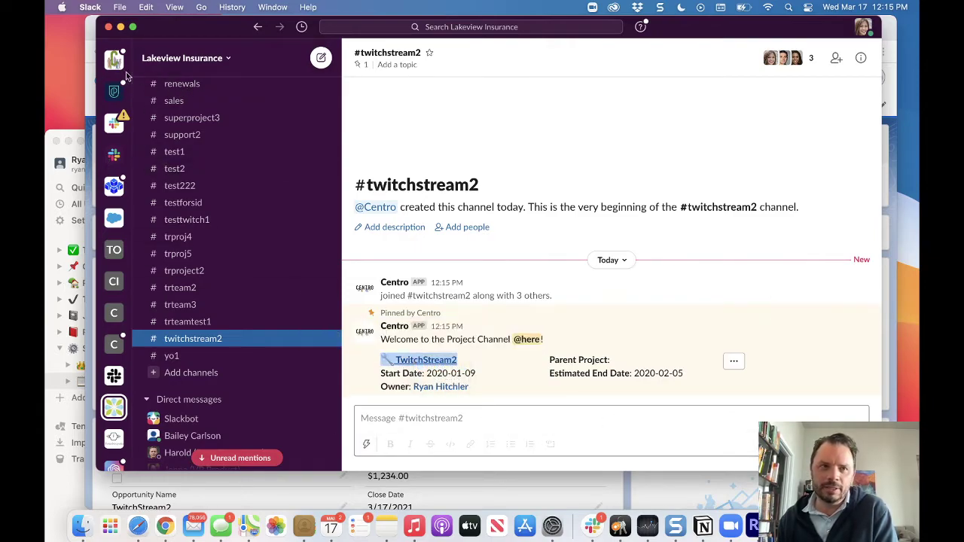
click(90, 41)
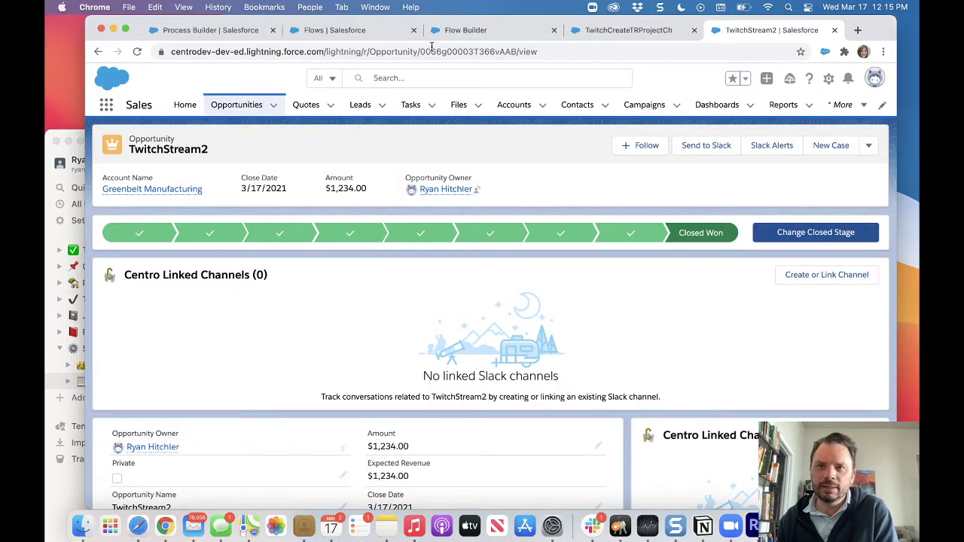
double_click(749, 47)
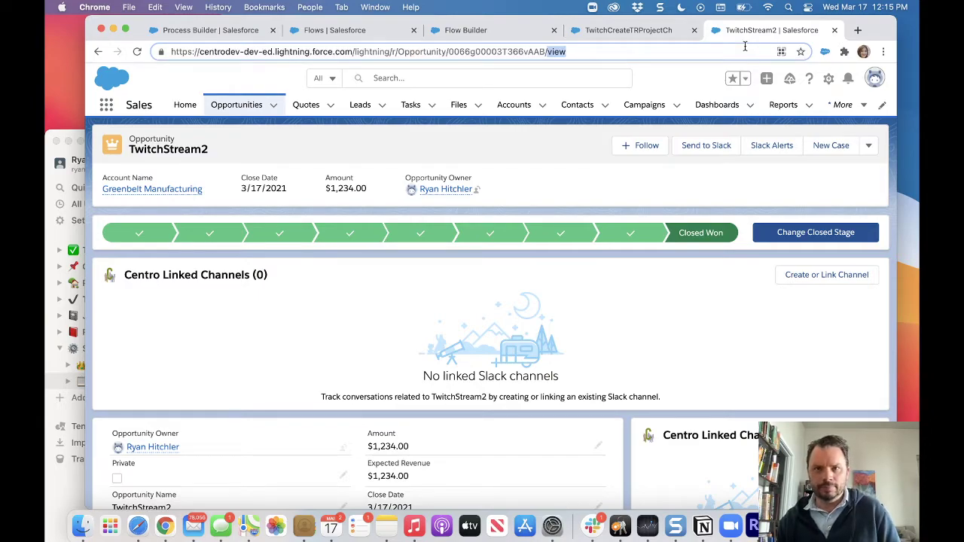
key(super+a)
key(super+v)
key(Return)
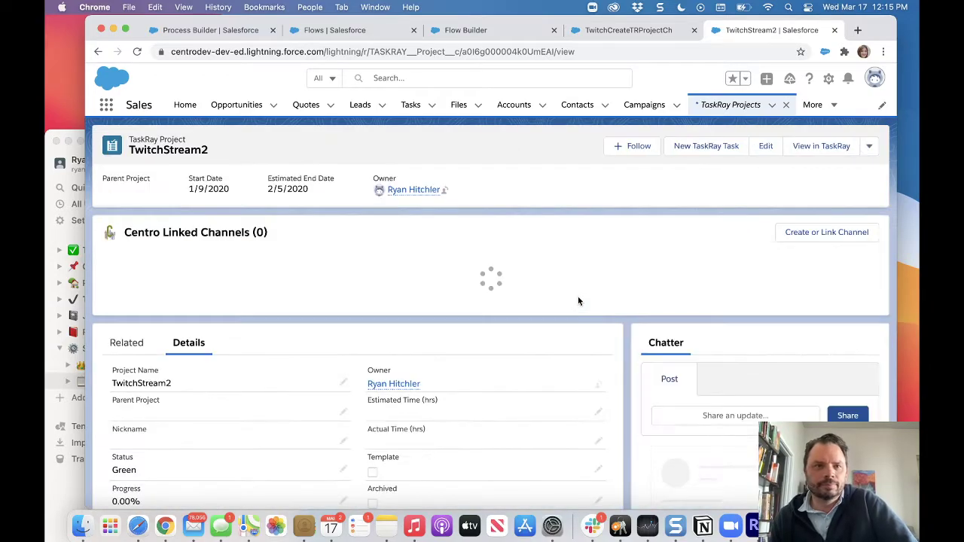
Open the linked #twitchstream2 channel's conversation on the project record, check it against the channel in Slack, and return to Chrome.
click(259, 282)
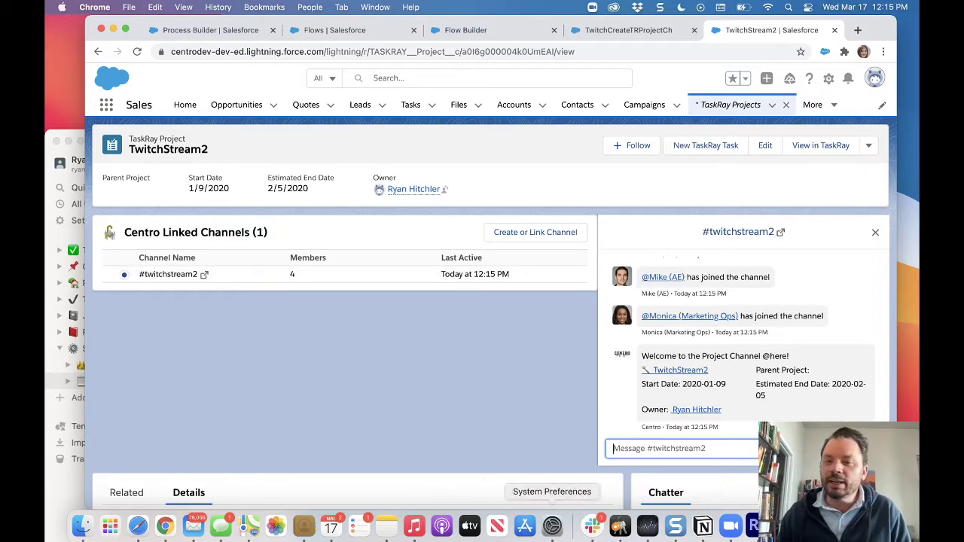
click(593, 527)
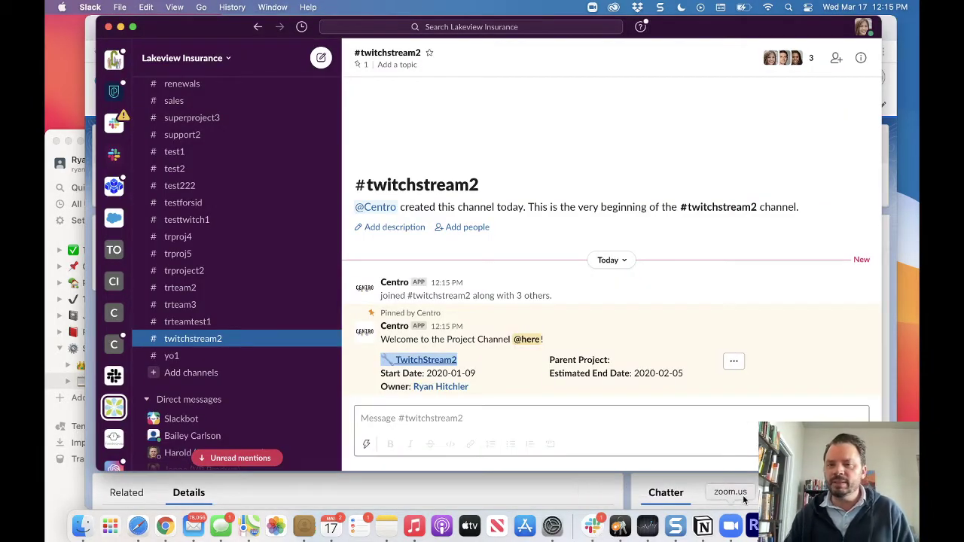
click(745, 497)
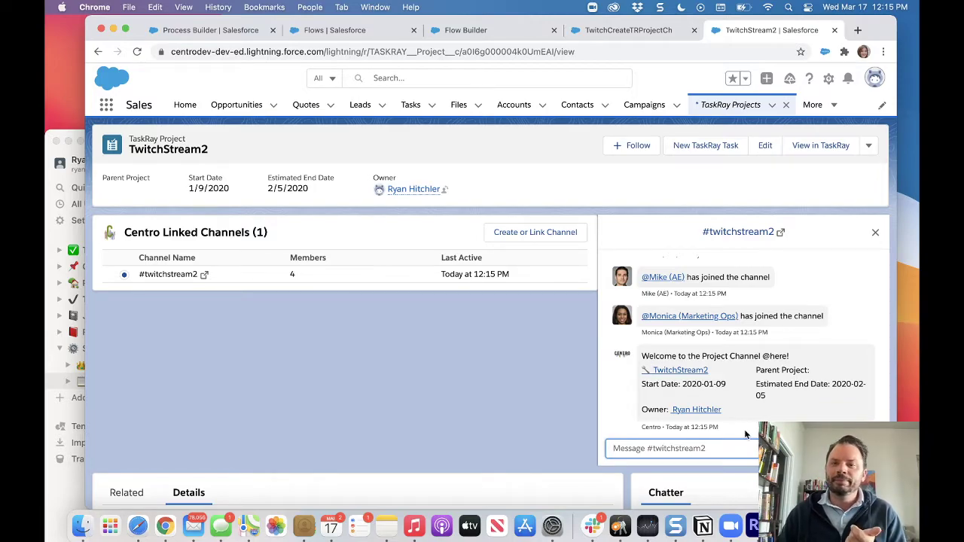
Examine the TwitchStream2 project's related TaskRay team members and TaskRay tasks, and return to its linked channels.
scroll(488, 346, down, 1)
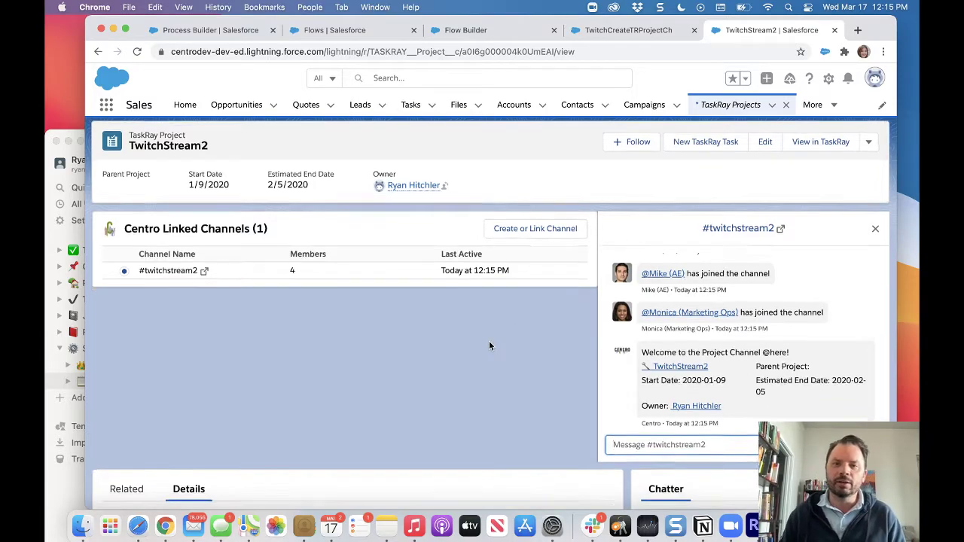
scroll(475, 376, down, 4)
click(137, 355)
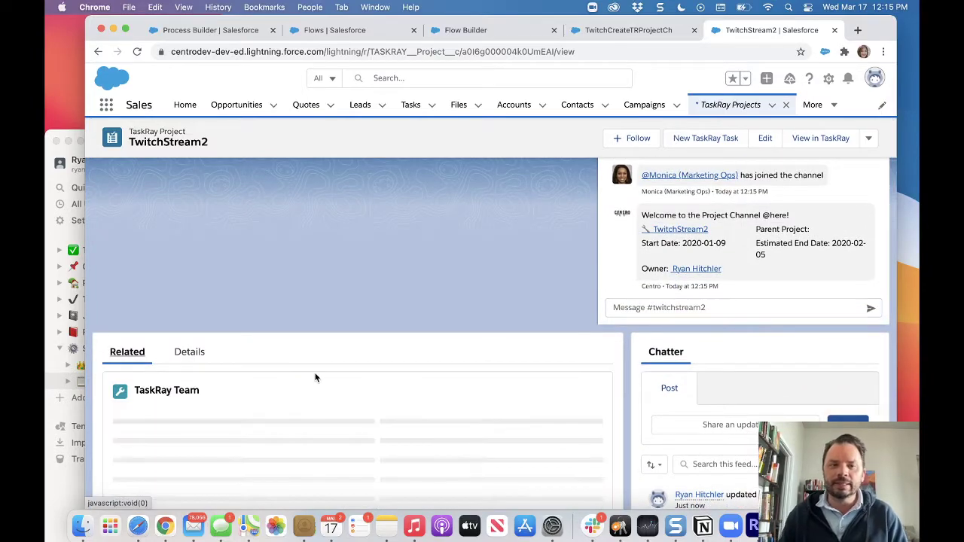
scroll(313, 377, down, 5)
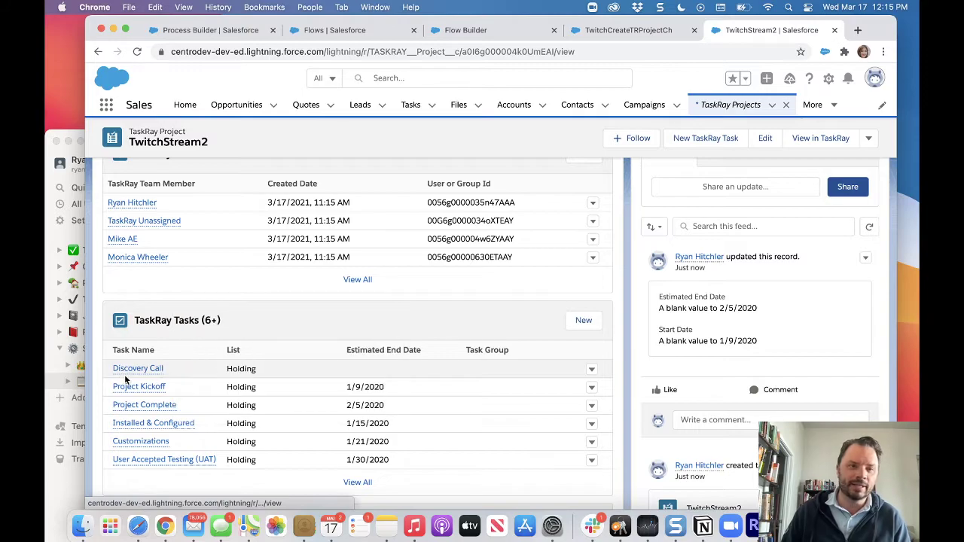
mouse_move(133, 369)
scroll(440, 420, down, 3)
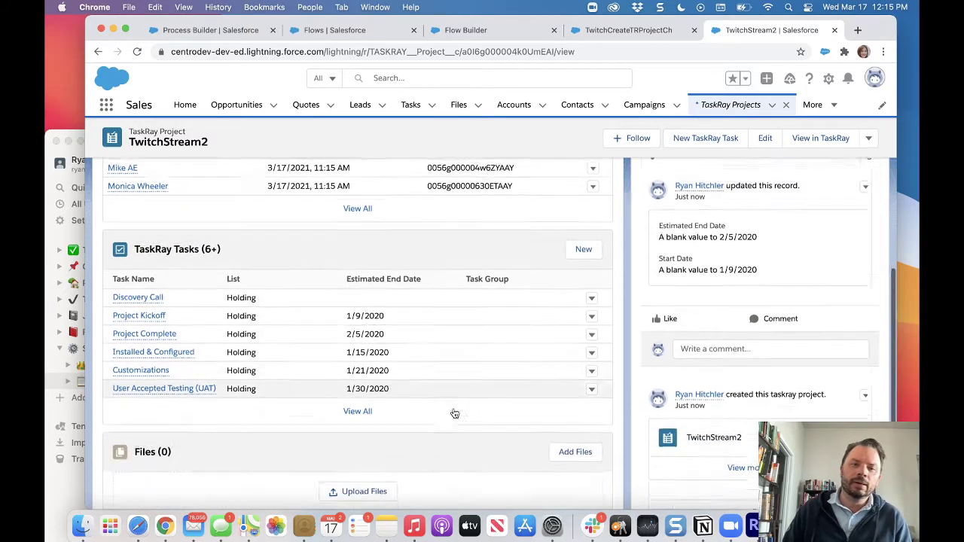
scroll(454, 412, up, 3)
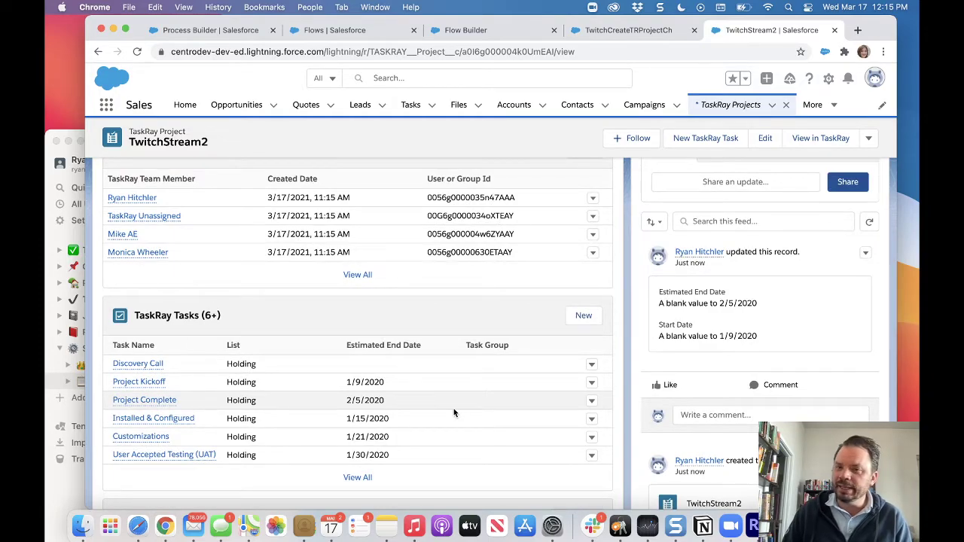
scroll(453, 412, up, 4)
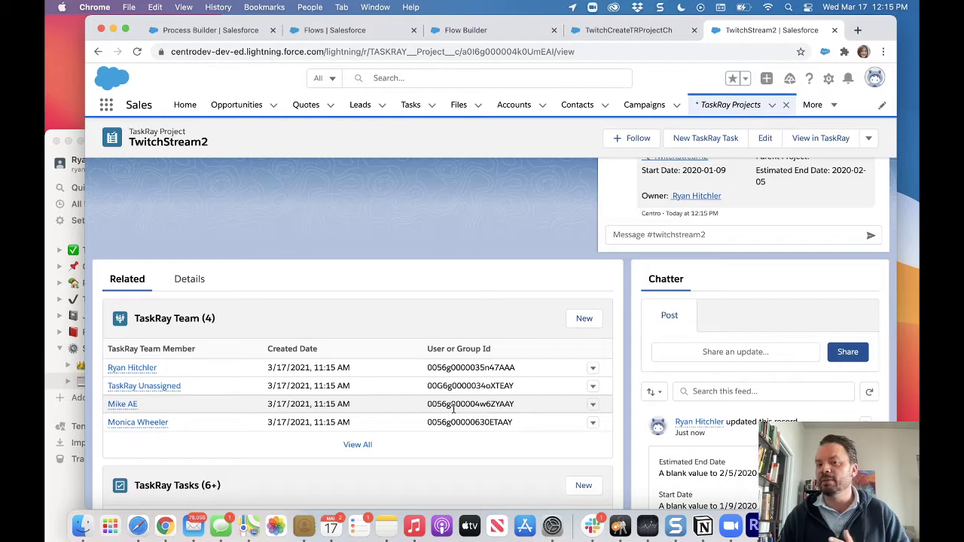
scroll(411, 307, up, 4)
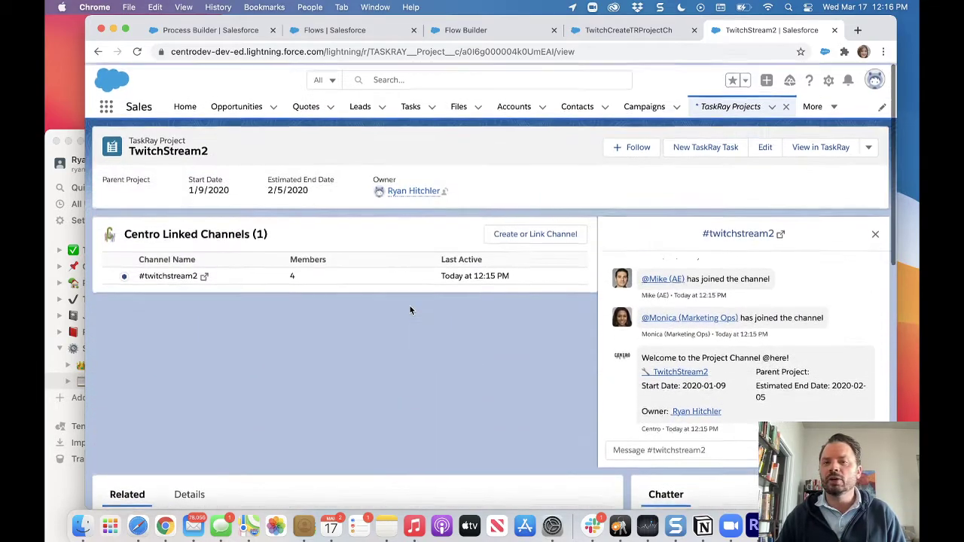